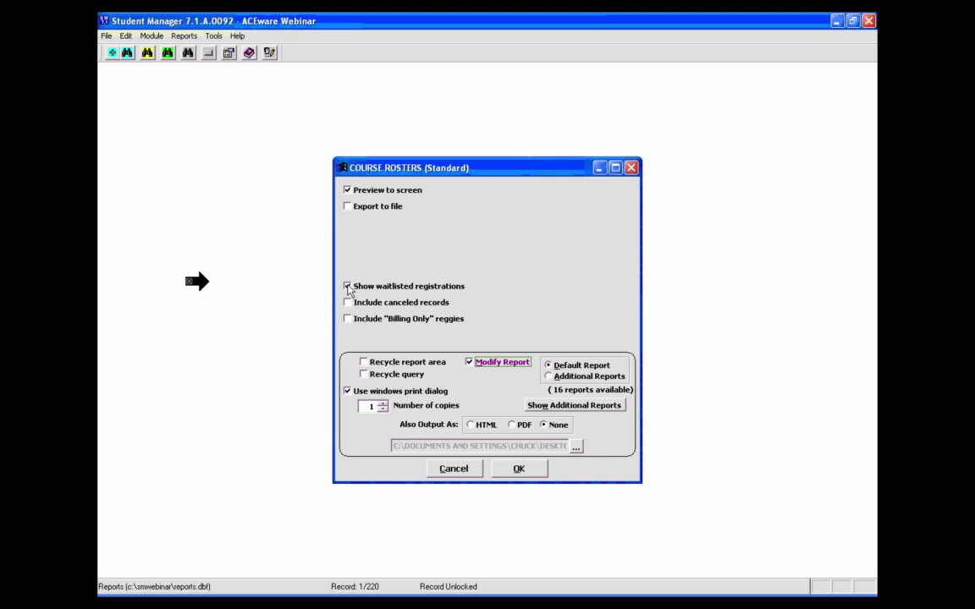
# Accept the Course Rosters options with Modify Report enabled and pick the "Course Number begins..." query.
pyautogui.click(541, 468)
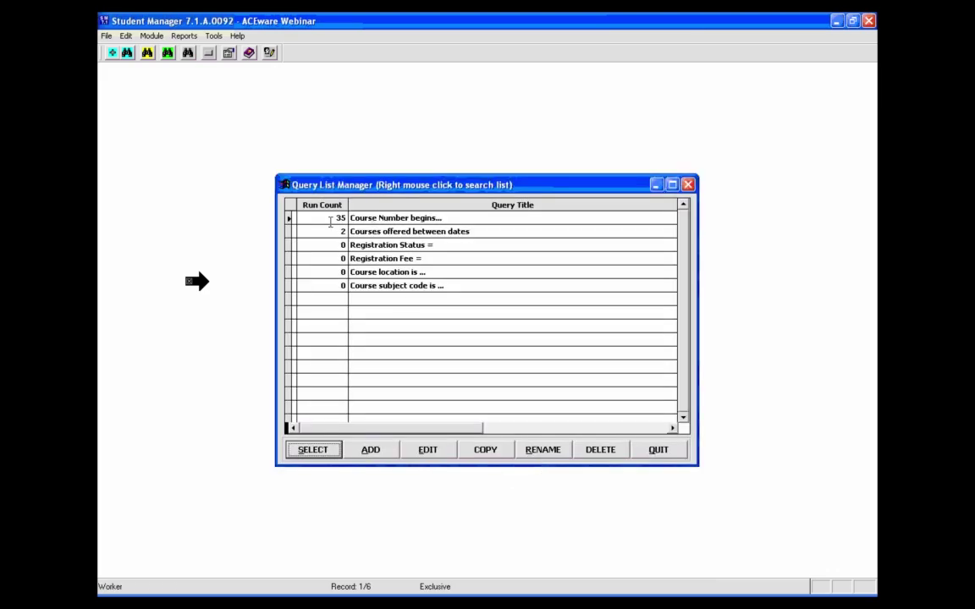
pyautogui.doubleClick(329, 221)
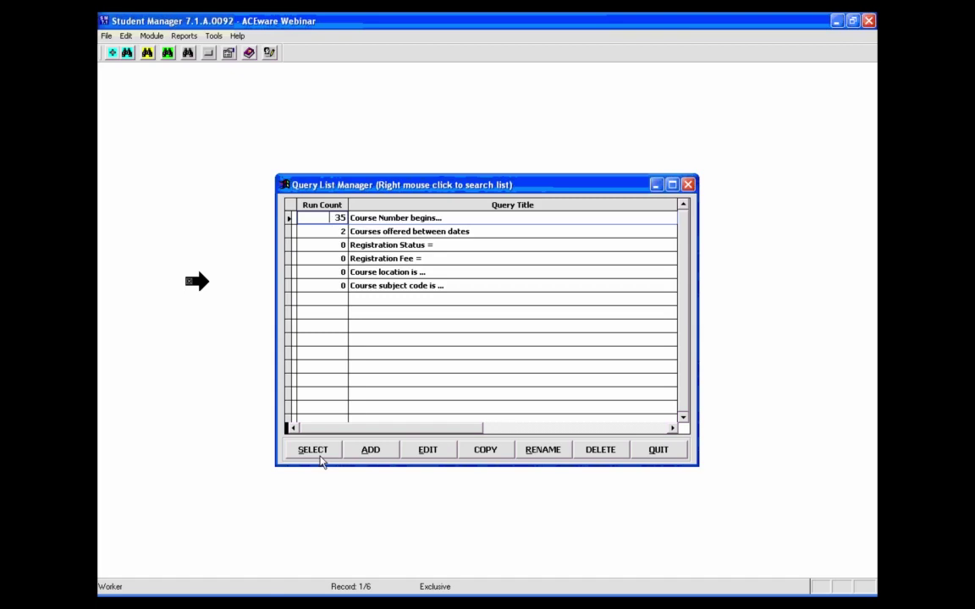
pyautogui.hotkey('alt', 'F2')
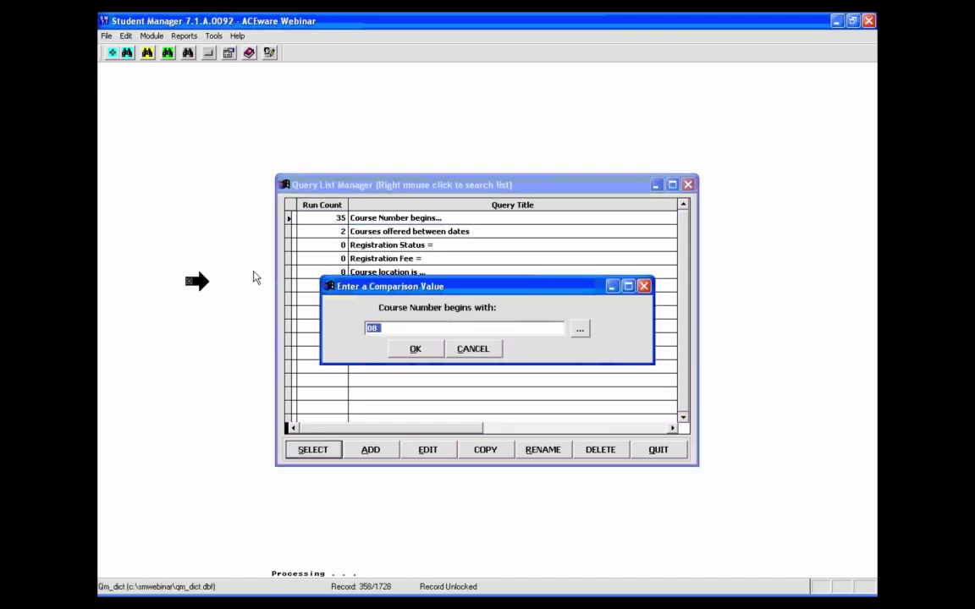
pyautogui.write('0')
pyautogui.write('7MIS')
pyautogui.write('400')
pyautogui.click(430, 350)
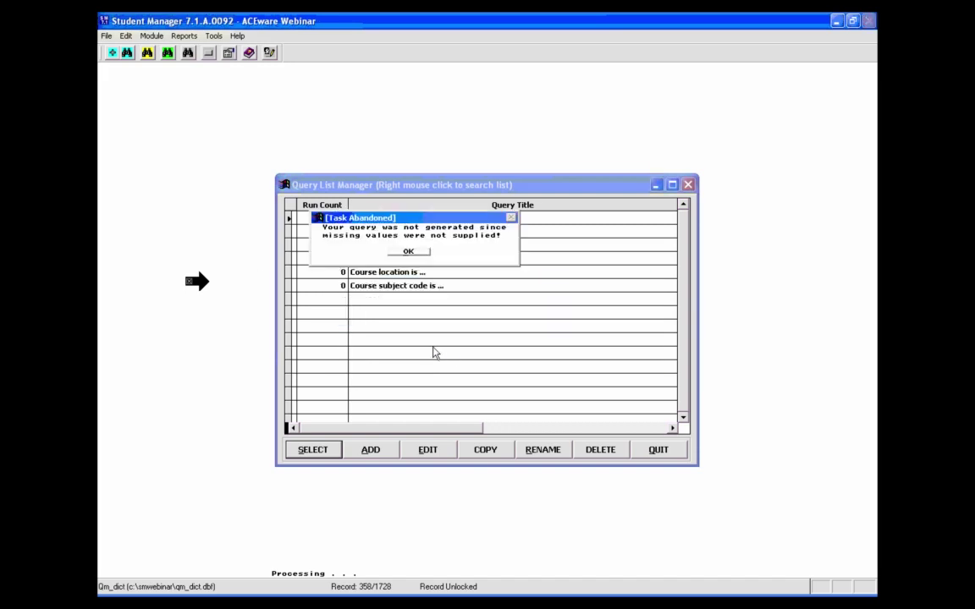
pyautogui.click(409, 252)
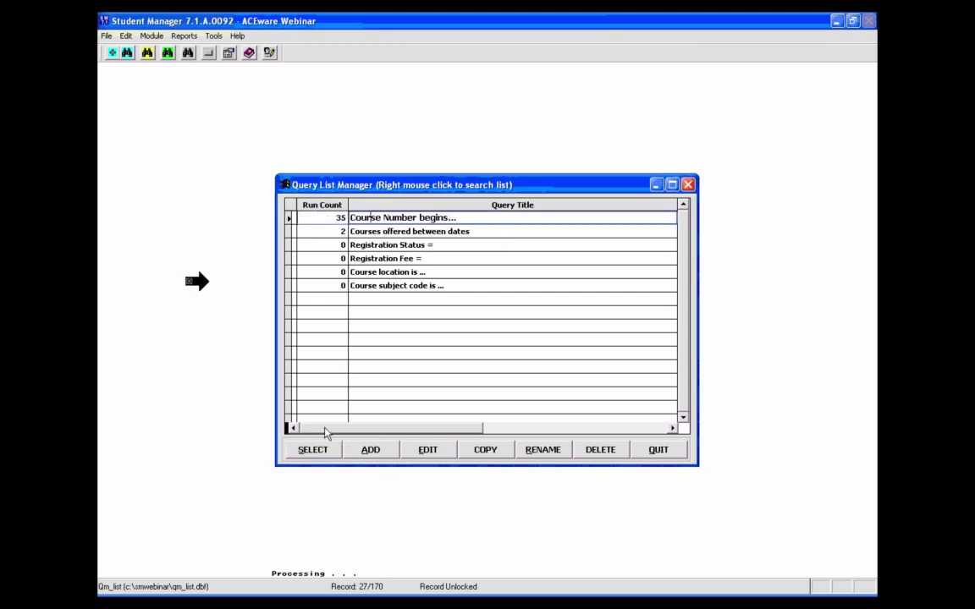
# Run the selected query for course numbers beginning with 07FMIS405 so the Class Roster layout opens for editing.
pyautogui.click(311, 451)
pyautogui.write('07')
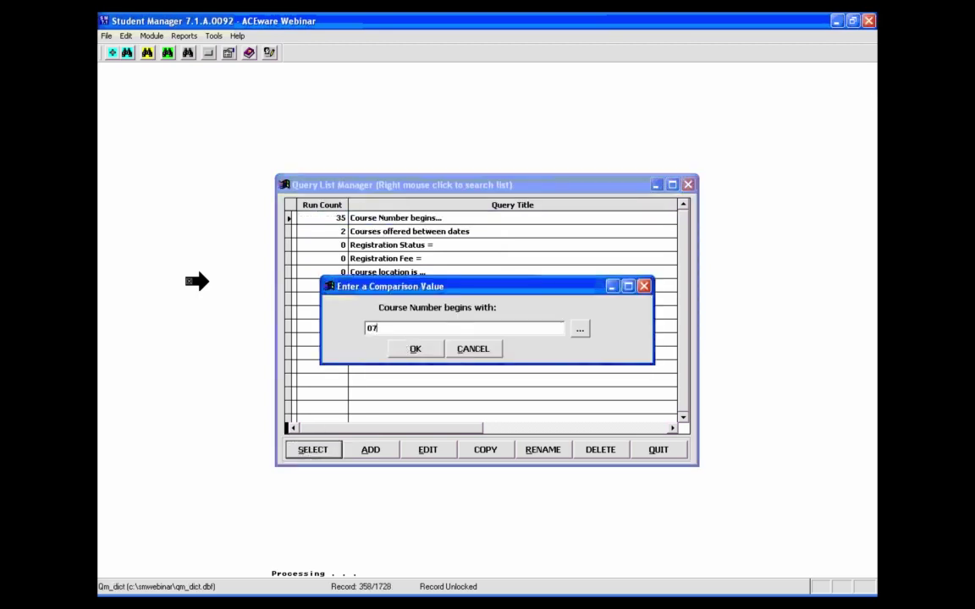
pyautogui.write('FMI')
pyautogui.write('S403')
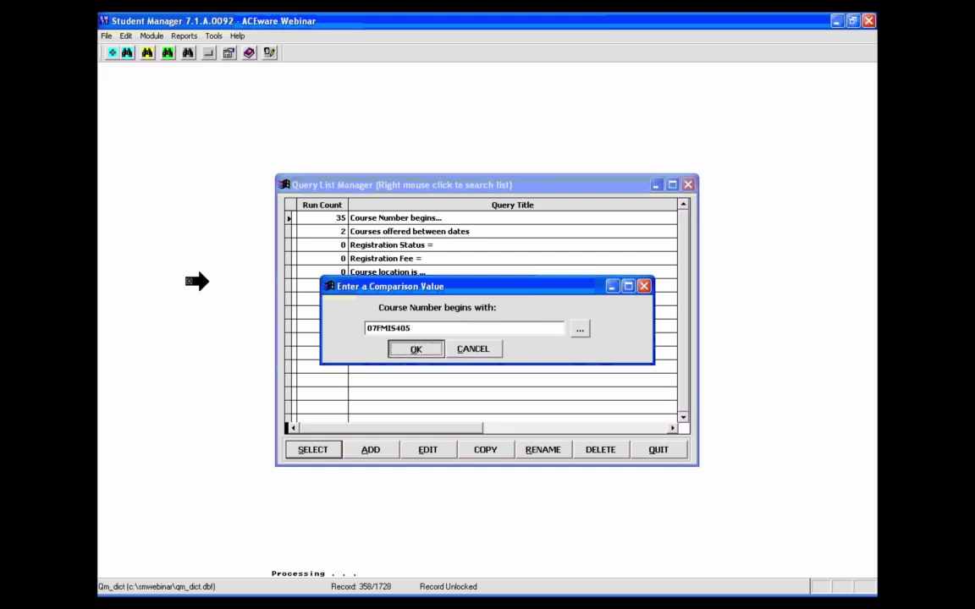
pyautogui.press('Return')
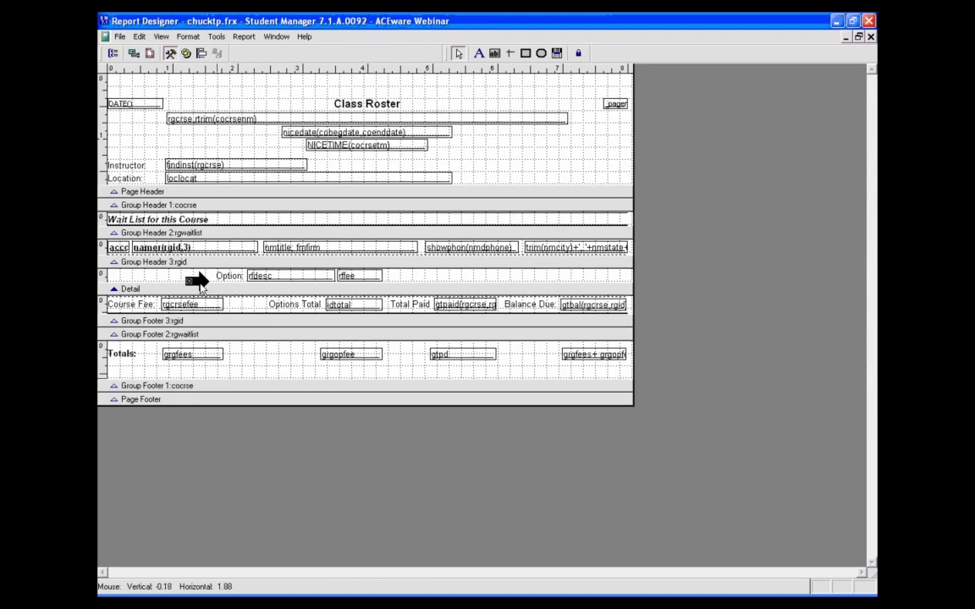
pyautogui.moveTo(195, 280); pyautogui.dragTo(203, 95)
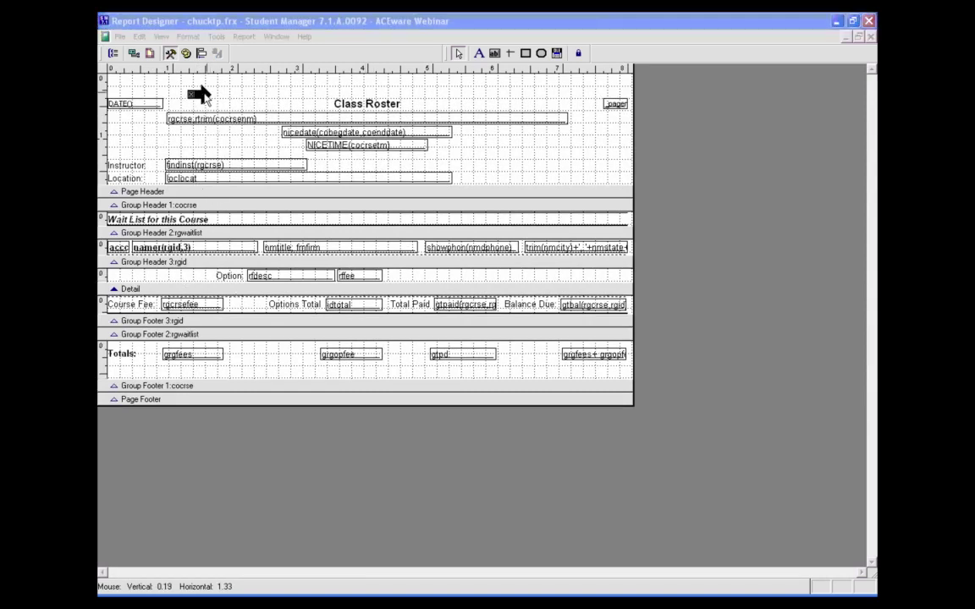
pyautogui.click(246, 95)
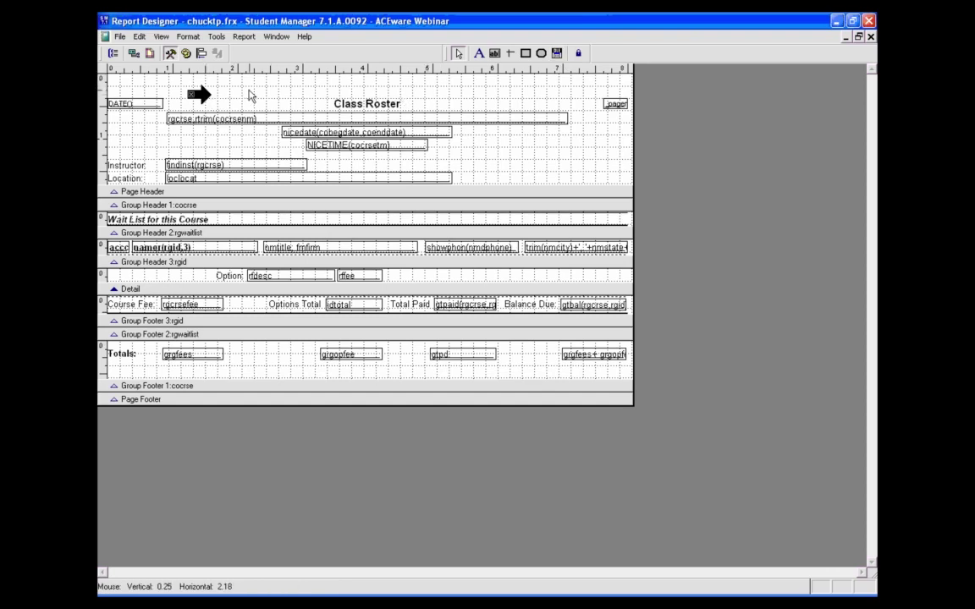
pyautogui.moveTo(203, 94); pyautogui.dragTo(217, 195)
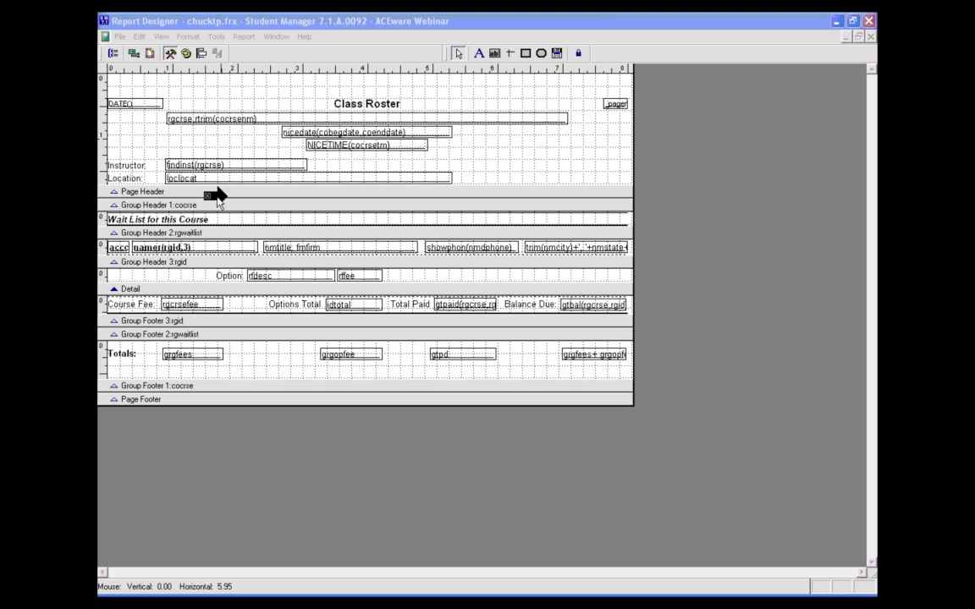
pyautogui.moveTo(218, 196)
pyautogui.mouseDown()
pyautogui.moveTo(178, 191)
pyautogui.moveTo(218, 205)
pyautogui.mouseUp()
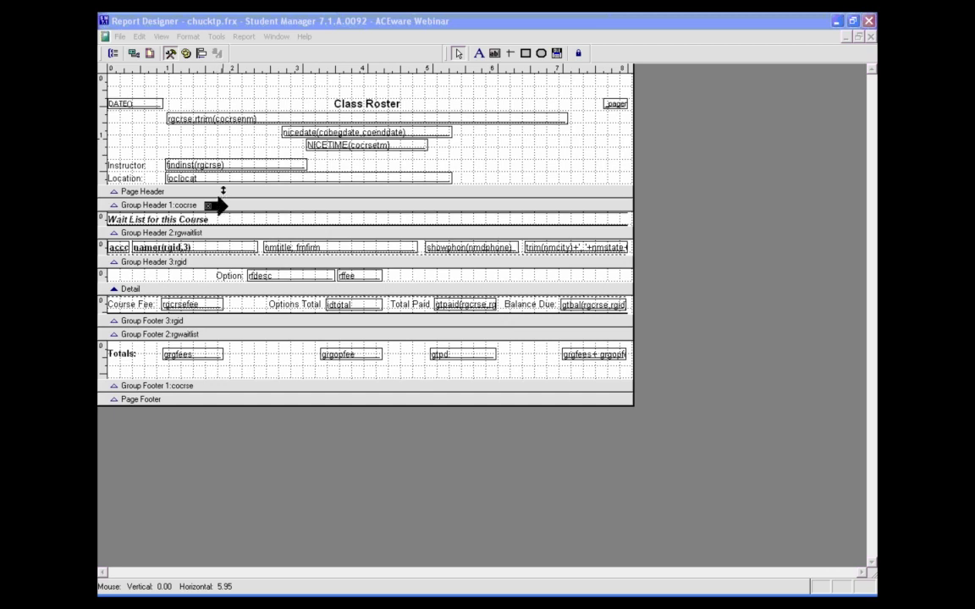
pyautogui.moveTo(220, 212)
pyautogui.mouseDown()
pyautogui.moveTo(162, 176)
pyautogui.moveTo(157, 115)
pyautogui.moveTo(146, 141)
pyautogui.moveTo(158, 190)
pyautogui.mouseUp()
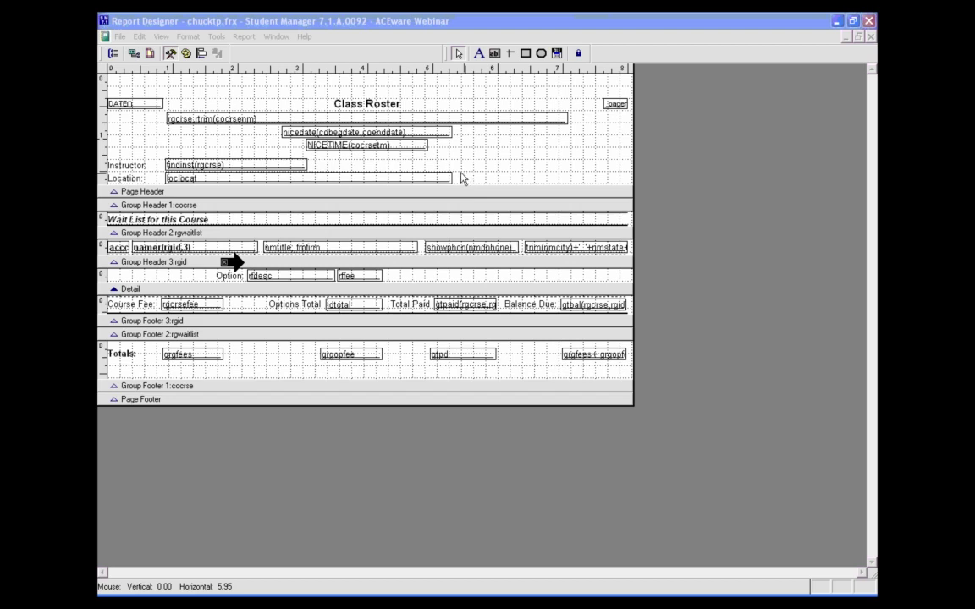
# Browse the data table behind the Class Roster report and narrow its Cocrsenm column to fit the course names.
pyautogui.click(464, 137)
pyautogui.press('F3')
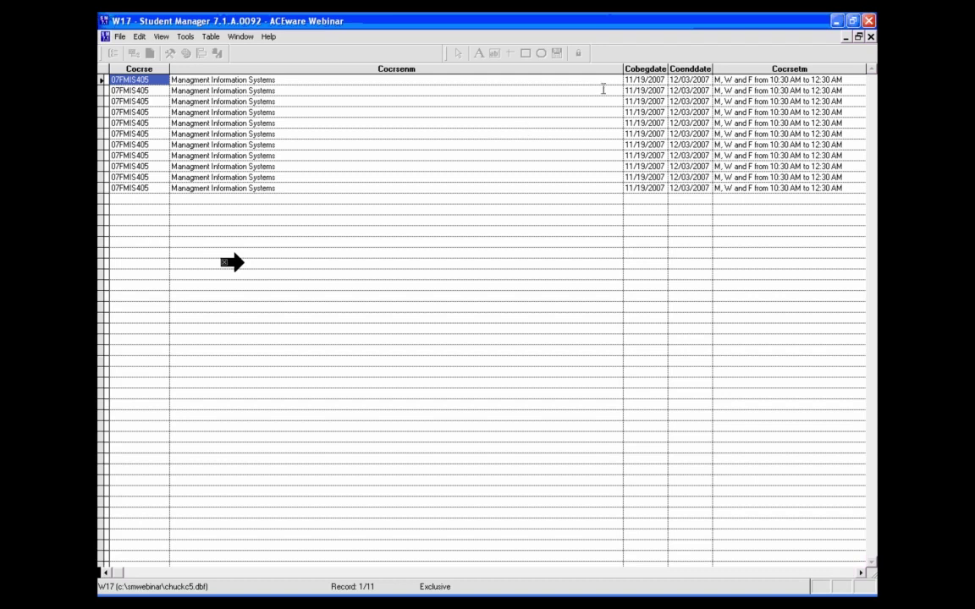
pyautogui.moveTo(534, 68); pyautogui.dragTo(288, 68)
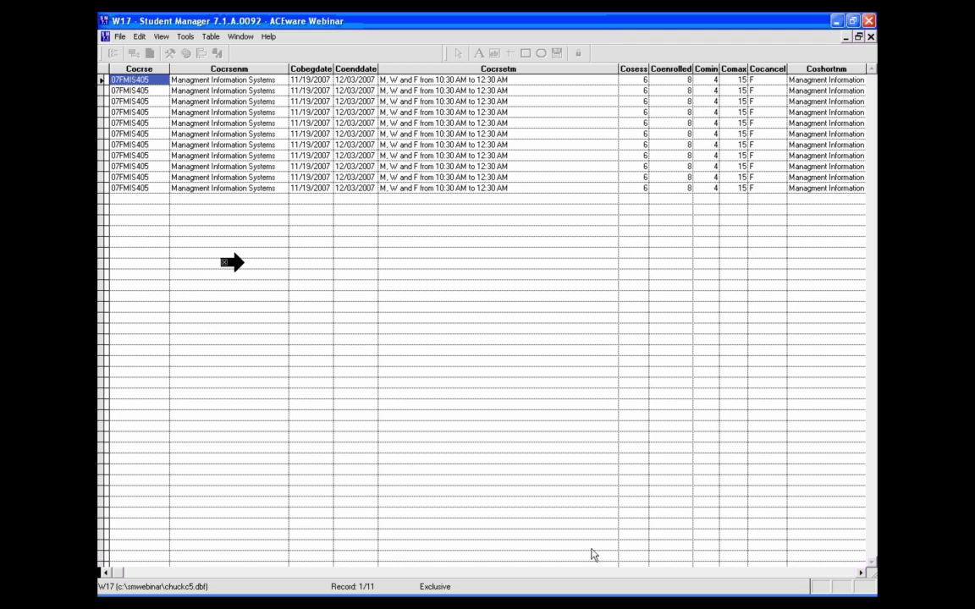
# Examine the location, waitlist, registration fee and option fields in the report's data table.
pyautogui.click(862, 574)
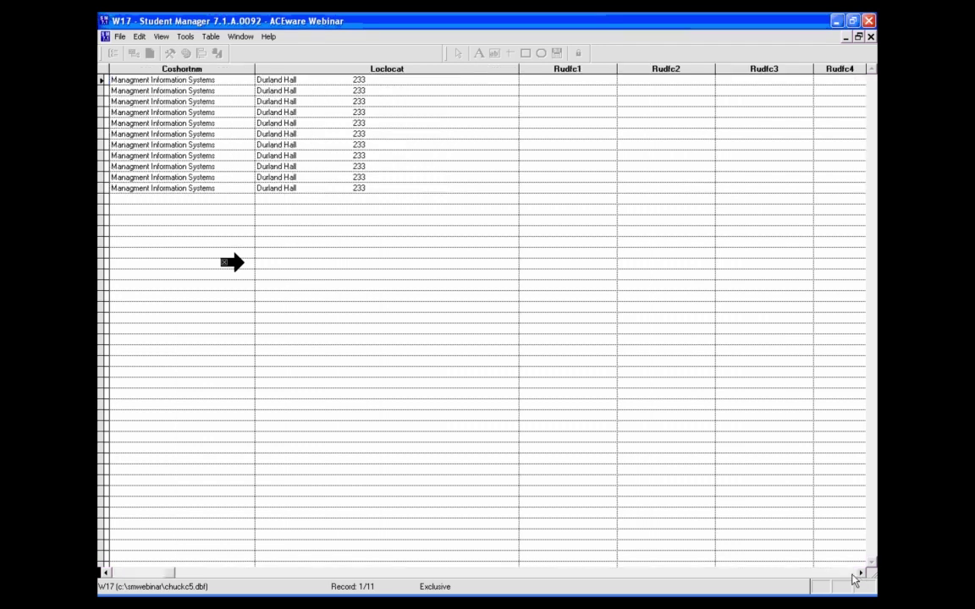
pyautogui.click(854, 574)
pyautogui.moveTo(853, 574); pyautogui.dragTo(853, 575)
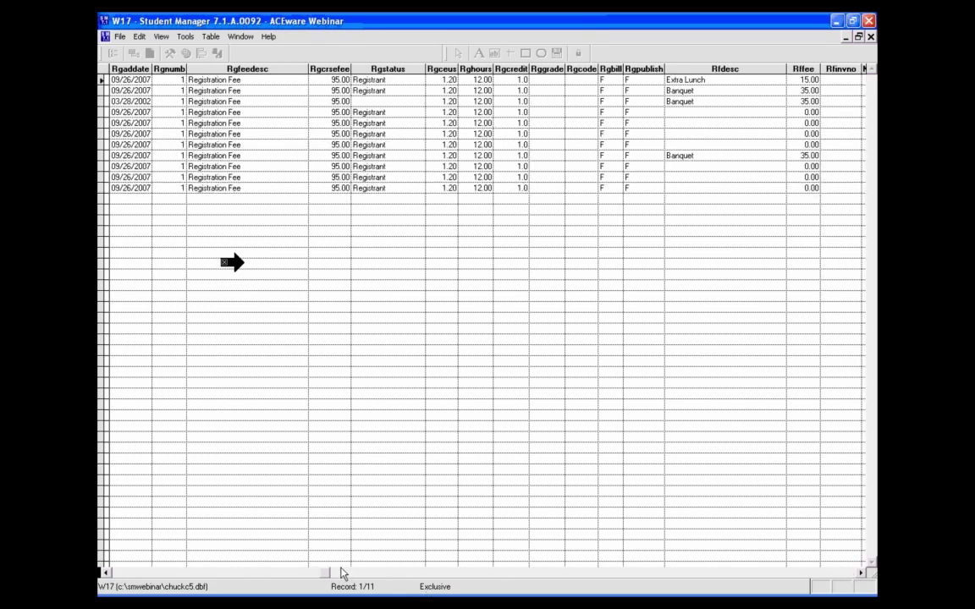
pyautogui.click(107, 575)
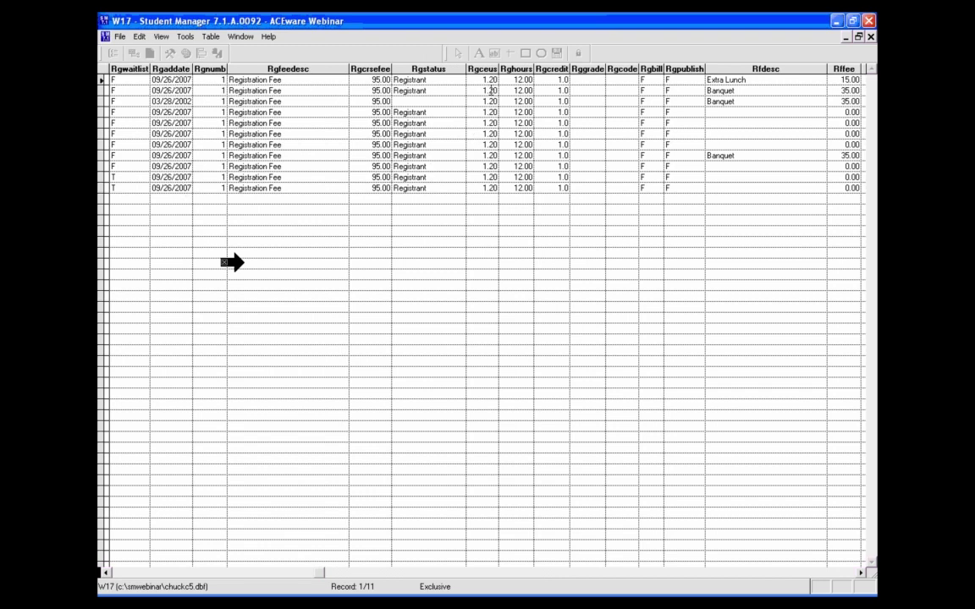
pyautogui.click(862, 577)
pyautogui.click(862, 577)
pyautogui.click(863, 578)
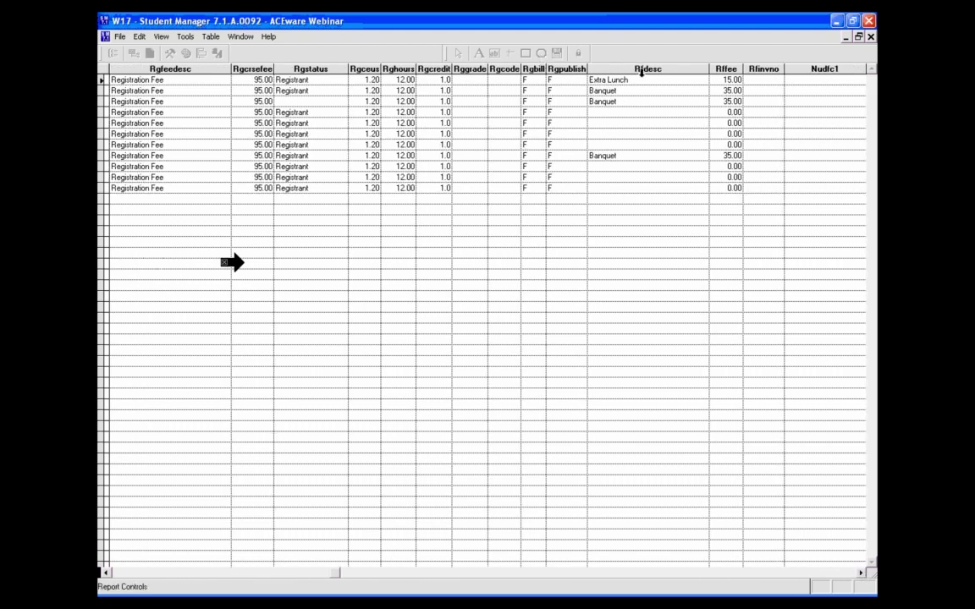
# Examine the user-defined and name record fields in the report's data table, and return to the report layout.
pyautogui.click(862, 576)
pyautogui.click(862, 576)
pyautogui.click(862, 576)
pyautogui.click(862, 576)
pyautogui.click(862, 576)
pyautogui.click(862, 576)
pyautogui.click(862, 576)
pyautogui.click(862, 576)
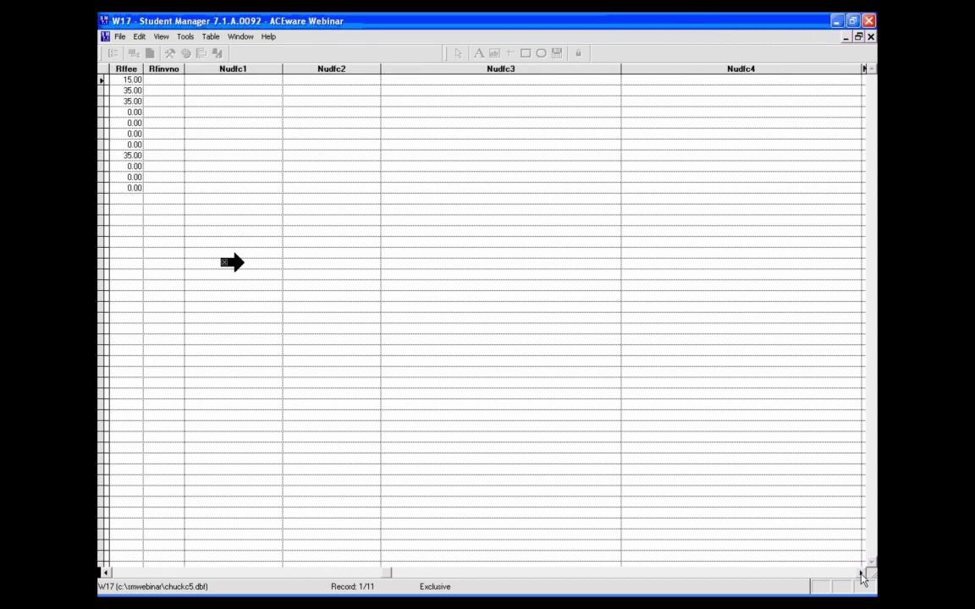
pyautogui.click(862, 576)
pyautogui.click(862, 576)
pyautogui.click(862, 576)
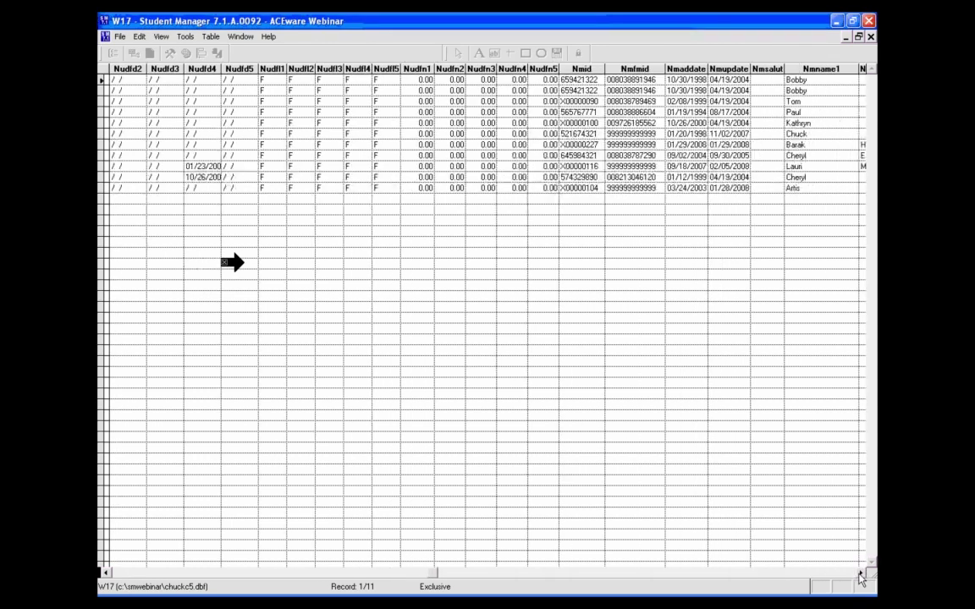
pyautogui.click(861, 576)
pyautogui.click(861, 576)
pyautogui.click(861, 577)
pyautogui.click(862, 576)
pyautogui.click(861, 576)
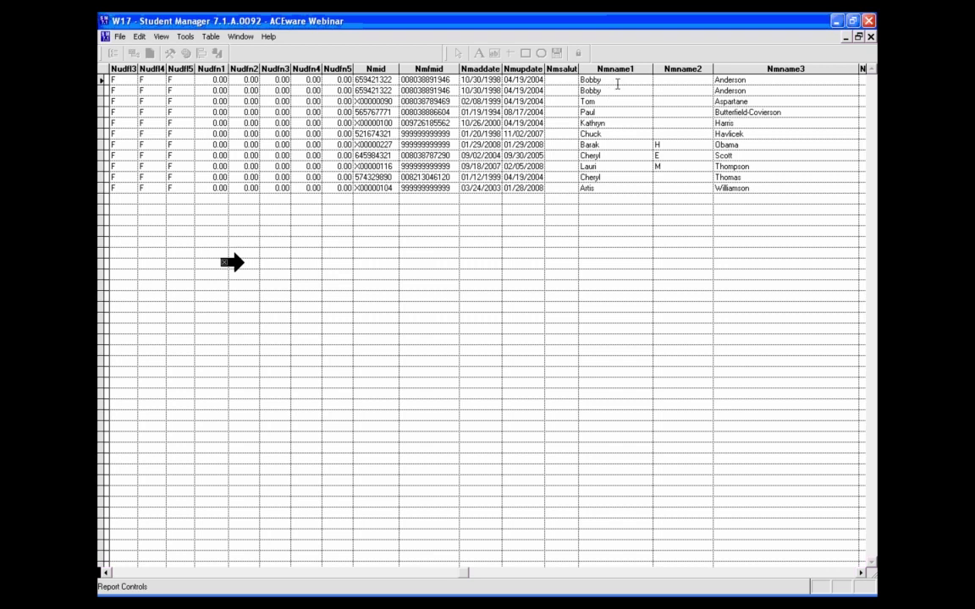
pyautogui.click(861, 573)
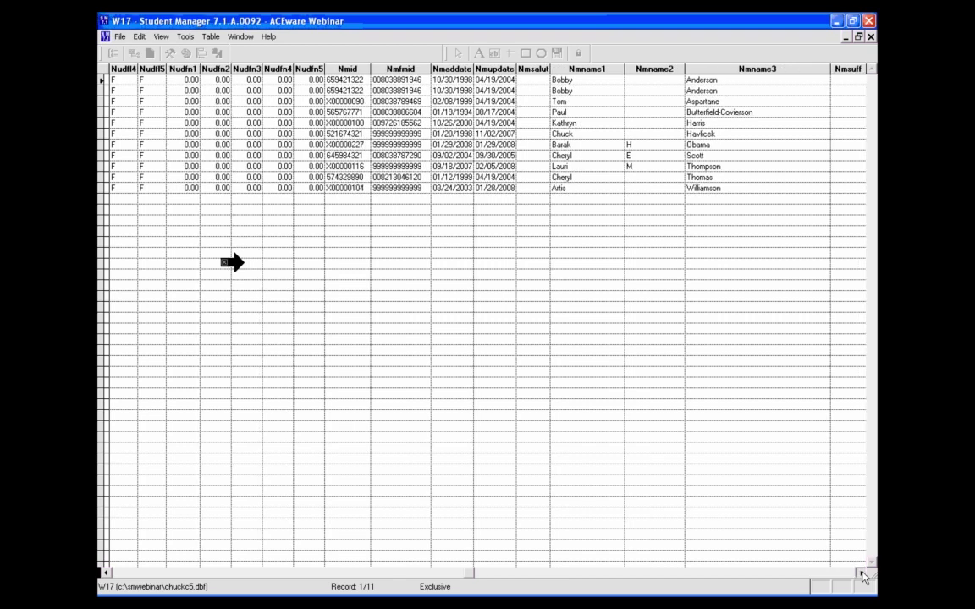
pyautogui.click(861, 573)
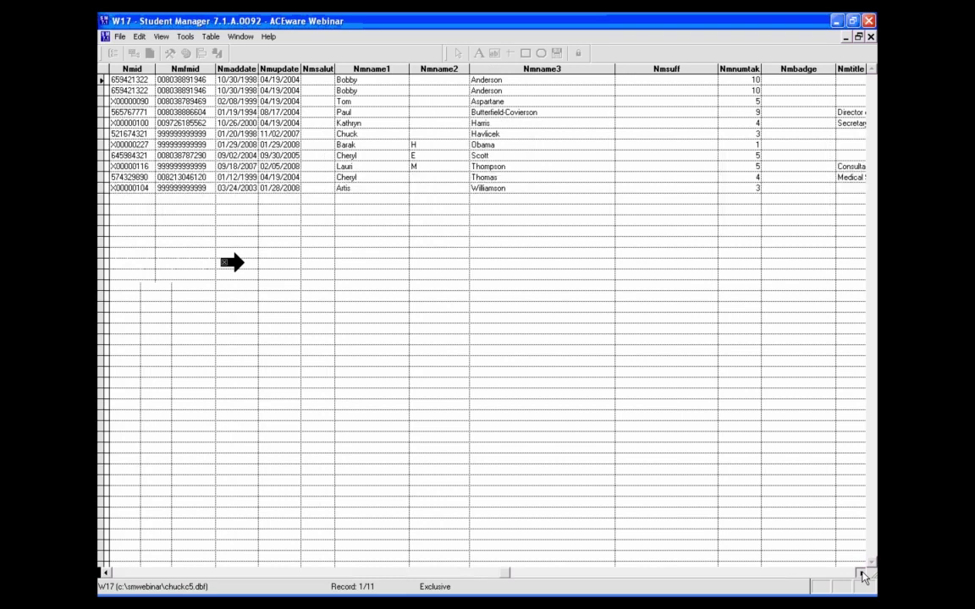
pyautogui.click(861, 573)
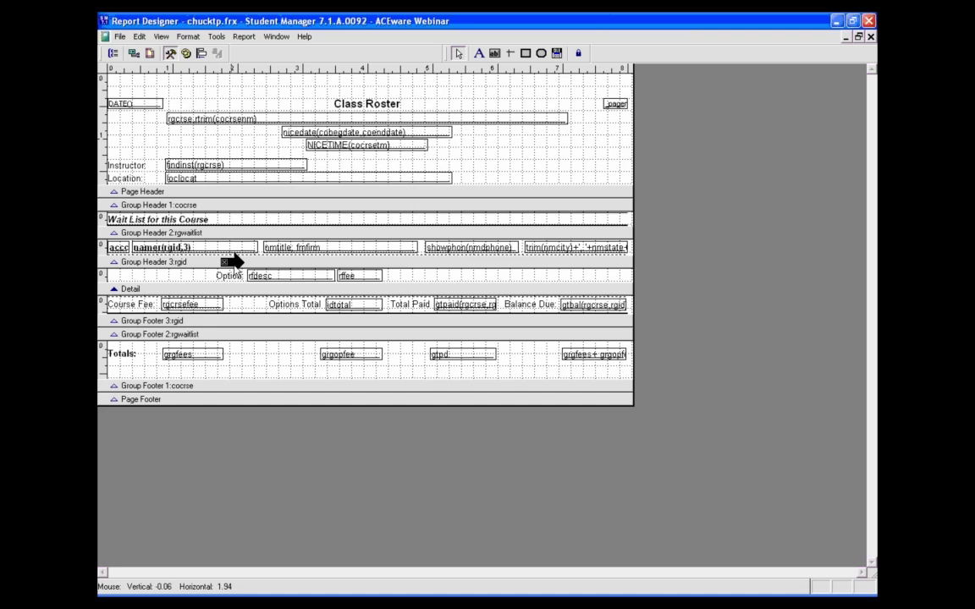
# Preview the Class Roster report to check how the registrant bands print, and return to the layout.
pyautogui.click(121, 37)
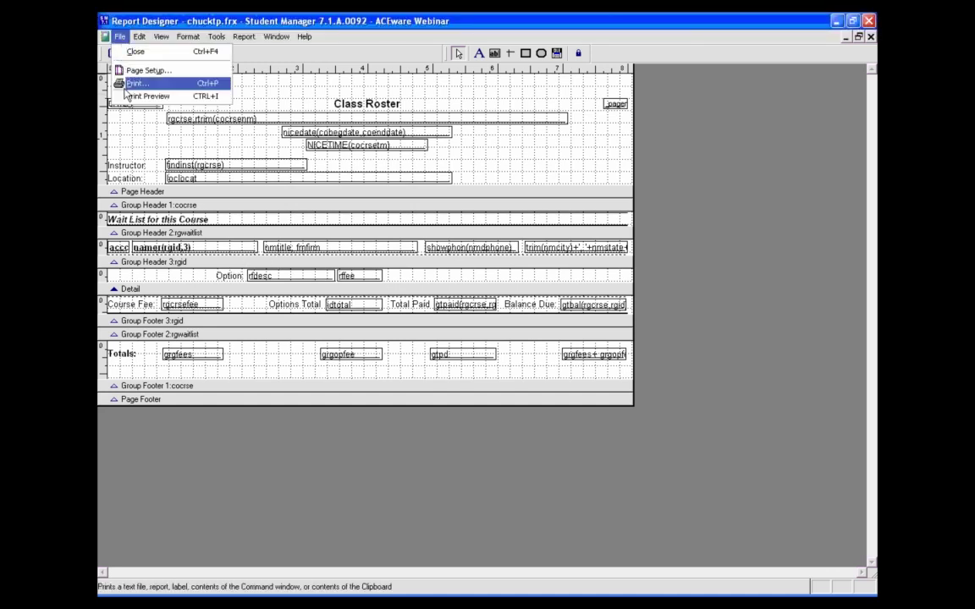
pyautogui.click(223, 97)
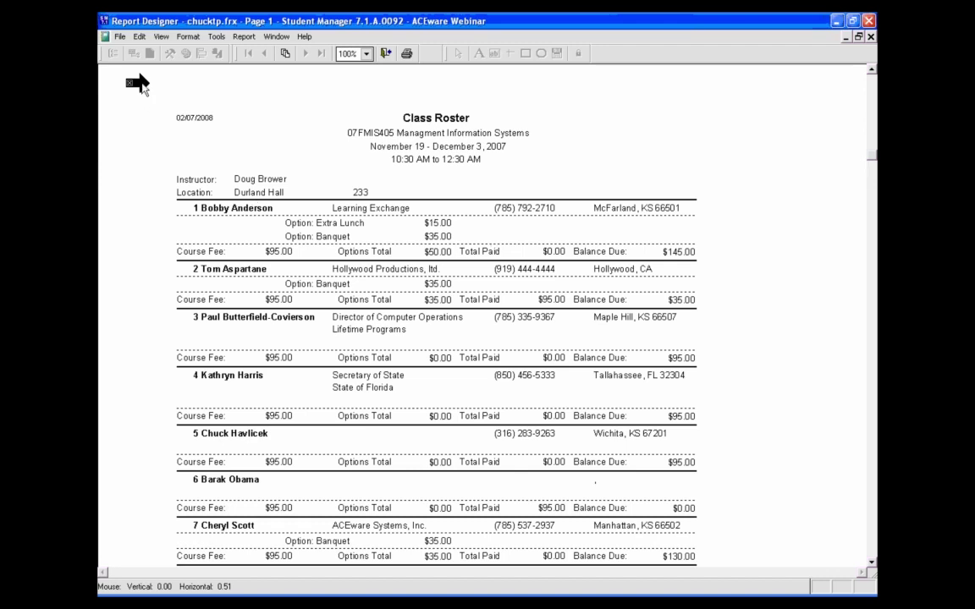
pyautogui.moveTo(137, 83); pyautogui.dragTo(165, 199)
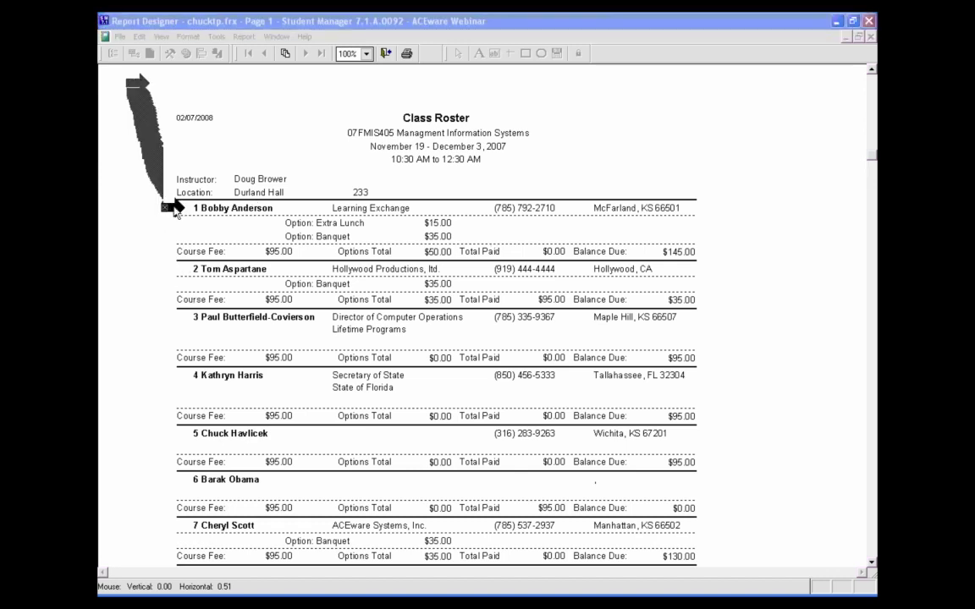
pyautogui.click(385, 53)
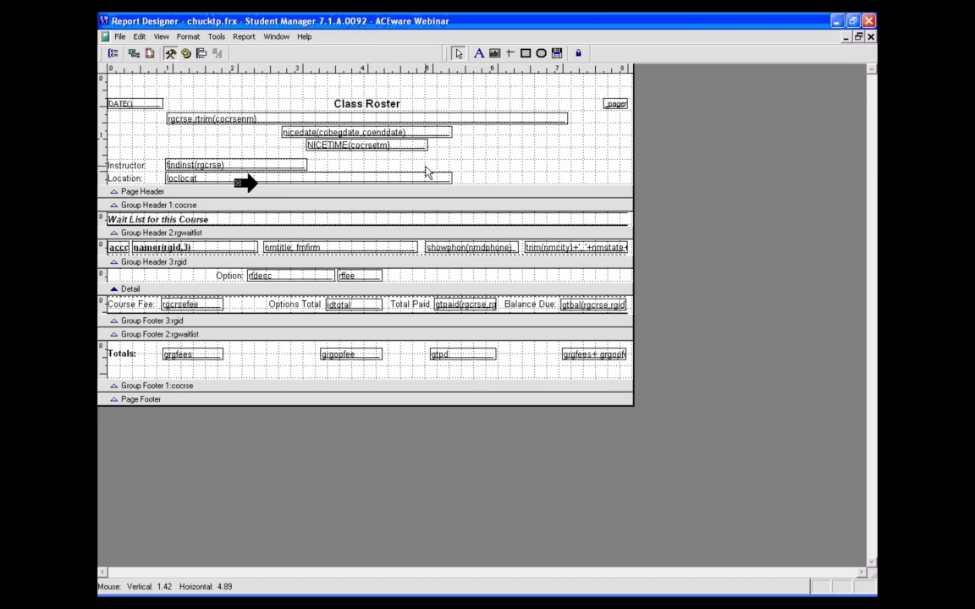
# Move the namer(rgid,3) field from the Group Header 3 band to the start of the Detail band and preview the report.
pyautogui.click(203, 249)
pyautogui.moveTo(199, 260); pyautogui.dragTo(174, 278)
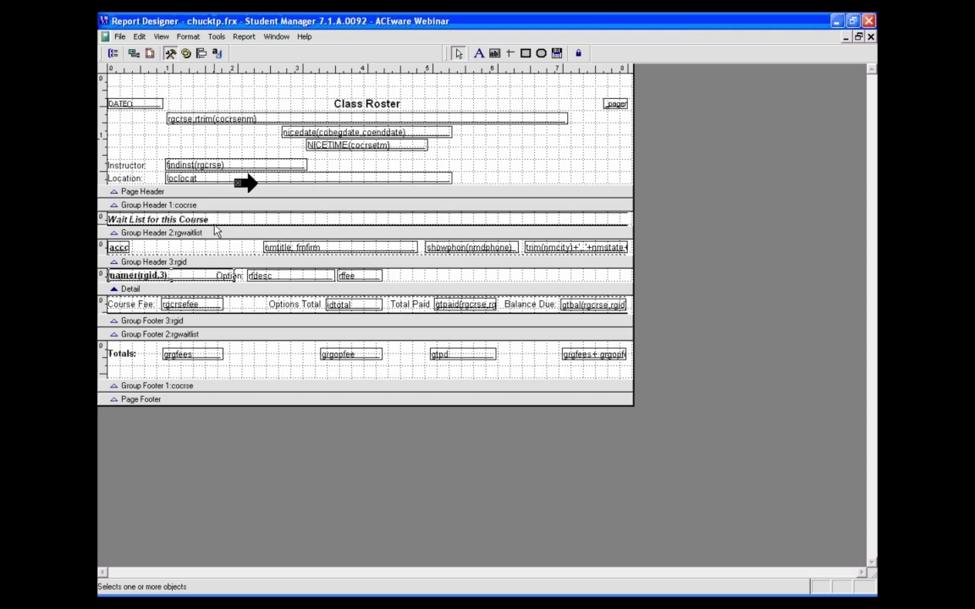
pyautogui.hotkey('ctrl', 'F2')
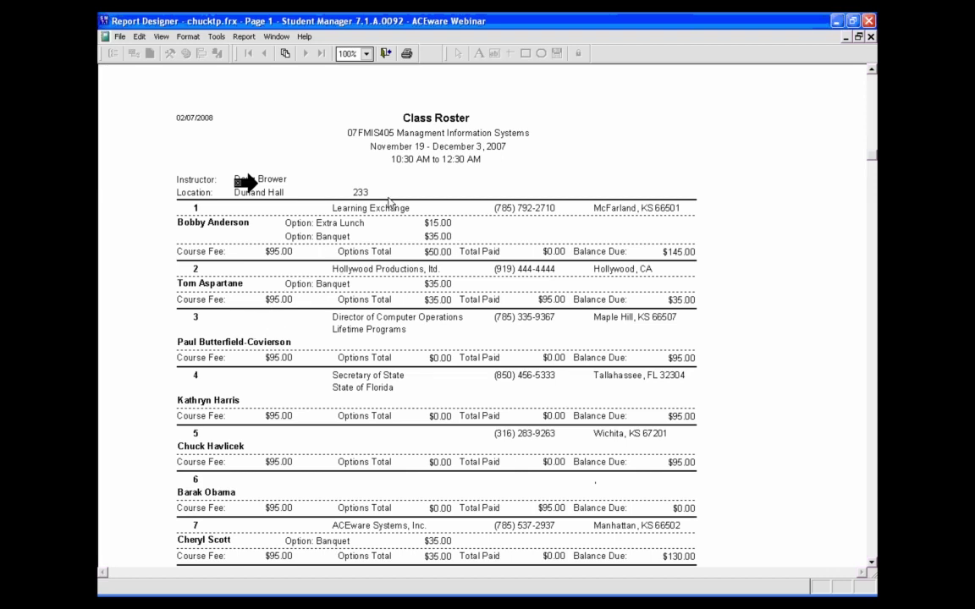
pyautogui.press('Escape')
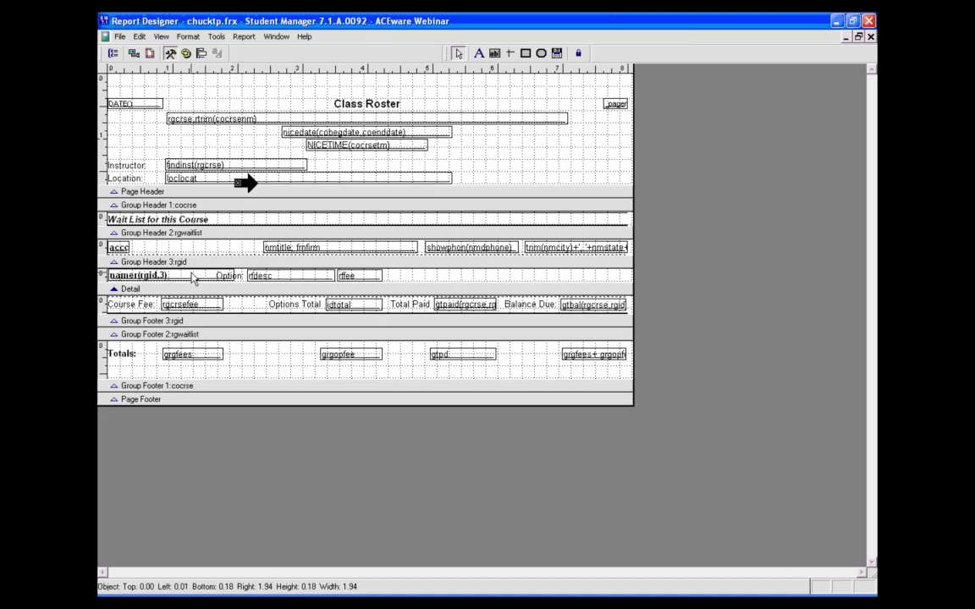
# Inspect the expression properties and print conditions of the namer(rgid,3) field in the Detail band, and cancel without changes.
pyautogui.doubleClick(193, 277)
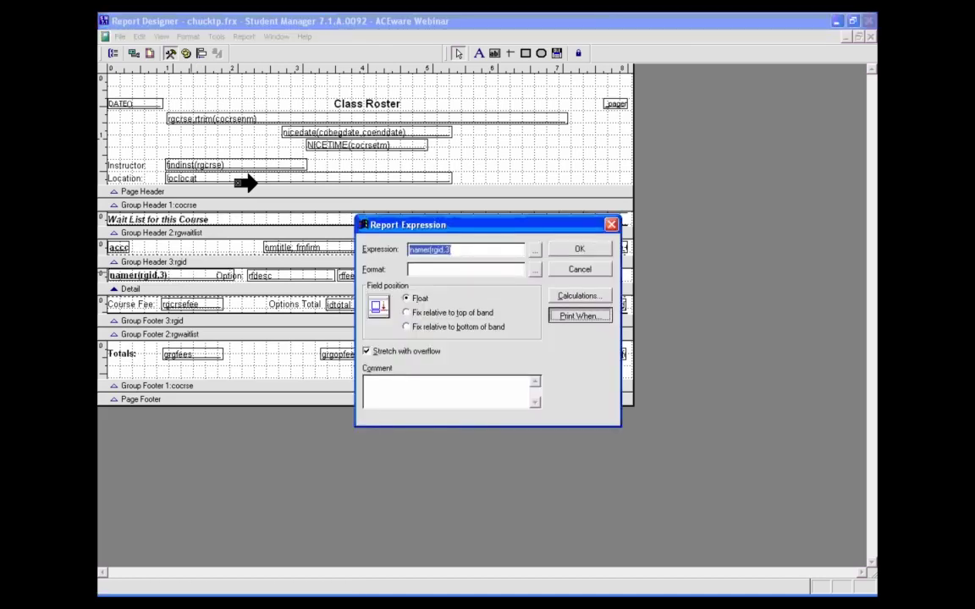
pyautogui.click(579, 316)
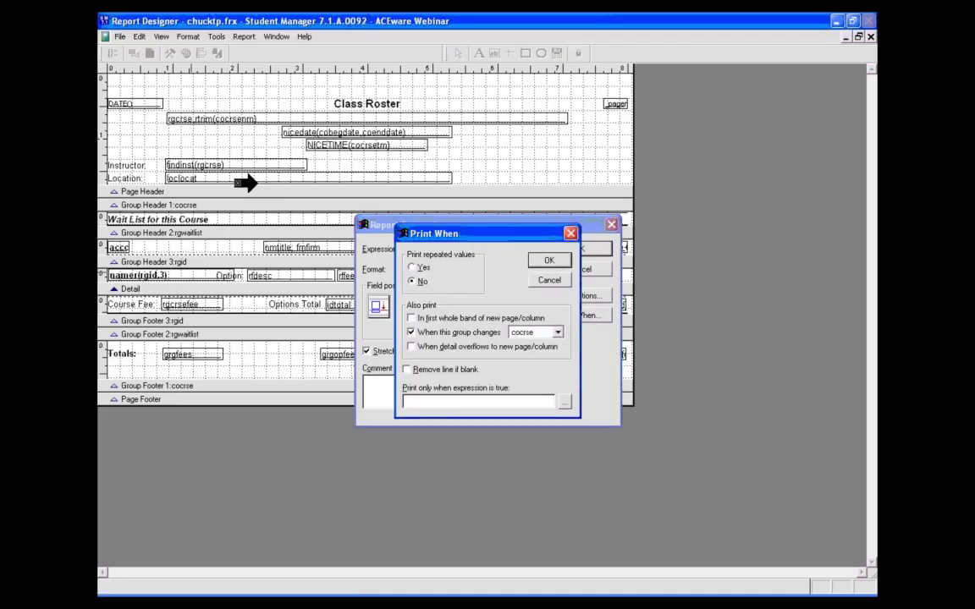
pyautogui.click(558, 283)
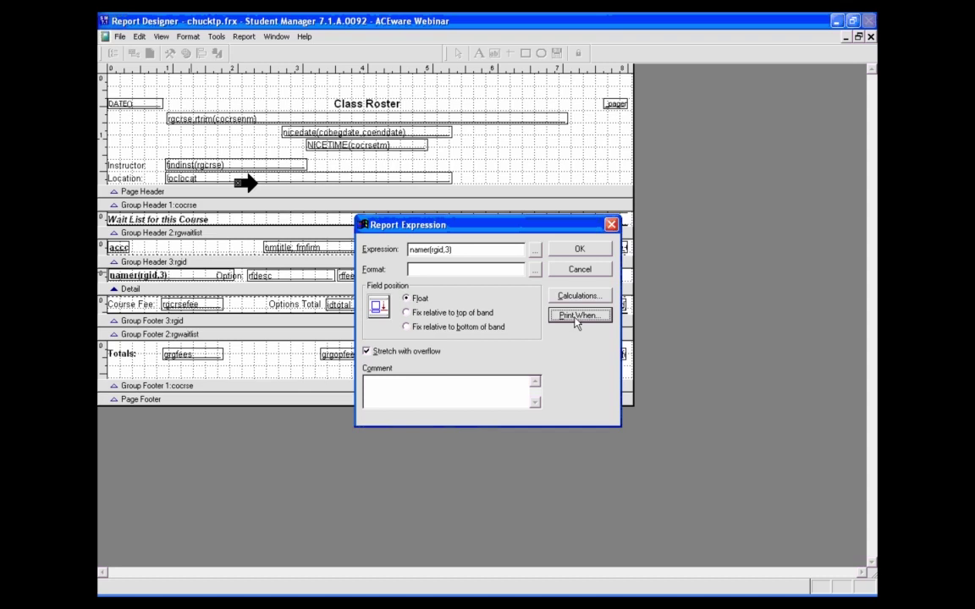
pyautogui.click(594, 272)
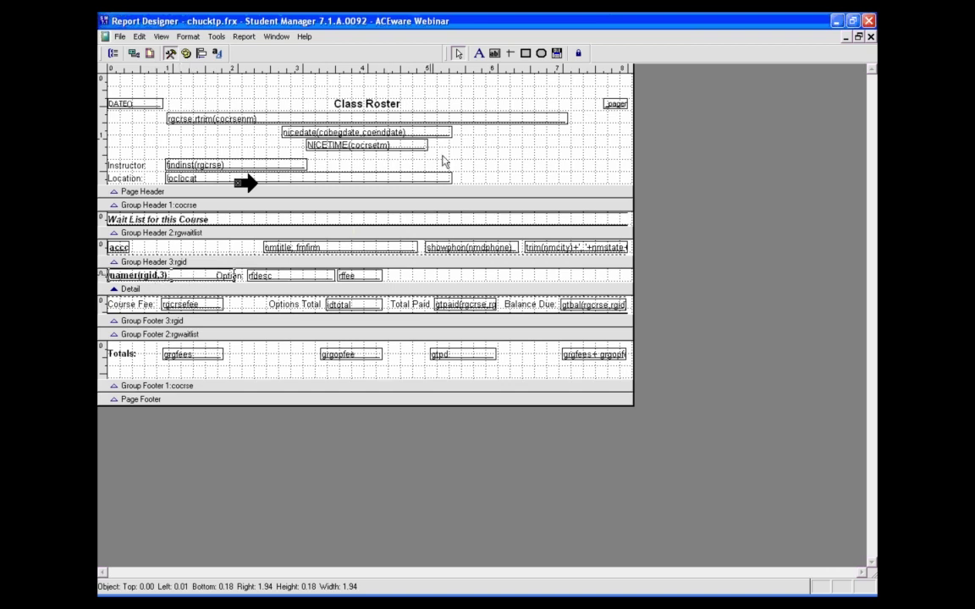
pyautogui.doubleClick(181, 279)
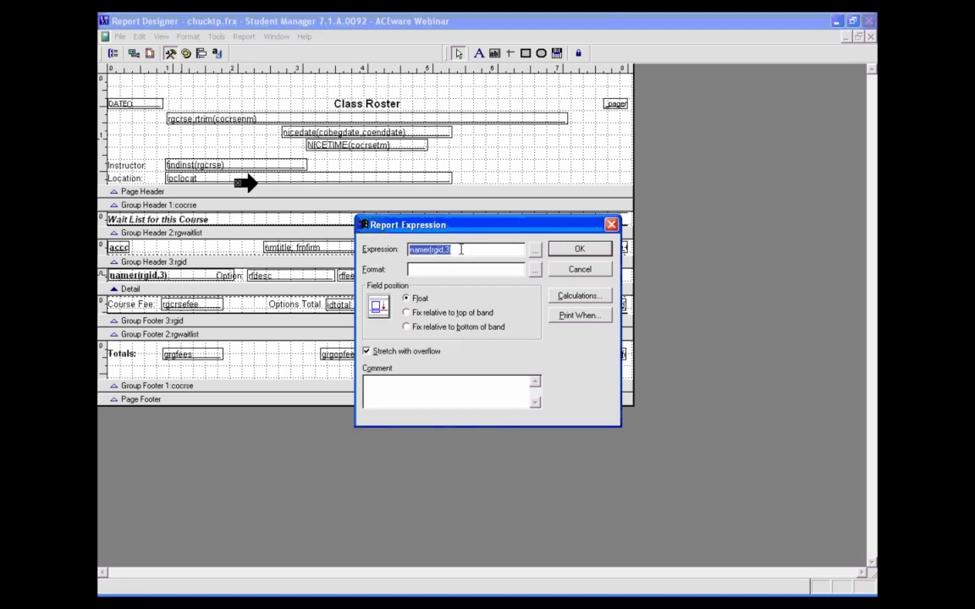
pyautogui.click(580, 270)
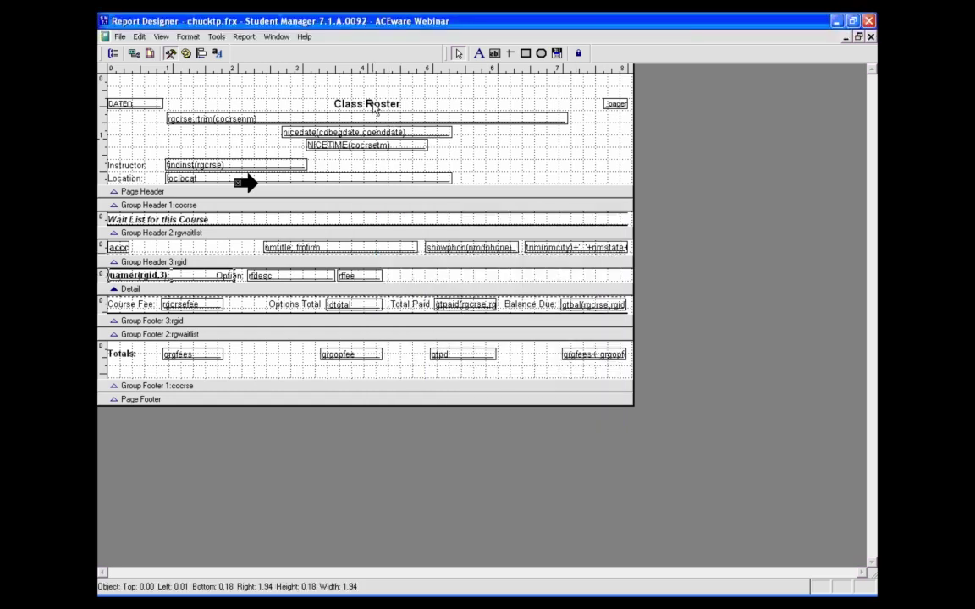
# Examine the Class Roster title's text properties and the formatting options offered with and without the title selected.
pyautogui.click(376, 110)
pyautogui.doubleClick(375, 110)
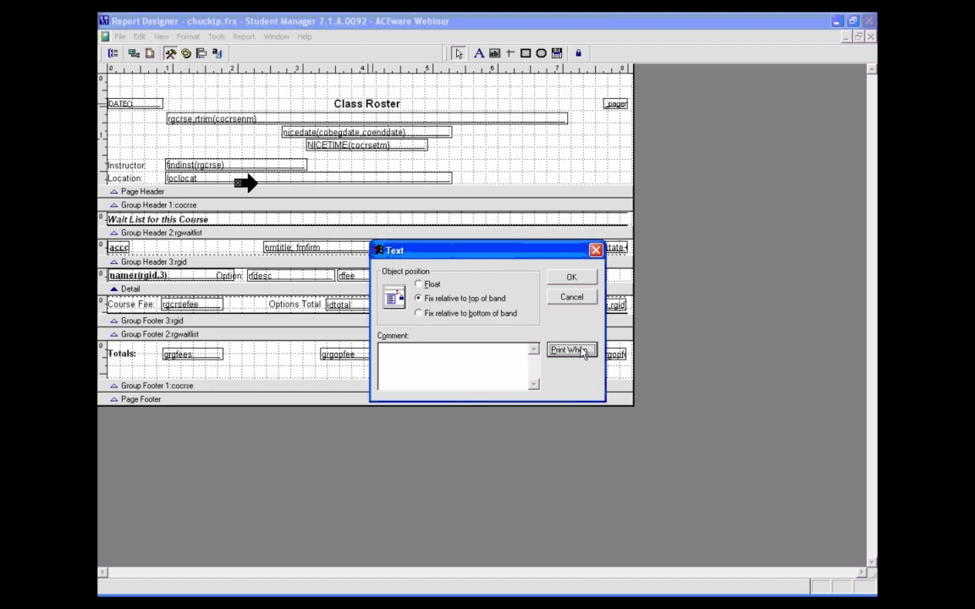
pyautogui.click(582, 296)
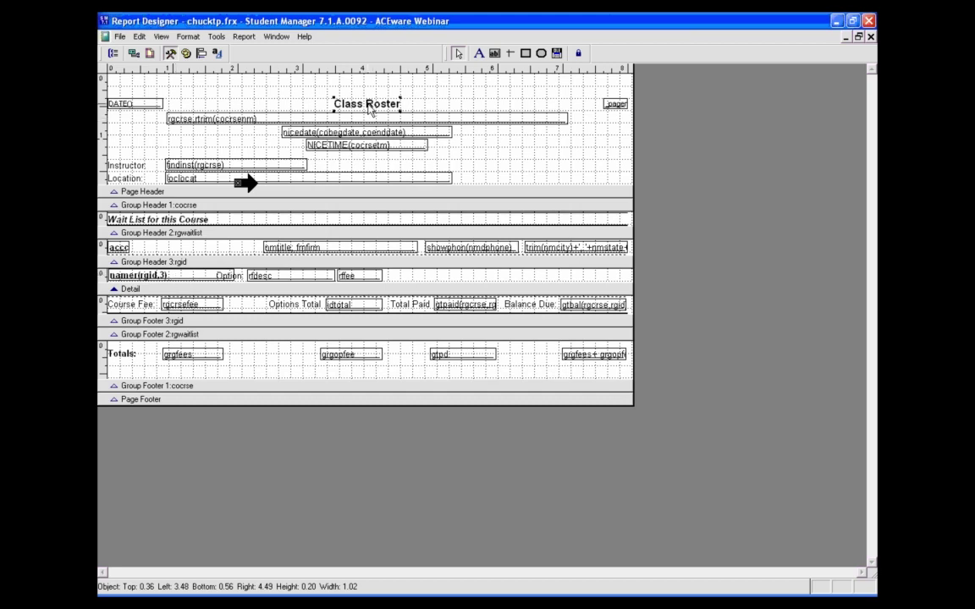
pyautogui.click(187, 38)
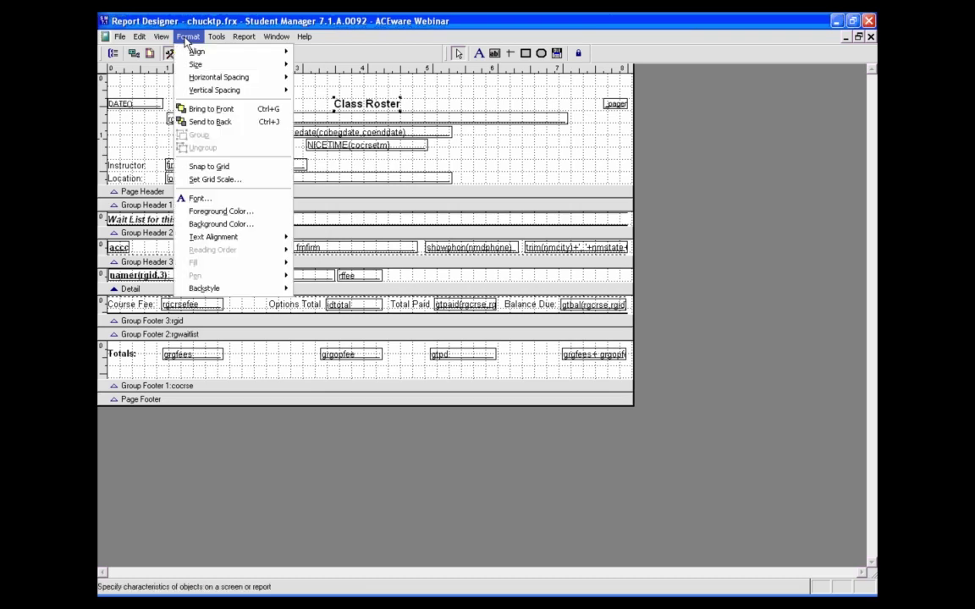
pyautogui.click(185, 38)
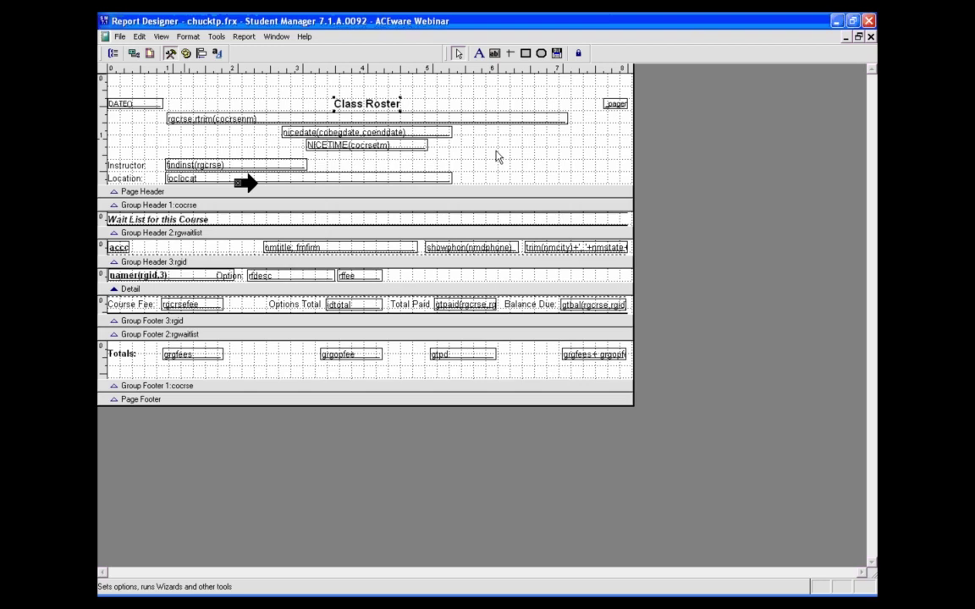
pyautogui.click(291, 379)
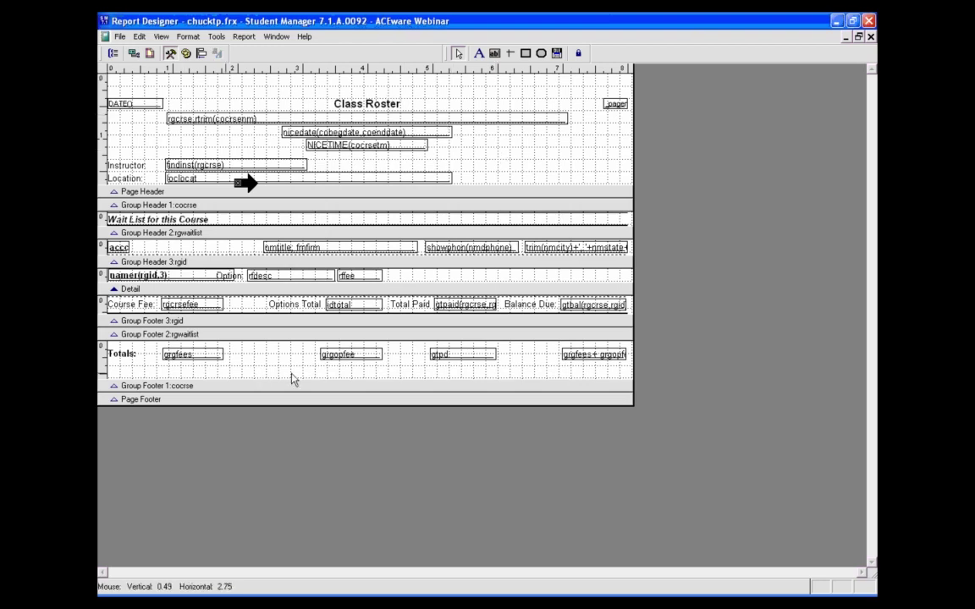
pyautogui.click(188, 37)
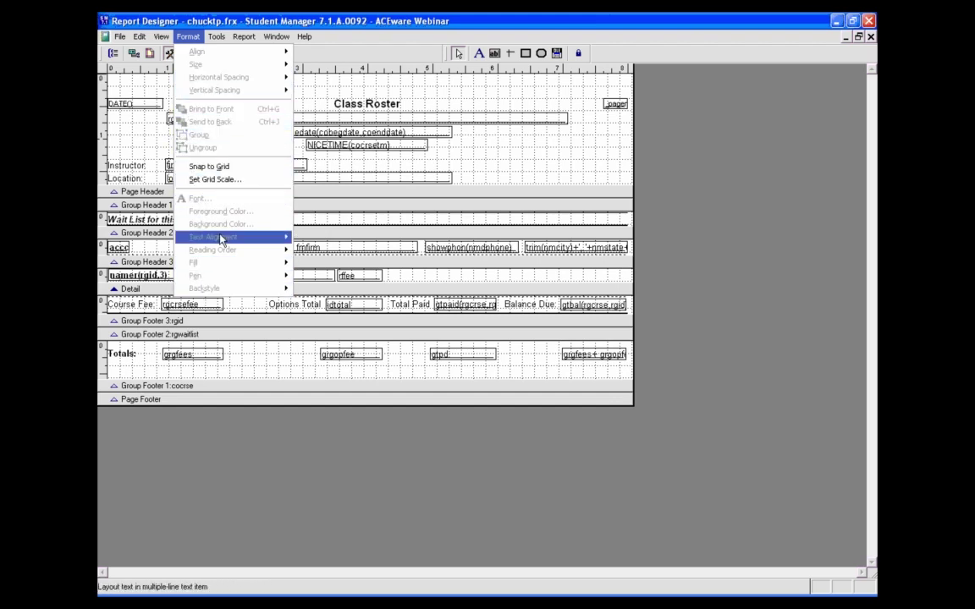
pyautogui.click(472, 120)
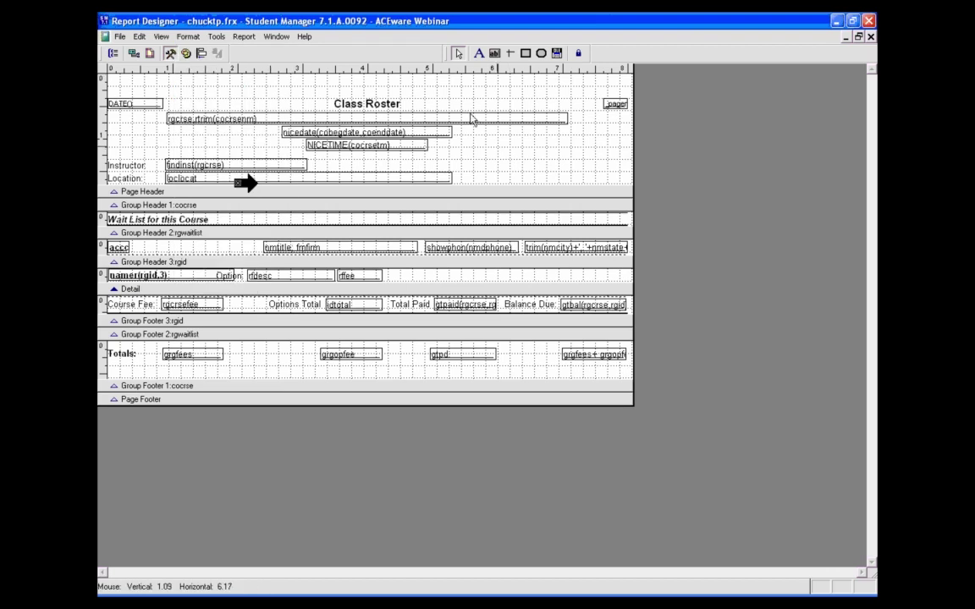
# Set the Detail band's namer(rgid,3) field to print repeated values, preview the report and return to the layout.
pyautogui.click(179, 281)
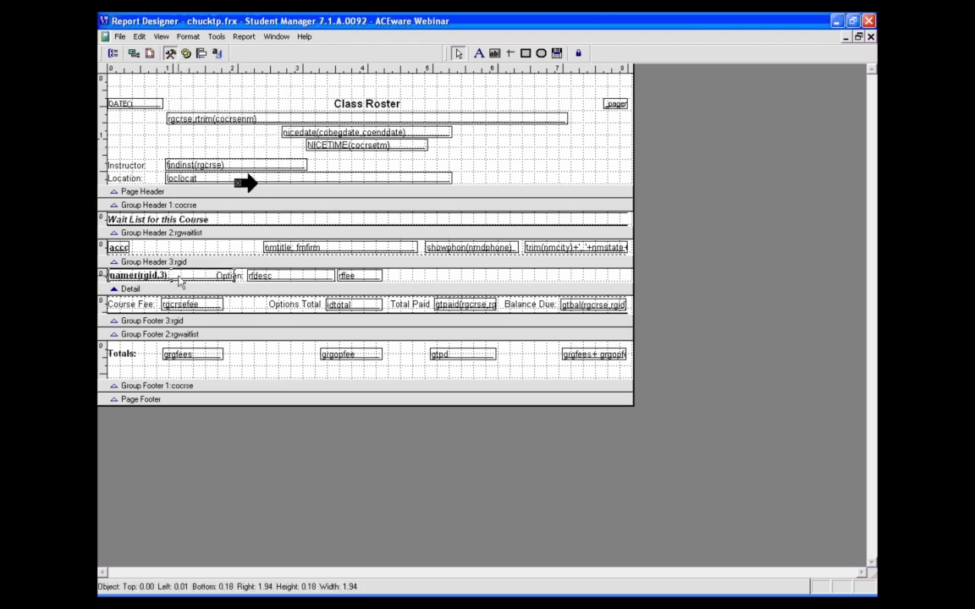
pyautogui.doubleClick(180, 281)
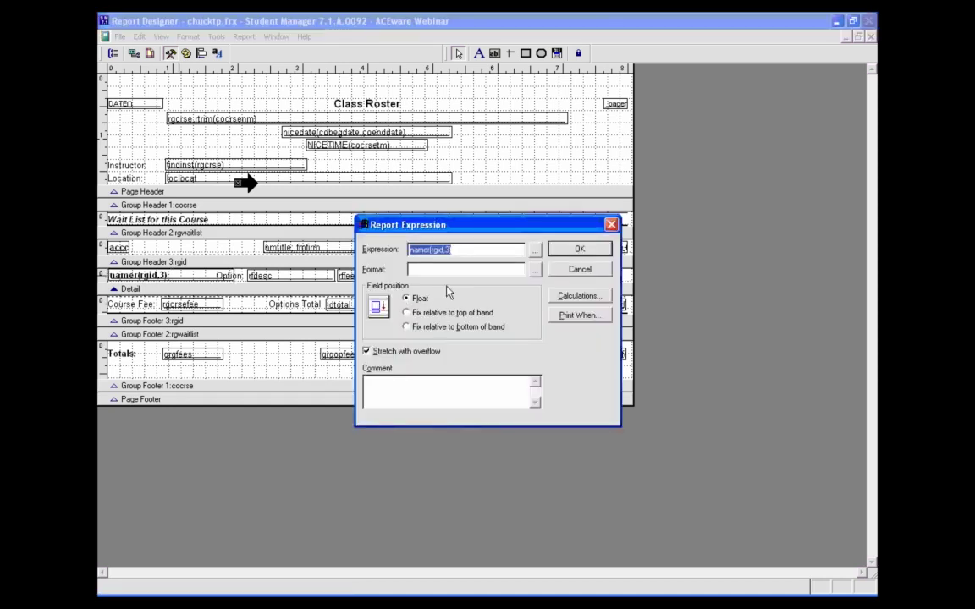
pyautogui.moveTo(493, 227); pyautogui.dragTo(437, 164)
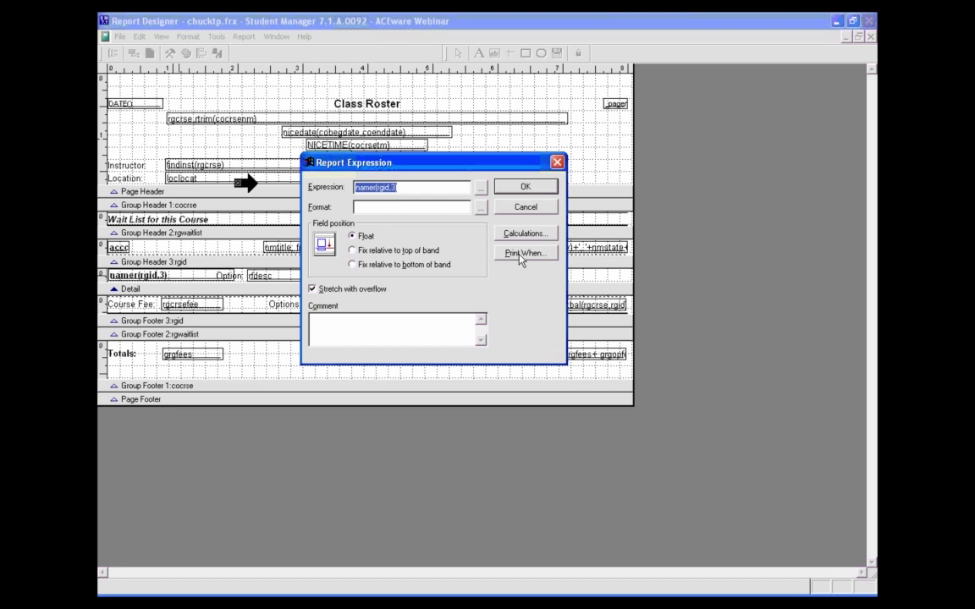
pyautogui.click(521, 254)
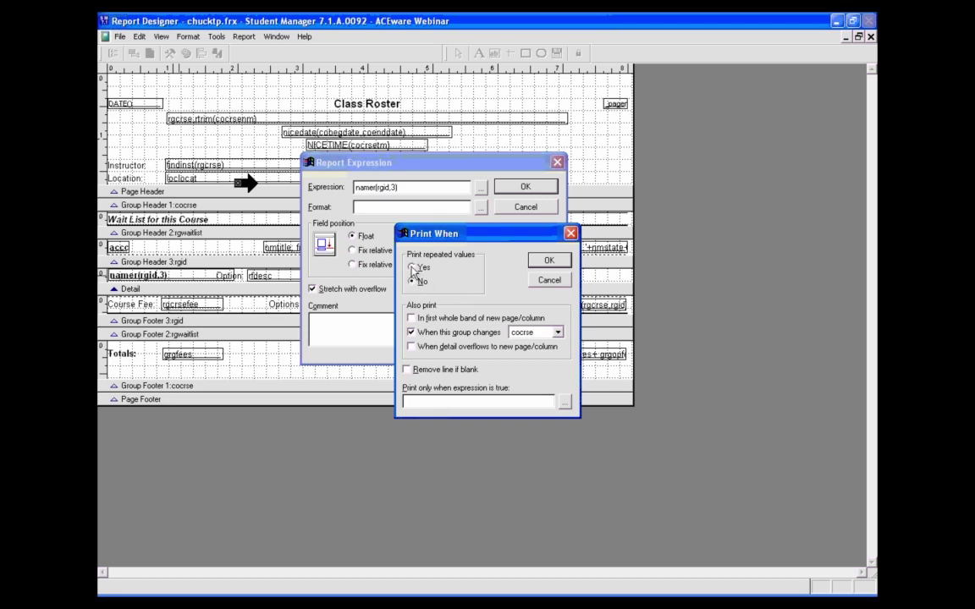
pyautogui.click(412, 268)
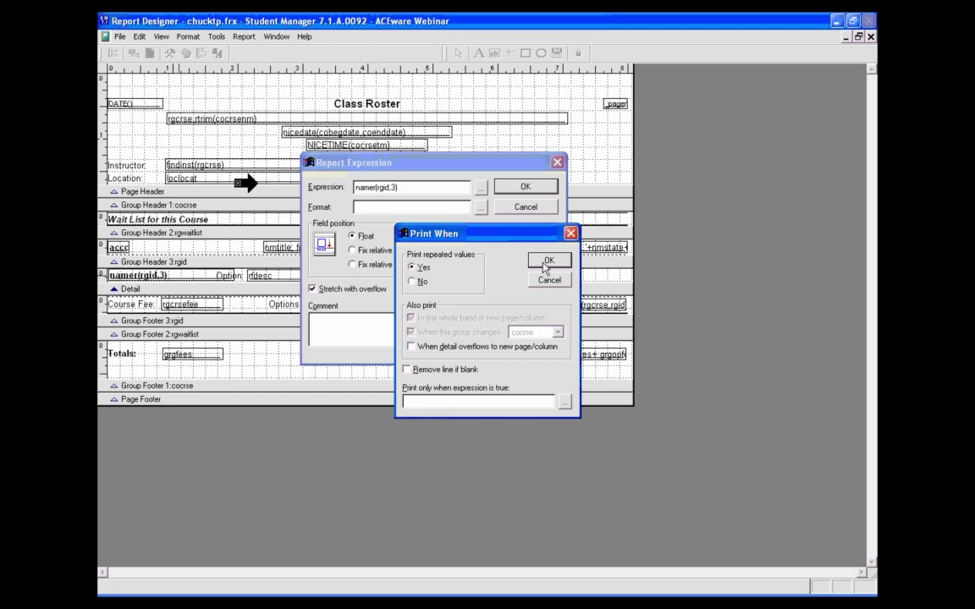
pyautogui.click(547, 261)
pyautogui.click(525, 188)
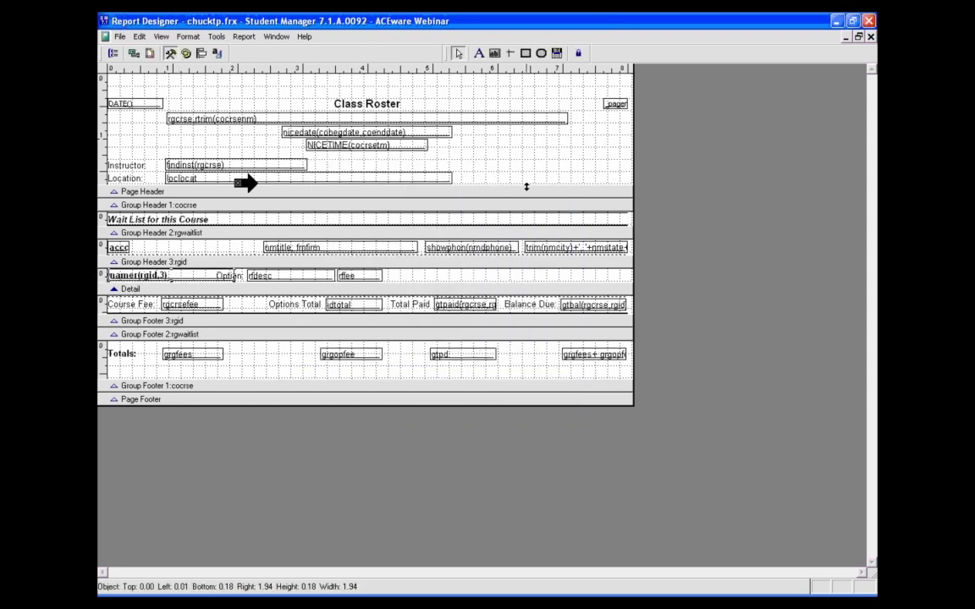
pyautogui.hotkey('ctrl', 'e')
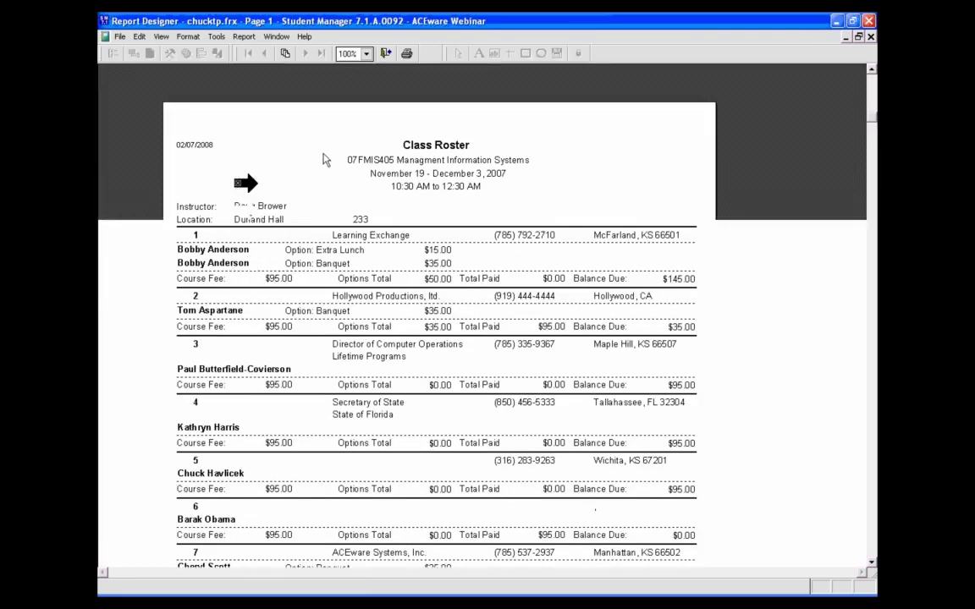
pyautogui.press('Escape')
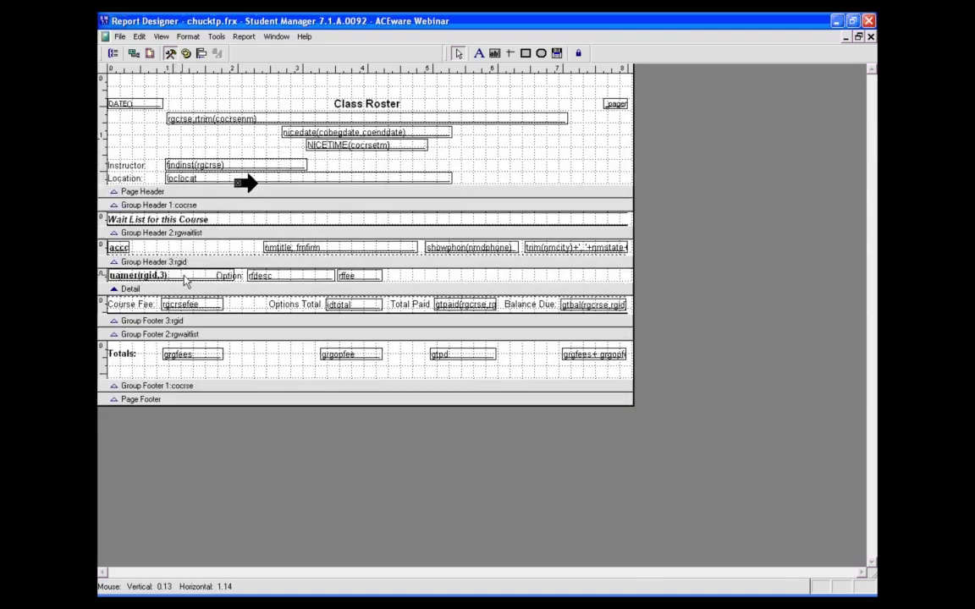
# Move the namer(rgid,3) field back to the Group Header 3 band beside the accc field, and check it in the preview.
pyautogui.moveTo(190, 280); pyautogui.dragTo(210, 253)
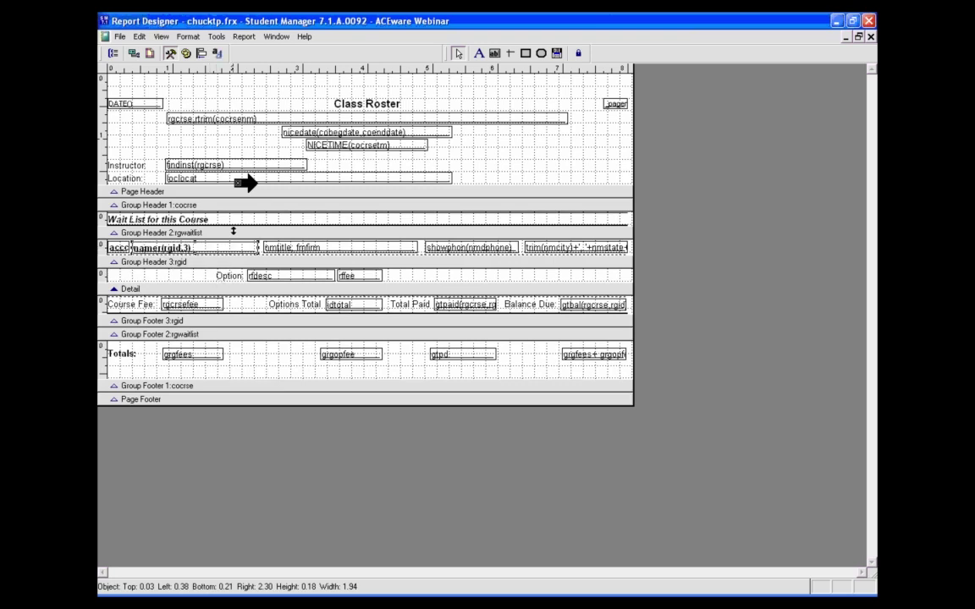
pyautogui.hotkey('ctrl', 'e')
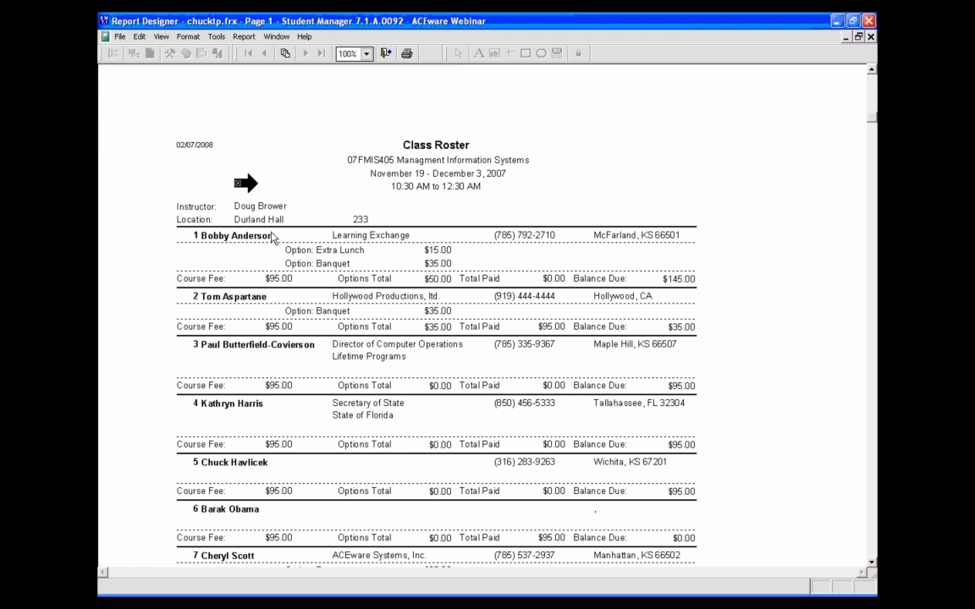
pyautogui.click(385, 54)
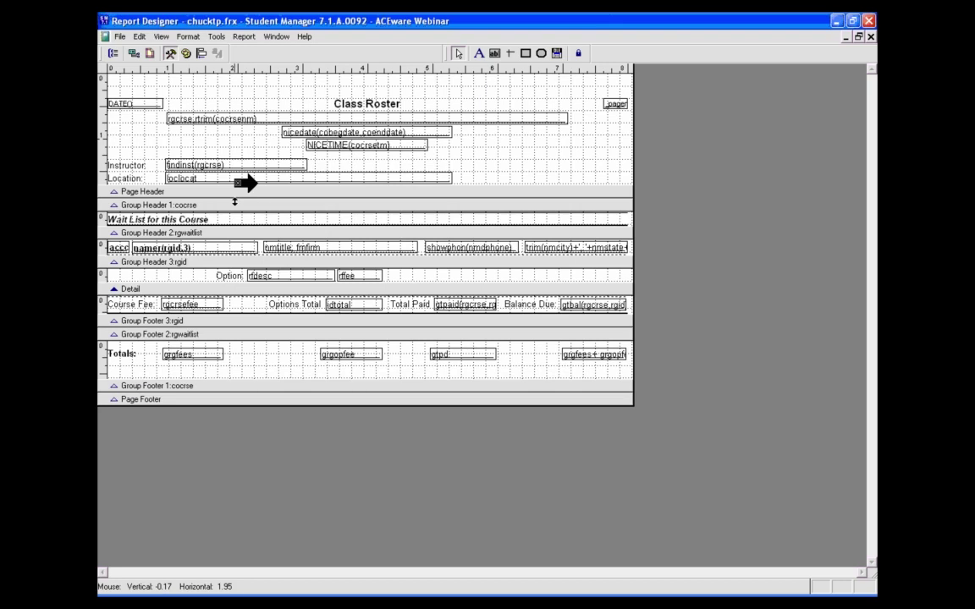
# Preview the Class Roster to examine how the group header and option lines print for each registrant, and return to the layout.
pyautogui.hotkey('ctrl', 'e')
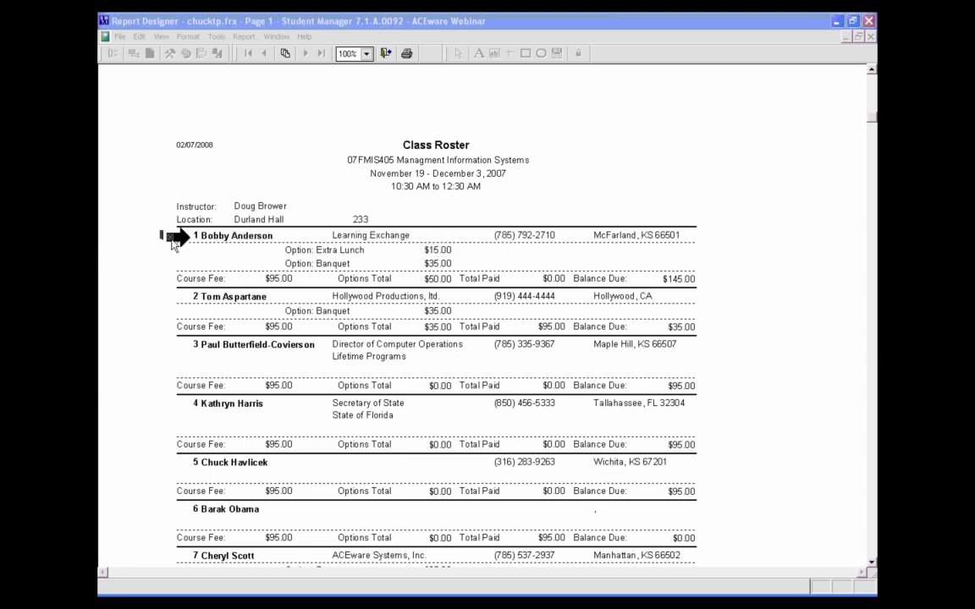
pyautogui.moveTo(161, 246)
pyautogui.mouseDown()
pyautogui.moveTo(164, 282)
pyautogui.moveTo(374, 283)
pyautogui.moveTo(146, 290)
pyautogui.moveTo(139, 91)
pyautogui.mouseUp()
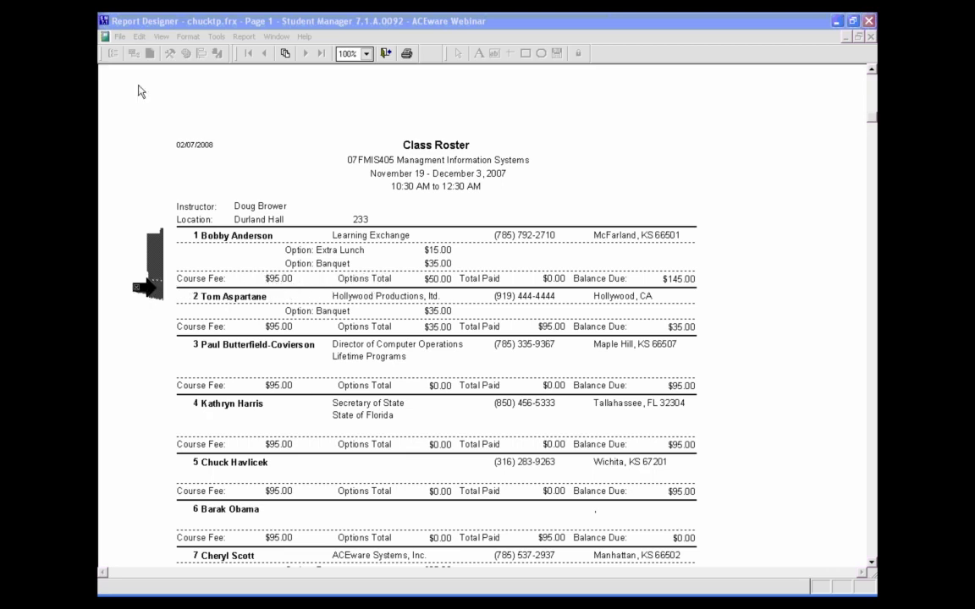
pyautogui.click(385, 53)
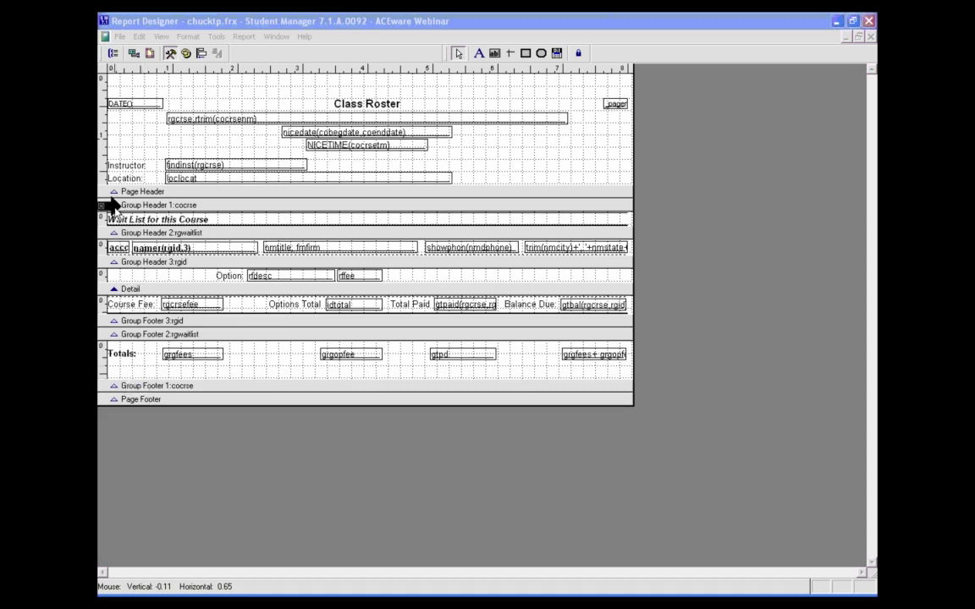
# Preview the Class Roster down to the wait list and the Group Footer 1 totals, and return to the layout.
pyautogui.click(128, 386)
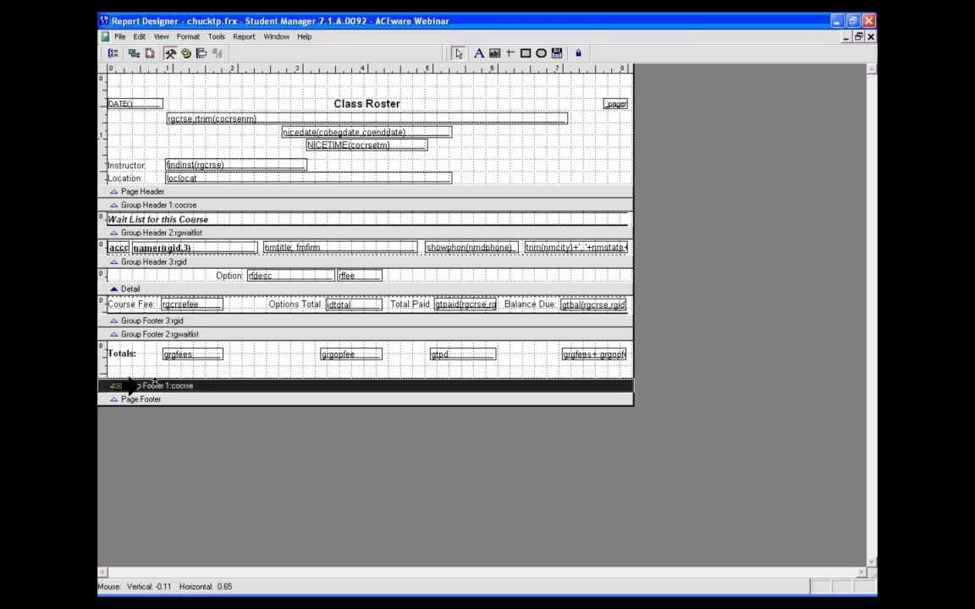
pyautogui.moveTo(129, 386); pyautogui.dragTo(252, 369)
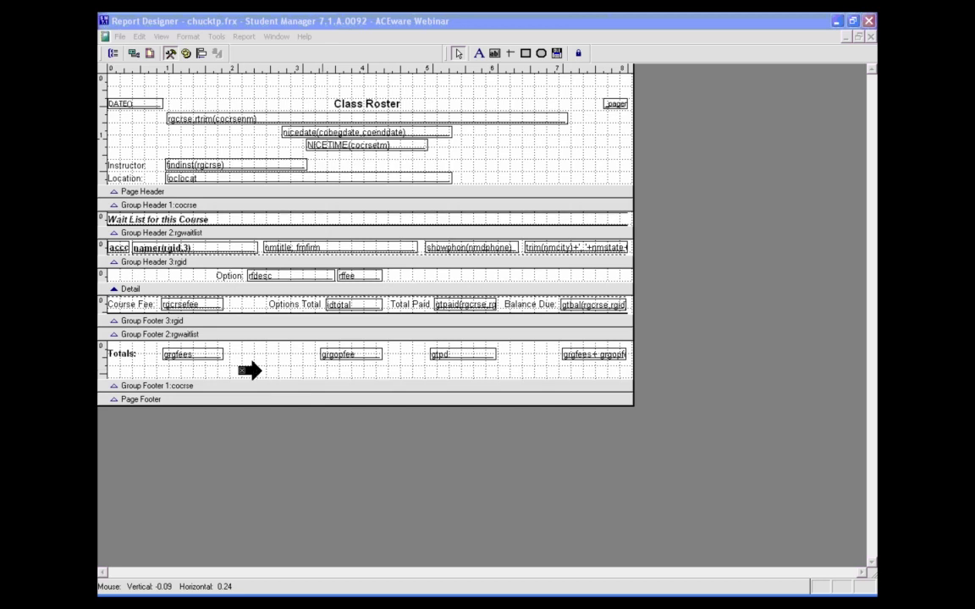
pyautogui.click(447, 159)
pyautogui.hotkey('ctrl', 'e')
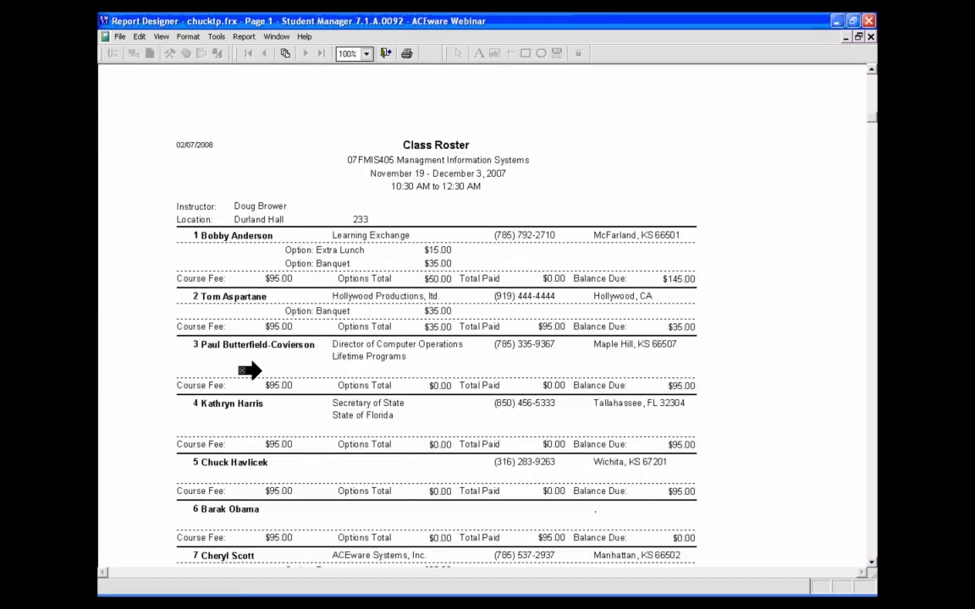
pyautogui.scroll(-5, 561, 264)
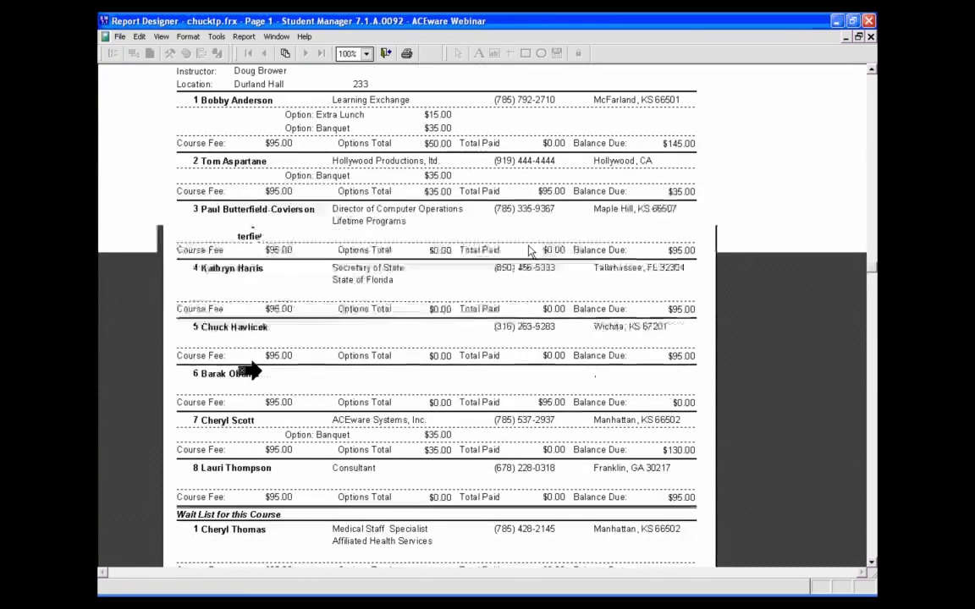
pyautogui.scroll(-2, 525, 253)
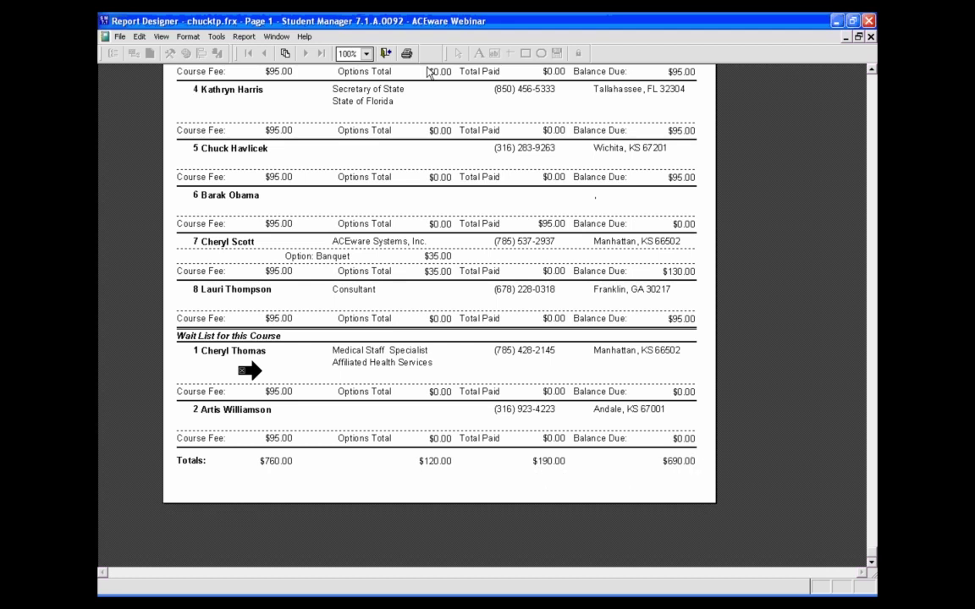
pyautogui.click(384, 53)
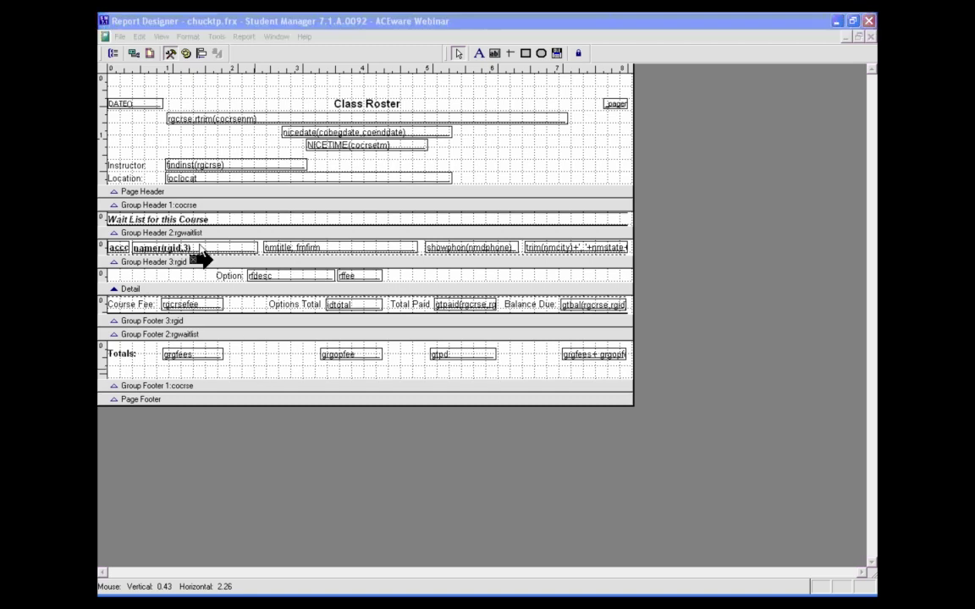
# Open the page header's DATE() field to examine its report expression, and close it unchanged.
pyautogui.click(147, 106)
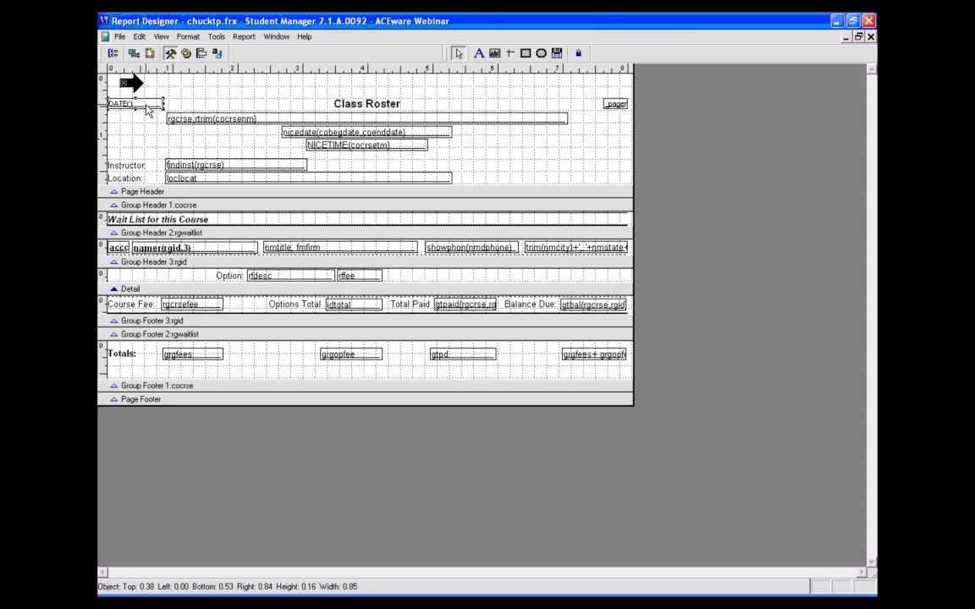
pyautogui.doubleClick(147, 106)
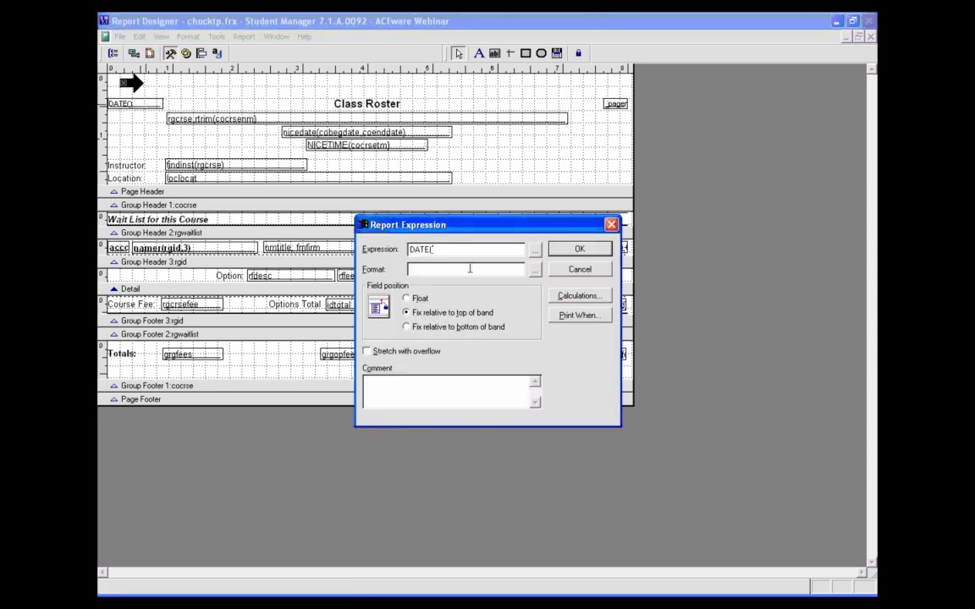
pyautogui.press('BackSpace')
pyautogui.click(410, 269)
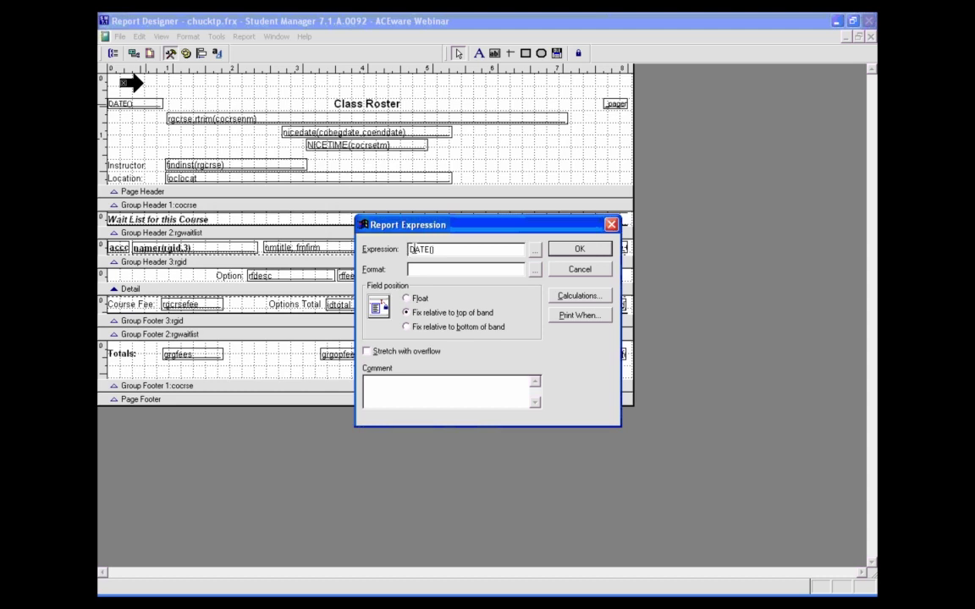
pyautogui.press('BackSpace')
pyautogui.write(')')
pyautogui.click(583, 250)
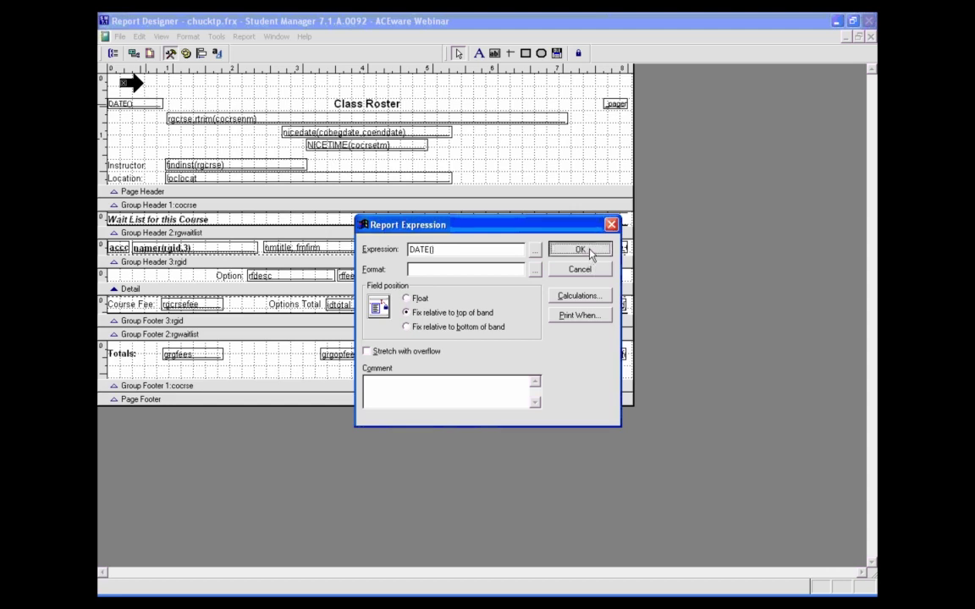
# Examine the page number field's expression and its print-when condition in the page header, and close both without changes.
pyautogui.doubleClick(615, 103)
pyautogui.click(489, 250)
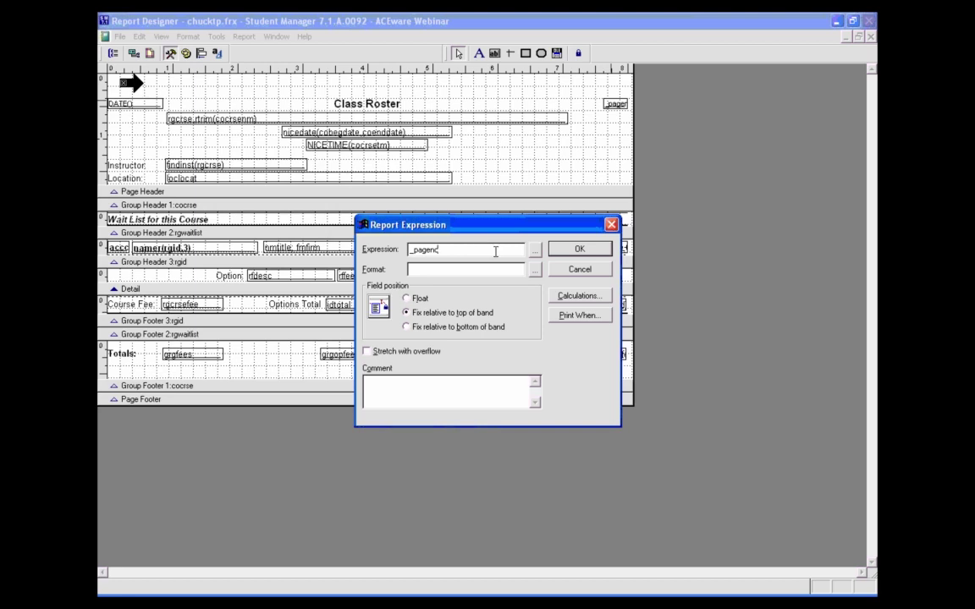
pyautogui.click(573, 252)
pyautogui.click(578, 316)
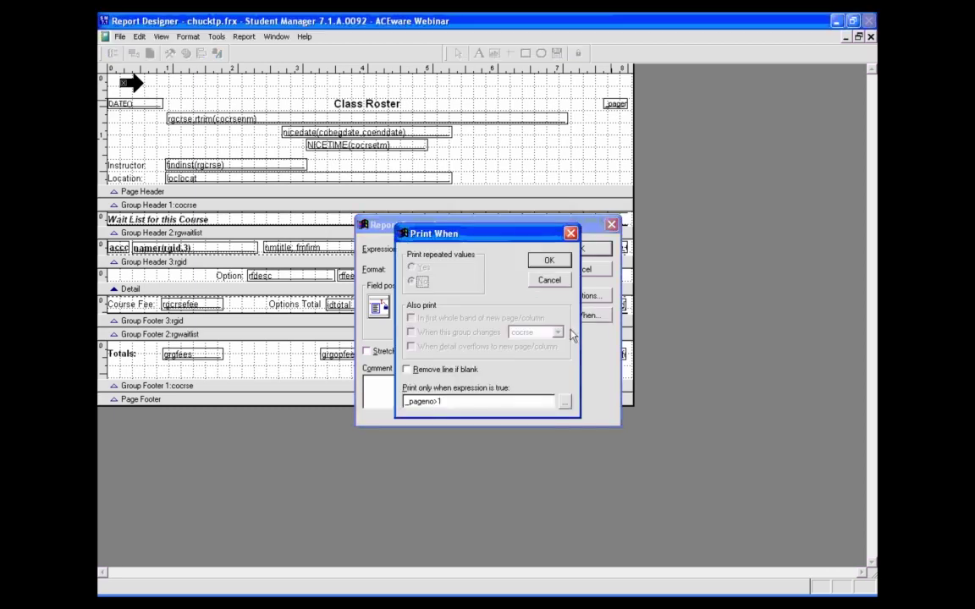
pyautogui.click(436, 405)
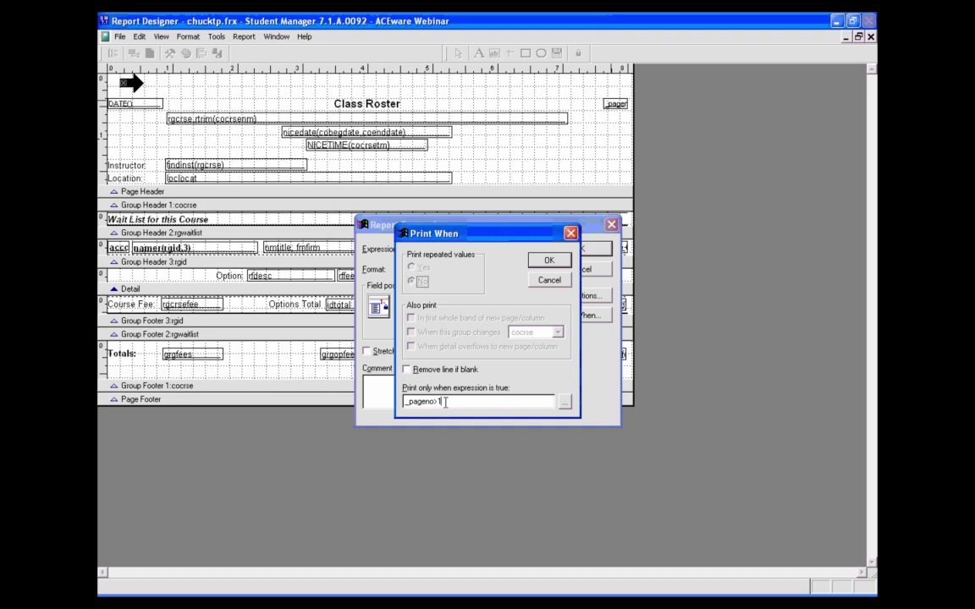
pyautogui.click(564, 284)
pyautogui.click(579, 269)
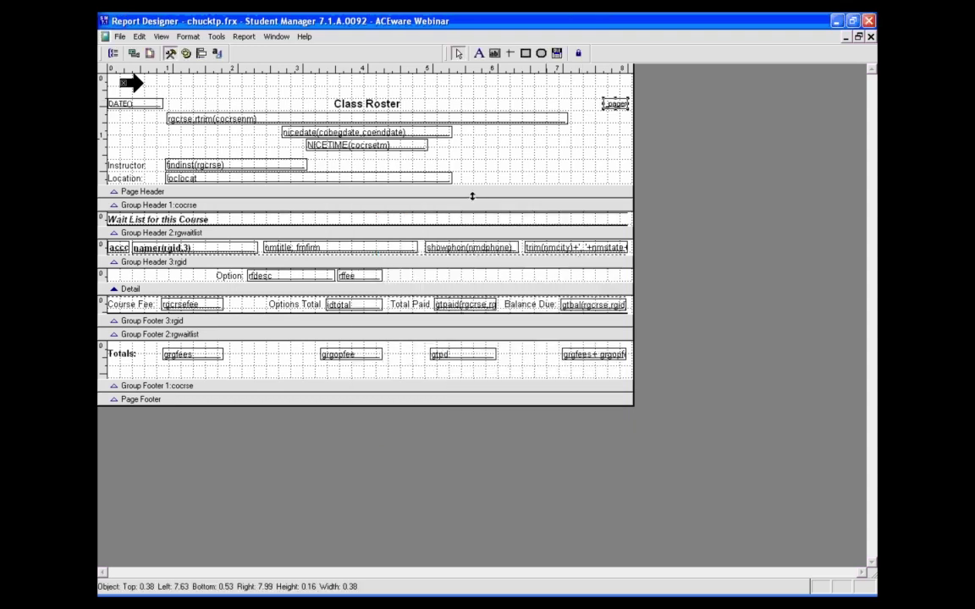
# Preview the Class Roster from the start of the page to check how the DATE() field prints, and return to the layout.
pyautogui.click(143, 102)
pyautogui.hotkey('ctrl', 'e')
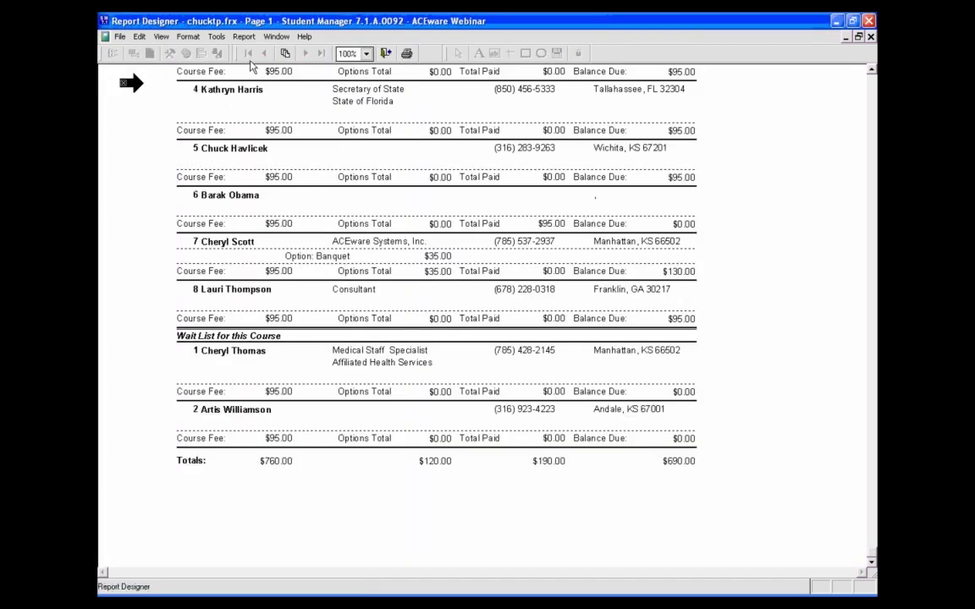
pyautogui.scroll(10, 275, 175)
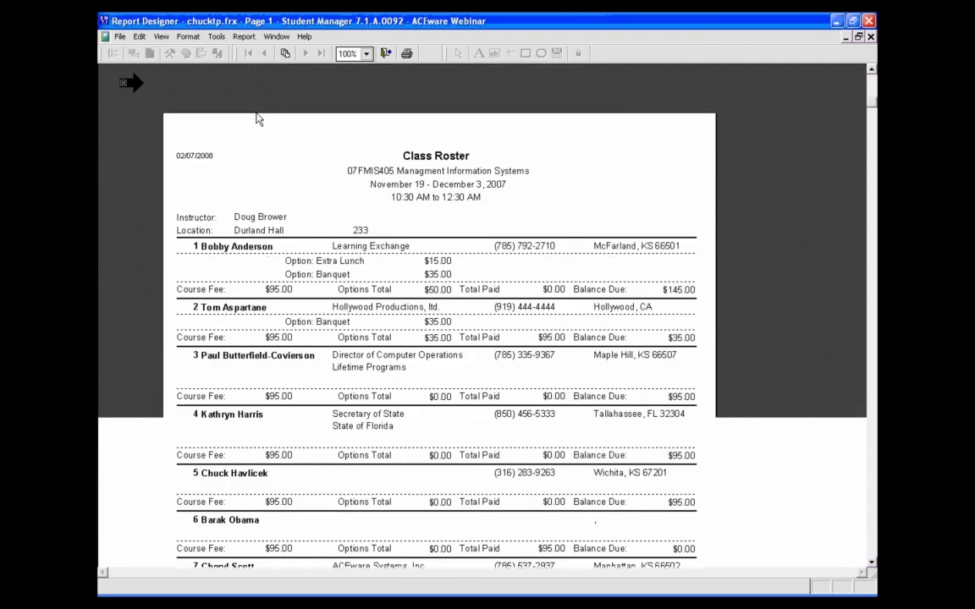
pyautogui.click(387, 54)
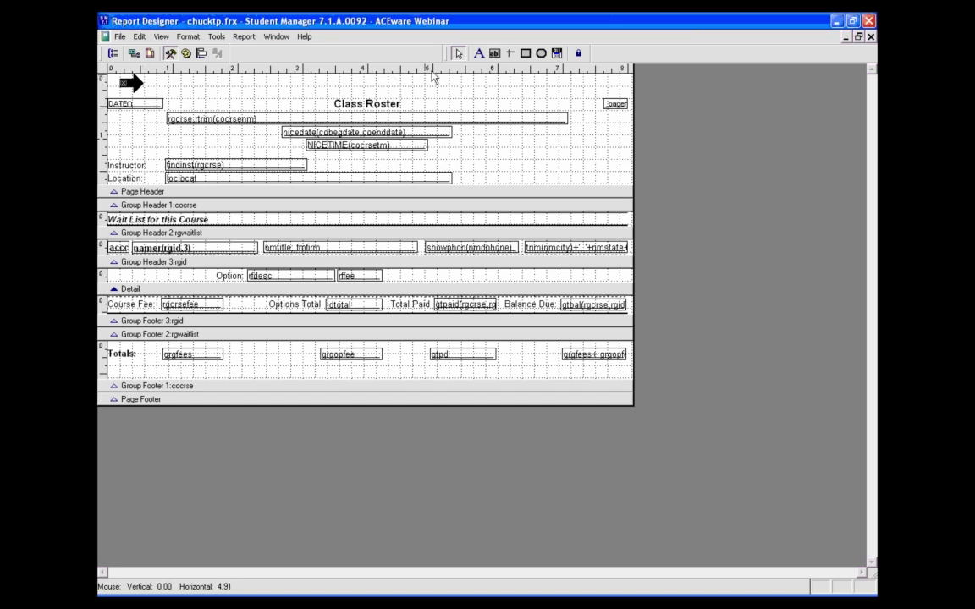
# Draw a new field about 0.87 wide and 0.18 high in the Page Header band, just above the DATE() field.
pyautogui.moveTo(136, 87); pyautogui.dragTo(450, 96)
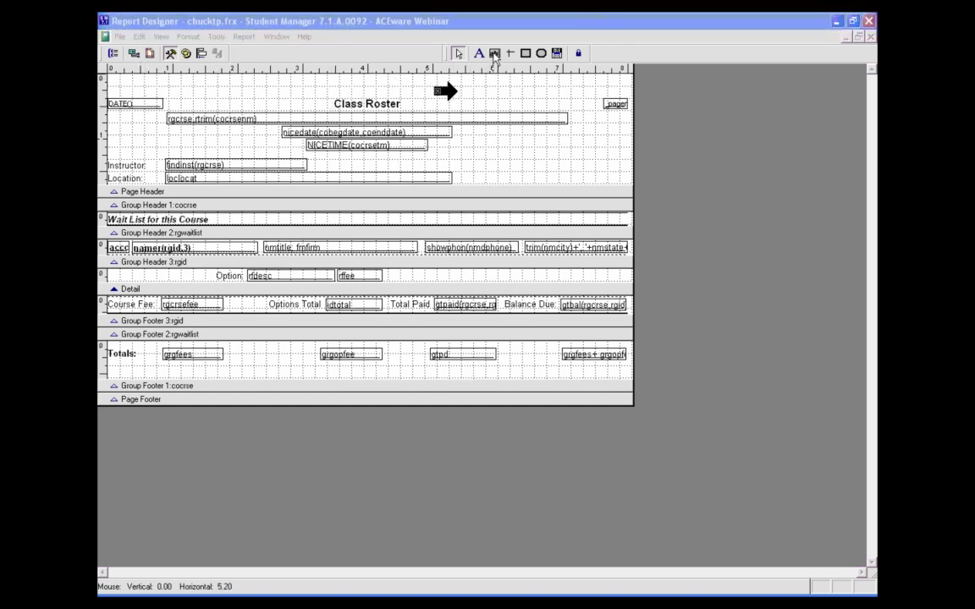
pyautogui.click(494, 53)
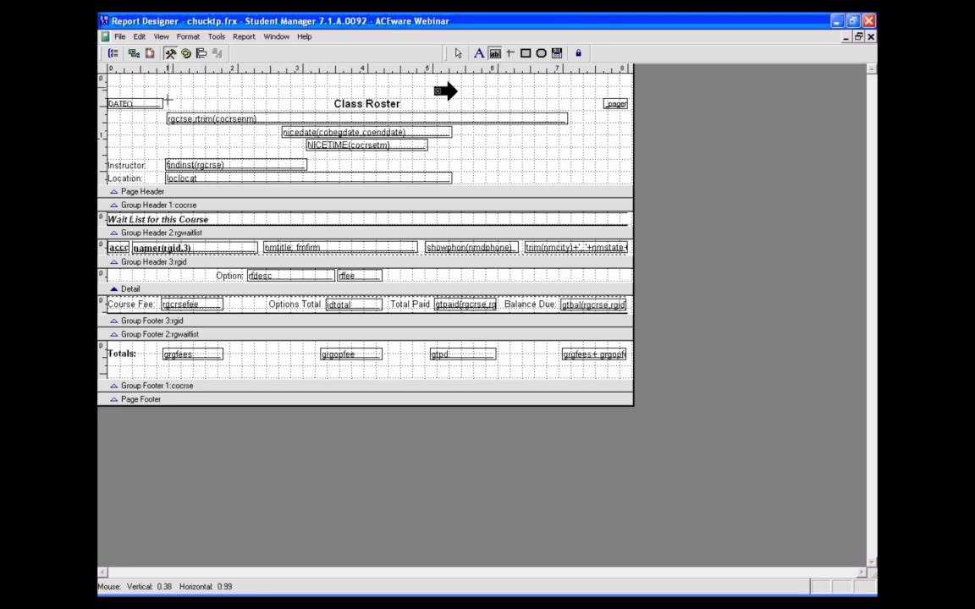
pyautogui.moveTo(111, 84); pyautogui.dragTo(198, 95)
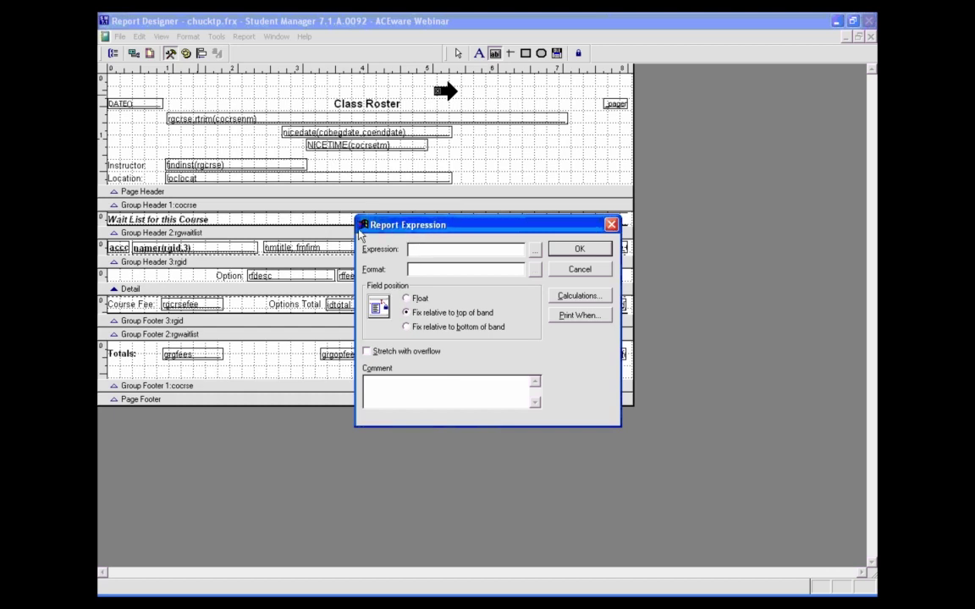
# Switch to the Student Manager/ACEweb Reference Guide, look up the NICEDATE function and copy its NICEDATE(cobegdate) example.
pyautogui.hotkey('alt', 'Tab')
pyautogui.press('Tab')
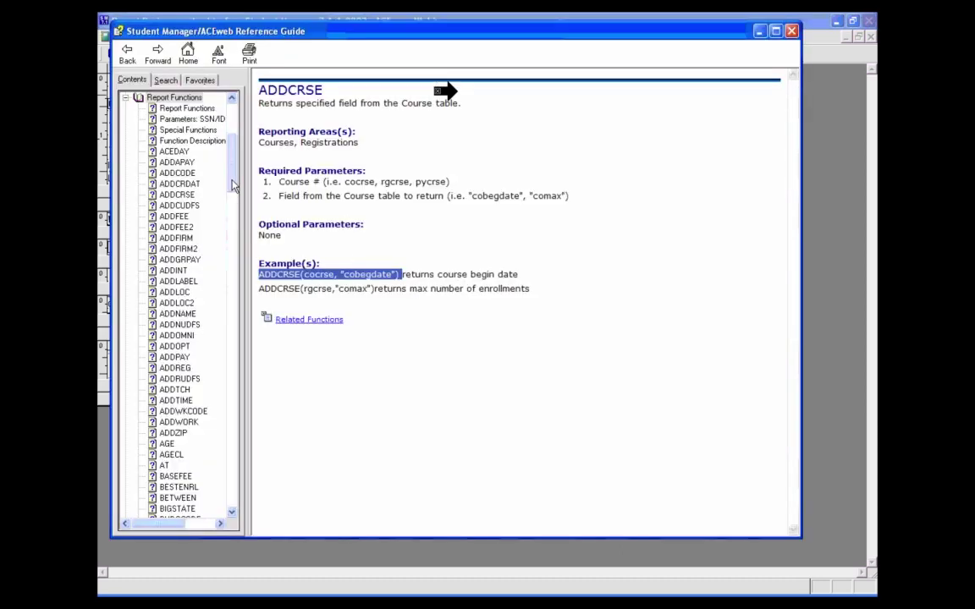
pyautogui.click(177, 183)
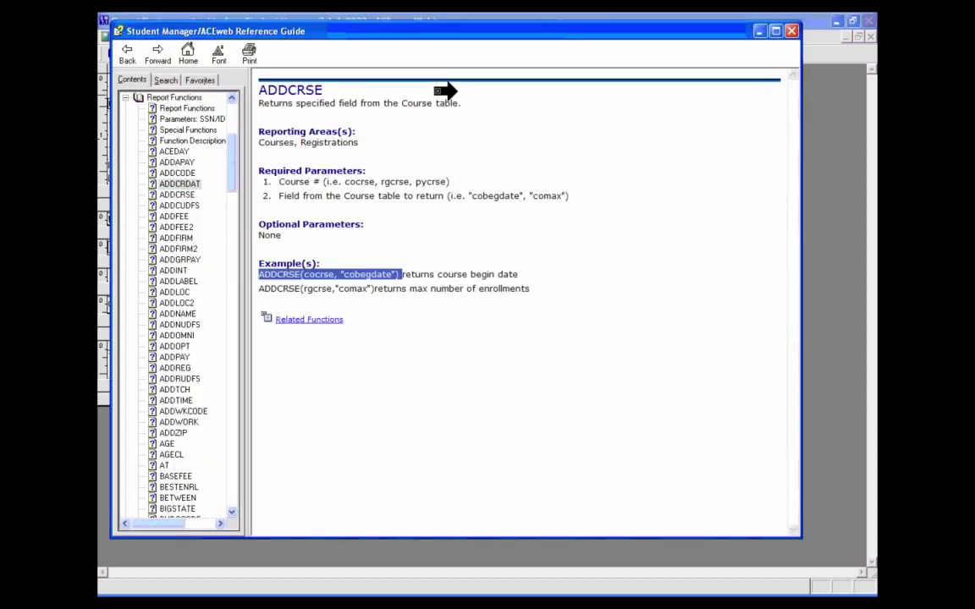
pyautogui.press('n')
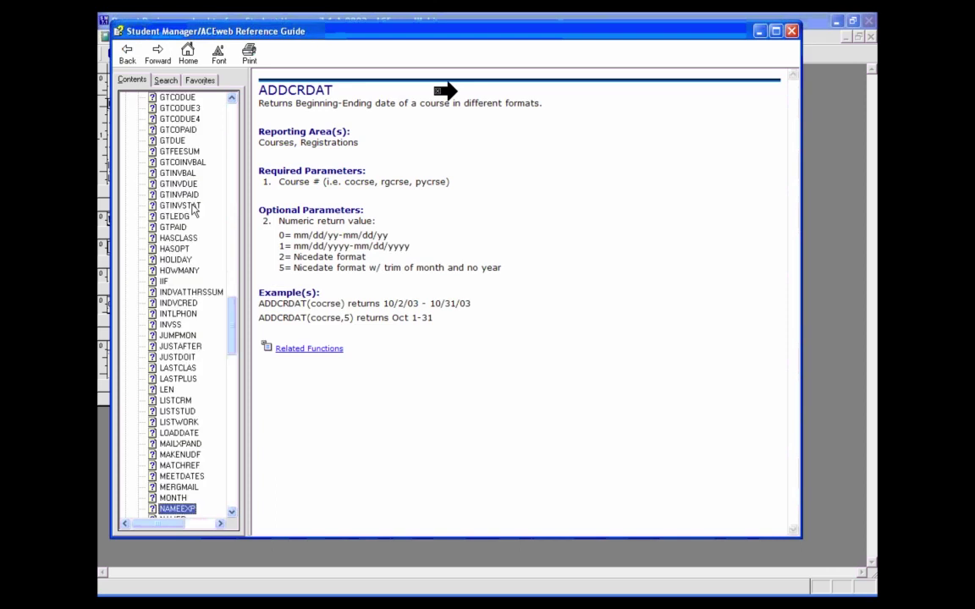
pyautogui.scroll(-4, 203, 338)
pyautogui.click(178, 368)
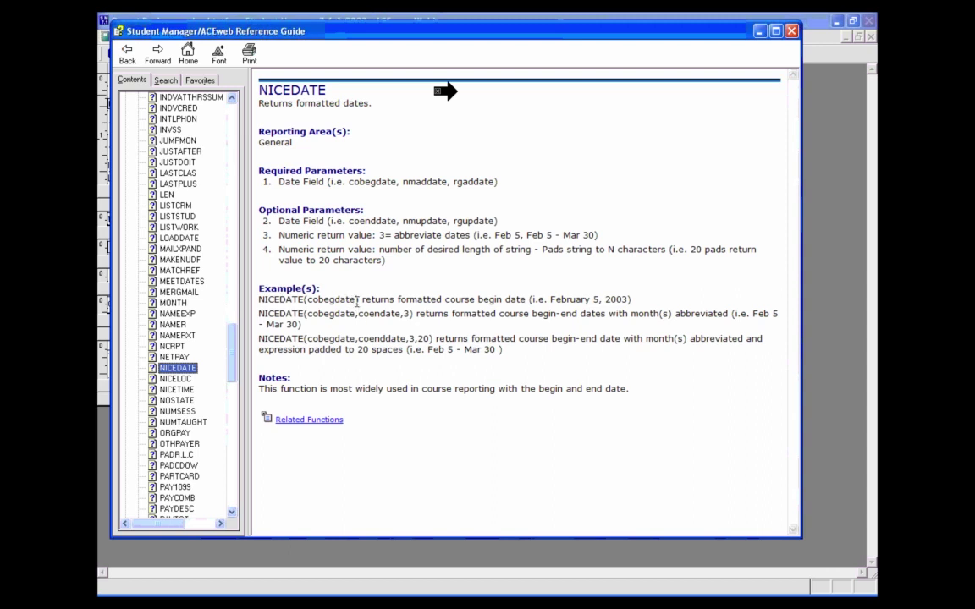
pyautogui.moveTo(358, 299); pyautogui.dragTo(258, 300)
pyautogui.rightClick(262, 312)
pyautogui.click(306, 315)
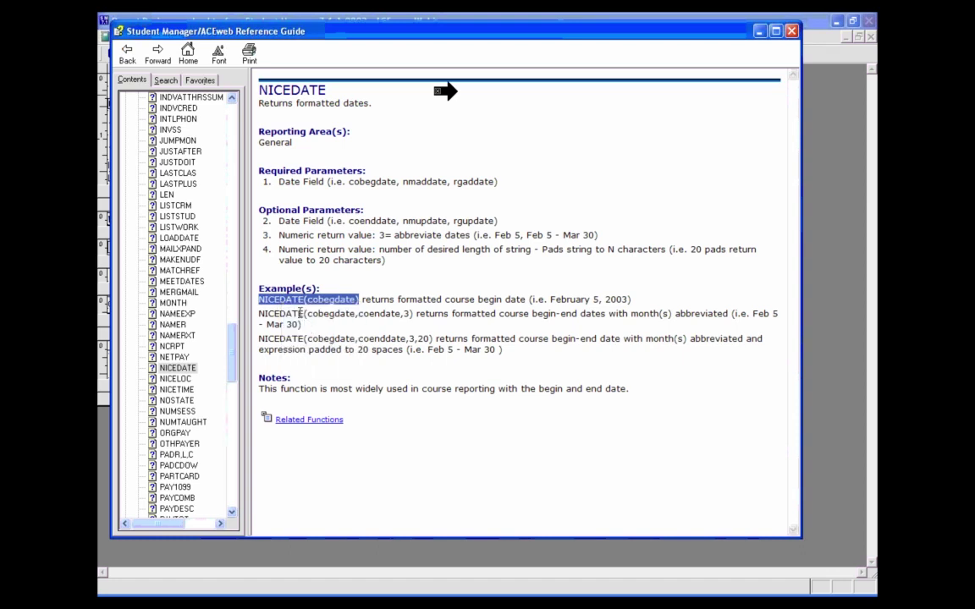
# Switch back to the Report Designer, paste the example as the new field's expression and change it to NICEDATE(date()).
pyautogui.hotkey('alt', 'Tab')
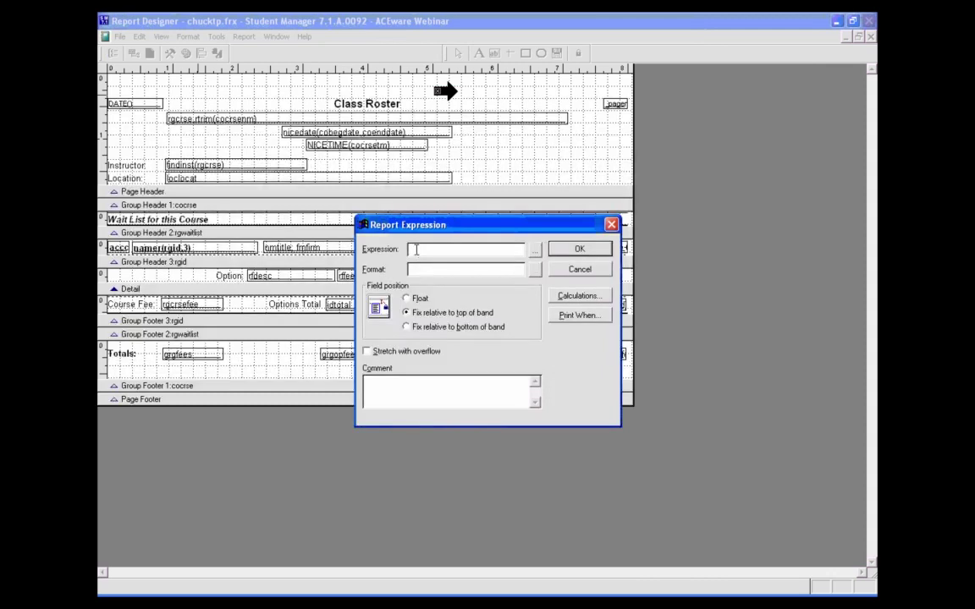
pyautogui.hotkey('ctrl', 'v')
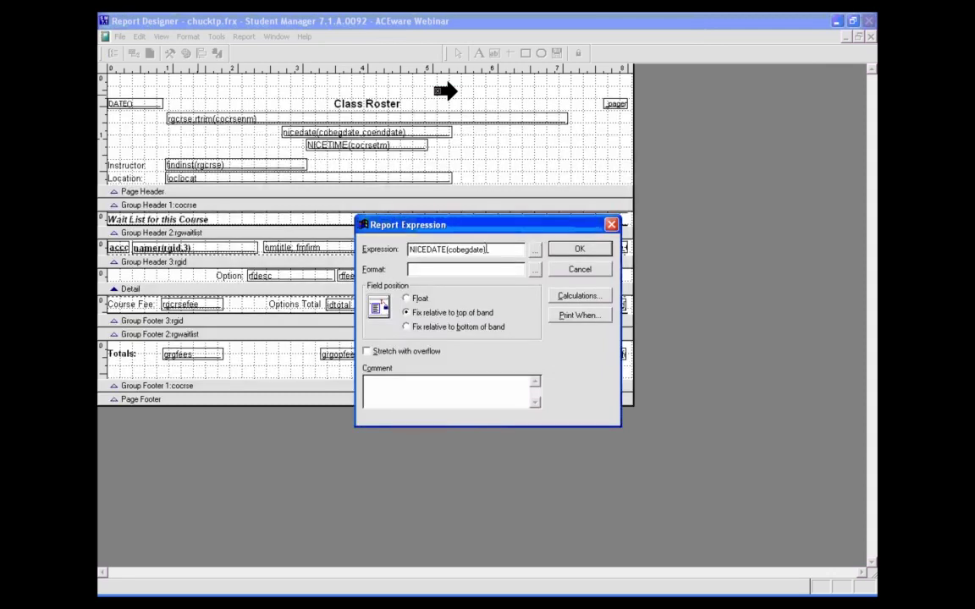
pyautogui.press('BackSpace')
pyautogui.doubleClick(463, 248)
pyautogui.write('date()')
pyautogui.click(589, 252)
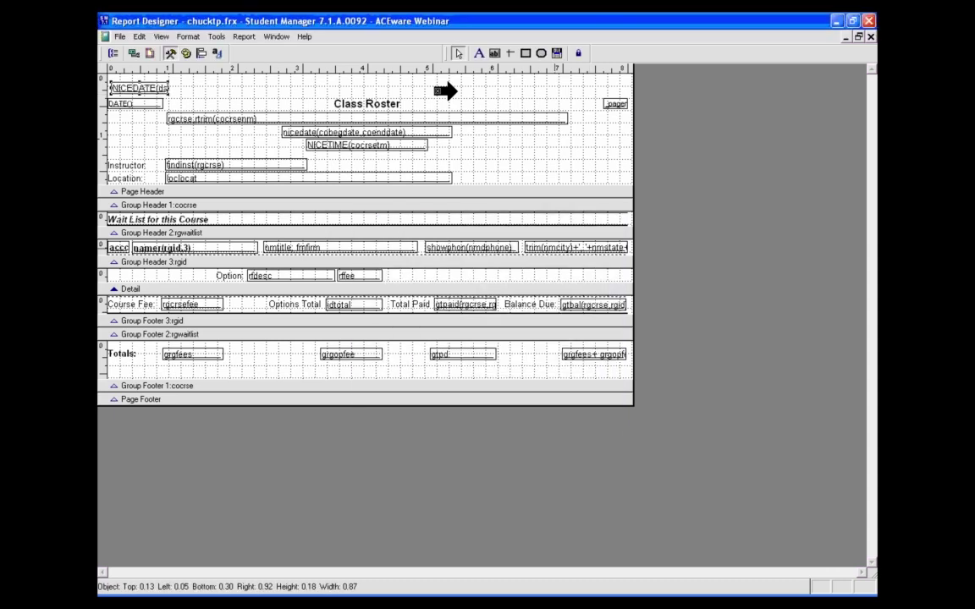
# Preview the Class Roster to check how the NICEDATE(date()) field prints, and return to the layout.
pyautogui.hotkey('ctrl', 'e')
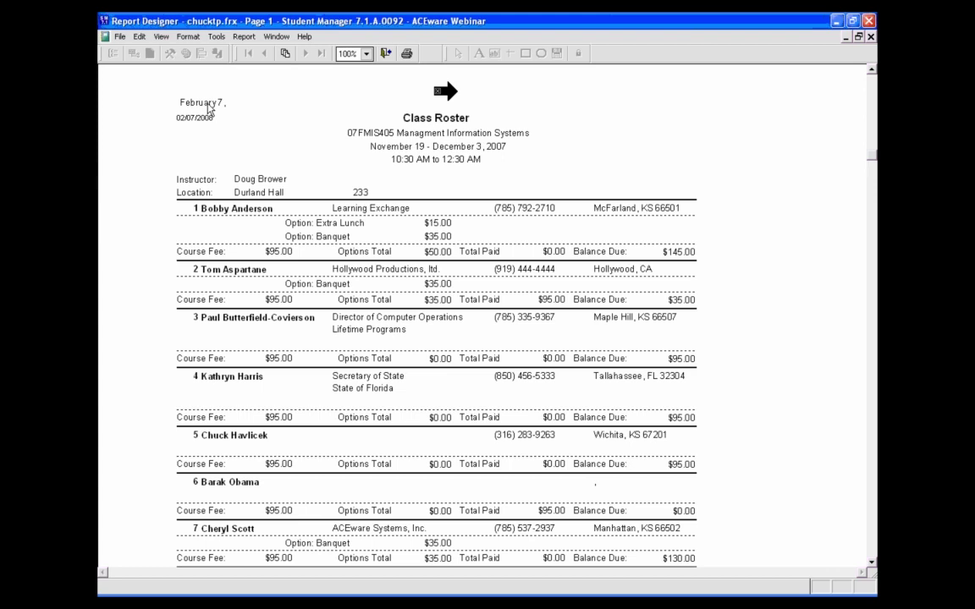
pyautogui.click(209, 109)
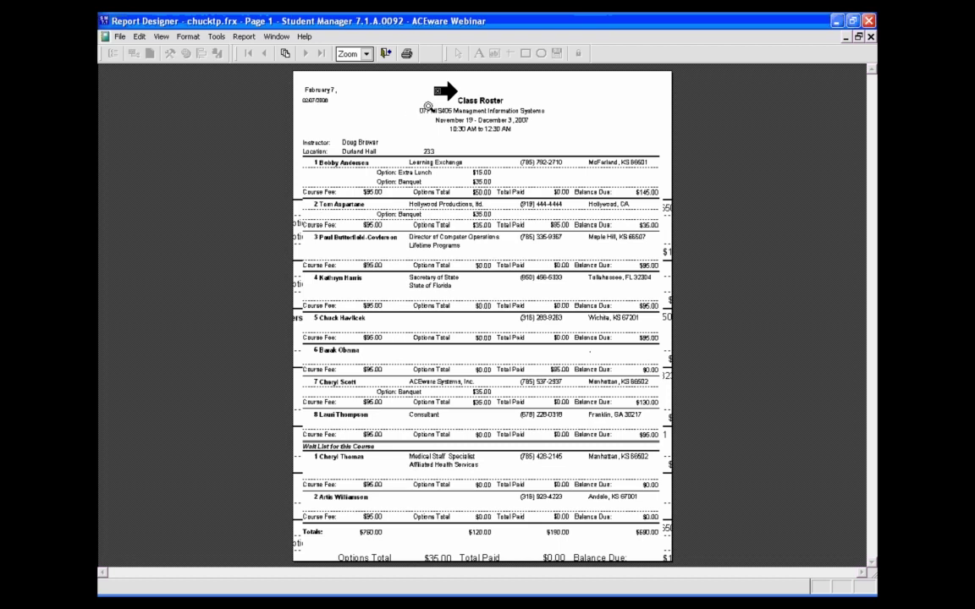
pyautogui.click(384, 53)
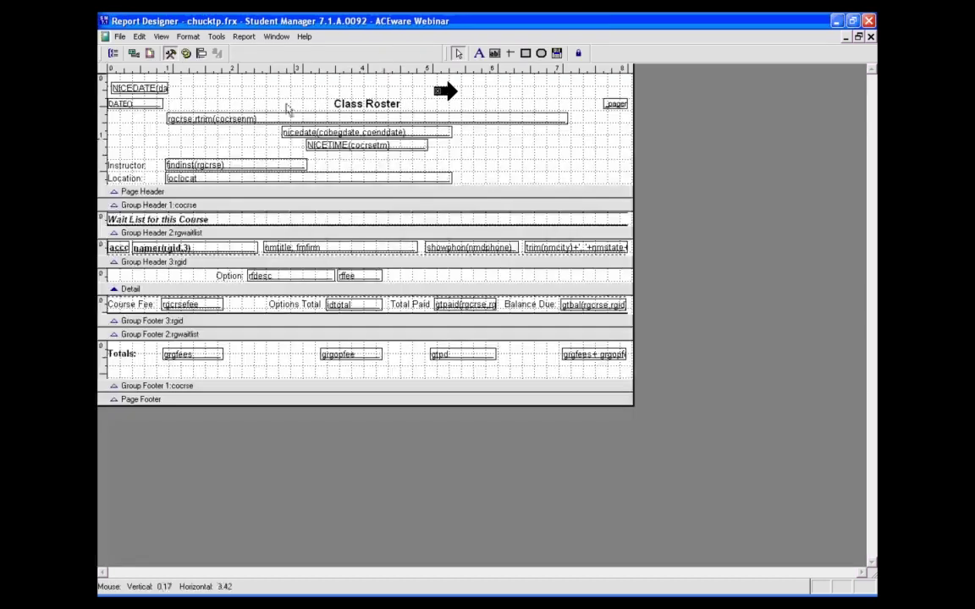
# Try stretching the NICEDATE(date()) field upward to a height of 0.30, and undo the resize.
pyautogui.click(165, 95)
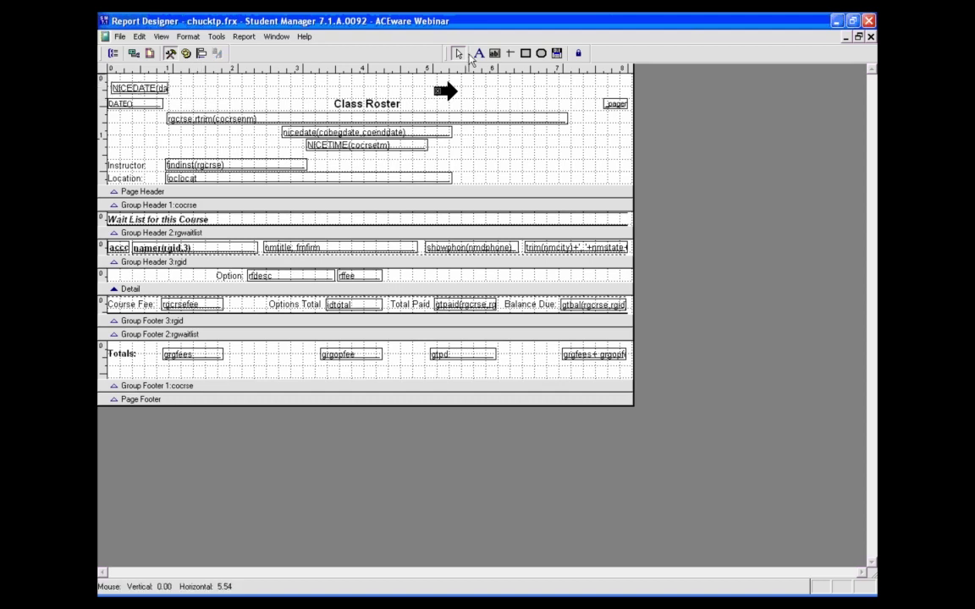
pyautogui.click(456, 55)
pyautogui.click(145, 91)
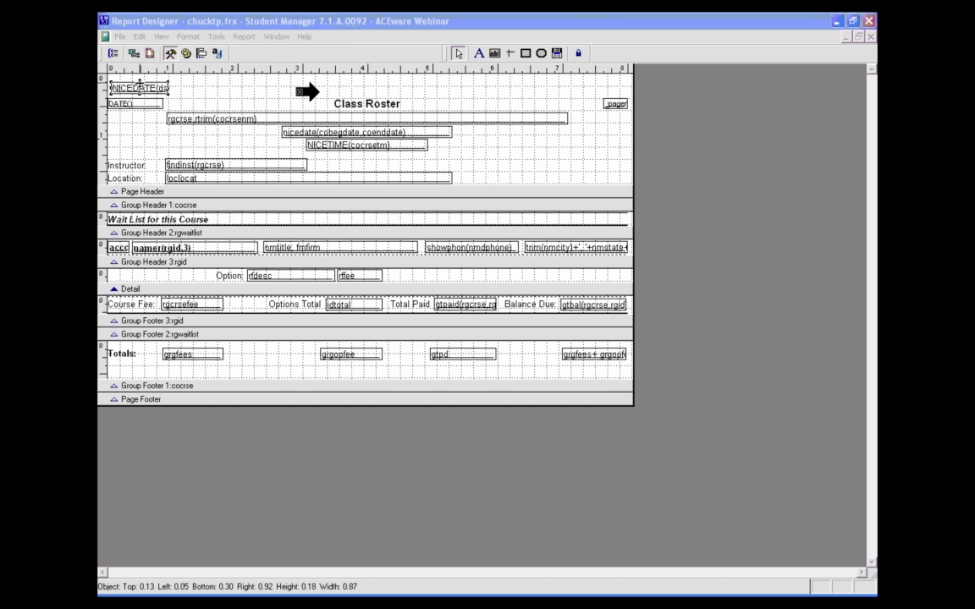
pyautogui.moveTo(140, 82); pyautogui.dragTo(139, 75)
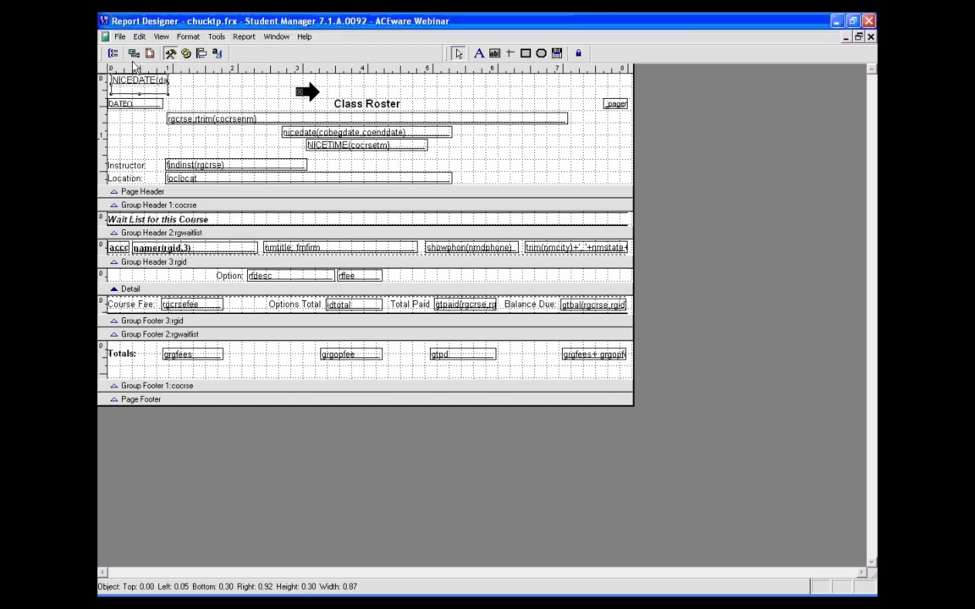
pyautogui.click(140, 36)
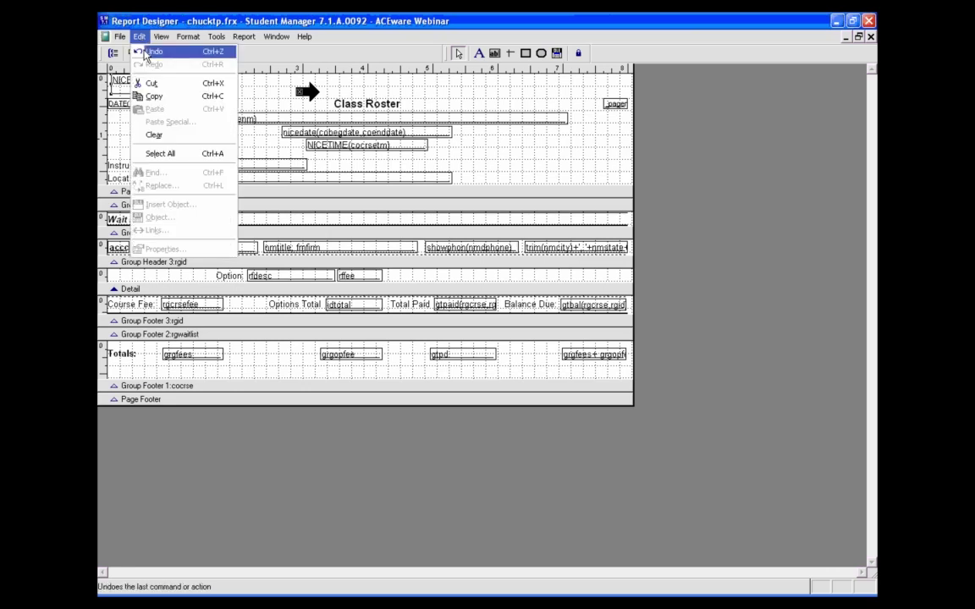
pyautogui.click(147, 52)
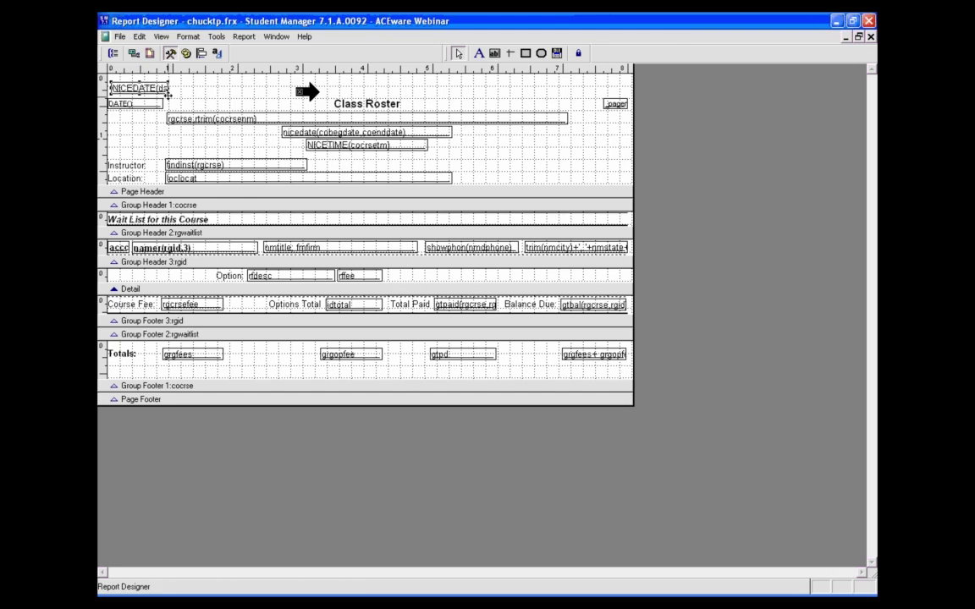
# Try enlarging the NICEDATE(date()) field in both width and height, to a width of about 2.45, and undo the resize.
pyautogui.moveTo(169, 94); pyautogui.dragTo(269, 198)
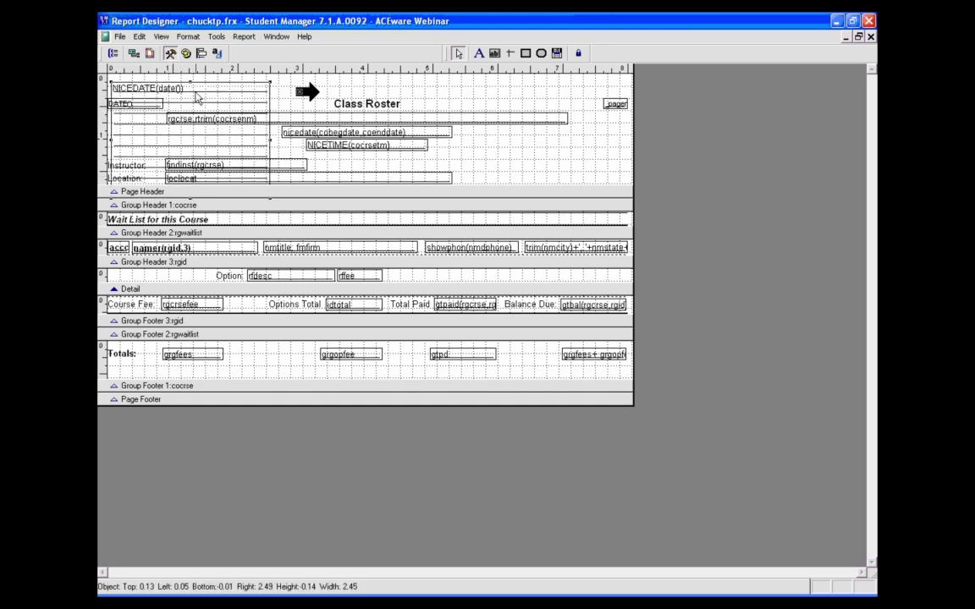
pyautogui.click(139, 37)
pyautogui.click(139, 52)
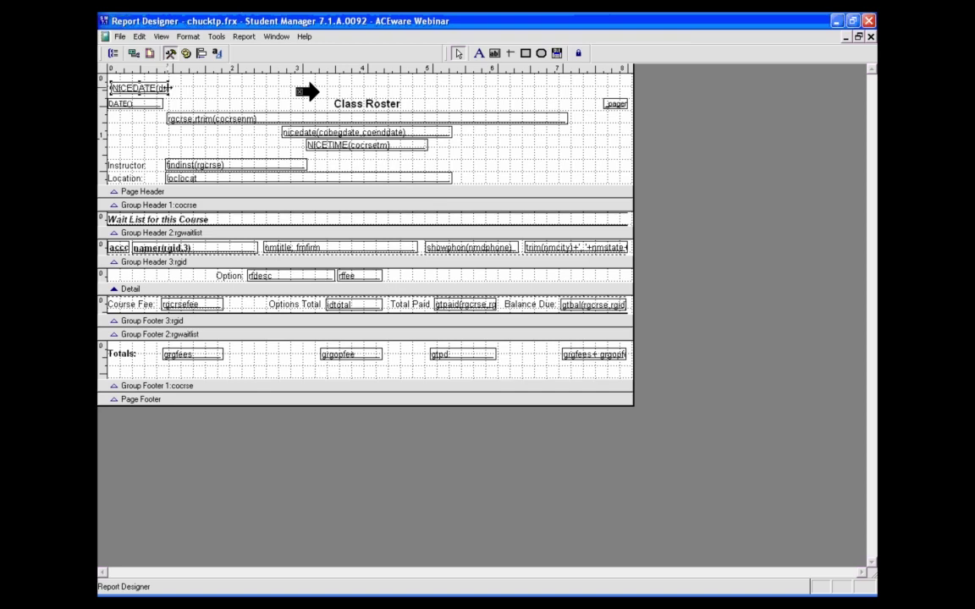
# Widen the NICEDATE(date()) field to about 1.73 and check the printed date in a magnified preview.
pyautogui.moveTo(170, 88); pyautogui.dragTo(224, 88)
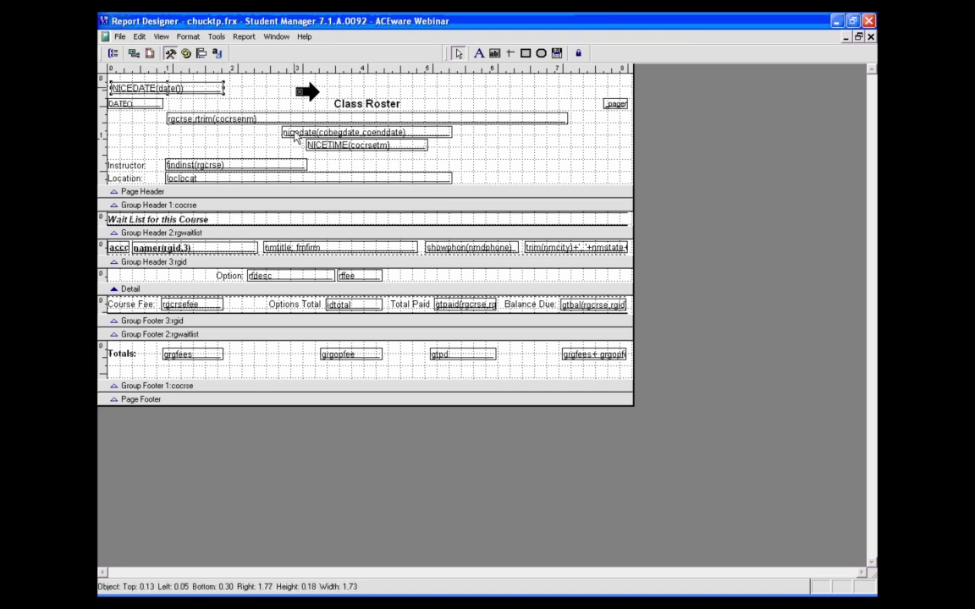
pyautogui.click(243, 37)
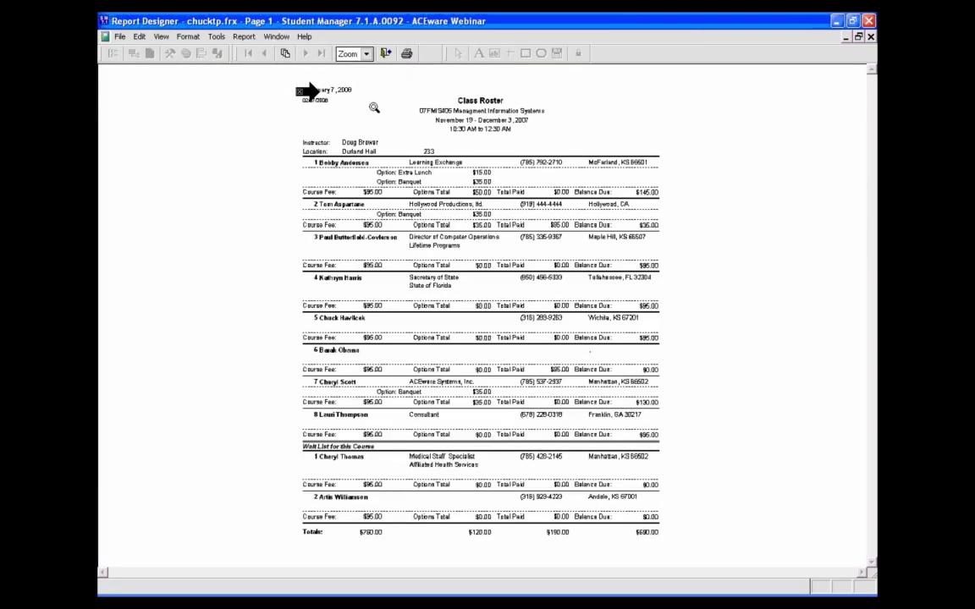
pyautogui.click(338, 100)
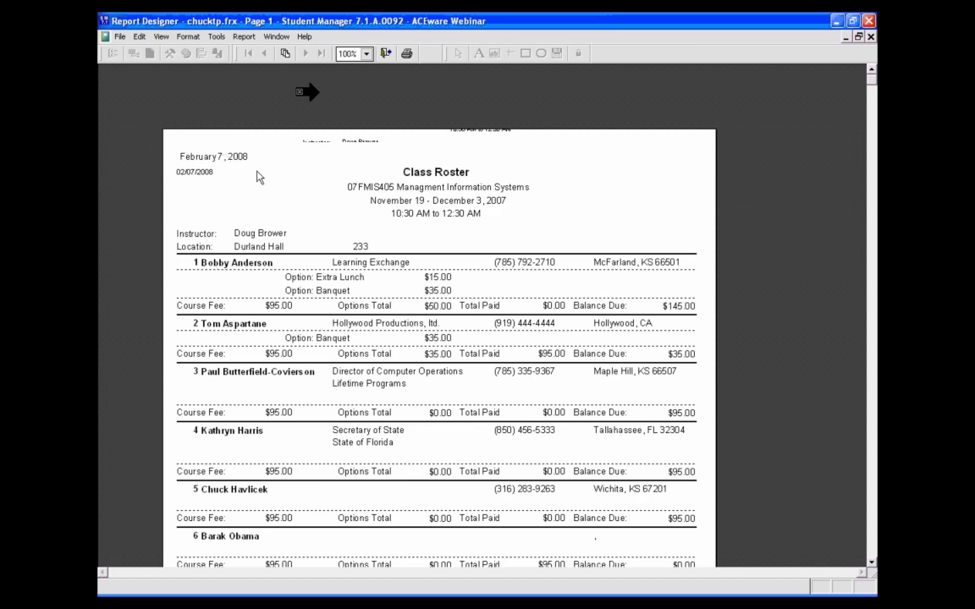
# Close the preview and narrow the NICEDATE(date()) field in the page header to a width of about 0.80.
pyautogui.press('Escape')
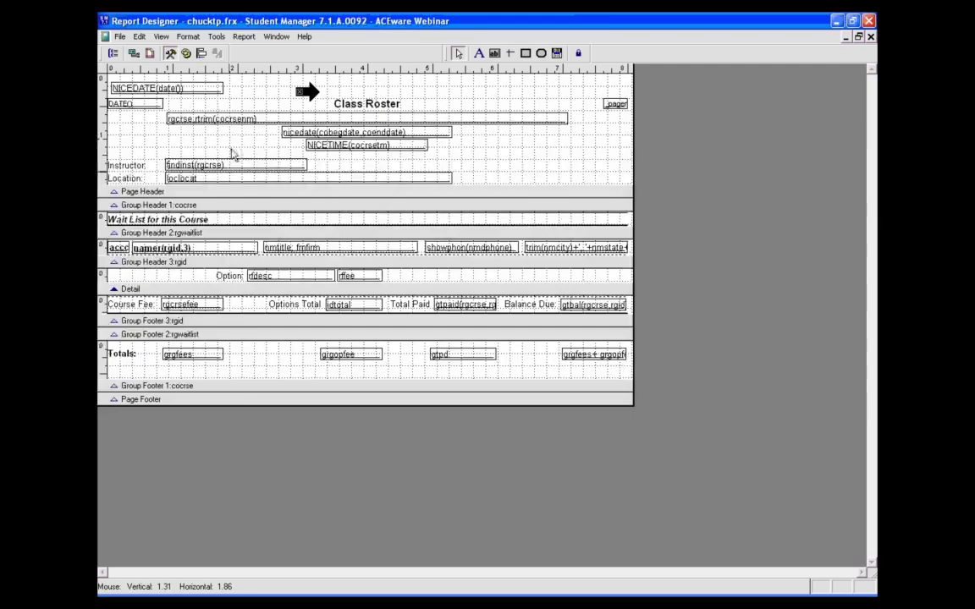
pyautogui.click(212, 92)
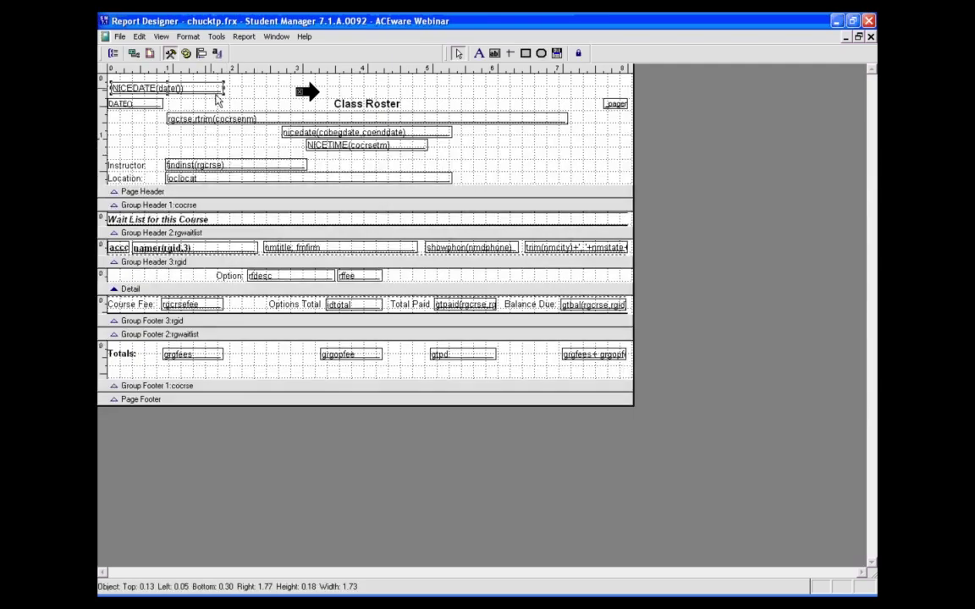
pyautogui.moveTo(218, 88); pyautogui.dragTo(163, 88)
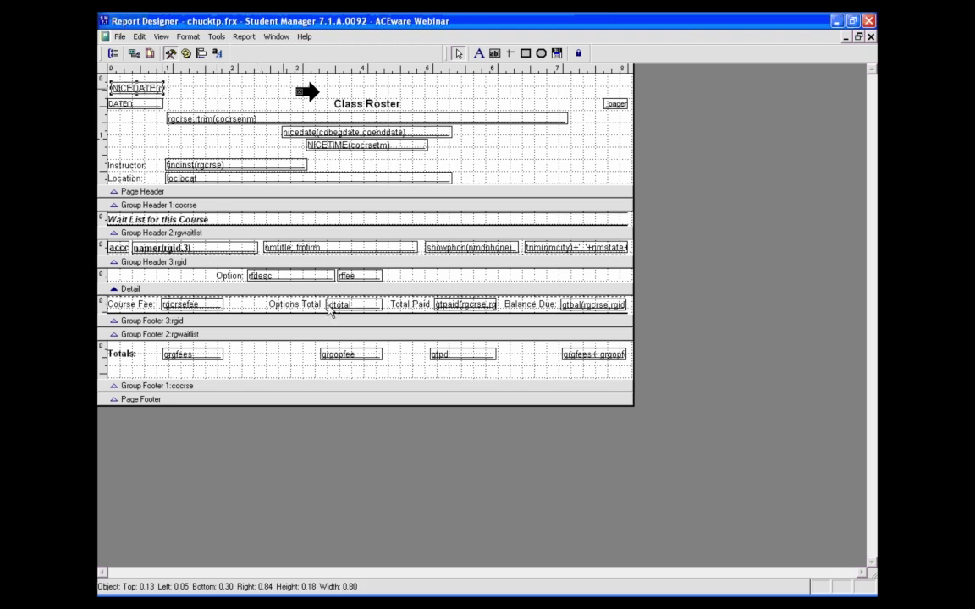
# Try widening the nmtitle, fmfirm field in Group Header 3 to about 2.72, and undo the resize.
pyautogui.click(380, 250)
pyautogui.moveTo(418, 247); pyautogui.dragTo(440, 247)
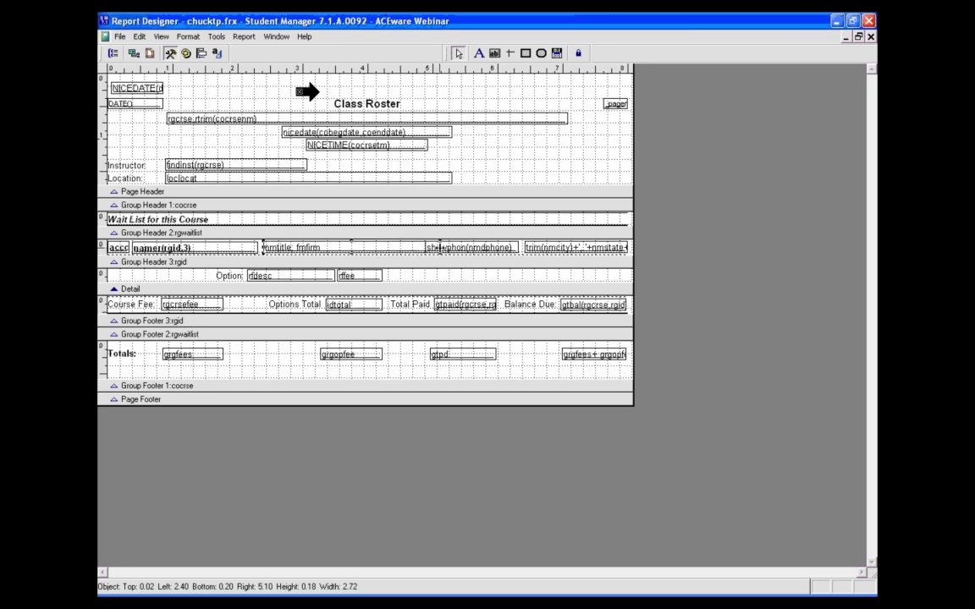
pyautogui.click(139, 37)
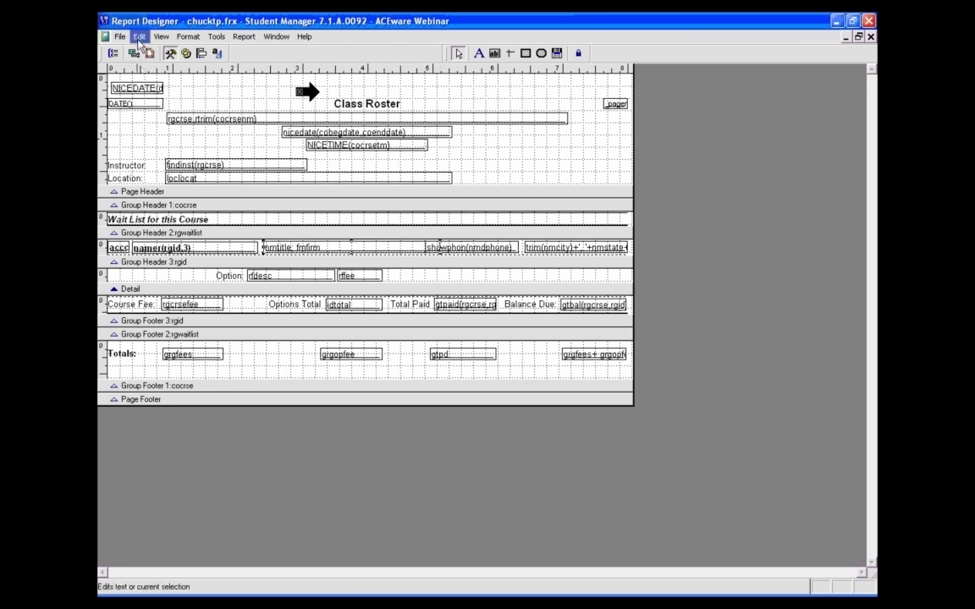
pyautogui.click(150, 52)
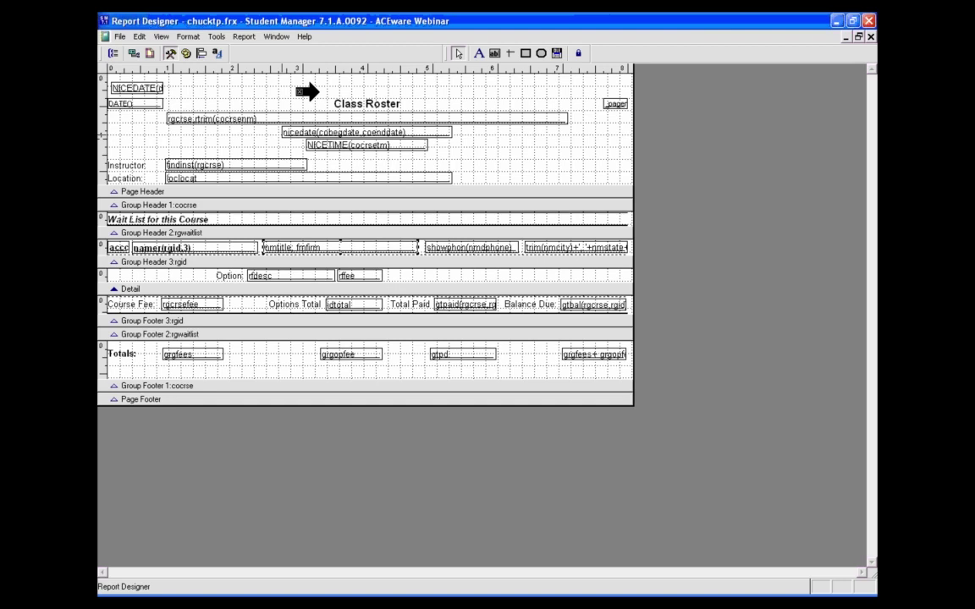
# Fine-tune the width of the nmtitle, fmfirm field in small increments to 2.34.
pyautogui.moveTo(306, 90); pyautogui.dragTo(413, 217)
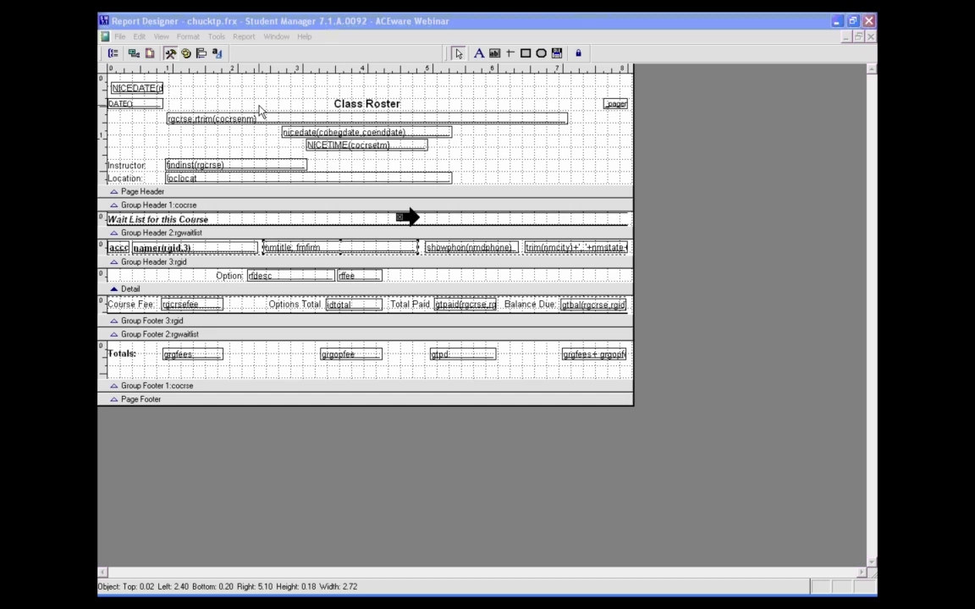
pyautogui.moveTo(261, 110); pyautogui.dragTo(354, 225)
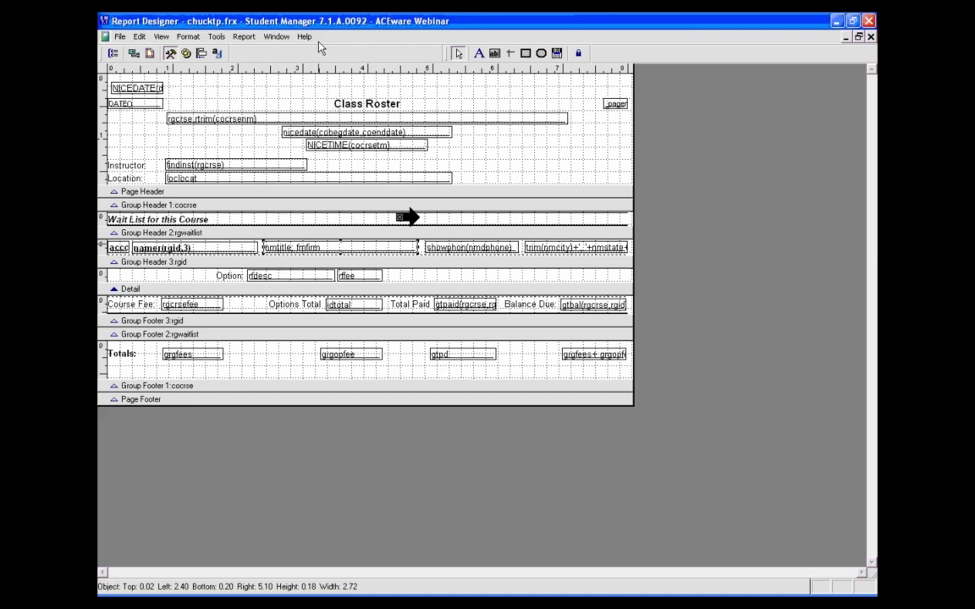
pyautogui.hotkey('shift', 'Left')
pyautogui.hotkey('shift', 'Left')
pyautogui.hotkey('shift', 'Right')
pyautogui.hotkey('shift', 'Right')
pyautogui.hotkey('shift', 'Right')
pyautogui.hotkey('shift', 'Left')
pyautogui.hotkey('shift', 'Left')
pyautogui.hotkey('shift', 'Left')
pyautogui.hotkey('shift', 'Left')
pyautogui.hotkey('shift', 'Left')
pyautogui.hotkey('shift', 'Left')
pyautogui.hotkey('shift', 'Left')
pyautogui.hotkey('shift', 'Left')
pyautogui.hotkey('shift', 'Left')
pyautogui.hotkey('shift', 'Left')
pyautogui.hotkey('shift', 'Left')
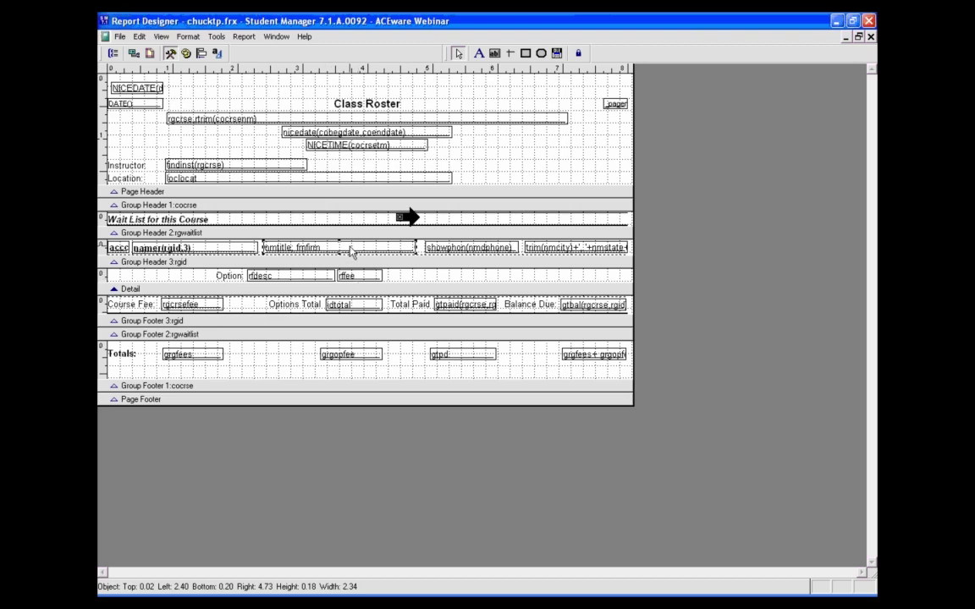
# Increase the height of the grgopfee field in the Totals row to 0.31 in small increments.
pyautogui.click(365, 359)
pyautogui.click(281, 362)
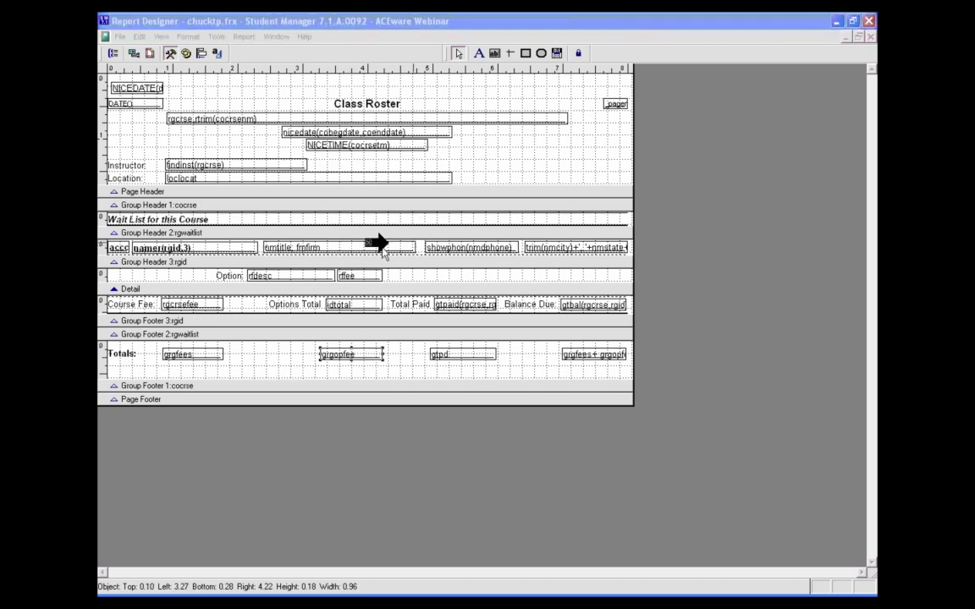
pyautogui.click(342, 328)
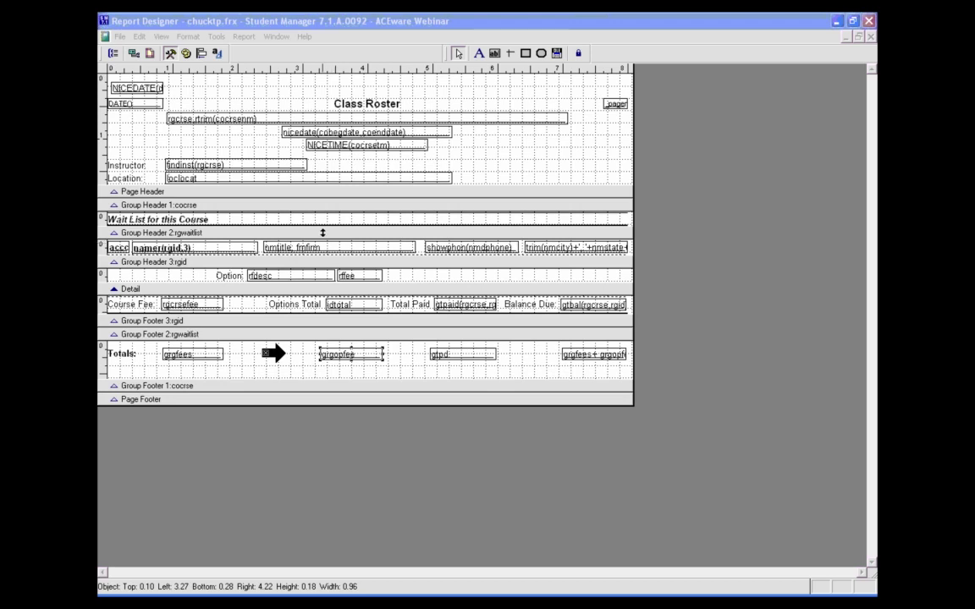
pyautogui.click(328, 324)
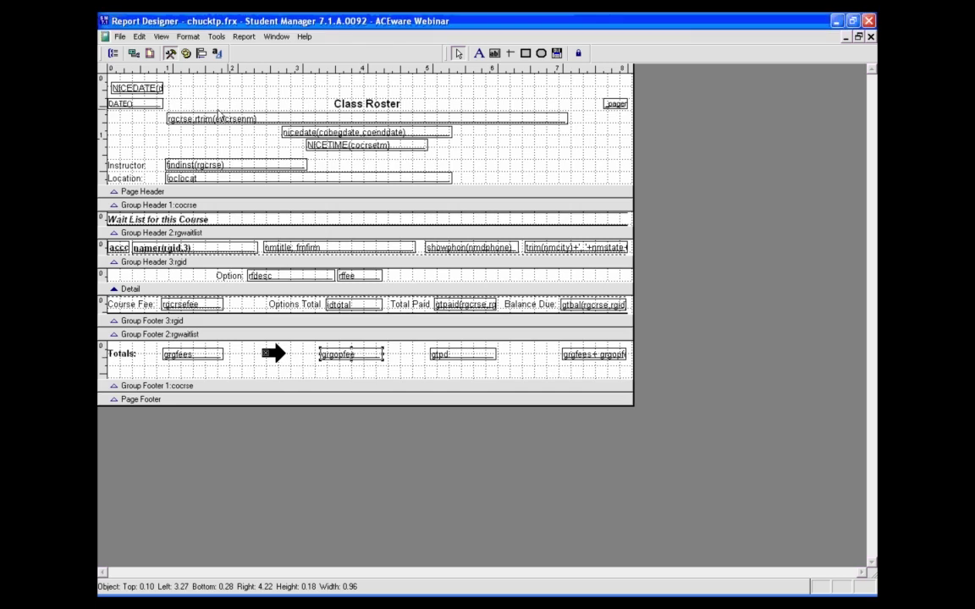
pyautogui.hotkey('shift', 'Down')
pyautogui.hotkey('shift', 'Down')
pyautogui.hotkey('shift', 'Down')
pyautogui.hotkey('shift', 'Down')
pyautogui.hotkey('shift', 'Down')
pyautogui.hotkey('shift', 'Down')
pyautogui.hotkey('shift', 'Down')
pyautogui.hotkey('shift', 'Down')
pyautogui.hotkey('shift', 'Down')
pyautogui.hotkey('shift', 'Down')
pyautogui.hotkey('shift', 'Down')
pyautogui.hotkey('shift', 'Down')
pyautogui.hotkey('shift', 'Down')
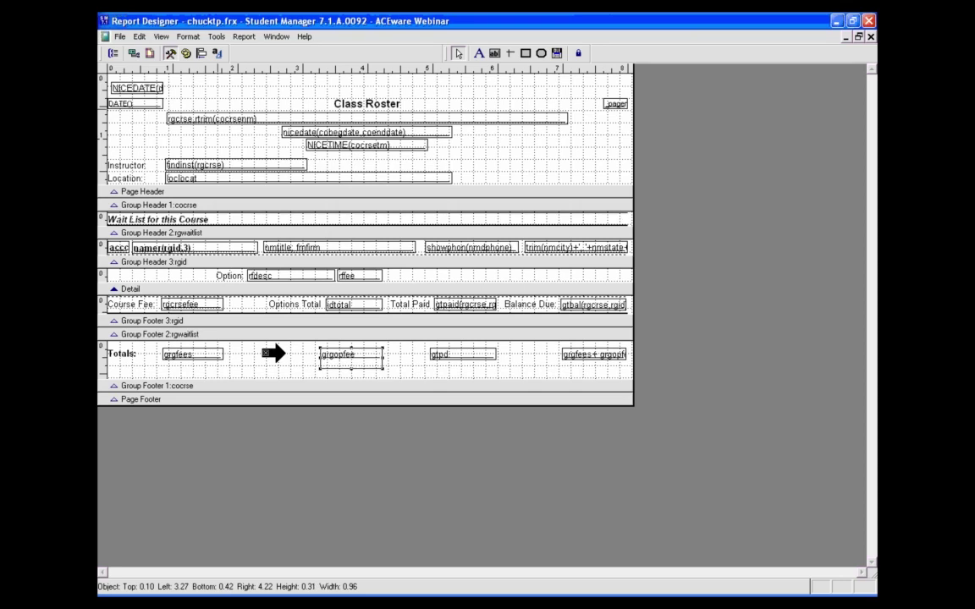
# Reduce the height of the grgopfee totals field to 0.09 in small increments.
pyautogui.hotkey('shift', 'Up')
pyautogui.hotkey('shift', 'Up')
pyautogui.hotkey('shift', 'Up')
pyautogui.hotkey('shift', 'Up')
pyautogui.hotkey('shift', 'Up')
pyautogui.hotkey('shift', 'Up')
pyautogui.hotkey('shift', 'Up')
pyautogui.hotkey('shift', 'Up')
pyautogui.hotkey('shift', 'Up')
pyautogui.hotkey('shift', 'Up')
pyautogui.hotkey('shift', 'Up')
pyautogui.hotkey('shift', 'Up')
pyautogui.hotkey('shift', 'Up')
pyautogui.hotkey('shift', 'Up')
pyautogui.hotkey('shift', 'Up')
pyautogui.hotkey('shift', 'Up')
pyautogui.hotkey('shift', 'Up')
pyautogui.hotkey('shift', 'Up')
pyautogui.hotkey('shift', 'Up')
pyautogui.hotkey('shift', 'Up')
pyautogui.hotkey('shift', 'Up')
pyautogui.hotkey('shift', 'Up')
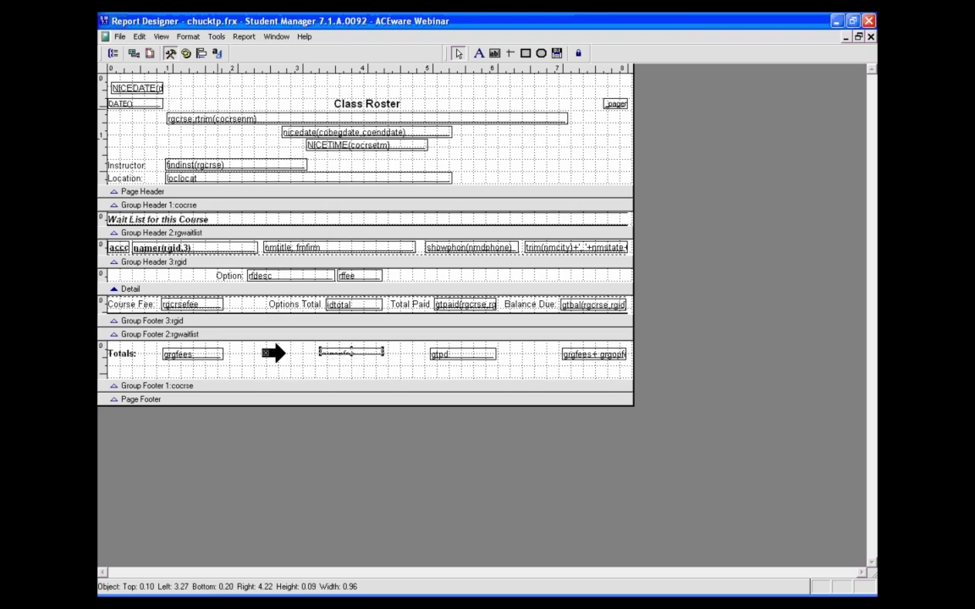
# Preview the roster to check how the options total prints in the Totals row, and return to the layout.
pyautogui.hotkey('ctrl', 'e')
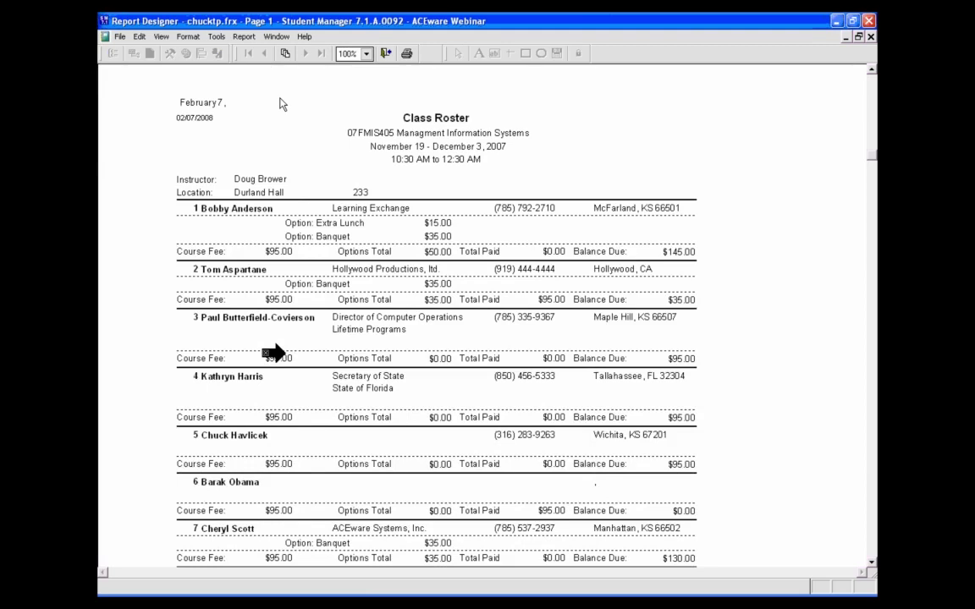
pyautogui.scroll(-5, 413, 207)
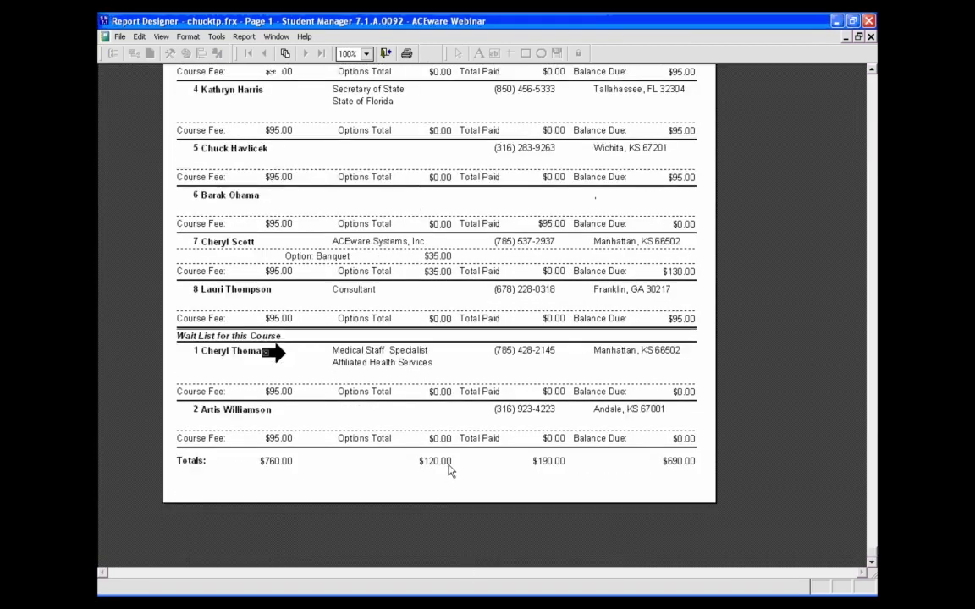
pyautogui.press('Escape')
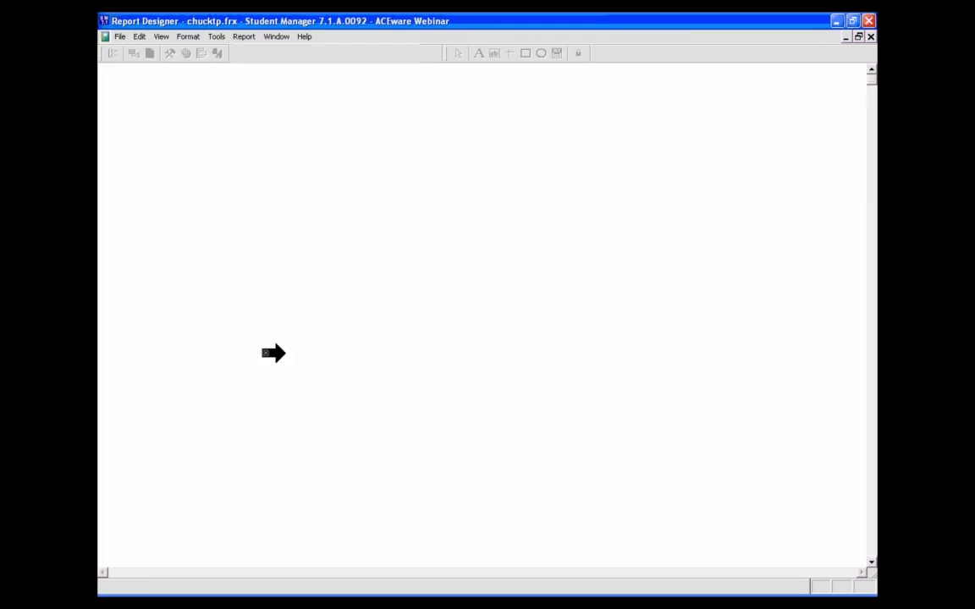
# Enlarge the grgopfee totals field to a height of 0.19.
pyautogui.hotkey('shift', 'Down')
pyautogui.hotkey('shift', 'Down')
pyautogui.hotkey('shift', 'Down')
pyautogui.hotkey('shift', 'Down')
pyautogui.hotkey('shift', 'Down')
pyautogui.hotkey('shift', 'Down')
pyautogui.hotkey('shift', 'Down')
pyautogui.hotkey('shift', 'Down')
pyautogui.hotkey('shift', 'Down')
pyautogui.hotkey('shift', 'Down')
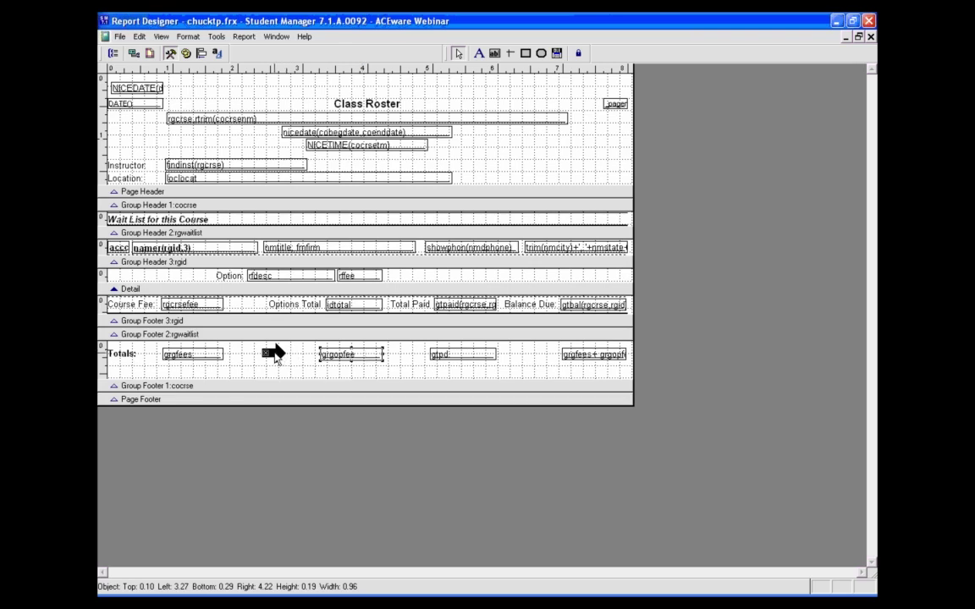
# Open the name field's namer(rgid,3) expression and look up the NAMER function's parameters in the Student Manager/ACEweb Reference Guide.
pyautogui.keyDown('shift'); pyautogui.click(148, 90); pyautogui.keyUp('shift')
pyautogui.click(148, 91)
pyautogui.doubleClick(217, 250)
pyautogui.click(474, 249)
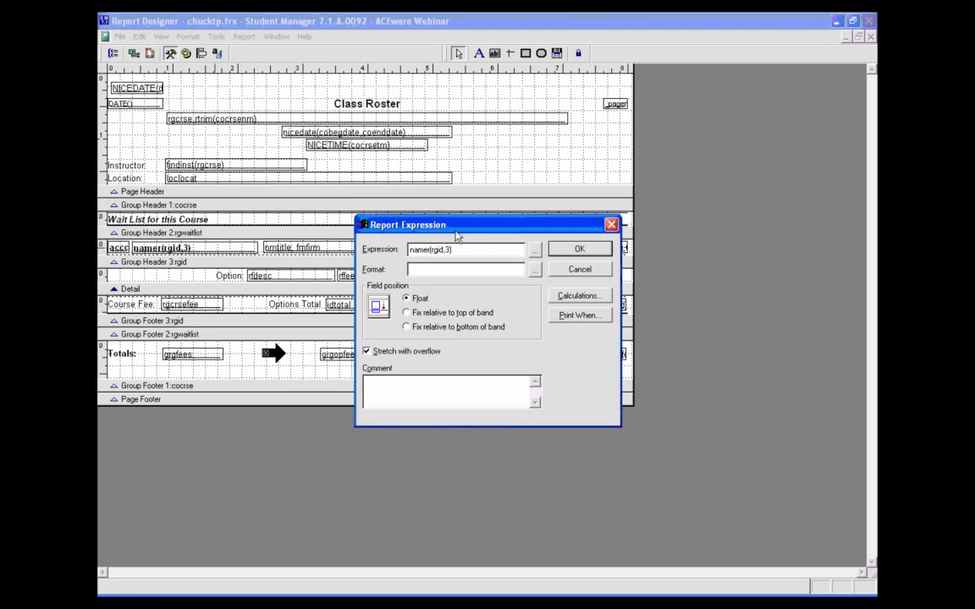
pyautogui.hotkey('alt', 'Tab')
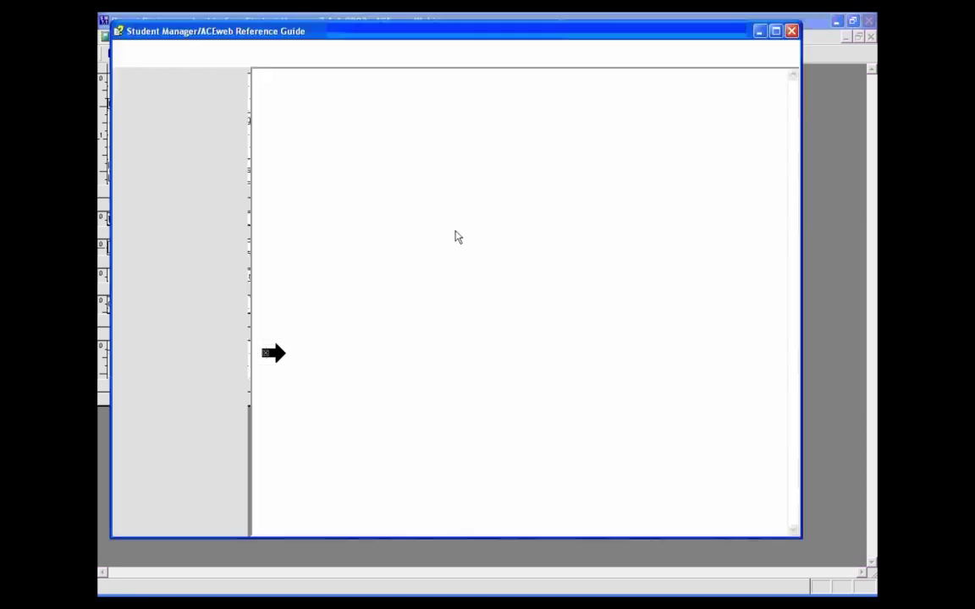
pyautogui.click(170, 325)
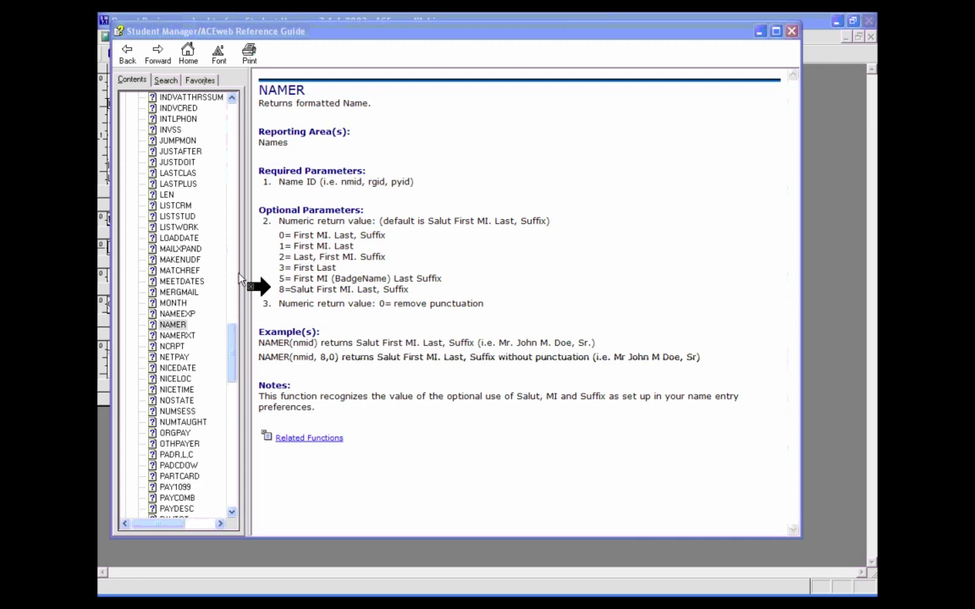
pyautogui.hotkey('alt', 'Tab')
pyautogui.hotkey('alt', 'Tab')
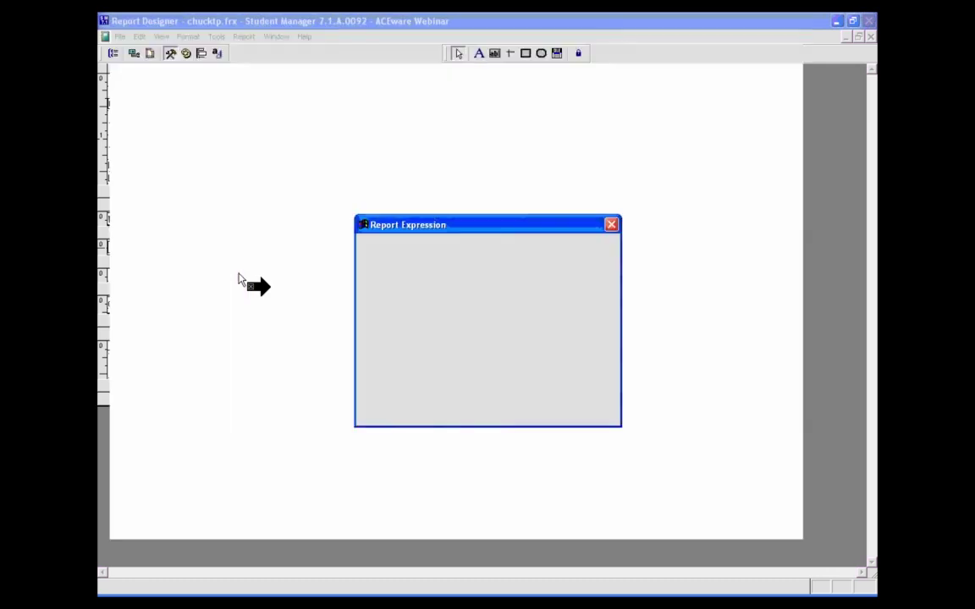
# Accept the name field's expression as namer(rgid,3), preview how the student names print, and return to the layout.
pyautogui.write(')')
pyautogui.click(587, 252)
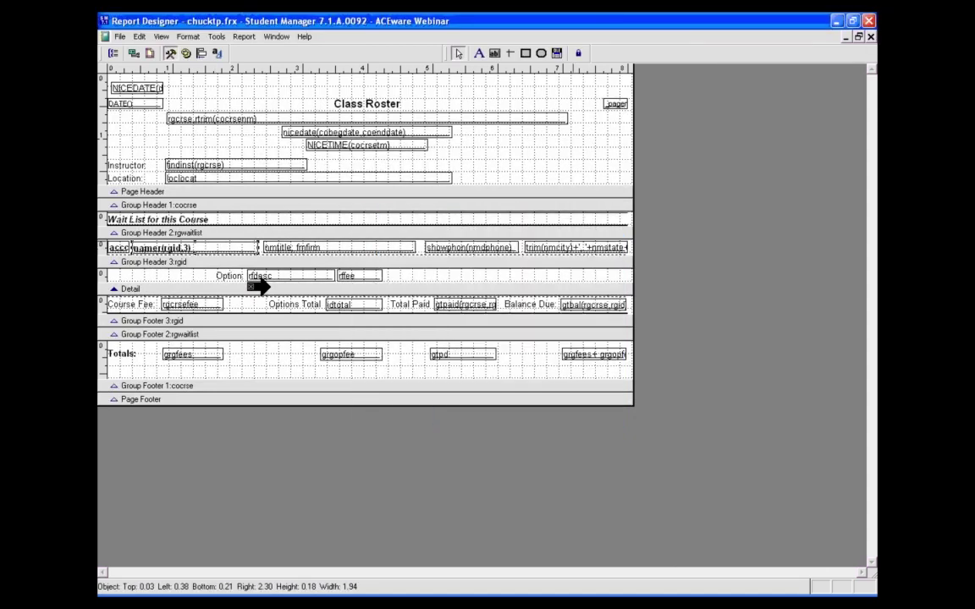
pyautogui.hotkey('ctrl', 'e')
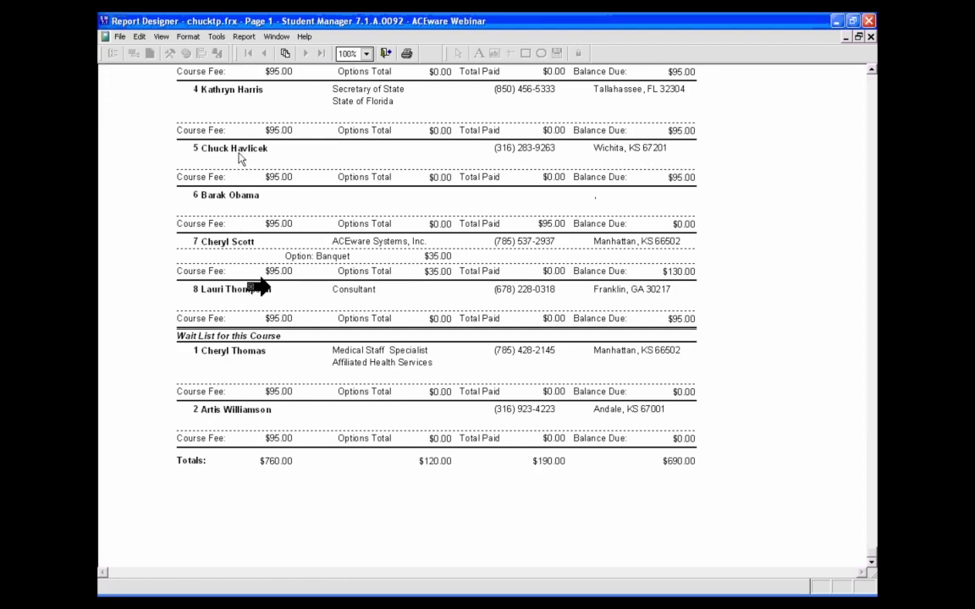
pyautogui.press('Escape')
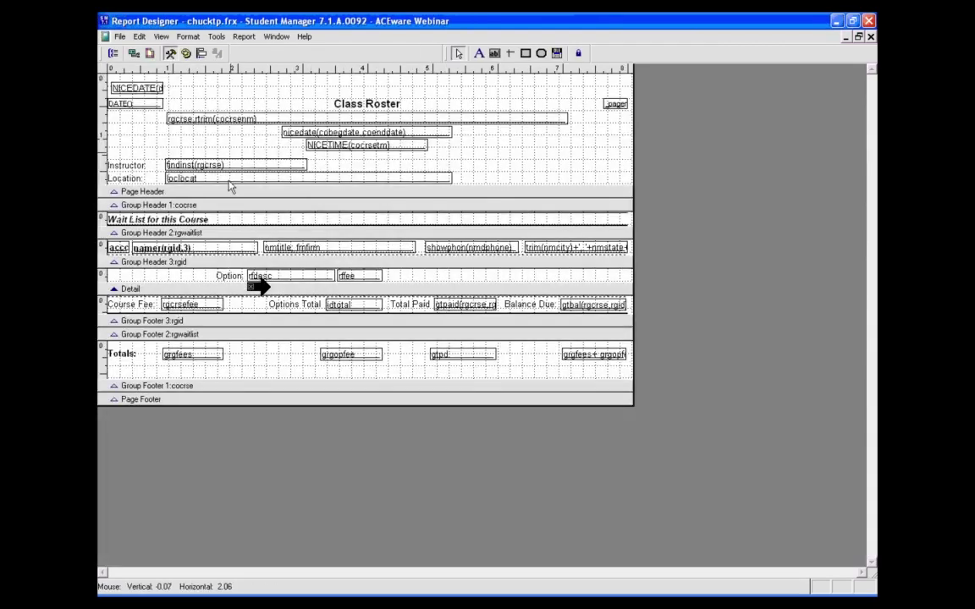
# Remove the optional format parameter from the name field's expression, making it namer(rgid).
pyautogui.doubleClick(179, 247)
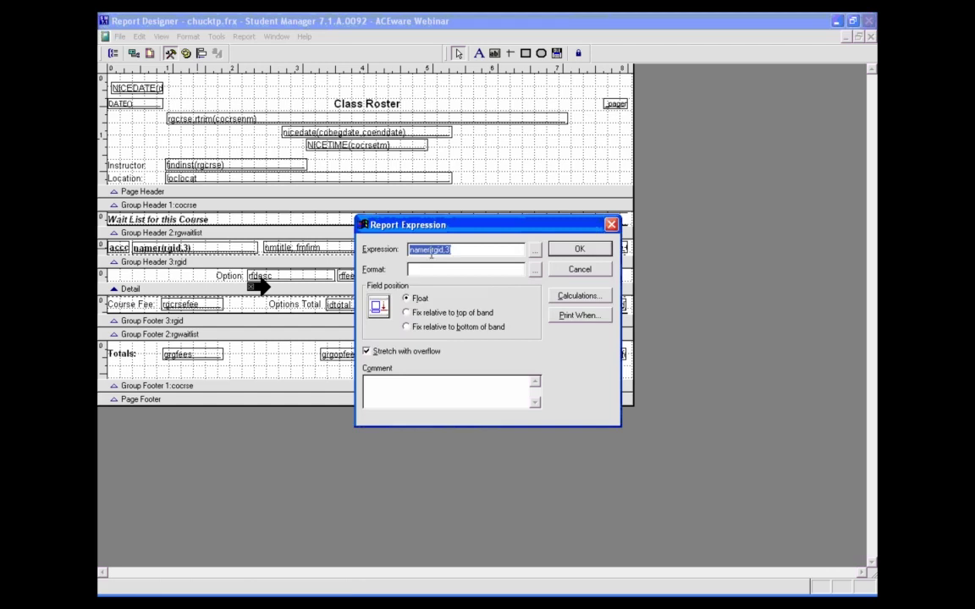
pyautogui.click(440, 250)
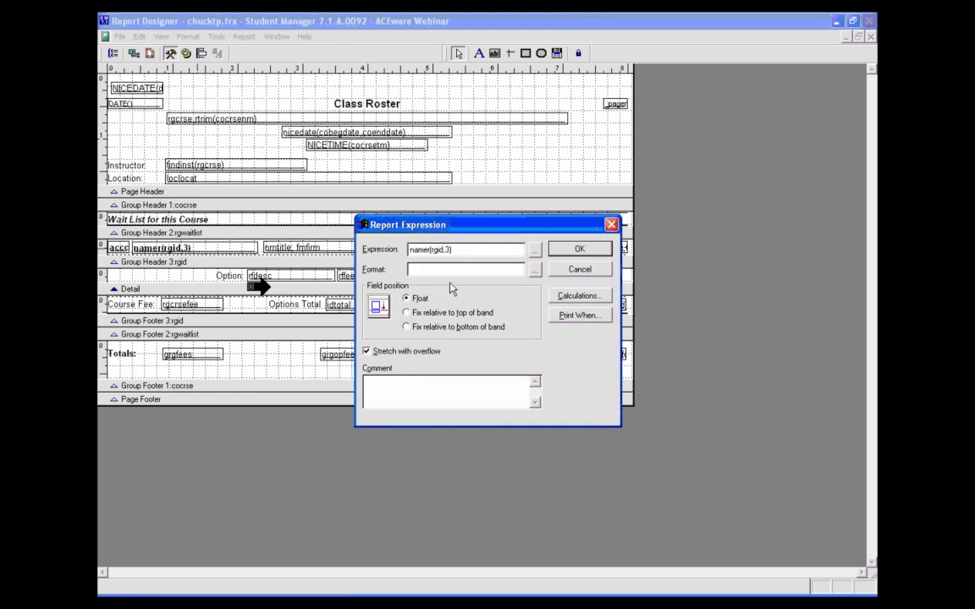
pyautogui.press('Delete')
pyautogui.click(579, 248)
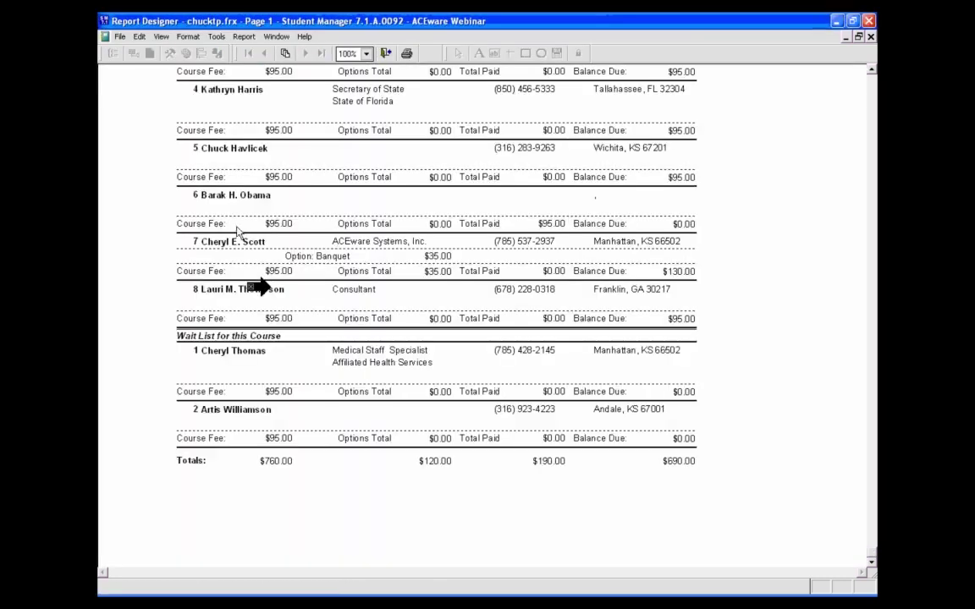
# Examine how the student names print through the preview with the default name format, and close the preview.
pyautogui.scroll(1, 254, 228)
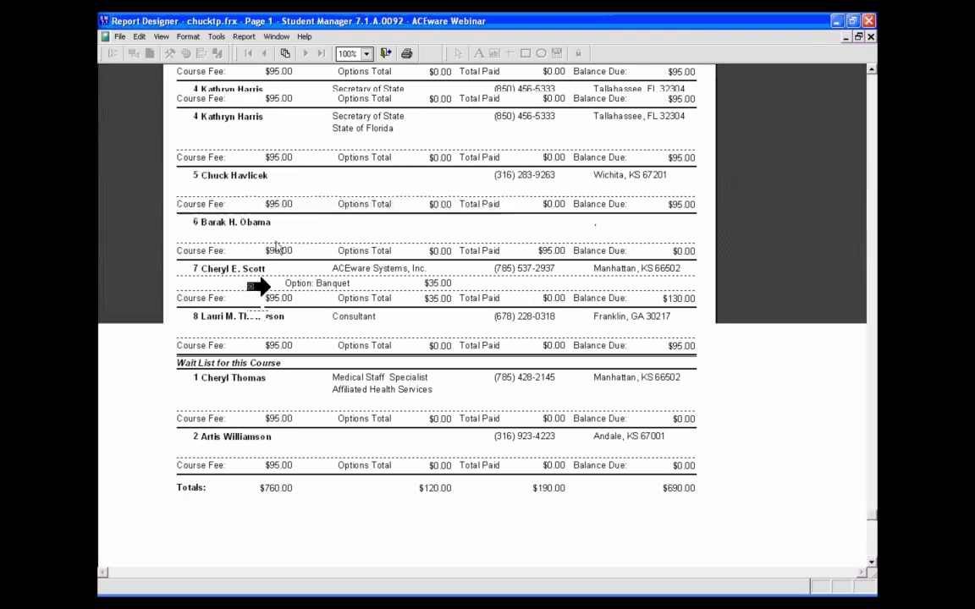
pyautogui.scroll(2, 277, 247)
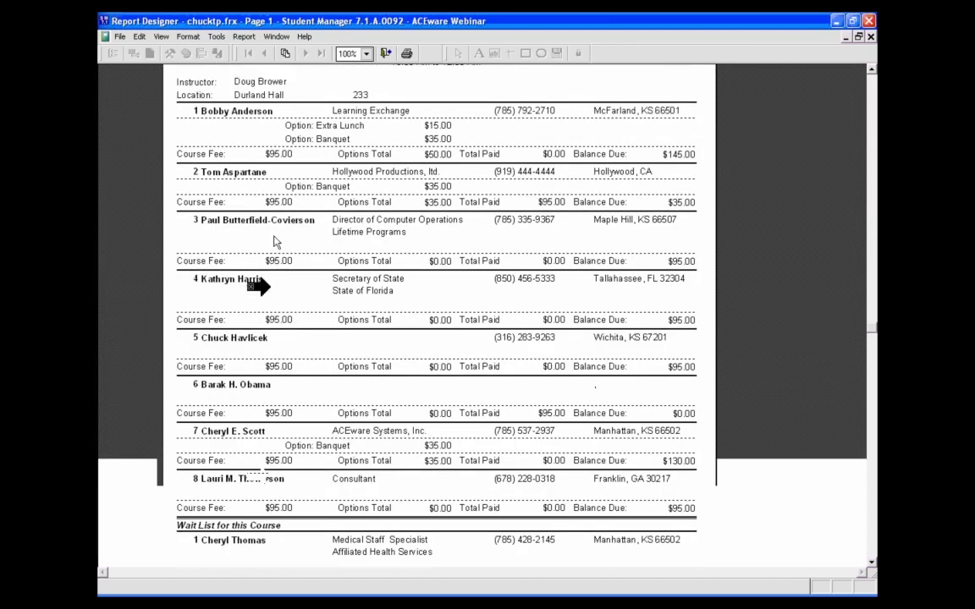
pyautogui.scroll(-1, 243, 362)
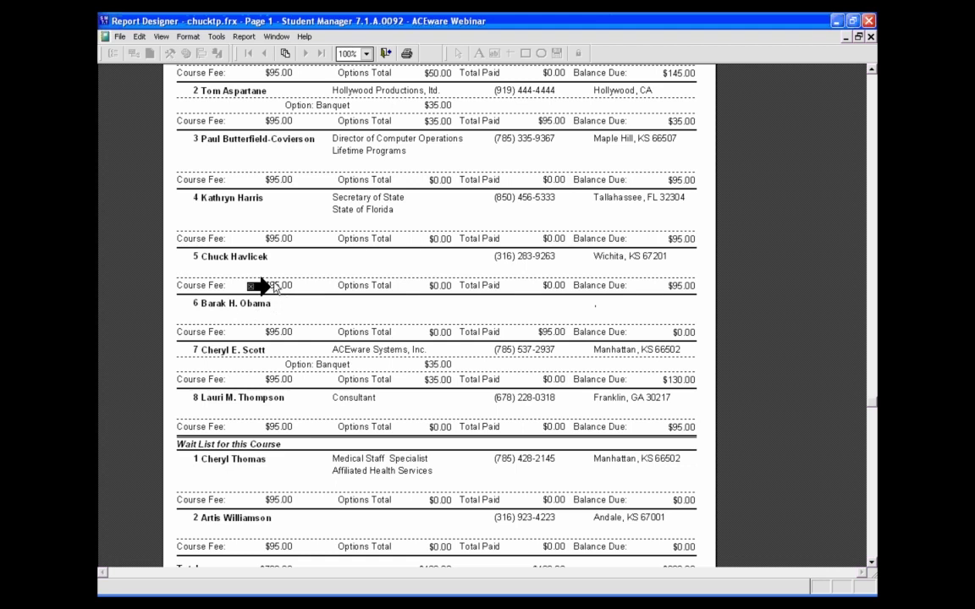
pyautogui.scroll(-1, 220, 194)
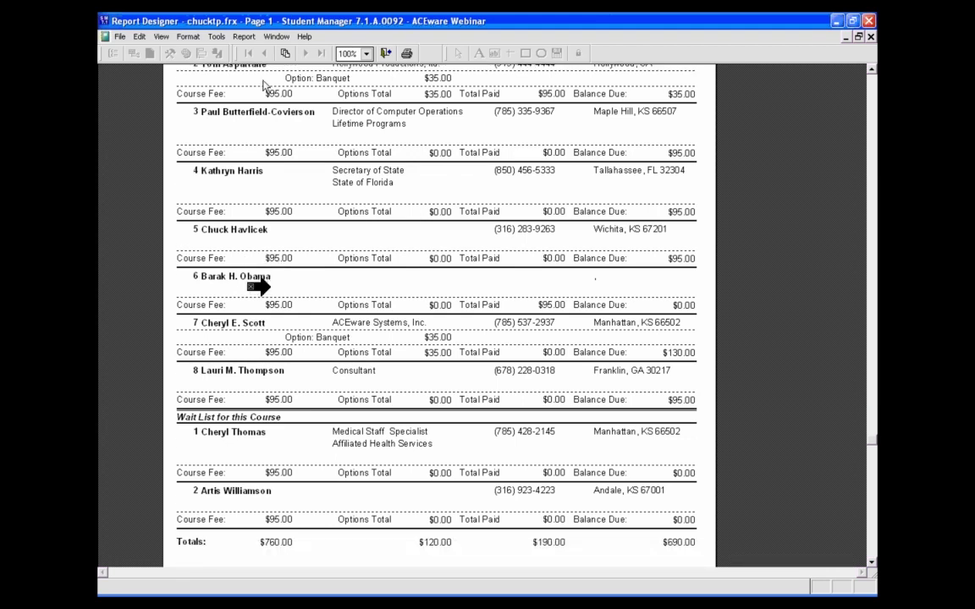
pyautogui.click(386, 53)
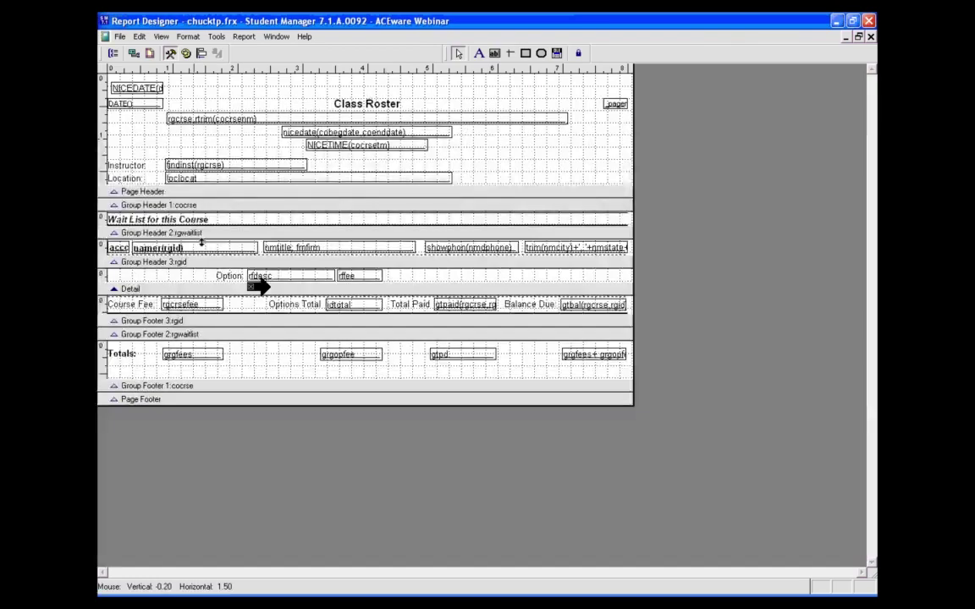
# Set the name field's expression in Group Header 3 to namer(rgid,2).
pyautogui.doubleClick(215, 252)
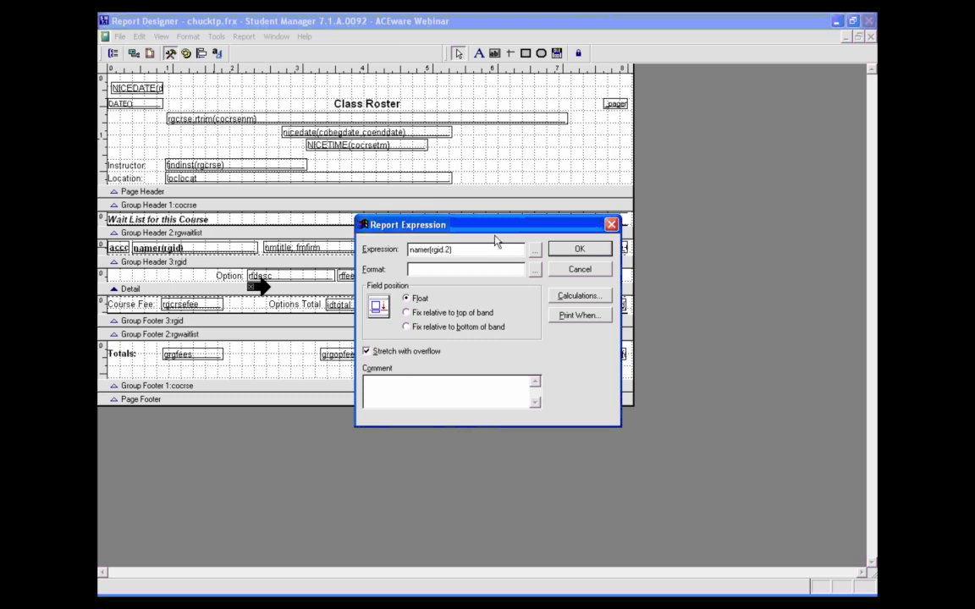
pyautogui.click(576, 250)
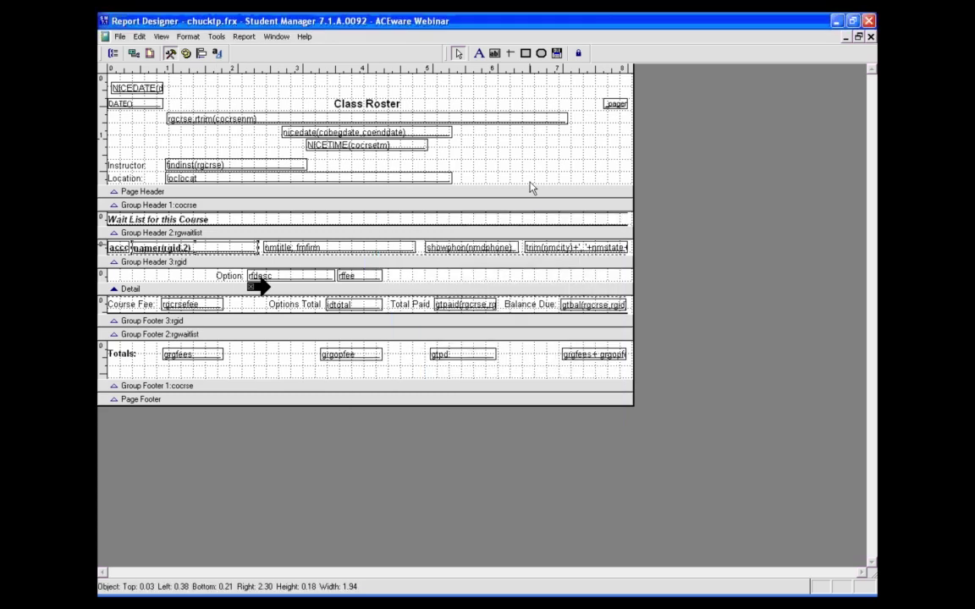
# Try to preview the roster, reopening and re-accepting the name field's expression between attempts.
pyautogui.hotkey('ctrl', 'e')
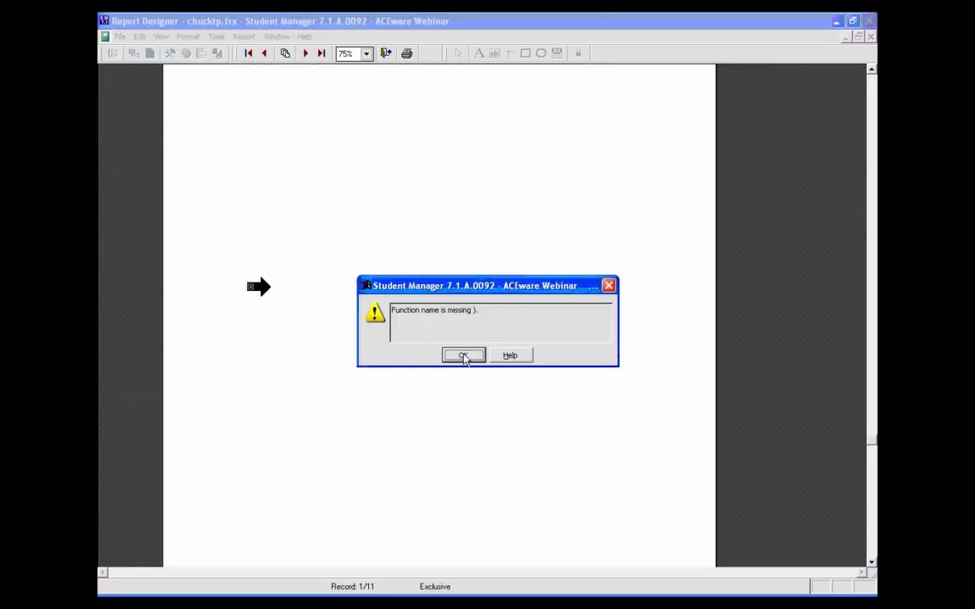
pyautogui.click(464, 356)
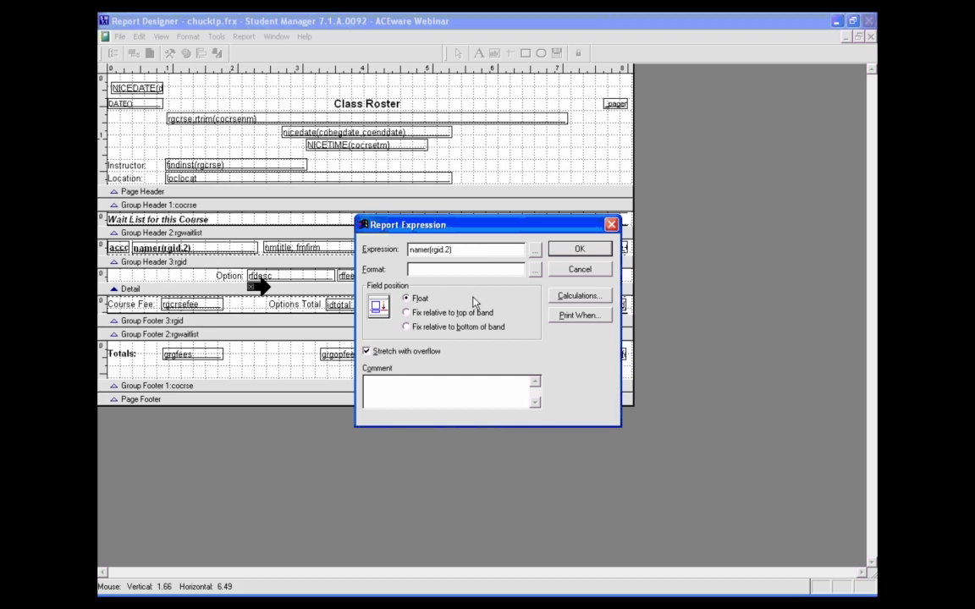
pyautogui.click(446, 250)
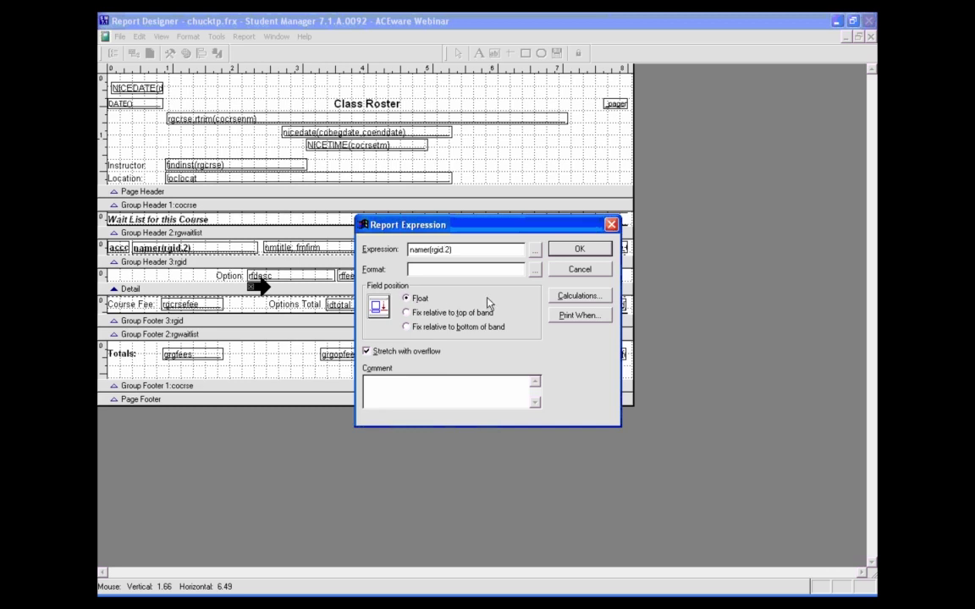
pyautogui.click(568, 251)
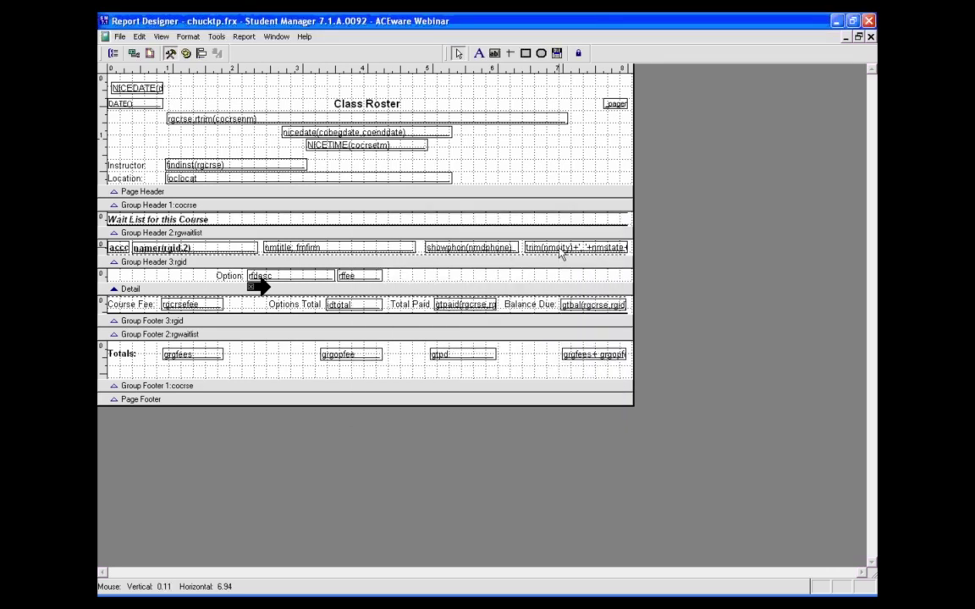
pyautogui.hotkey('ctrl', 'e')
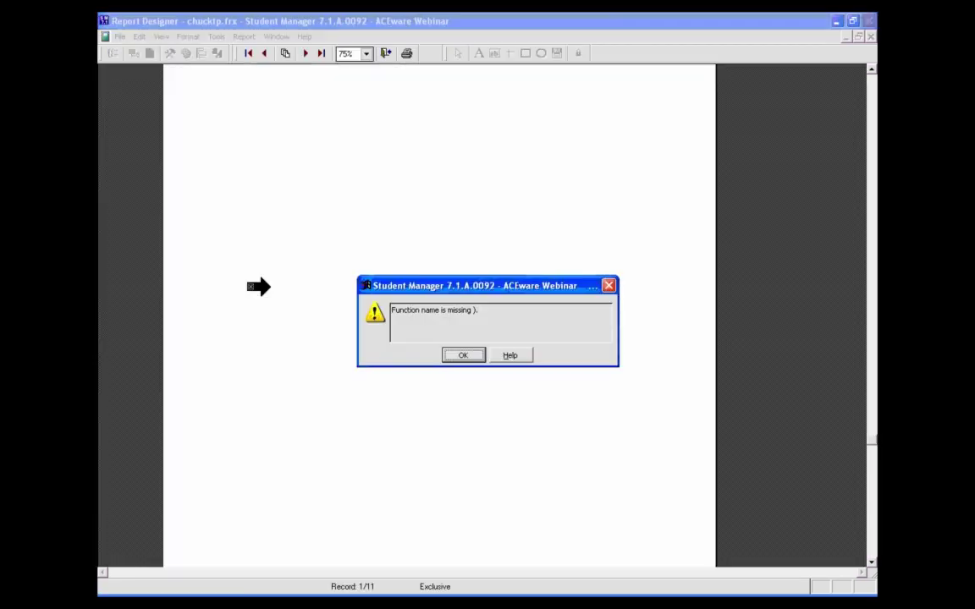
# Correct the name field's expression to namer(rgid,2) with a comma before the 2, and check how the student names print in the preview.
pyautogui.click(461, 356)
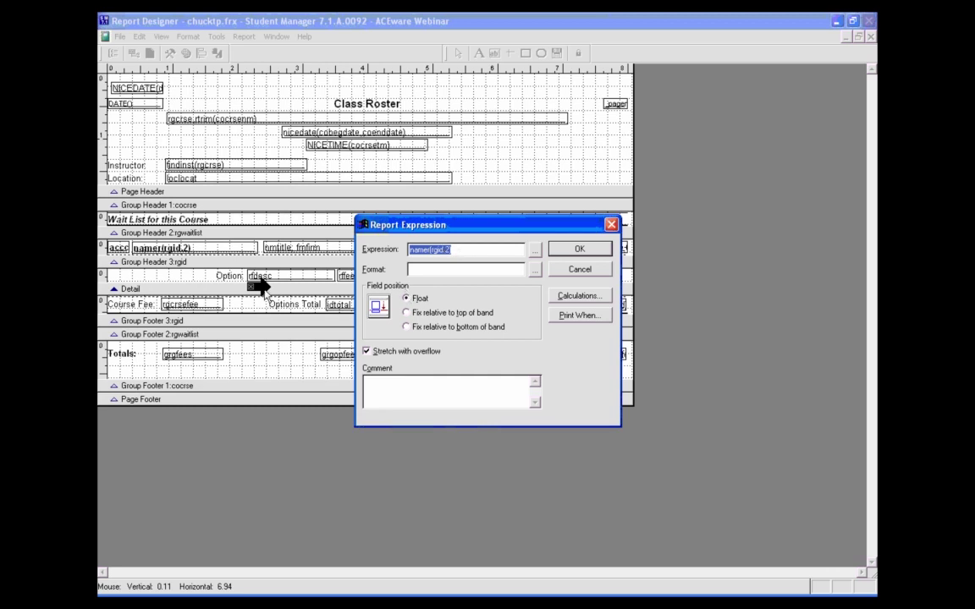
pyautogui.click(324, 276)
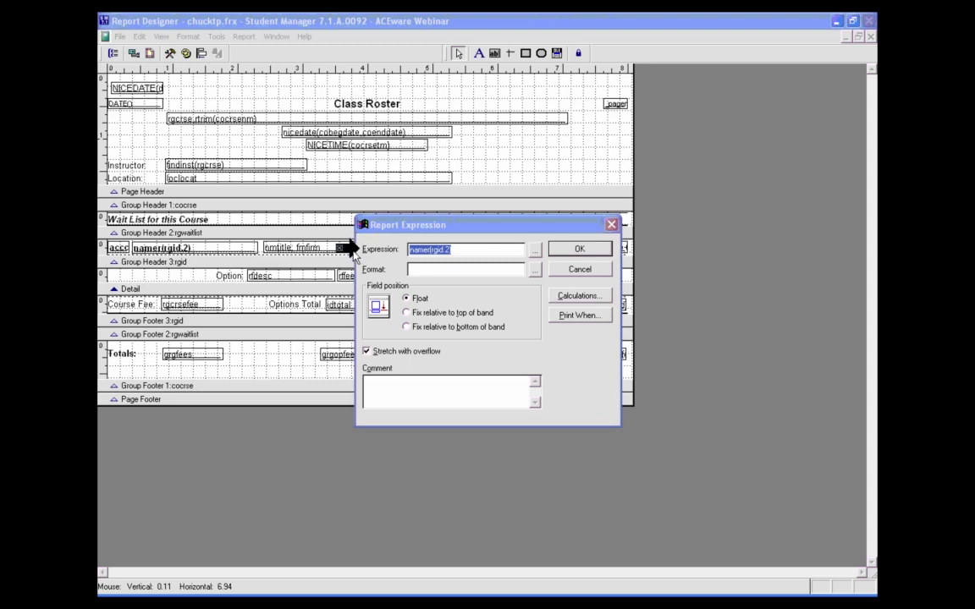
pyautogui.click(471, 249)
pyautogui.write(')')
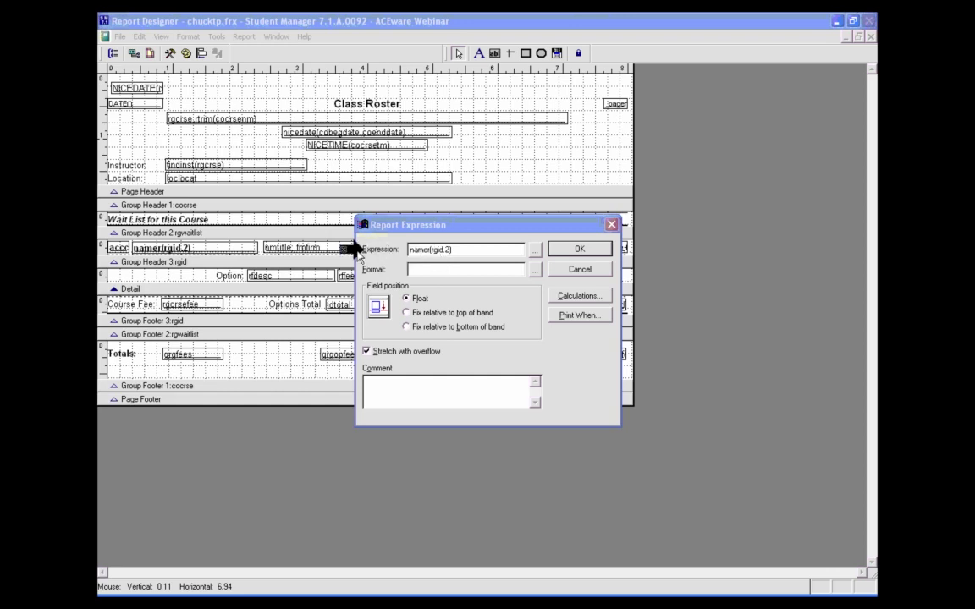
pyautogui.click(446, 250)
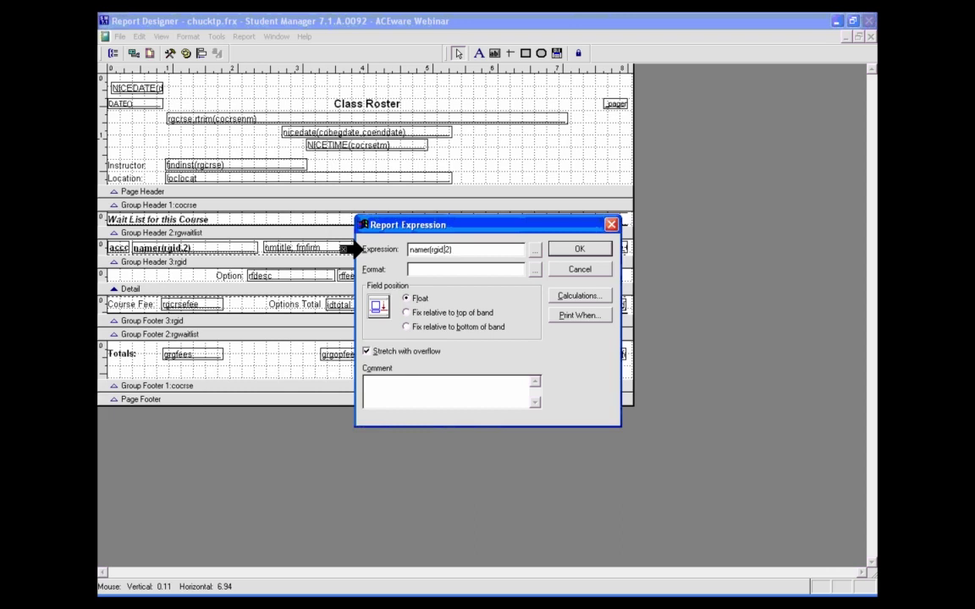
pyautogui.click(582, 249)
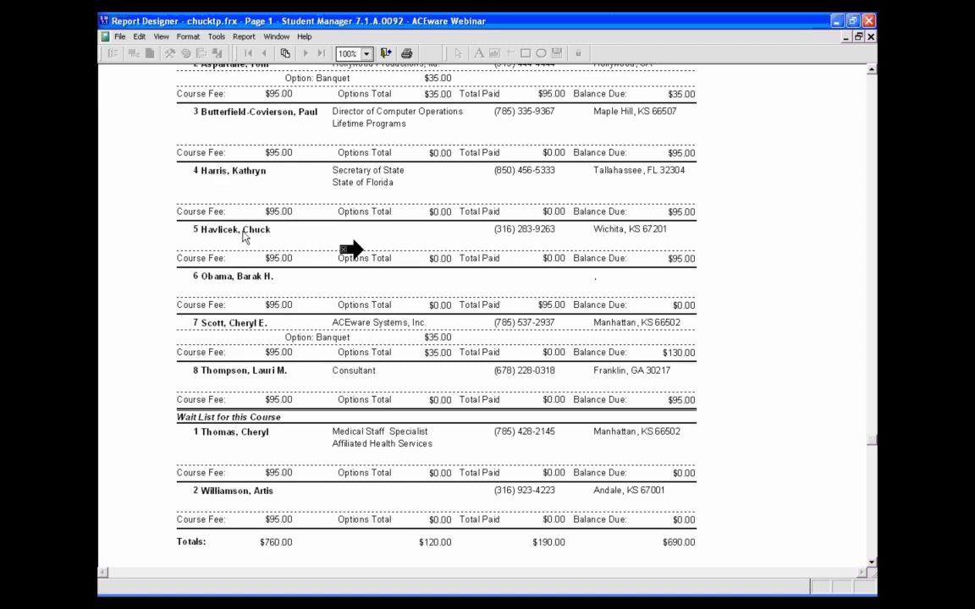
pyautogui.press('Escape')
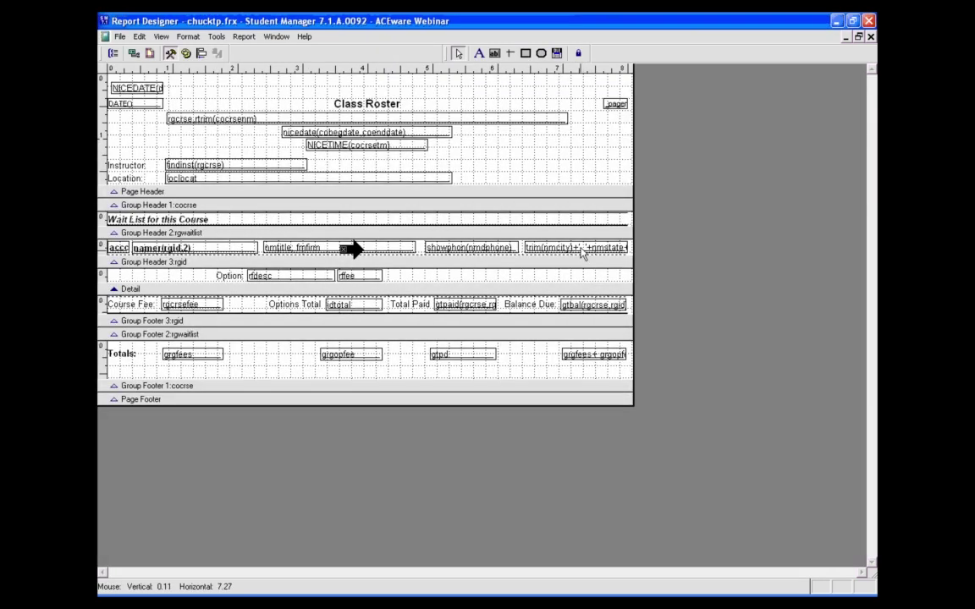
# Examine the full expression of the city, state and zip field in Group Header 3 and close its properties.
pyautogui.click(581, 248)
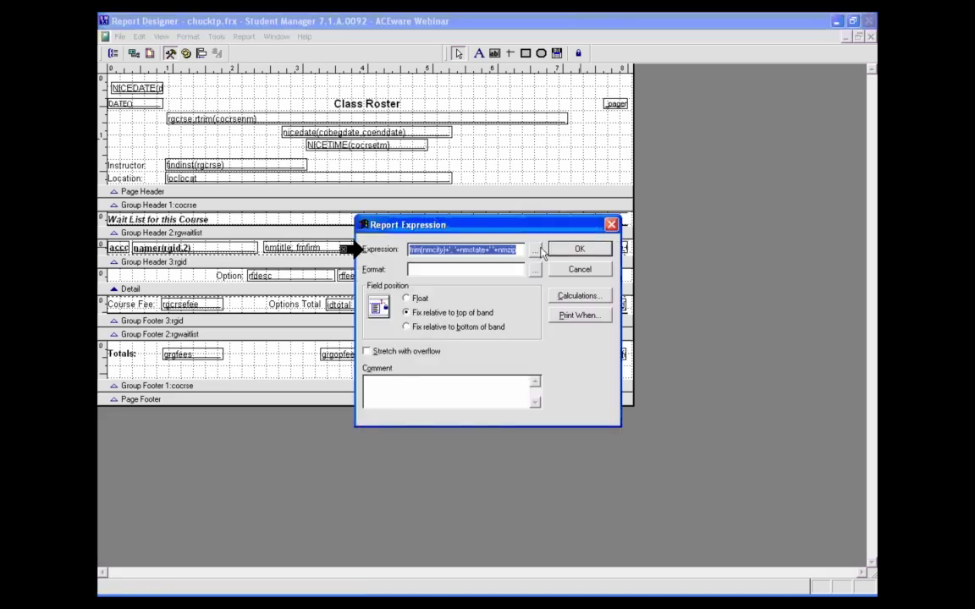
pyautogui.click(509, 271)
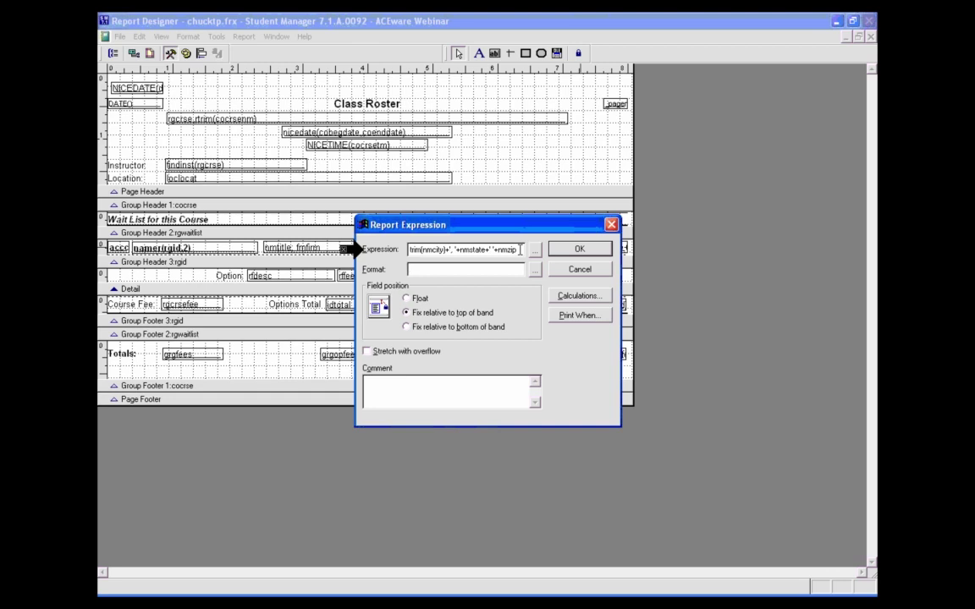
pyautogui.click(573, 252)
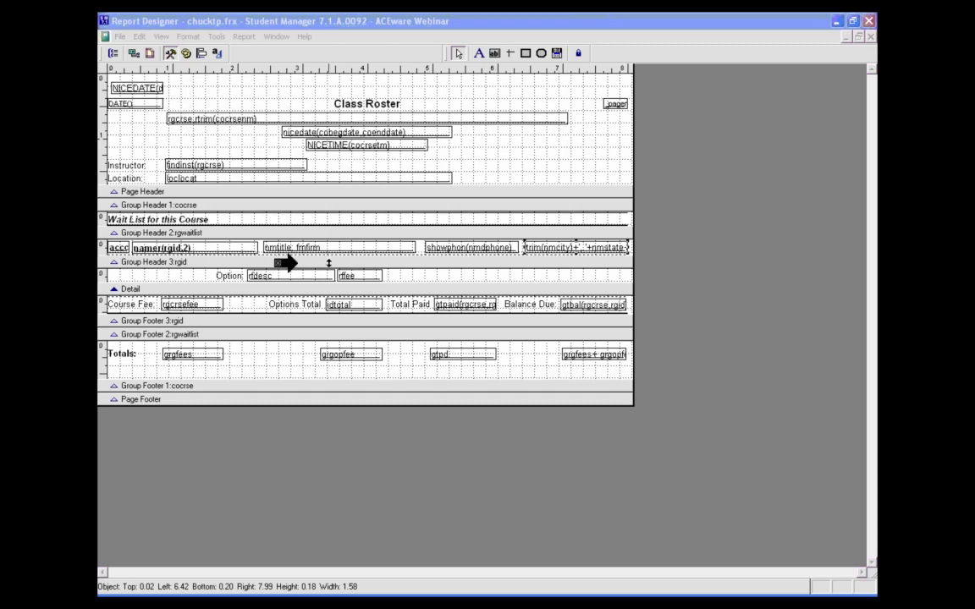
# Extend the Group Header 3 band downward to make room for a second row of fields.
pyautogui.moveTo(328, 264); pyautogui.dragTo(326, 276)
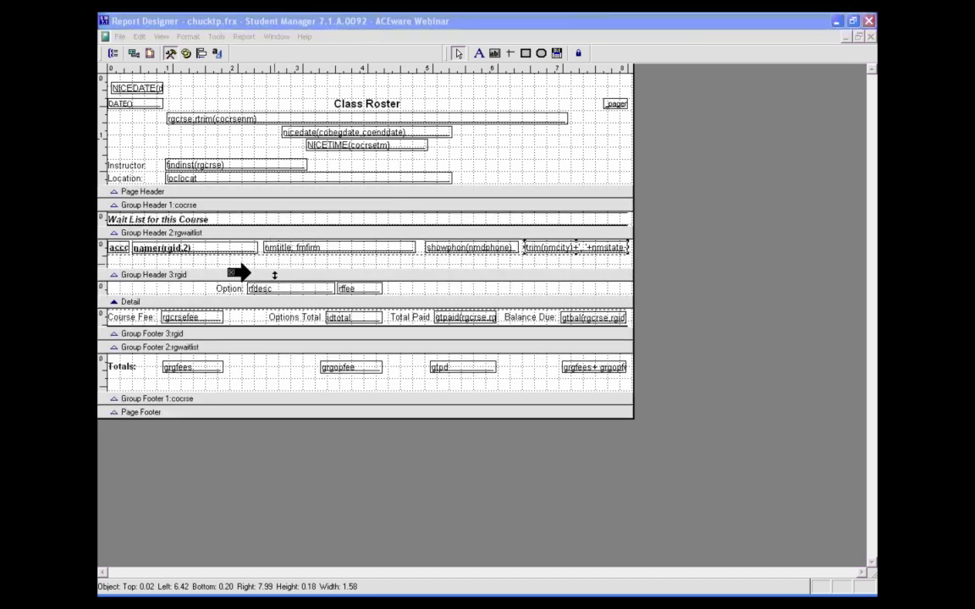
pyautogui.click(274, 275)
pyautogui.moveTo(274, 275)
pyautogui.mouseDown()
pyautogui.moveTo(274, 312)
pyautogui.moveTo(276, 277)
pyautogui.mouseUp()
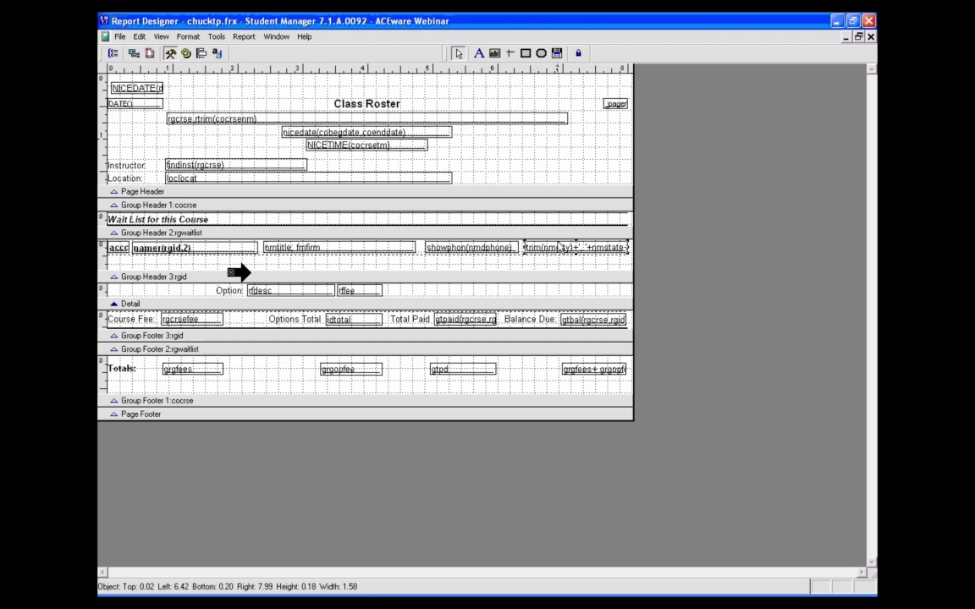
# Switch to the Student Manager/ACEweb Reference Guide, open the CSZR function topic and copy the example CSZR(rgid ).
pyautogui.press('Right')
pyautogui.press('Return')
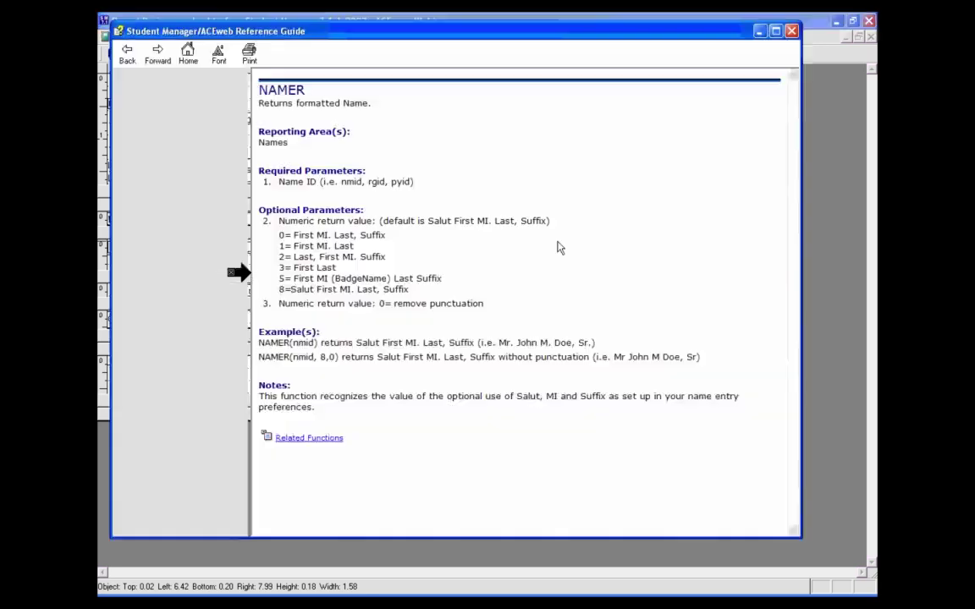
pyautogui.moveTo(224, 358); pyautogui.dragTo(231, 235)
pyautogui.click(169, 281)
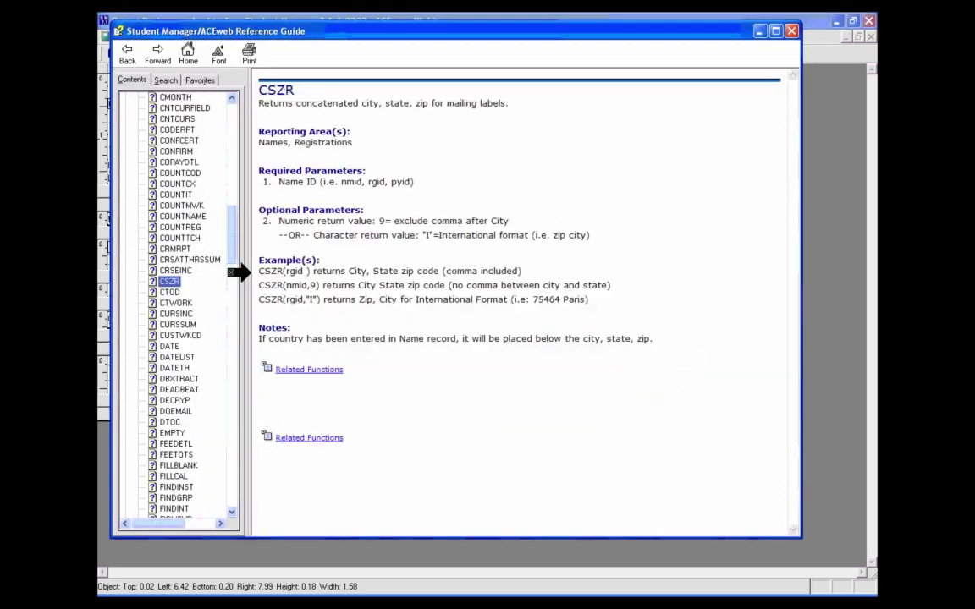
pyautogui.click(260, 270)
pyautogui.moveTo(260, 270); pyautogui.dragTo(311, 271)
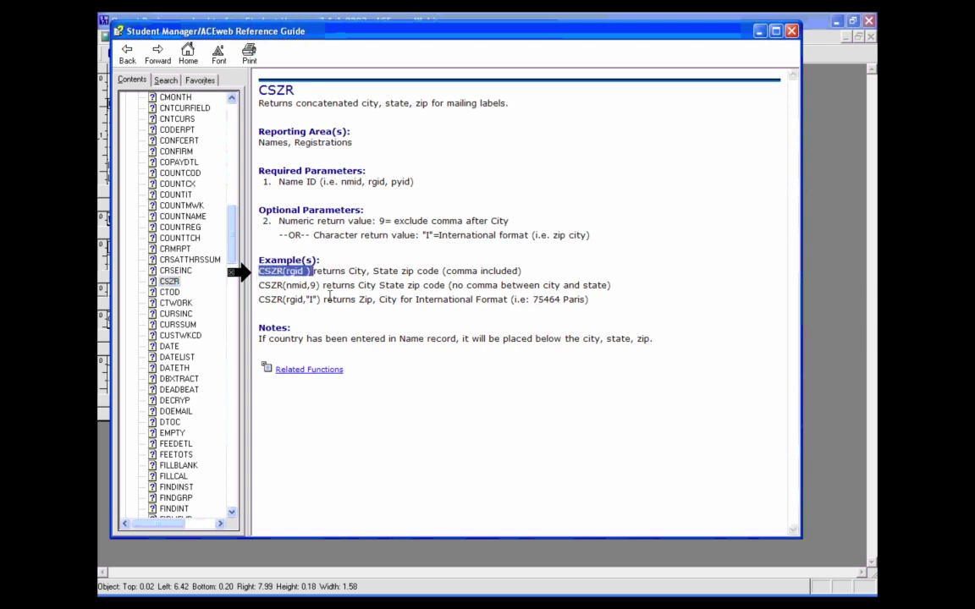
# Return to the Report Designer and add a field about 0.88 wide with expression CSZR(rgid ) beneath the city, state and zip field.
pyautogui.hotkey('alt', 'Tab')
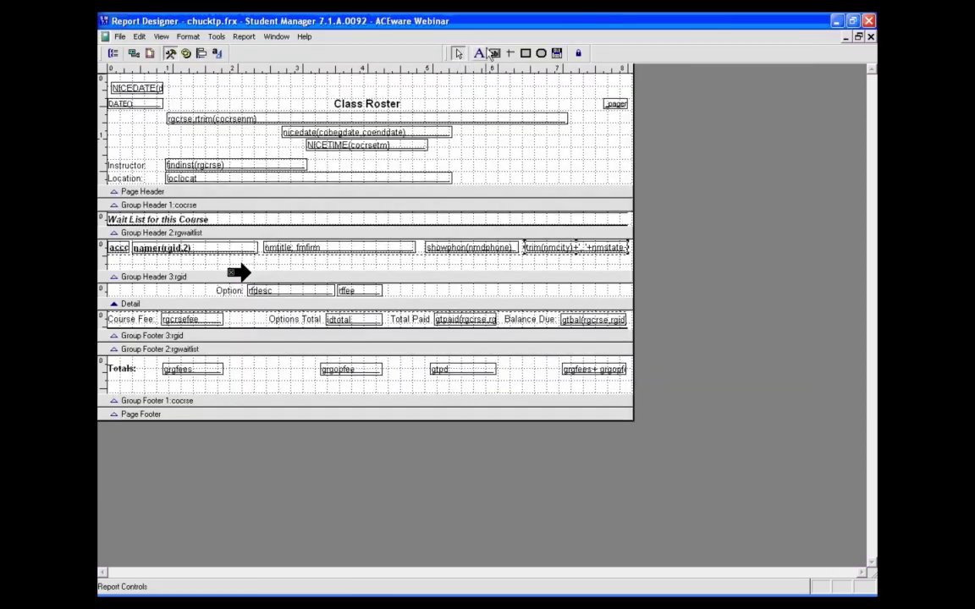
pyautogui.click(494, 53)
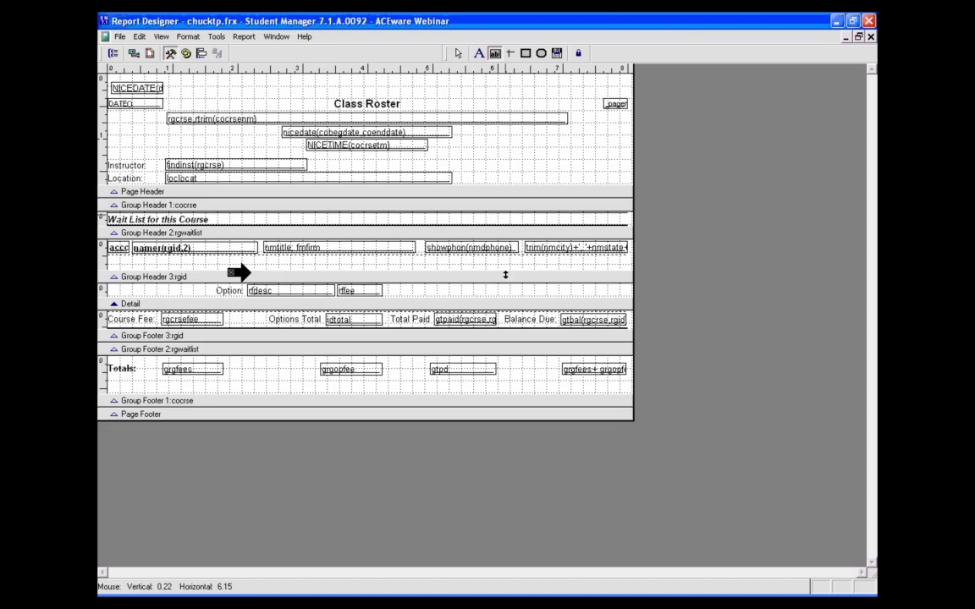
pyautogui.moveTo(527, 275); pyautogui.dragTo(579, 269)
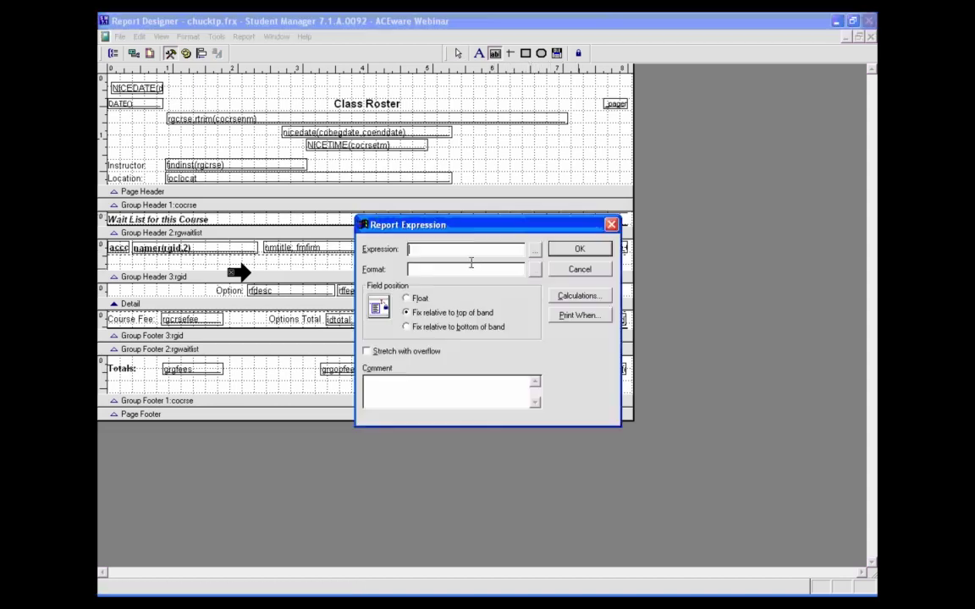
pyautogui.write('CSZR(rgid)')
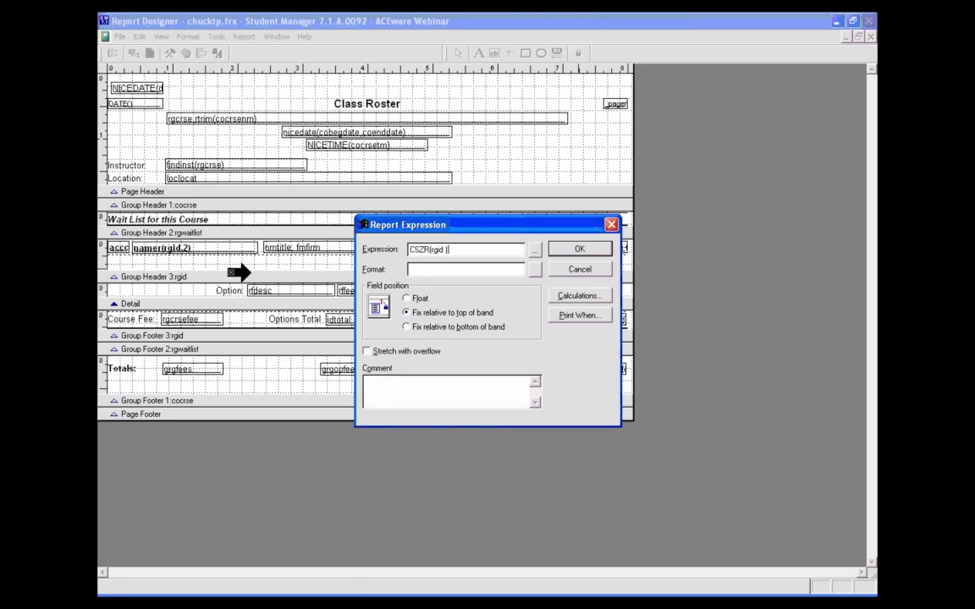
pyautogui.click(571, 250)
# Compare the CSZR field's printed output with the original city, state and zip field in the preview, and close the preview.
pyautogui.press('Down')
pyautogui.press('Down')
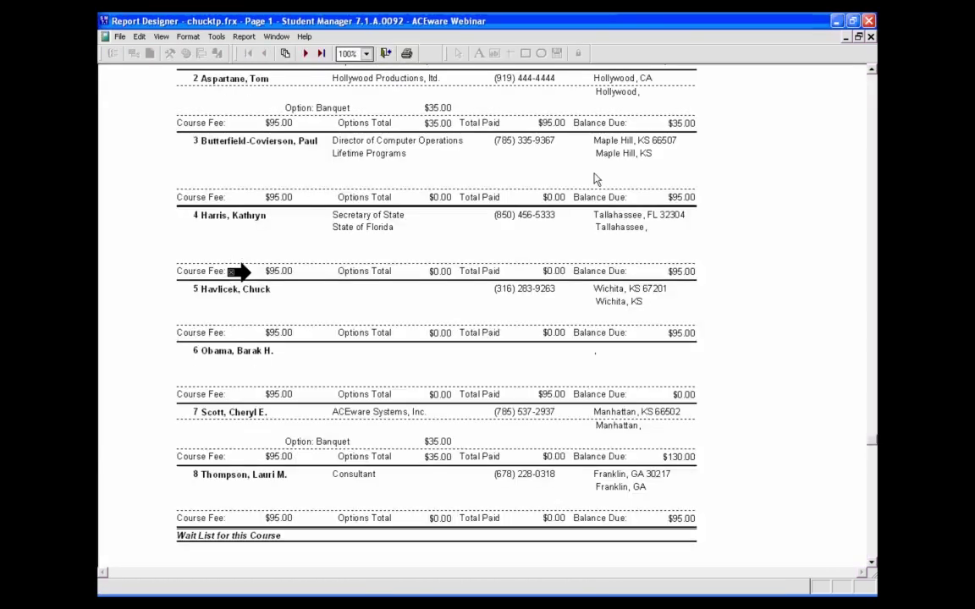
pyautogui.scroll(3, 595, 178)
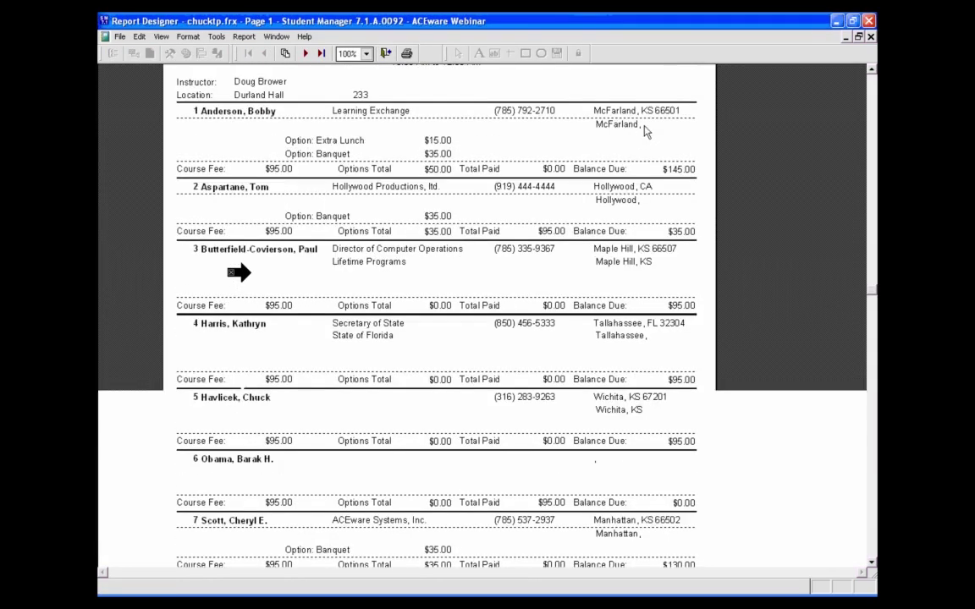
pyautogui.click(385, 52)
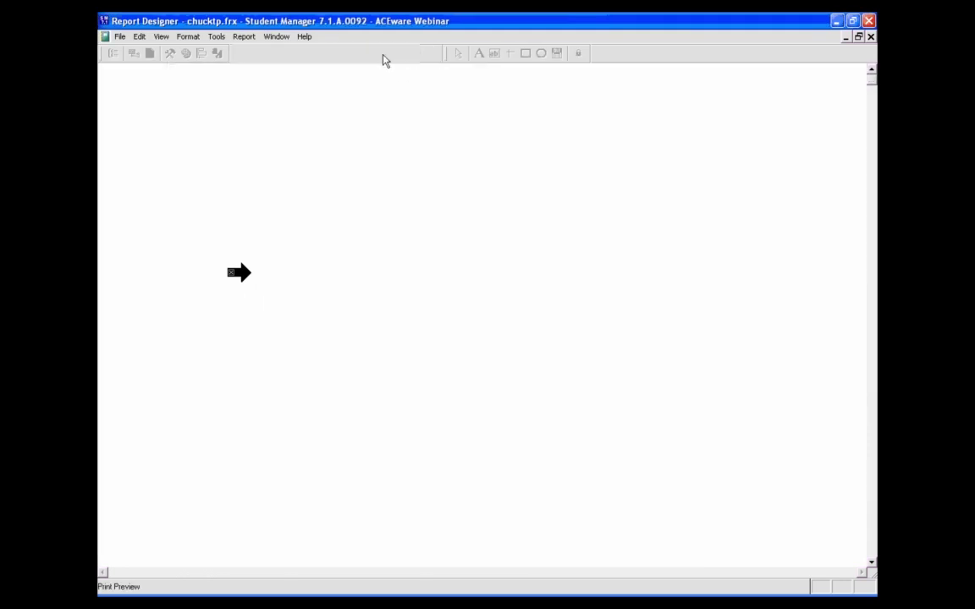
# Widen the CSZR field to about 1.57 and nudge it left under the original address field, checking the result in the preview.
pyautogui.click(560, 263)
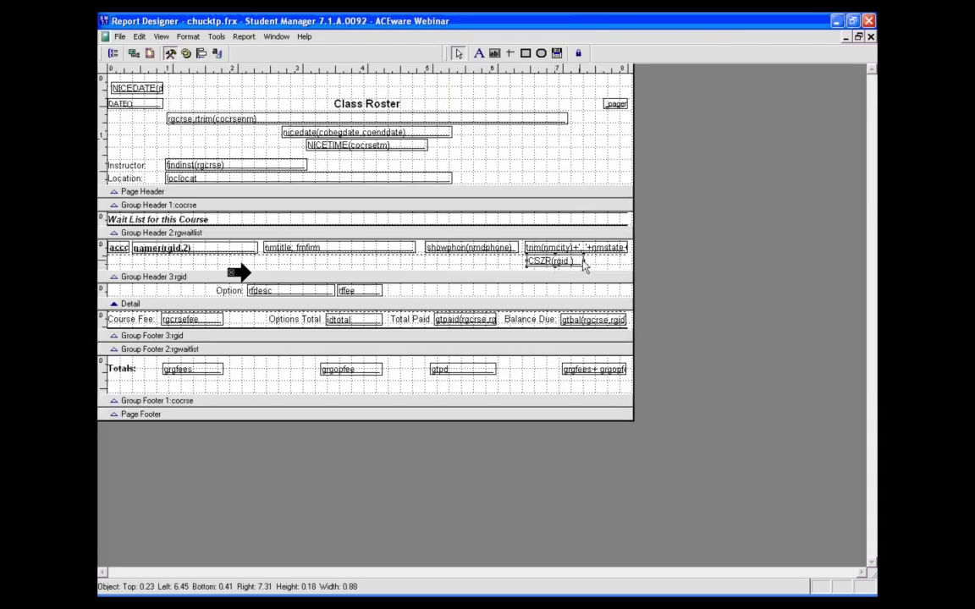
pyautogui.moveTo(583, 260); pyautogui.dragTo(629, 260)
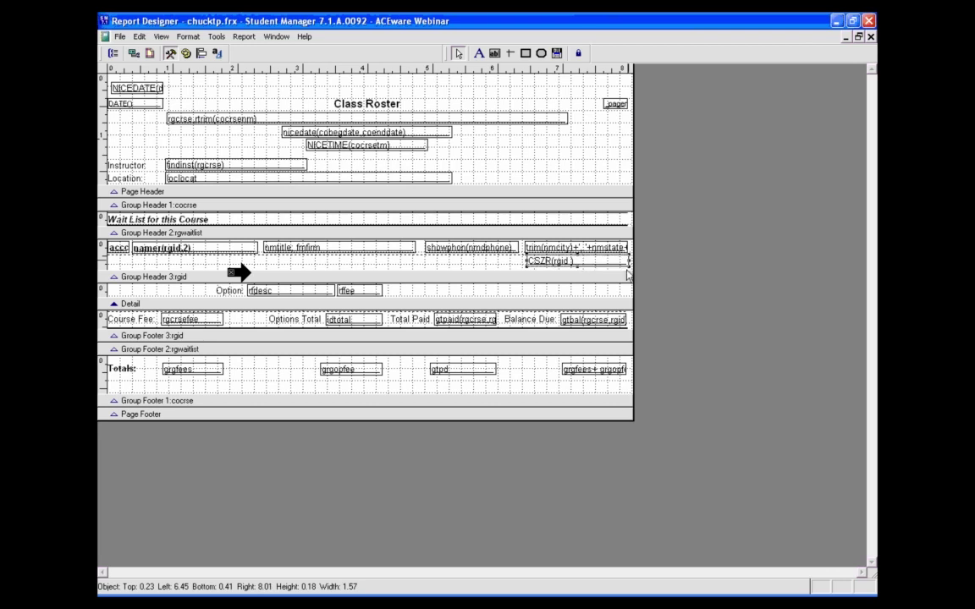
pyautogui.press('Left')
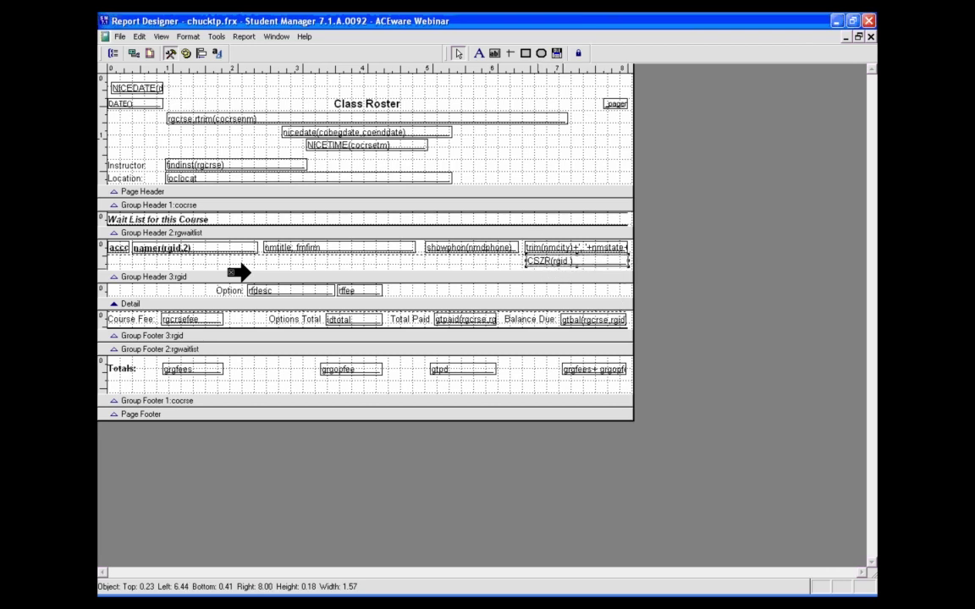
pyautogui.hotkey('ctrl', 'f2')
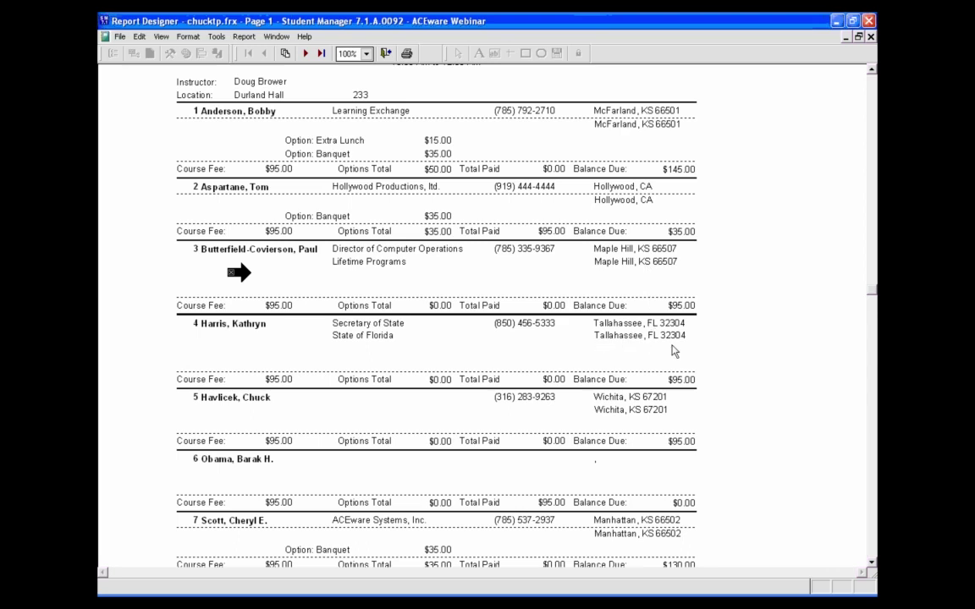
pyautogui.press('Escape')
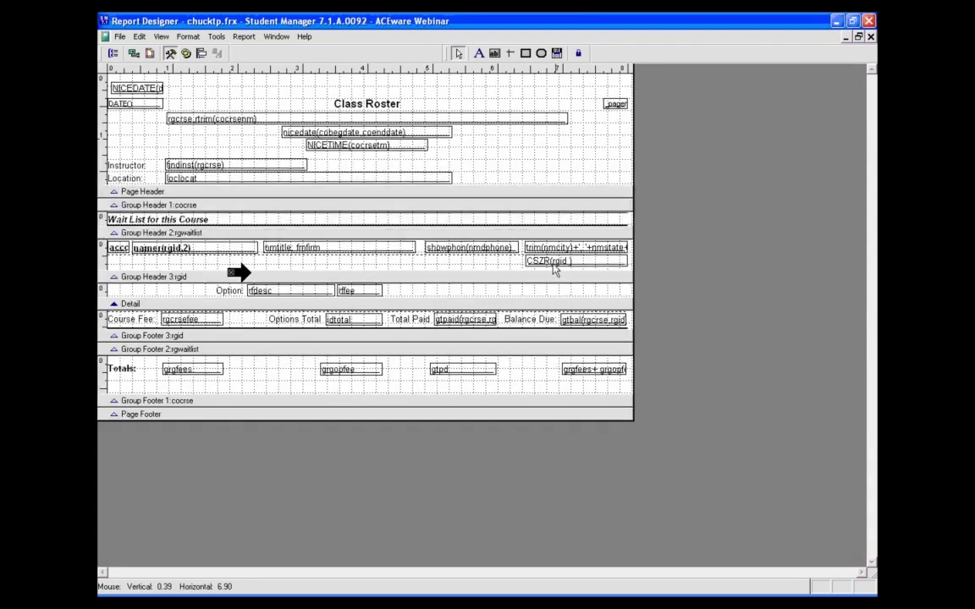
# Replace the trim(nmcity) address field in Group Header 3 with the CSZR field moved up into its place, and preview the roster.
pyautogui.doubleClick(560, 248)
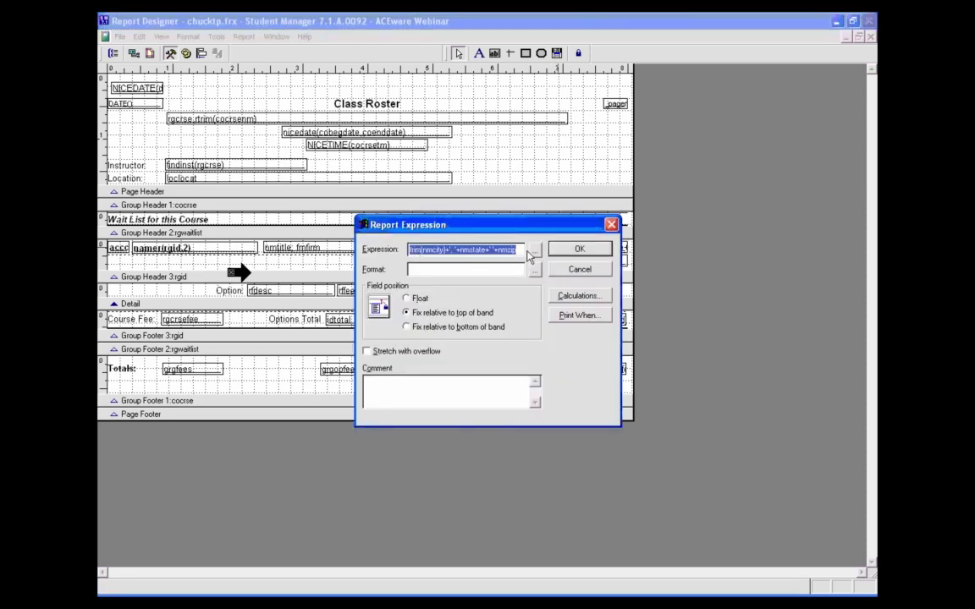
pyautogui.click(571, 252)
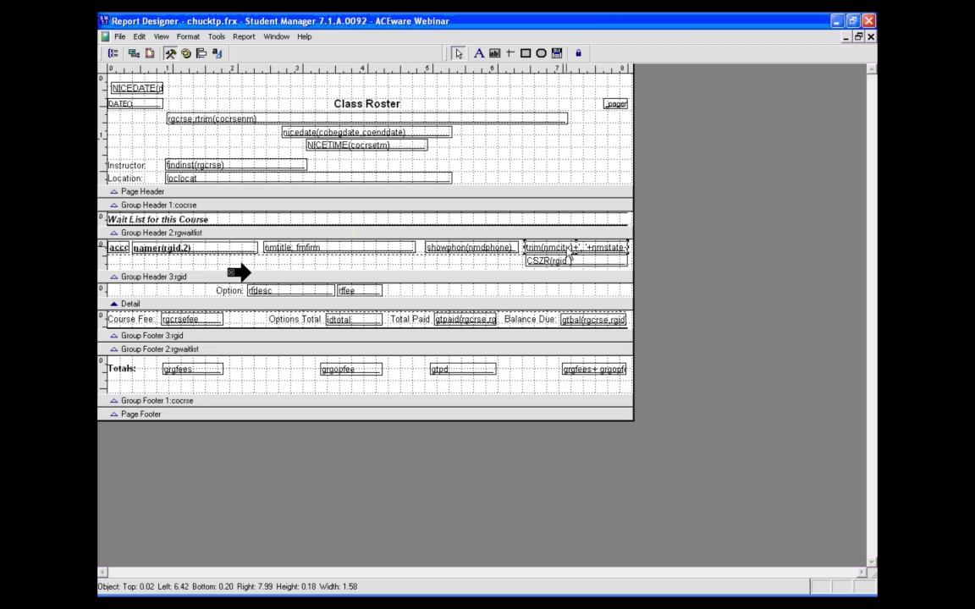
pyautogui.press('Delete')
pyautogui.click(570, 261)
pyautogui.moveTo(571, 260); pyautogui.dragTo(570, 246)
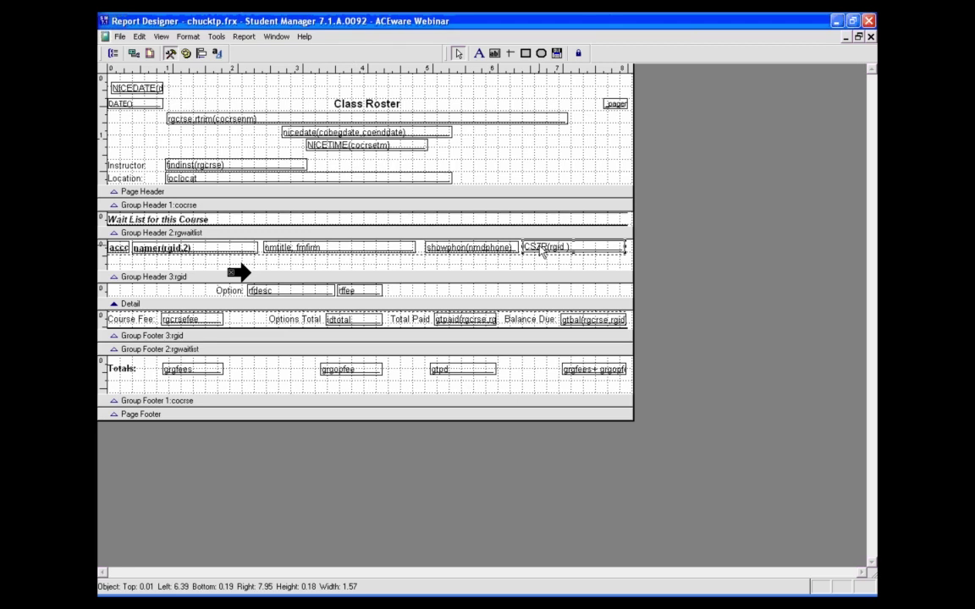
pyautogui.hotkey('ctrl', 'e')
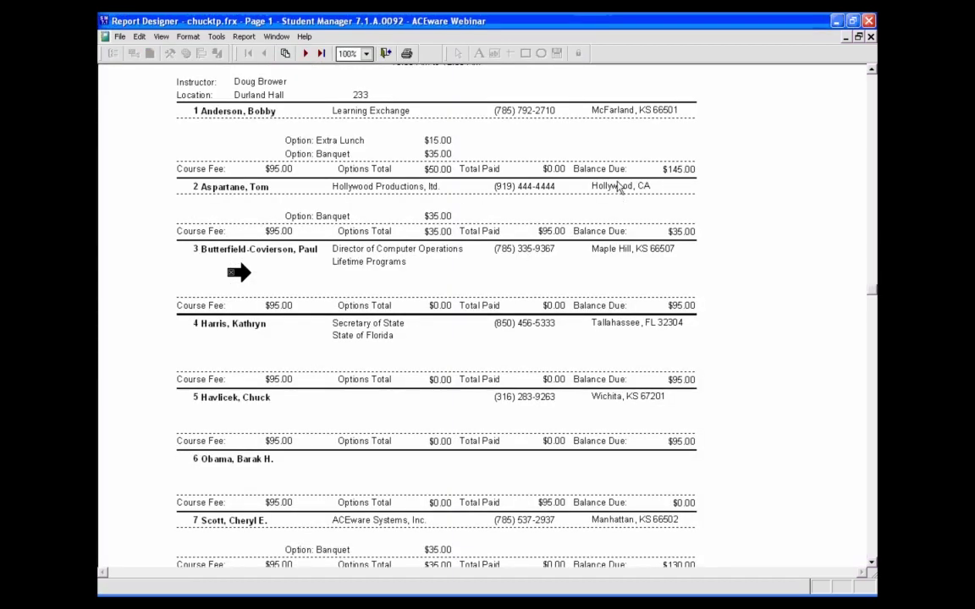
# Close the preview and nudge the CSZR(rgid ) field down and back up until it sits at the top of Group Header 3.
pyautogui.press('Escape')
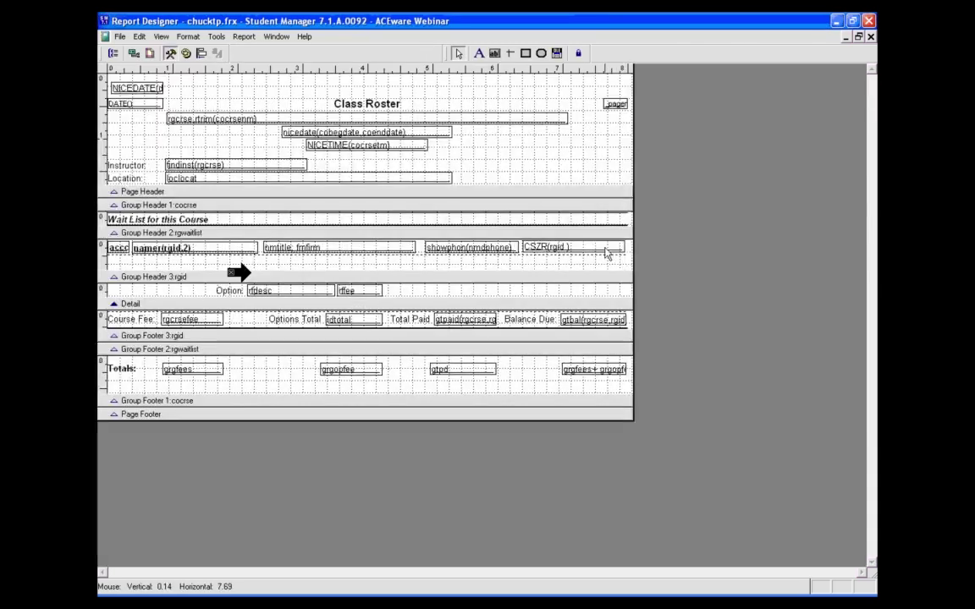
pyautogui.press('Right')
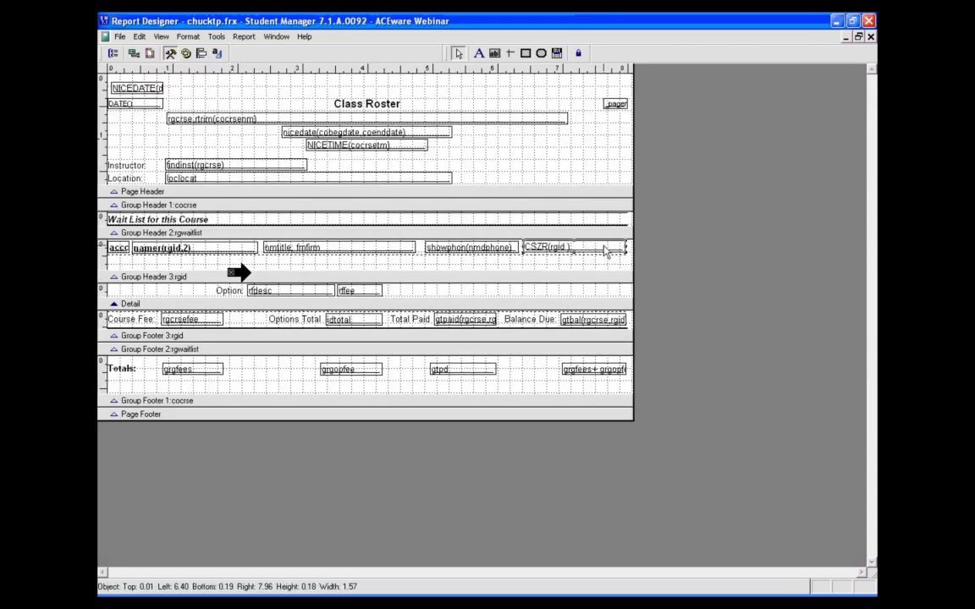
pyautogui.press('Down')
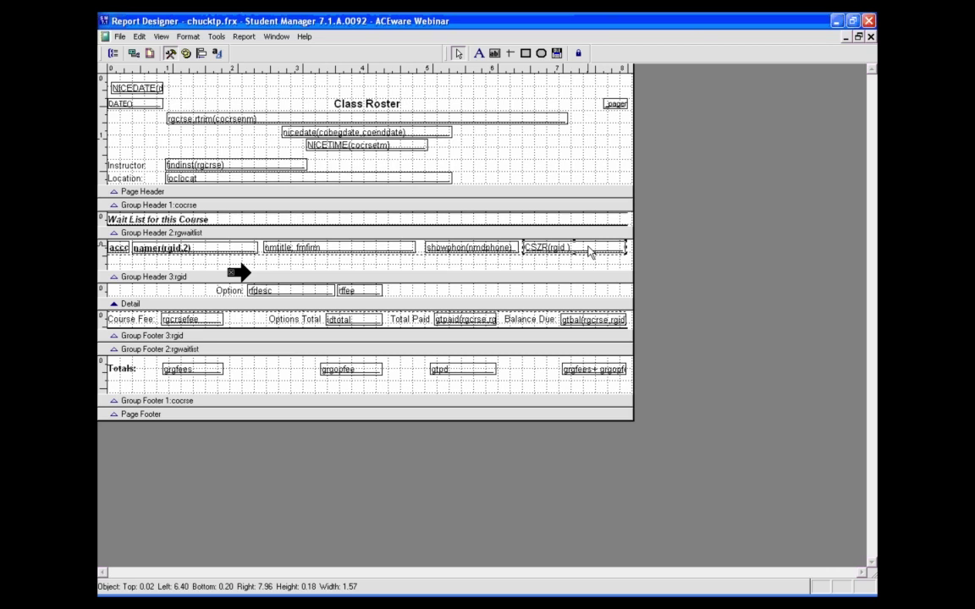
pyautogui.press('Down')
pyautogui.press('Down')
pyautogui.press('Down')
pyautogui.press('Down')
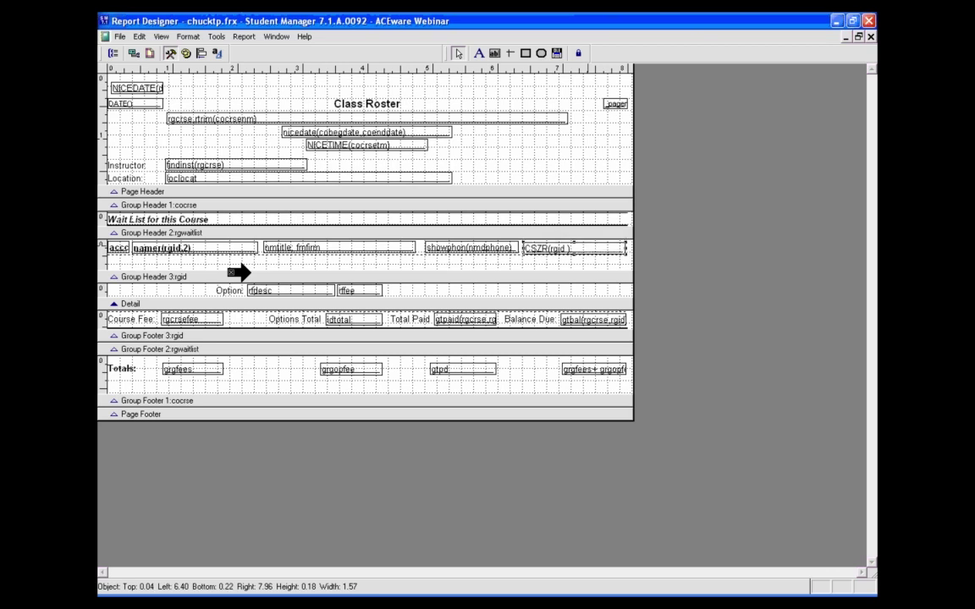
pyautogui.press('Down')
pyautogui.press('Down')
pyautogui.press('Down')
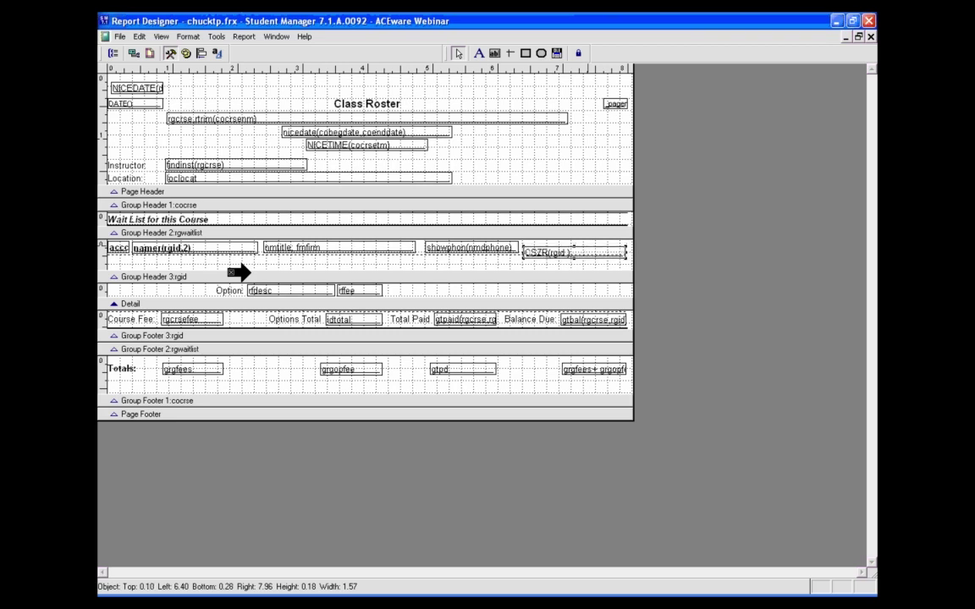
pyautogui.press('Up')
pyautogui.press('Up')
pyautogui.press('Up')
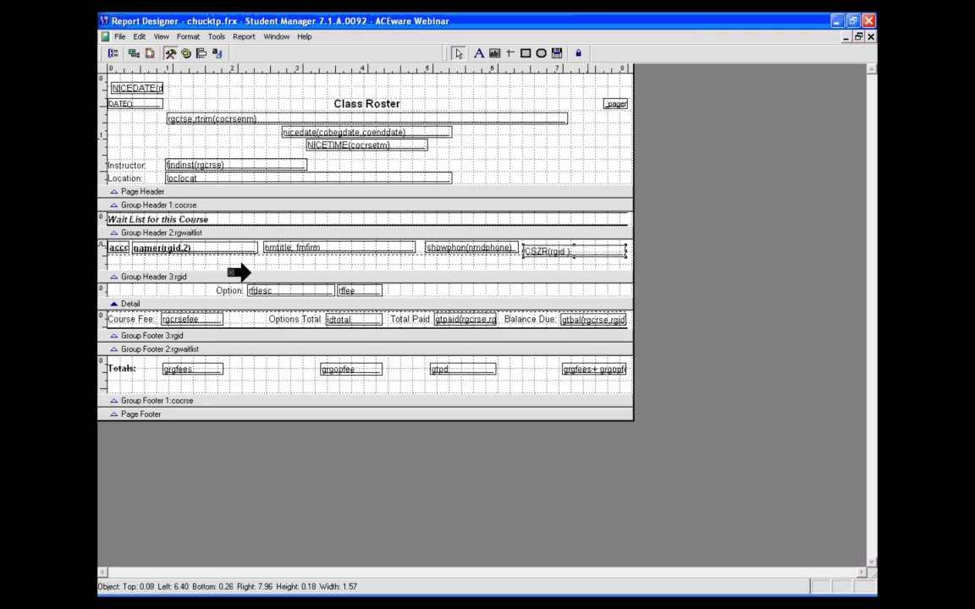
pyautogui.press('Up')
pyautogui.press('Up')
pyautogui.press('Up')
pyautogui.press('Up')
pyautogui.press('Up')
pyautogui.press('Up')
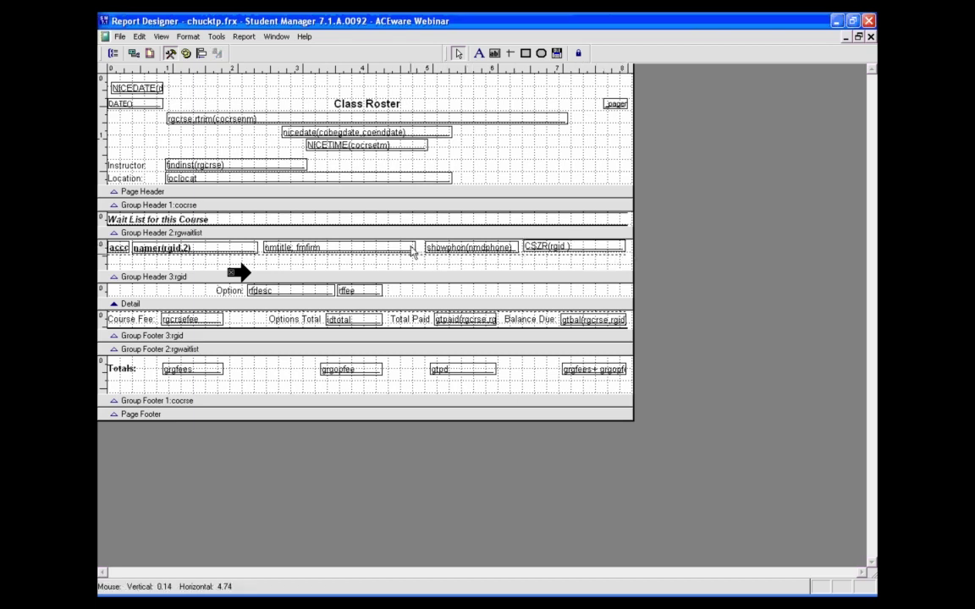
# Move the nmtitle; fmfirm and showphon(nmdphone) fields slightly down by differing amounts to make the Group Header 3 row uneven.
pyautogui.click(372, 247)
pyautogui.moveTo(372, 247); pyautogui.dragTo(372, 255)
pyautogui.click(457, 247)
pyautogui.moveTo(457, 247); pyautogui.dragTo(457, 251)
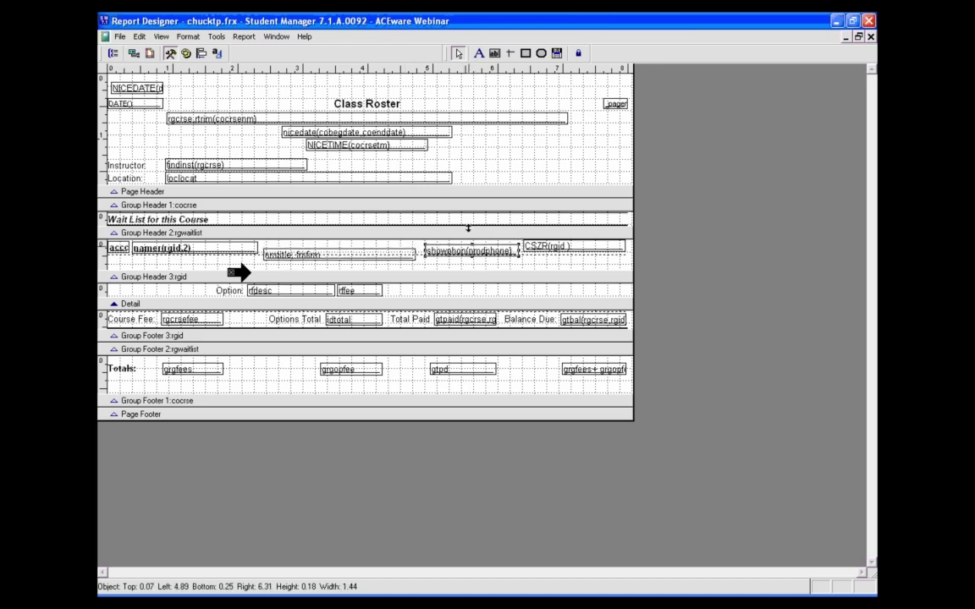
# Select all five fields in Group Header 3, show and dock the Layout toolbar, and align the fields' bottom edges.
pyautogui.click(396, 254)
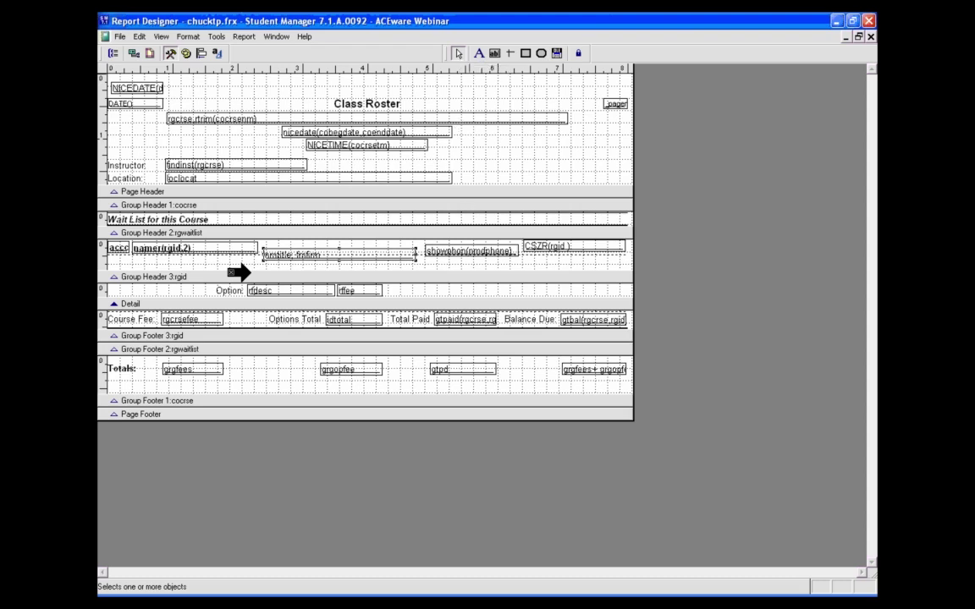
pyautogui.click(445, 252)
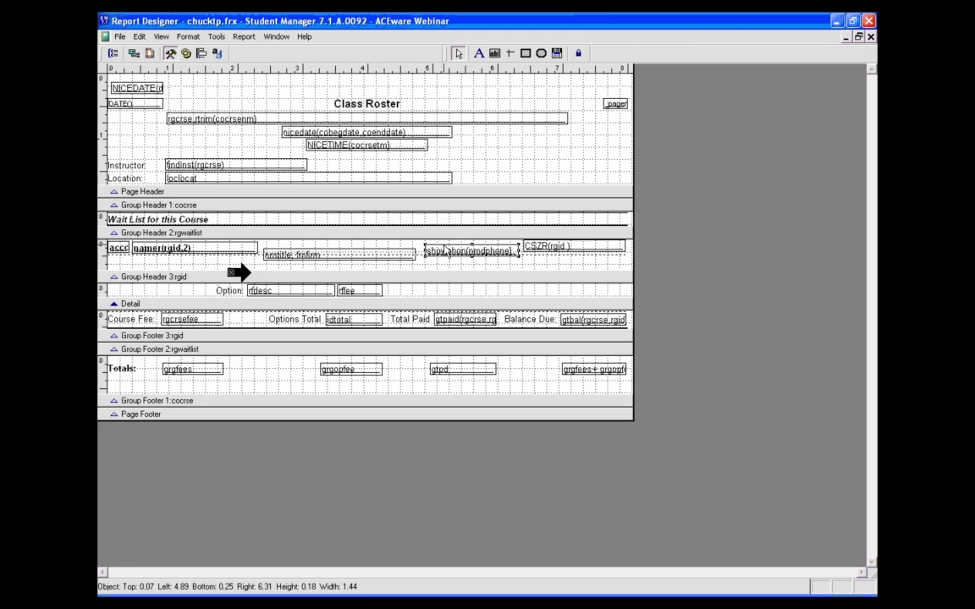
pyautogui.click(535, 251)
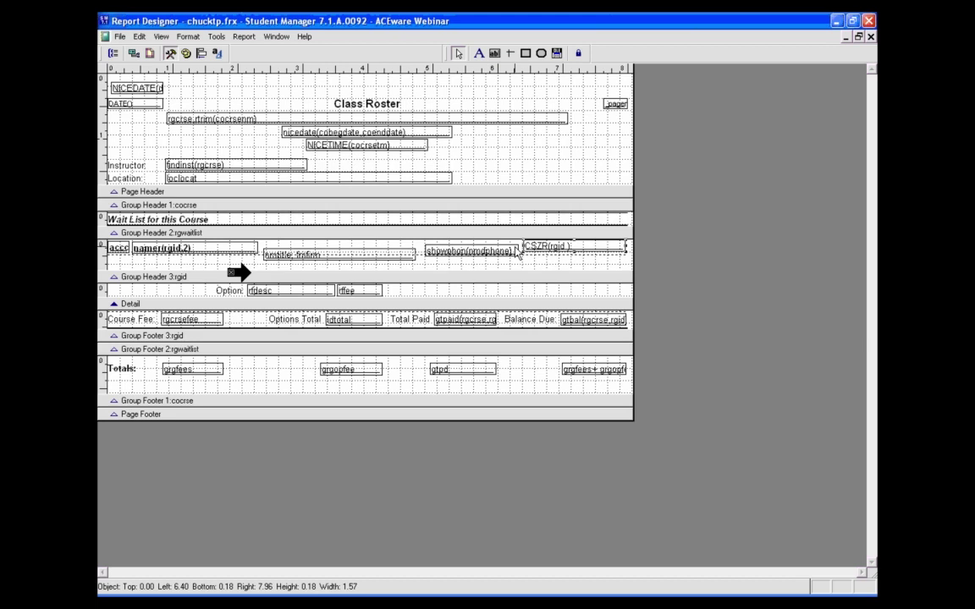
pyautogui.click(512, 253)
pyautogui.click(543, 251)
pyautogui.keyDown('shift'); pyautogui.click(476, 254); pyautogui.keyUp('shift')
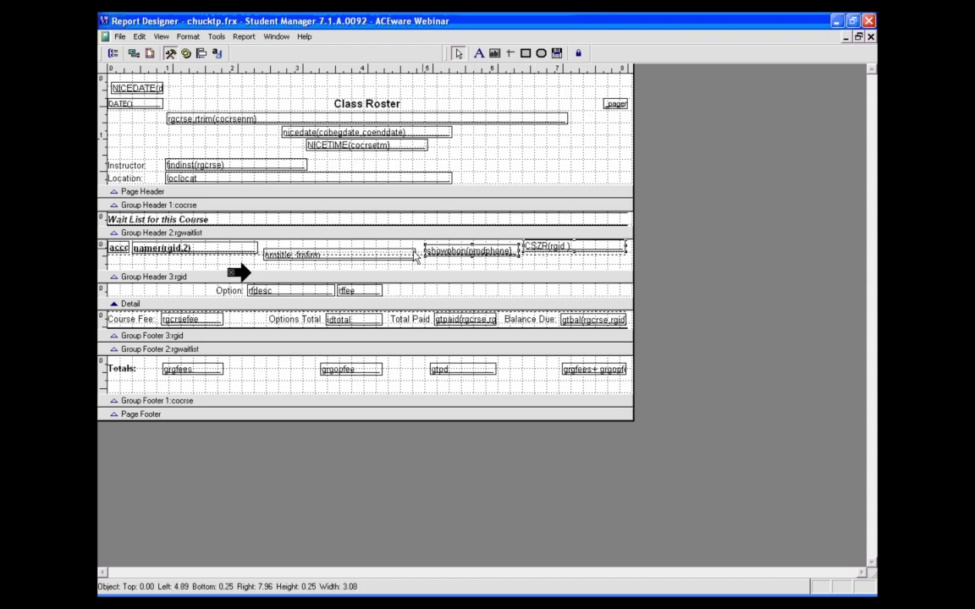
pyautogui.keyDown('shift'); pyautogui.click(370, 252); pyautogui.keyUp('shift')
pyautogui.keyDown('shift'); pyautogui.click(220, 249); pyautogui.keyUp('shift')
pyautogui.keyDown('shift'); pyautogui.click(118, 248); pyautogui.keyUp('shift')
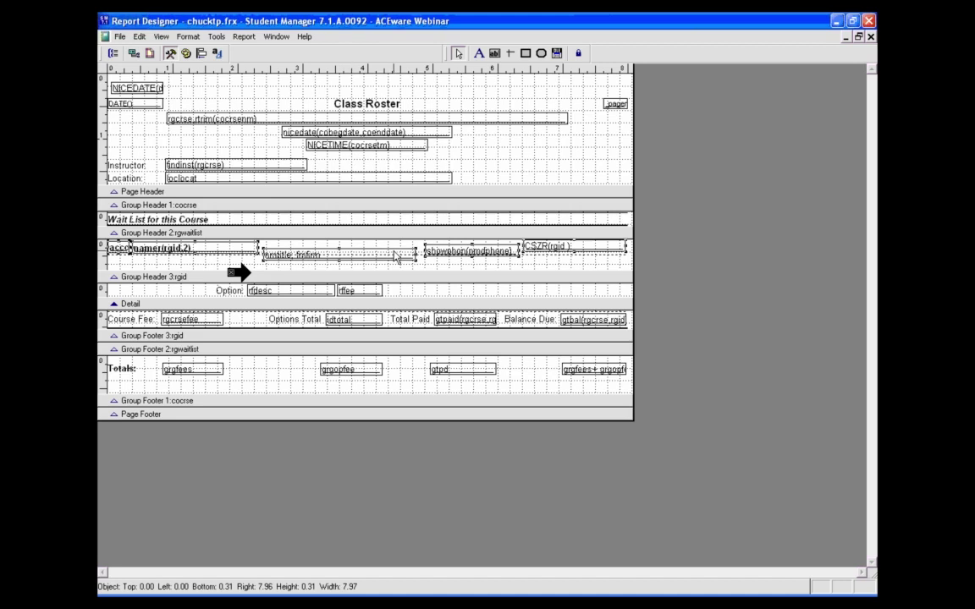
pyautogui.click(201, 54)
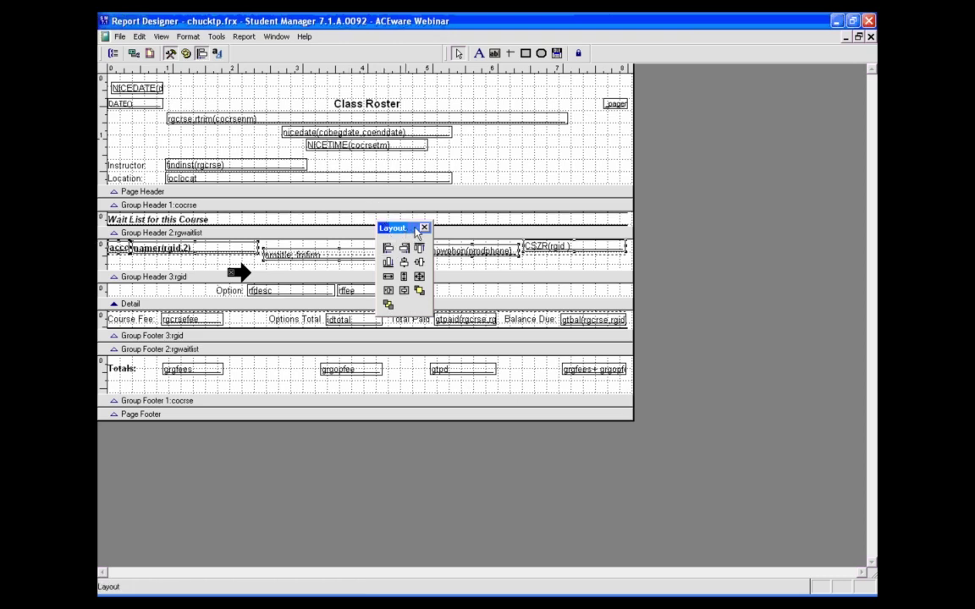
pyautogui.moveTo(412, 233); pyautogui.dragTo(272, 52)
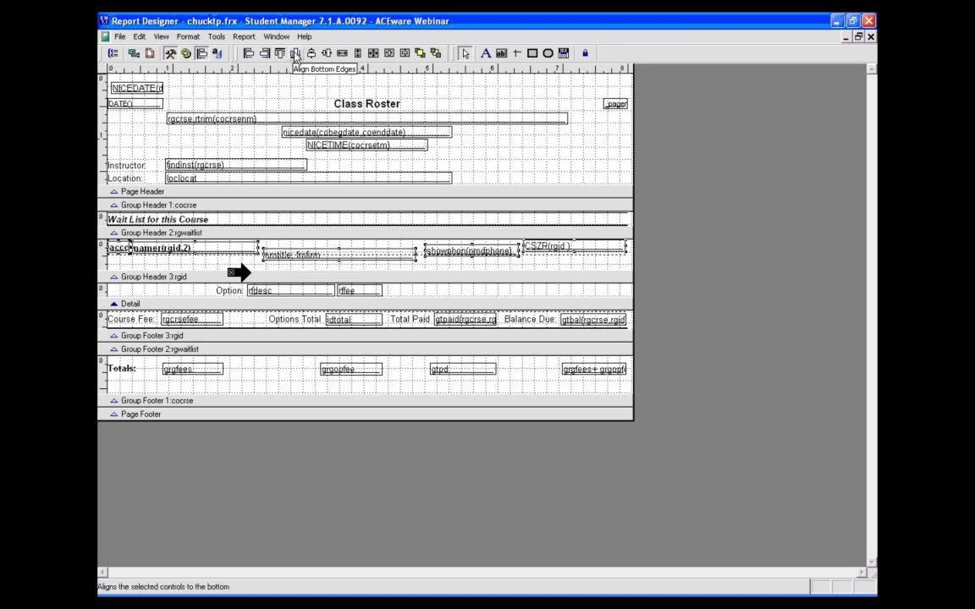
pyautogui.click(295, 53)
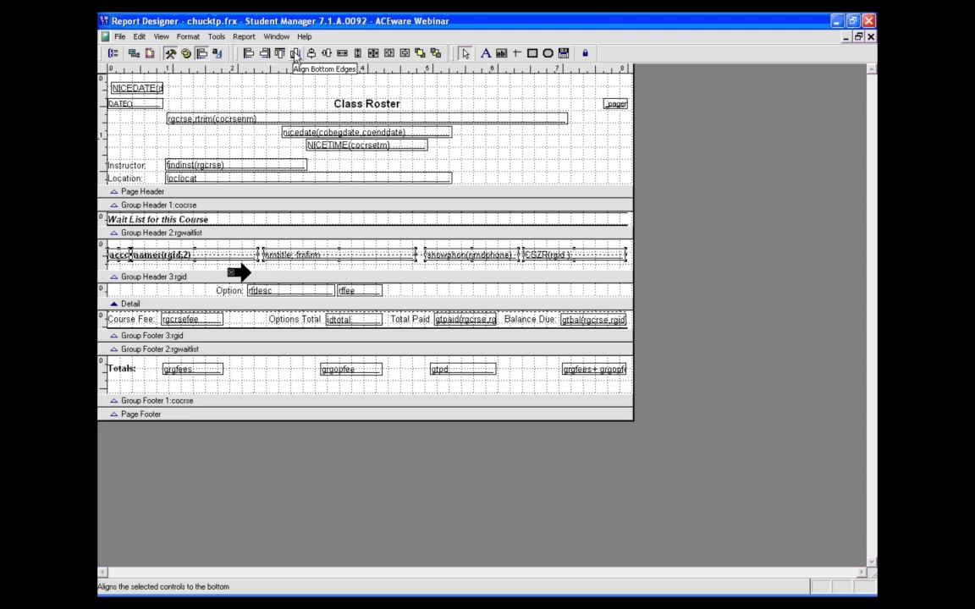
# Undo the bottom alignment, try aligning the five fields' top edges instead, undo that too, and clear the selection.
pyautogui.click(141, 36)
pyautogui.click(154, 51)
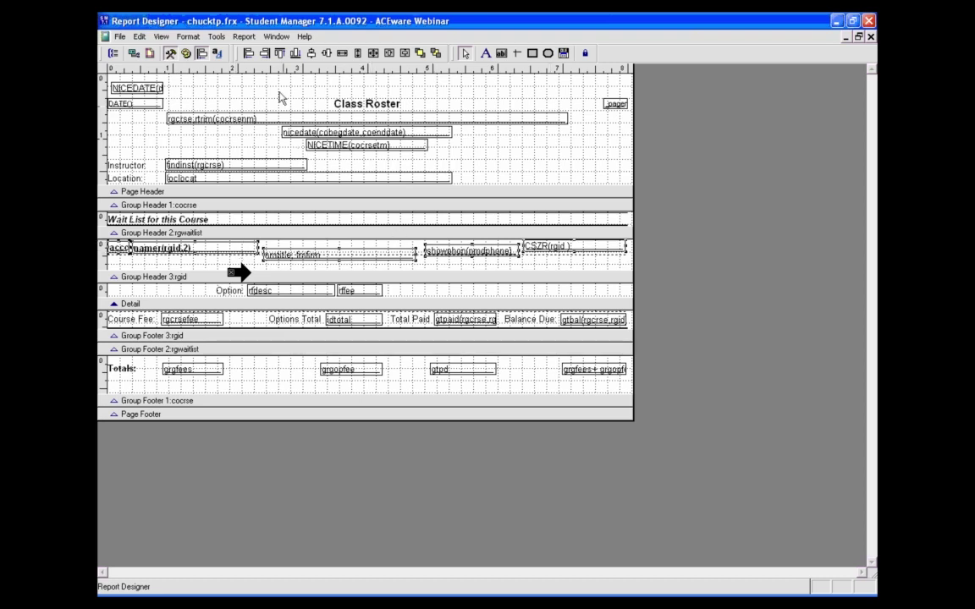
pyautogui.click(252, 53)
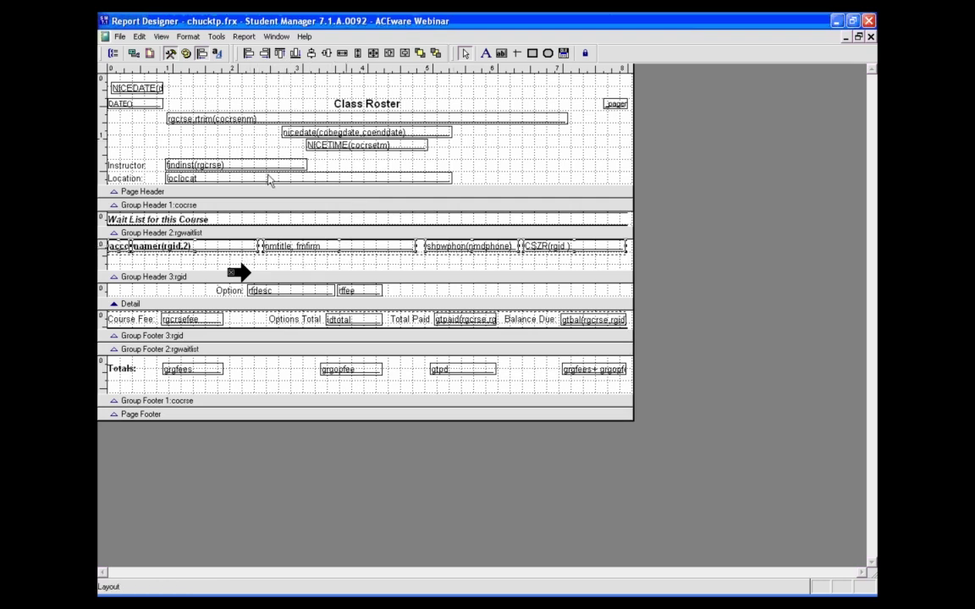
pyautogui.click(140, 36)
pyautogui.click(135, 52)
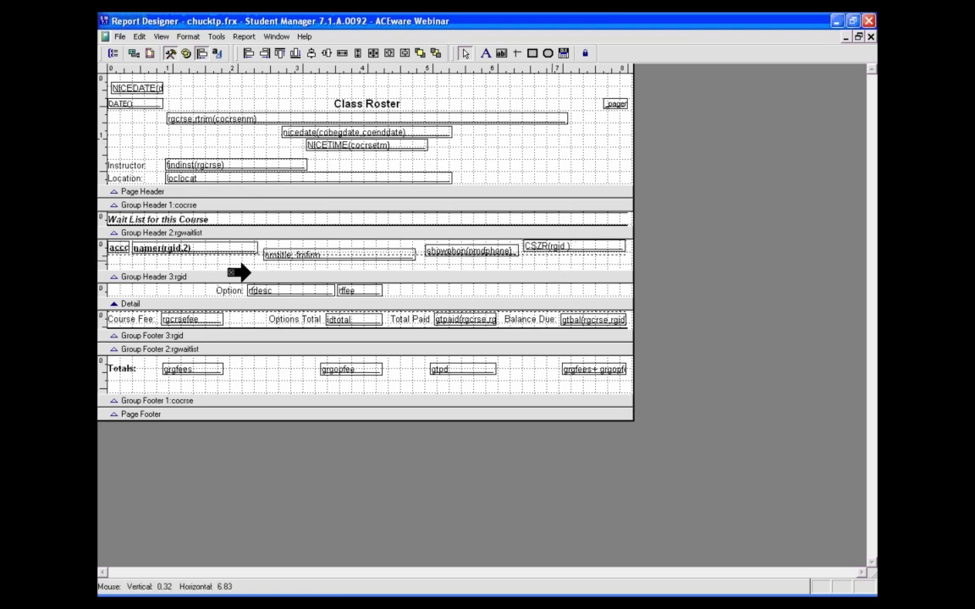
pyautogui.click(279, 264)
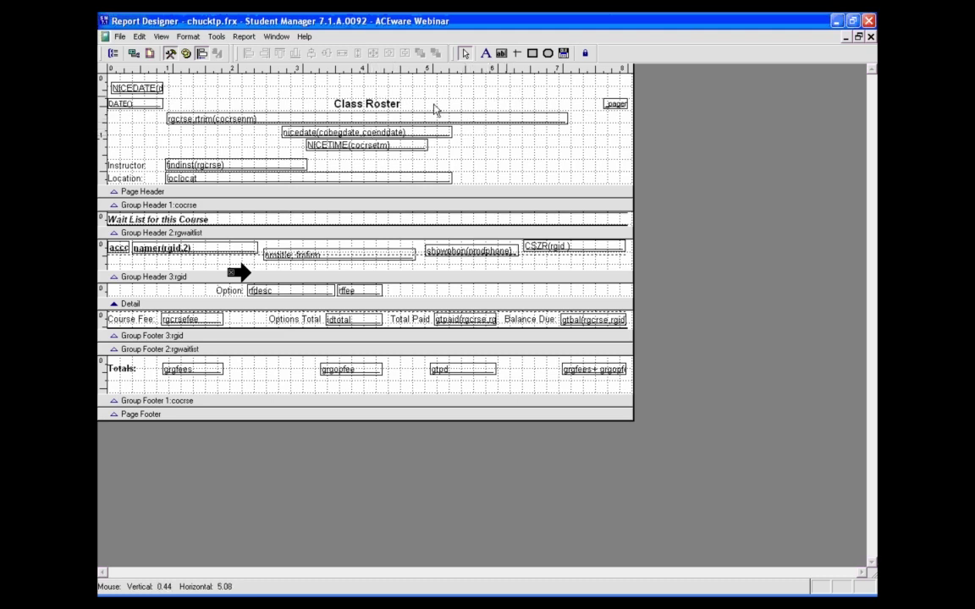
# Try selecting the Class Roster title and the three fields below it individually and with a selection rectangle, clearing the selection each time.
pyautogui.click(364, 104)
pyautogui.keyDown('shift'); pyautogui.click(379, 120); pyautogui.keyUp('shift')
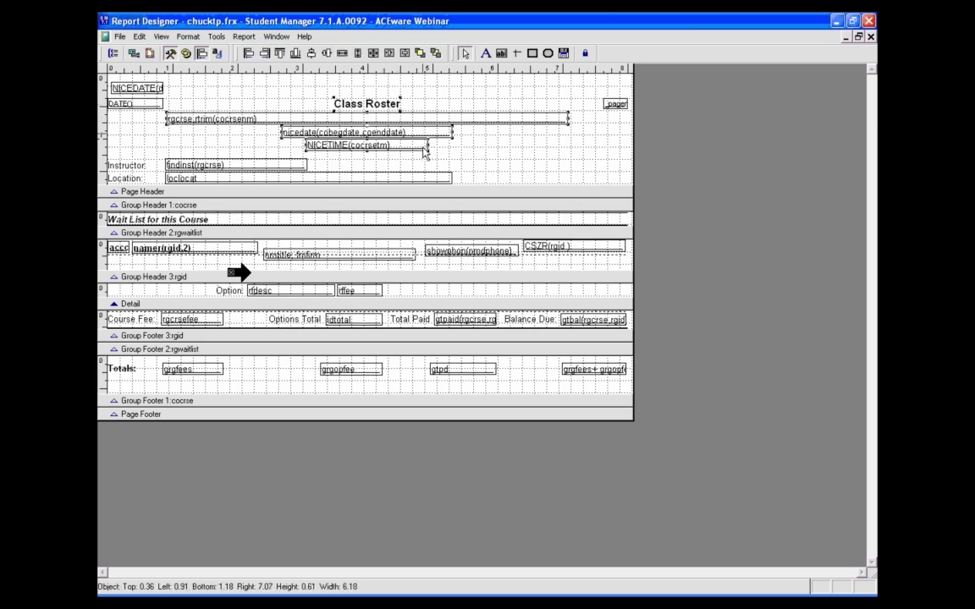
pyautogui.click(457, 91)
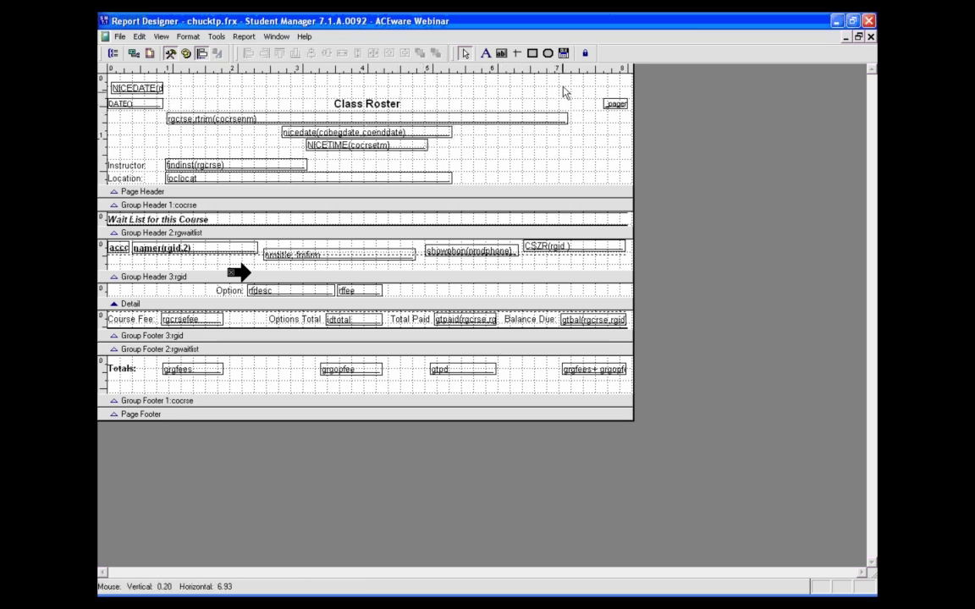
pyautogui.moveTo(563, 87); pyautogui.dragTo(326, 153)
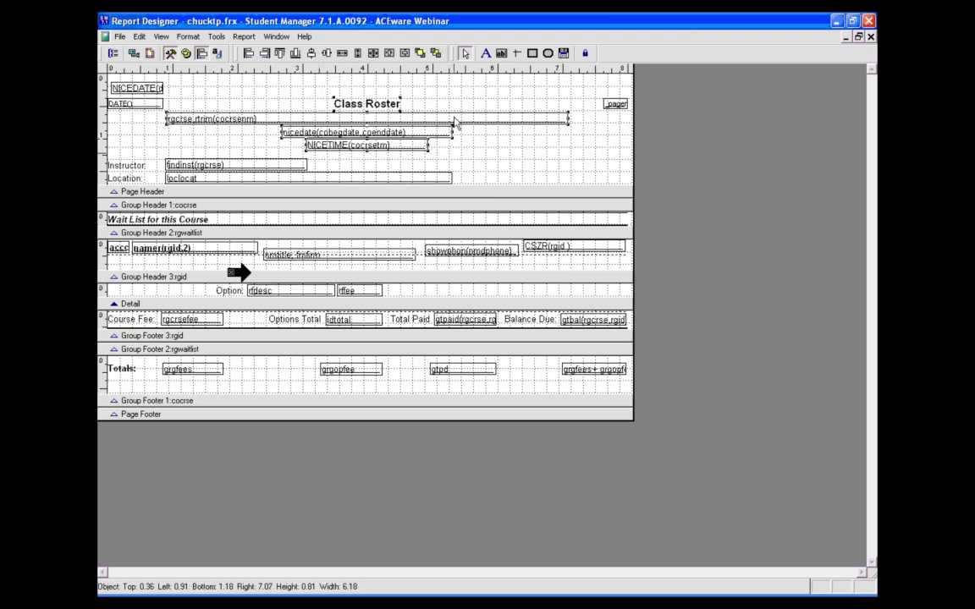
pyautogui.click(515, 154)
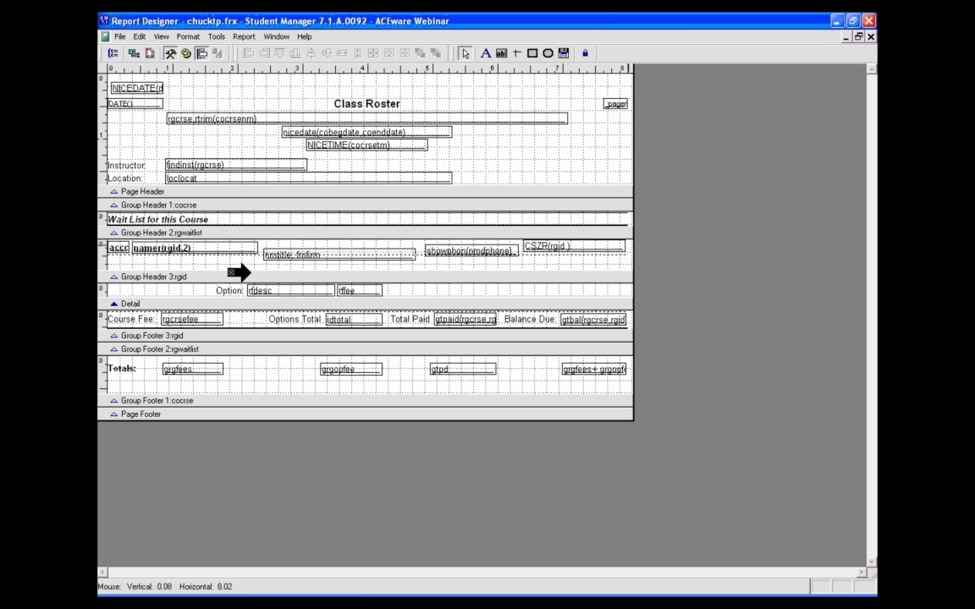
# Select all five fields in Group Header 3 together and align their top edges.
pyautogui.moveTo(529, 240); pyautogui.dragTo(107, 225)
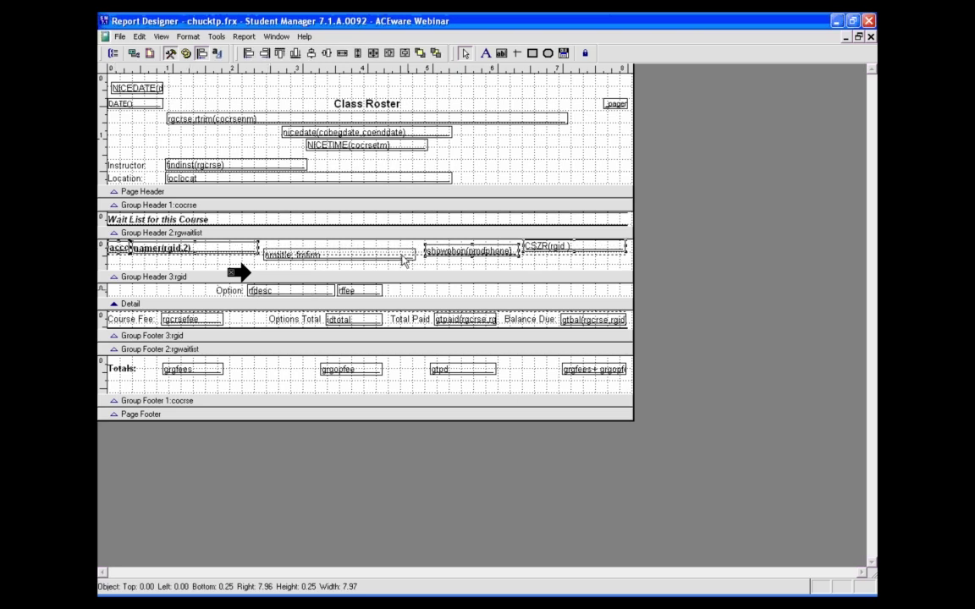
pyautogui.hotkey('shift', 'Down')
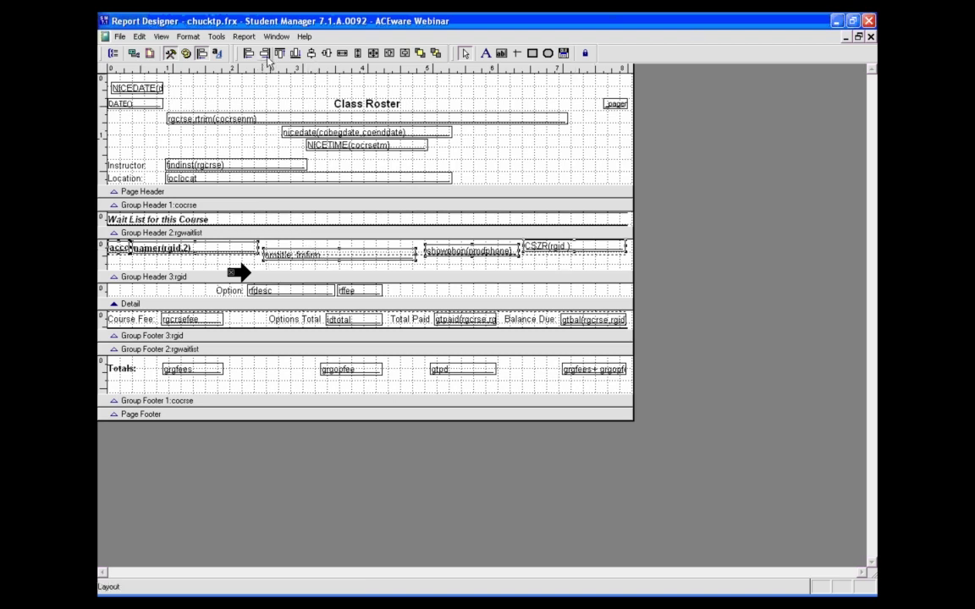
pyautogui.click(364, 125)
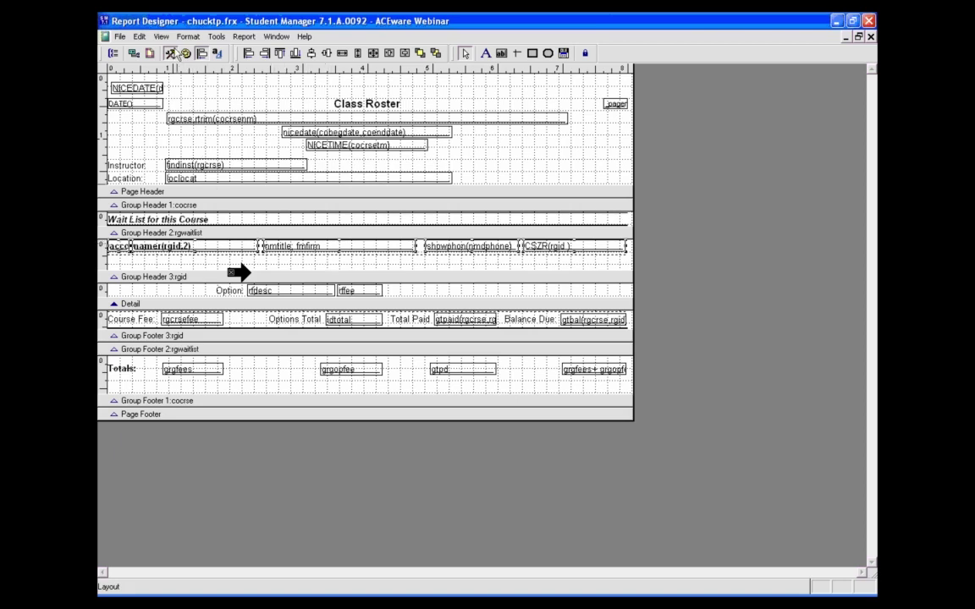
# Set the selected Group Header 3 fields' font to Arial Bold Italic, size 10, check the roster in the preview, and close it.
pyautogui.click(188, 37)
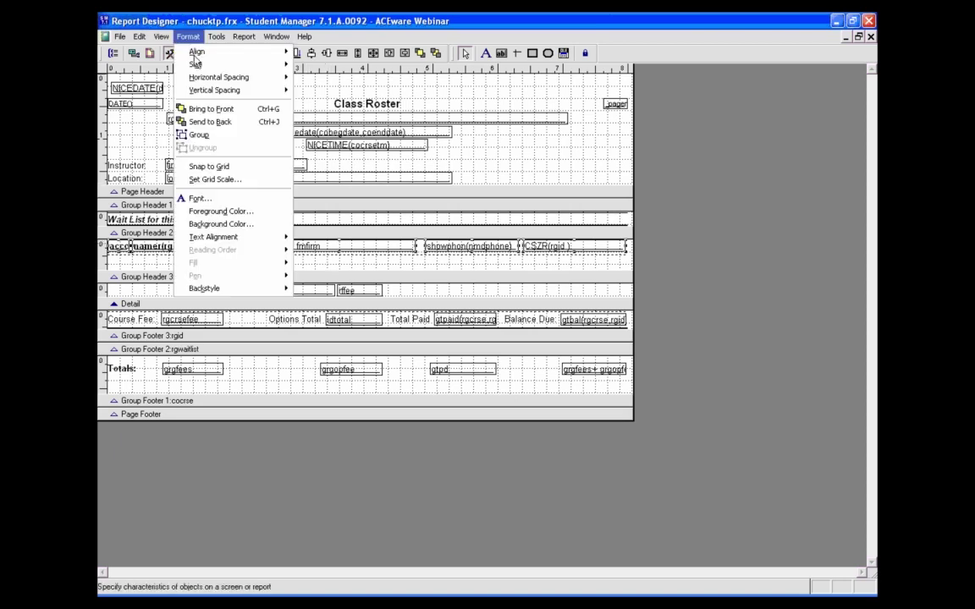
pyautogui.click(196, 198)
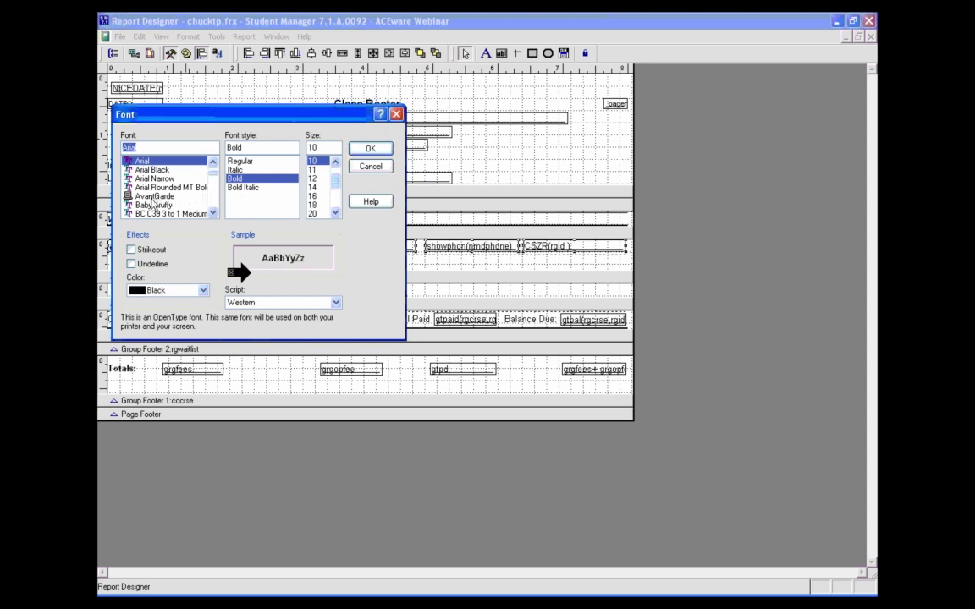
pyautogui.click(252, 188)
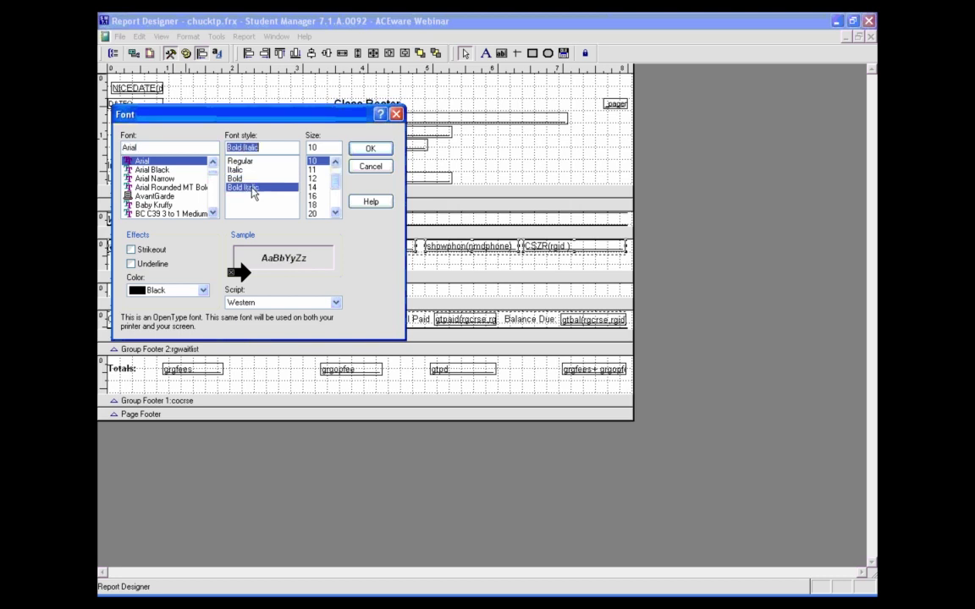
pyautogui.click(370, 148)
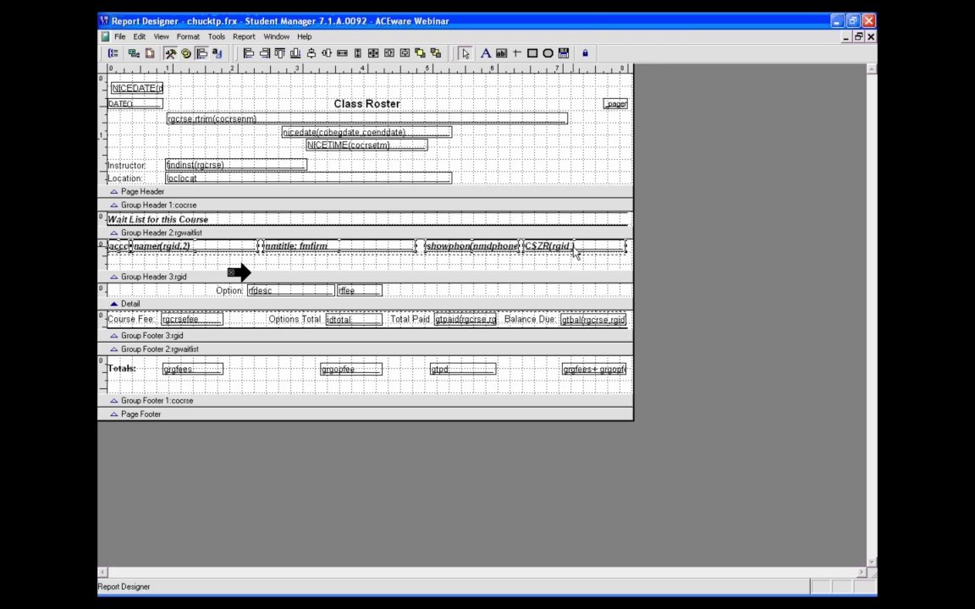
pyautogui.hotkey('ctrl', 'e')
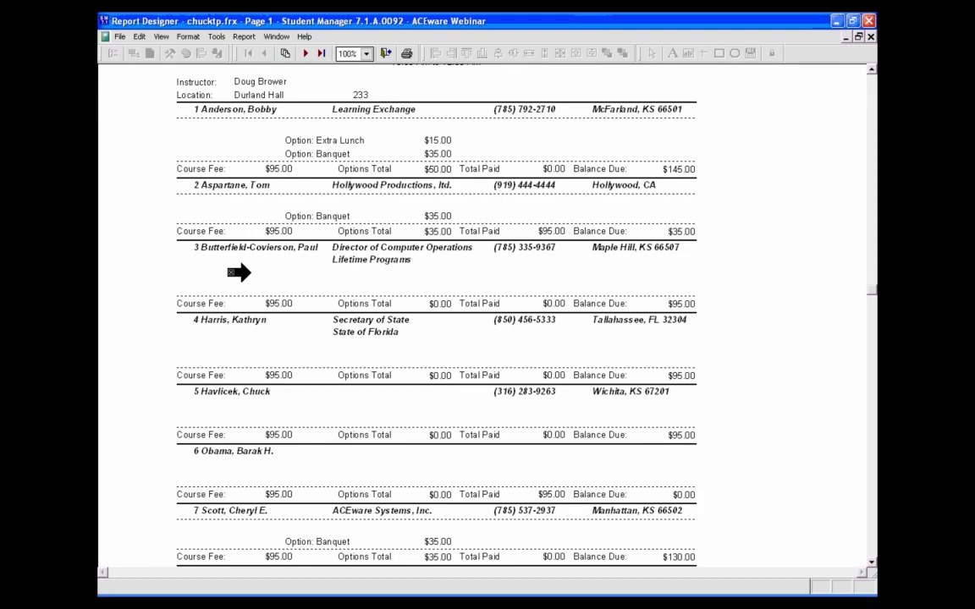
pyautogui.press('Escape')
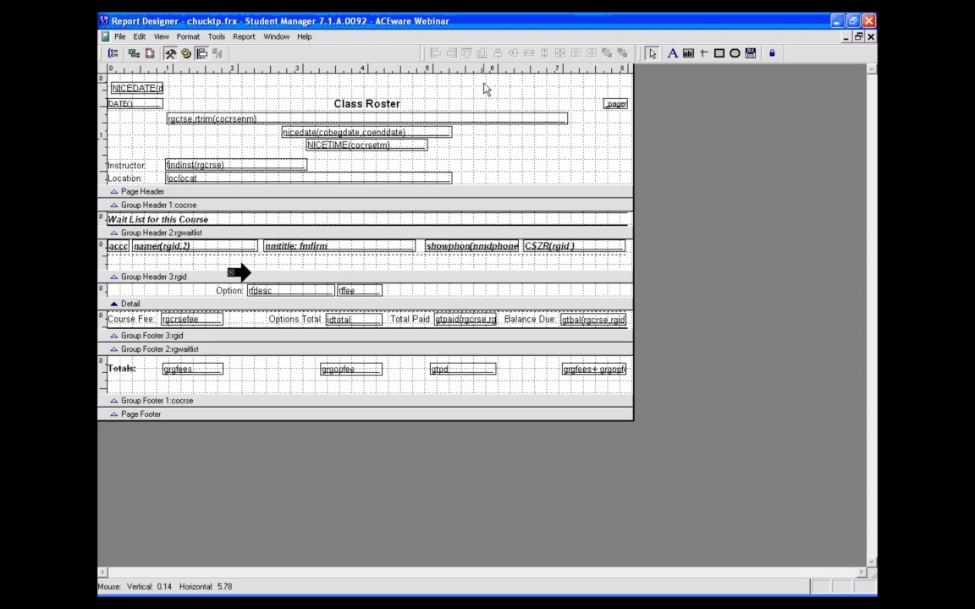
# Review the expressions of the namer and showphon fields in Group Header 3, closing each dialog afterwards without changing the expression.
pyautogui.doubleClick(182, 246)
pyautogui.click(499, 249)
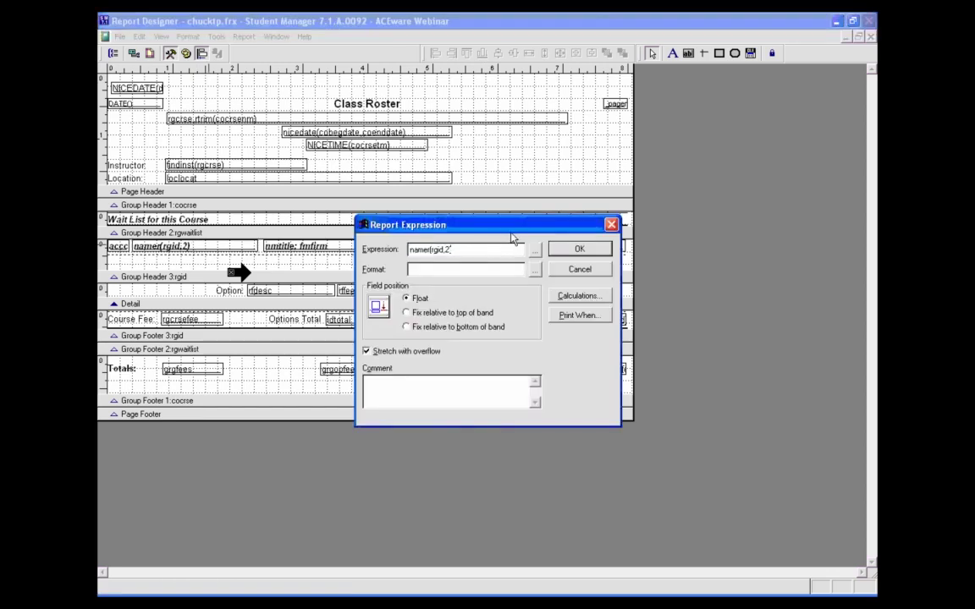
pyautogui.write(')')
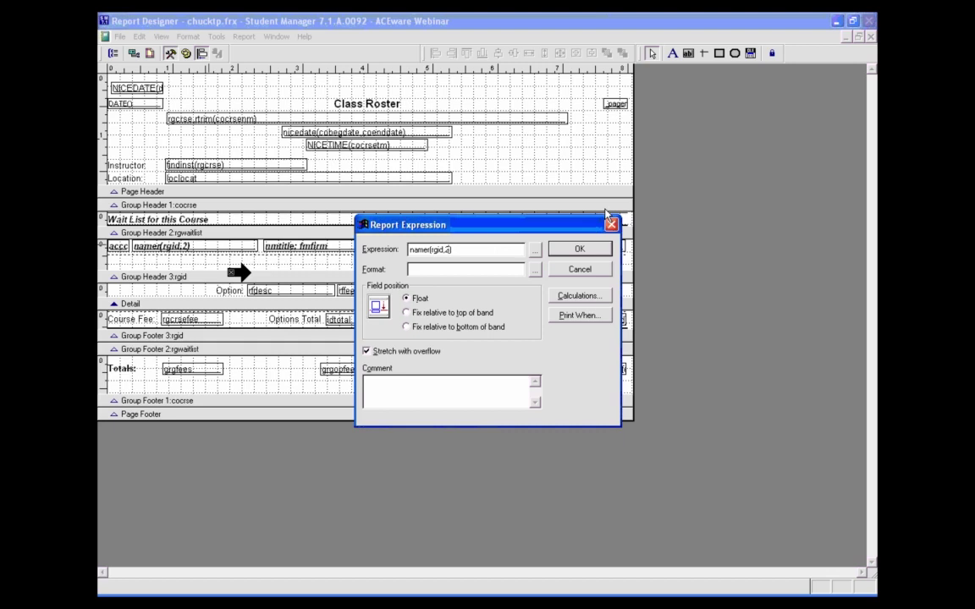
pyautogui.click(578, 271)
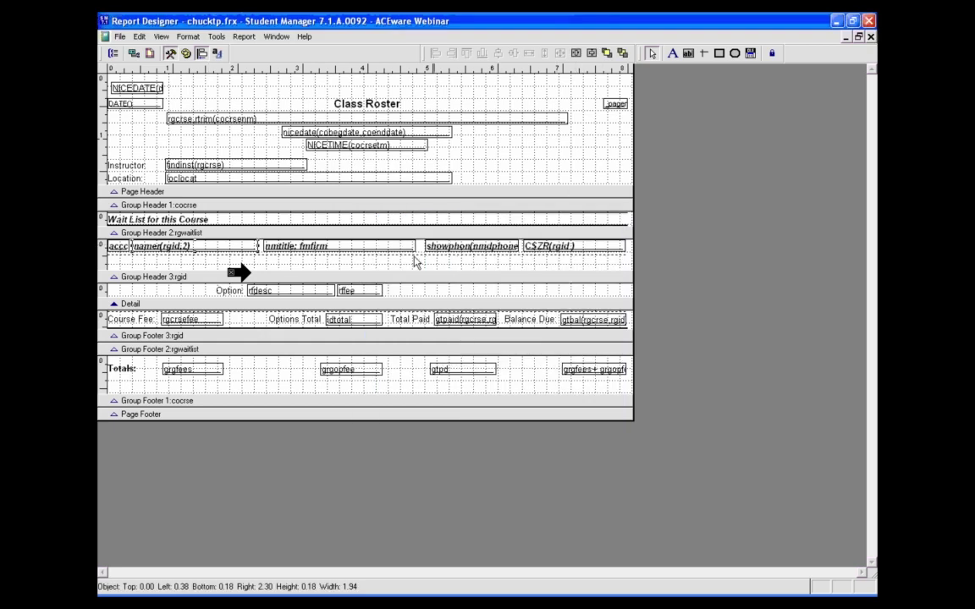
pyautogui.doubleClick(486, 251)
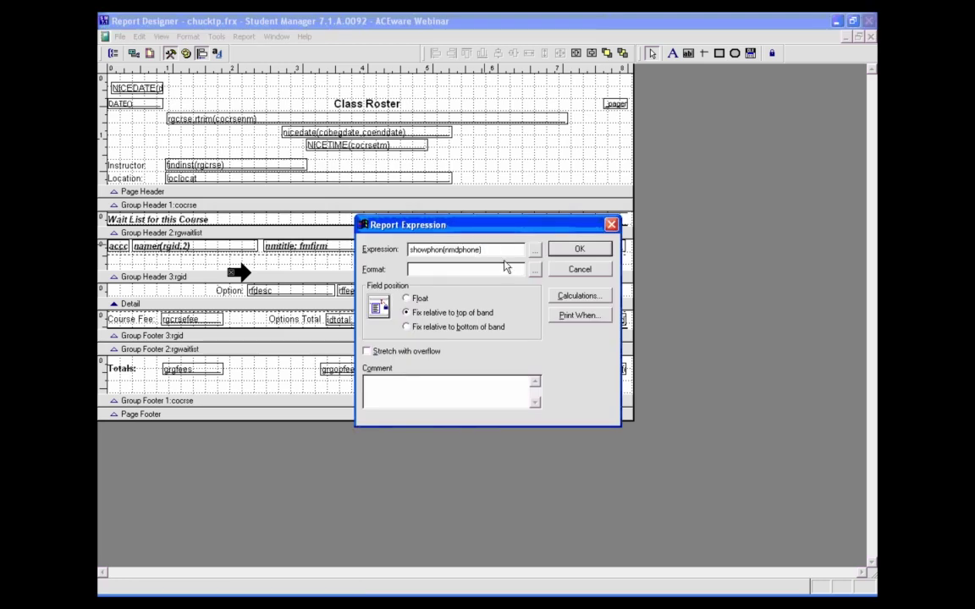
pyautogui.click(578, 249)
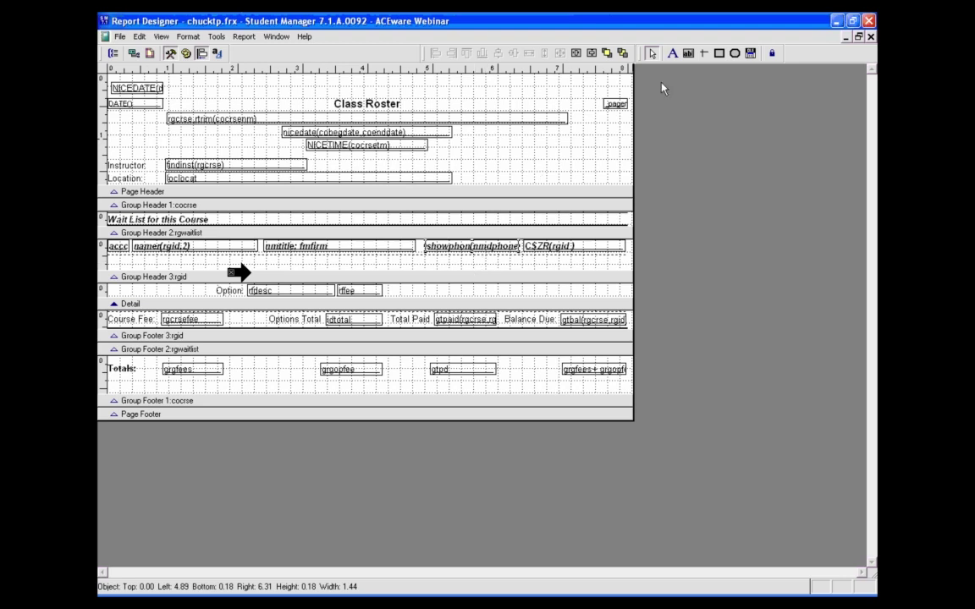
pyautogui.click(688, 54)
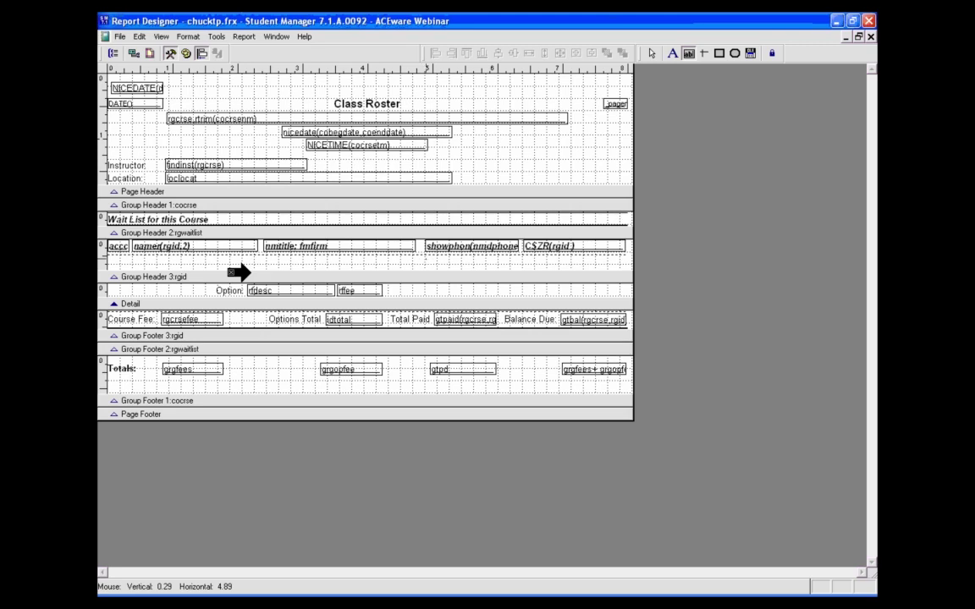
pyautogui.click(425, 258)
pyautogui.click(592, 247)
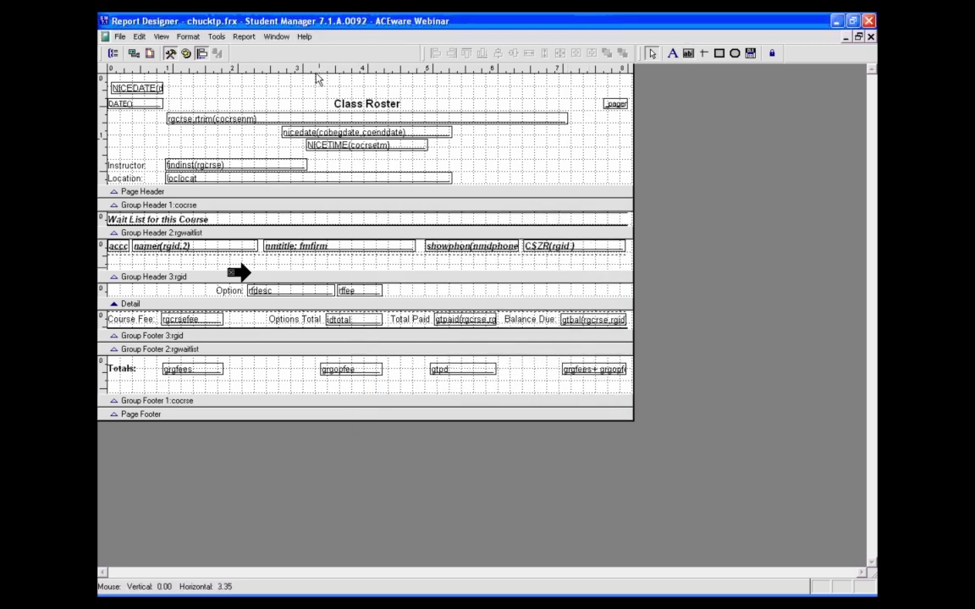
pyautogui.click(236, 239)
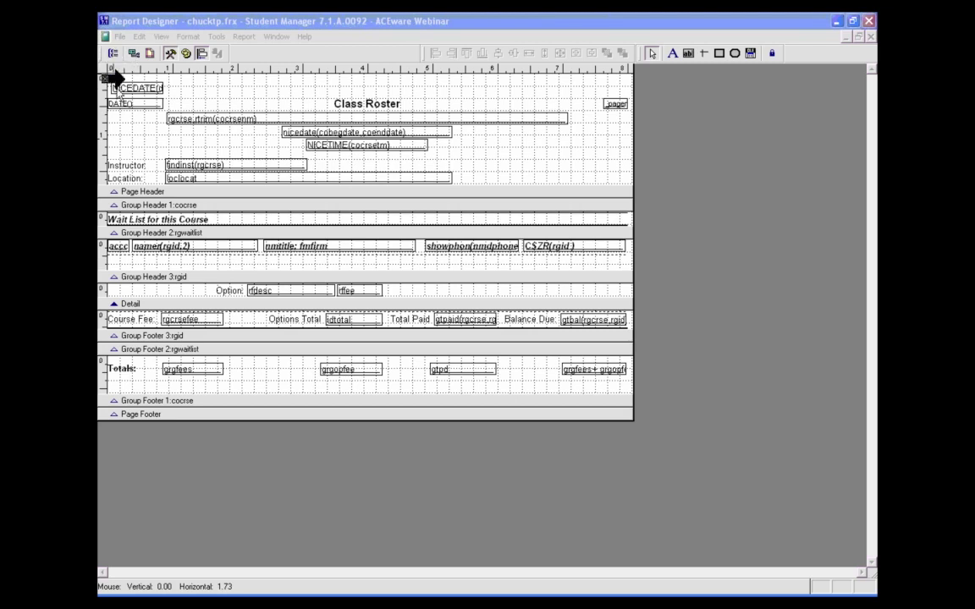
pyautogui.click(280, 102)
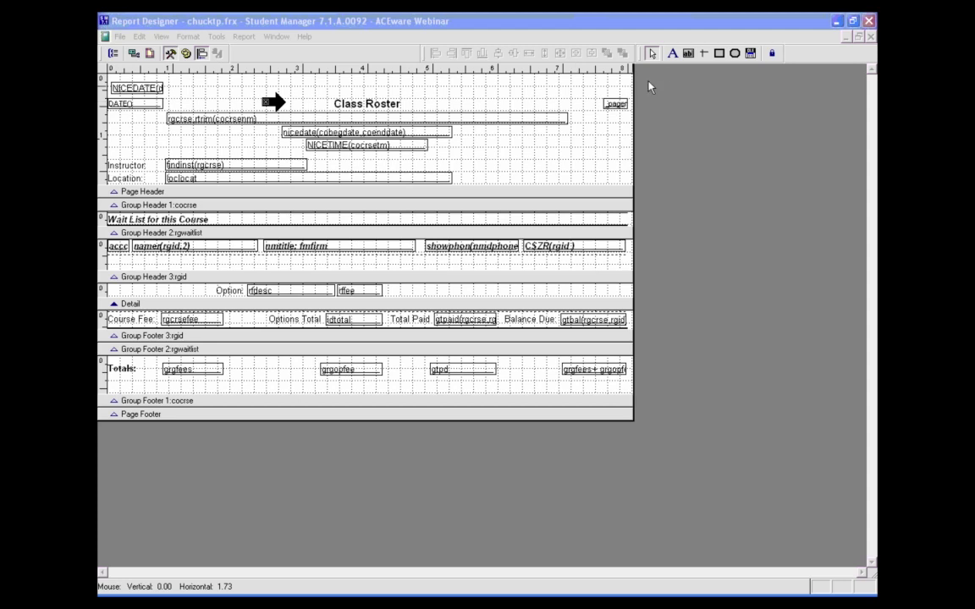
pyautogui.click(688, 53)
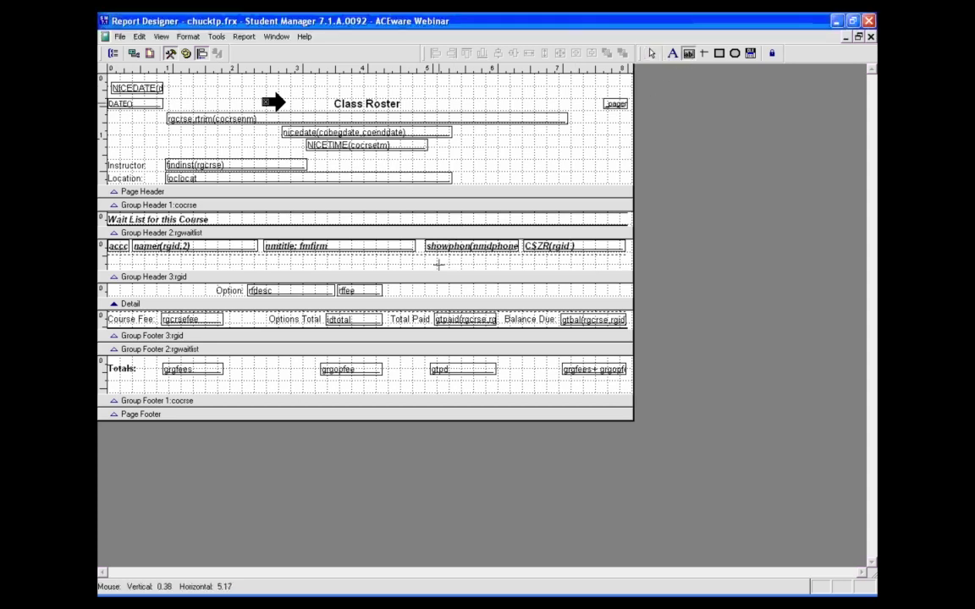
pyautogui.moveTo(425, 263); pyautogui.dragTo(518, 269)
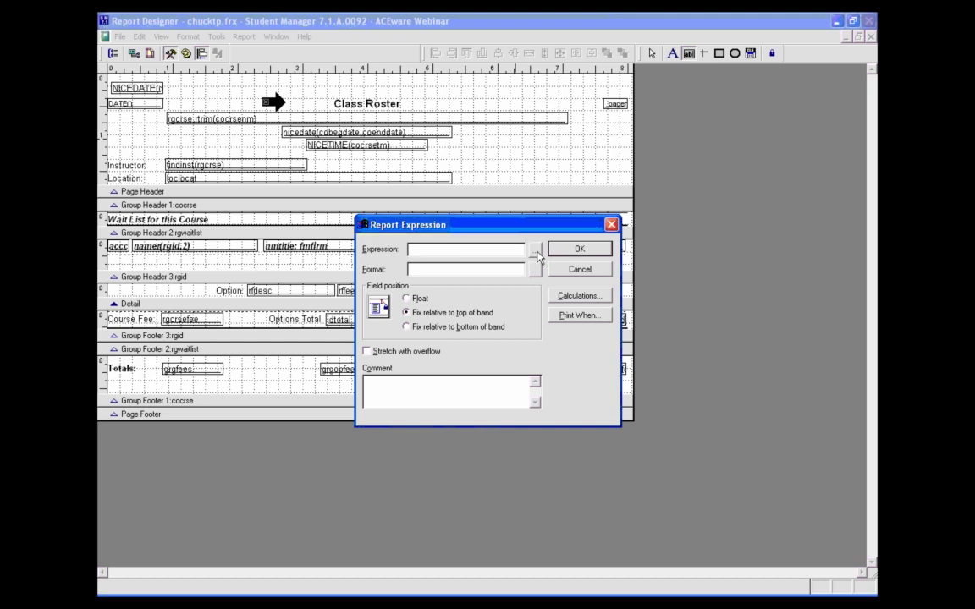
pyautogui.click(534, 250)
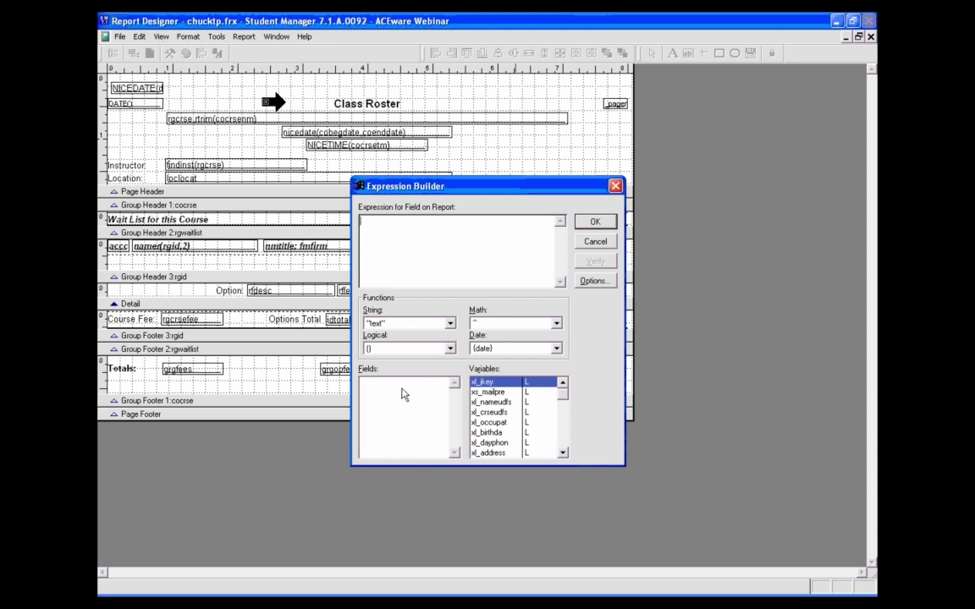
pyautogui.click(594, 243)
pyautogui.click(579, 269)
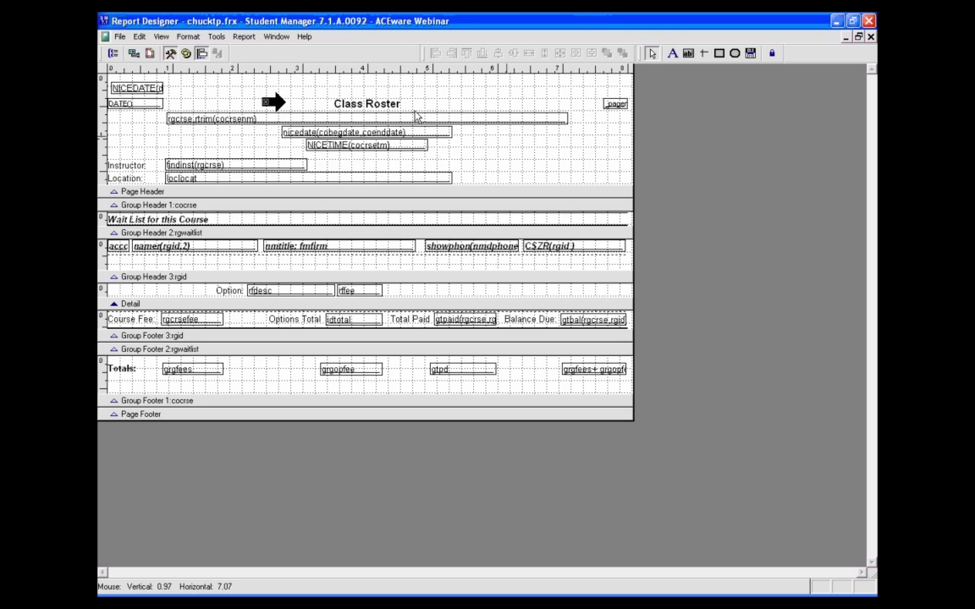
# Open the report's data environment and enlarge both its window and the second cursor5 field list.
pyautogui.click(134, 55)
pyautogui.click(457, 354)
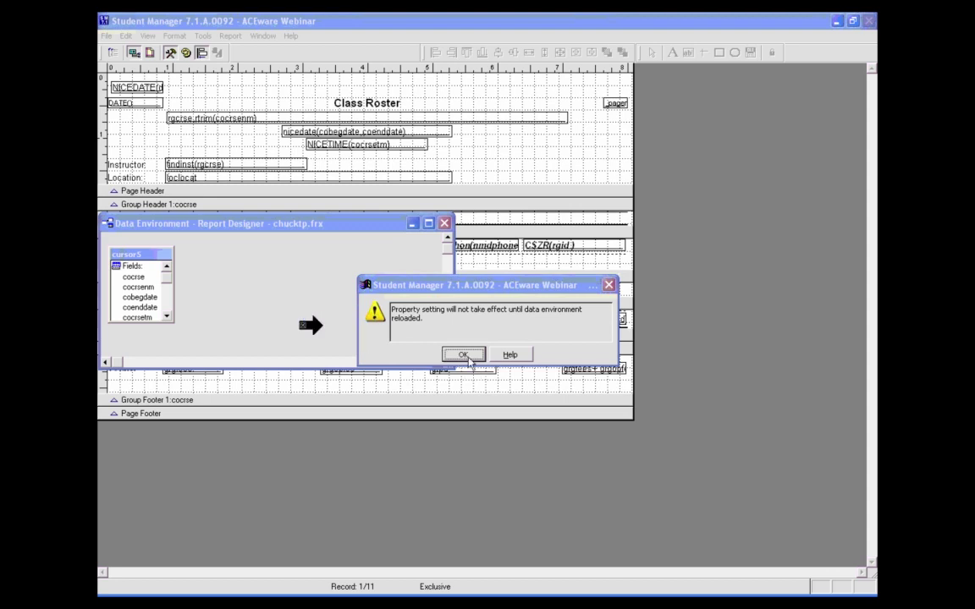
pyautogui.click(463, 354)
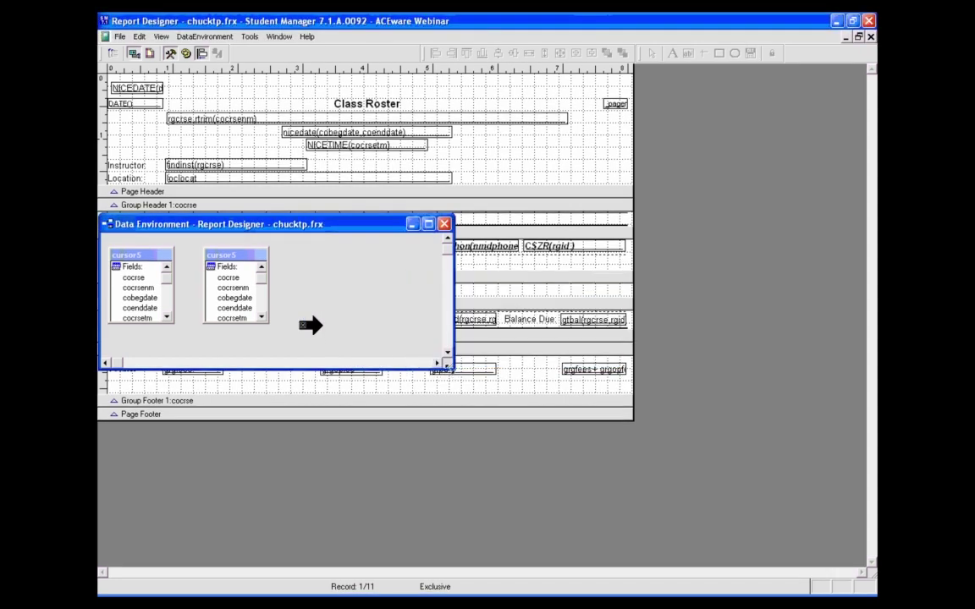
pyautogui.moveTo(453, 367); pyautogui.dragTo(377, 565)
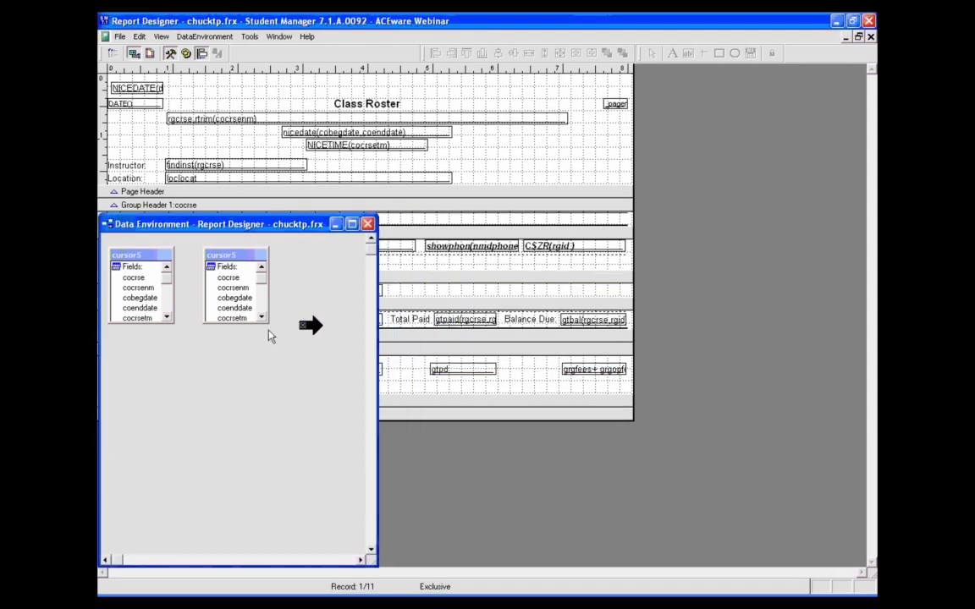
pyautogui.moveTo(268, 321); pyautogui.dragTo(285, 552)
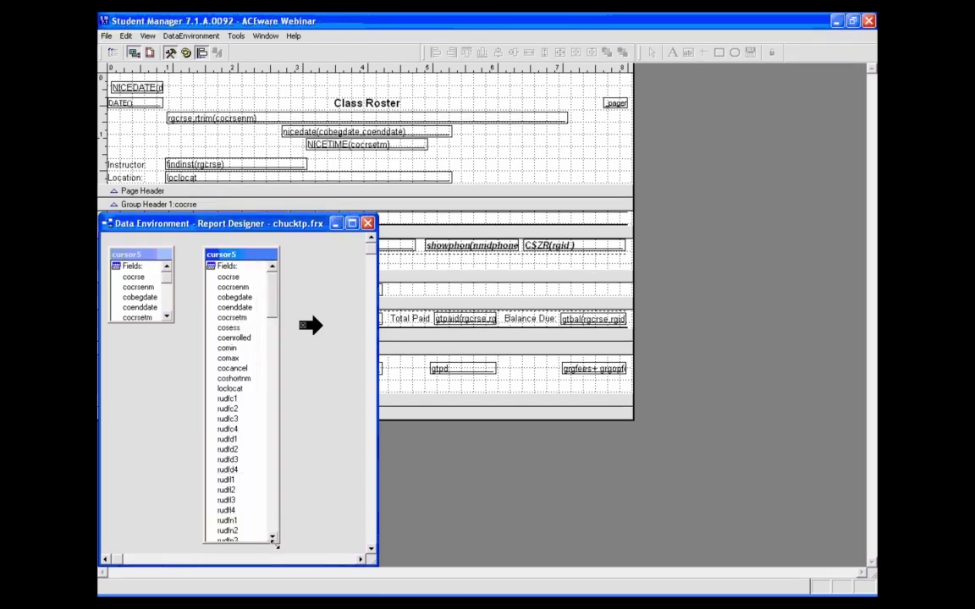
pyautogui.moveTo(244, 249); pyautogui.dragTo(244, 237)
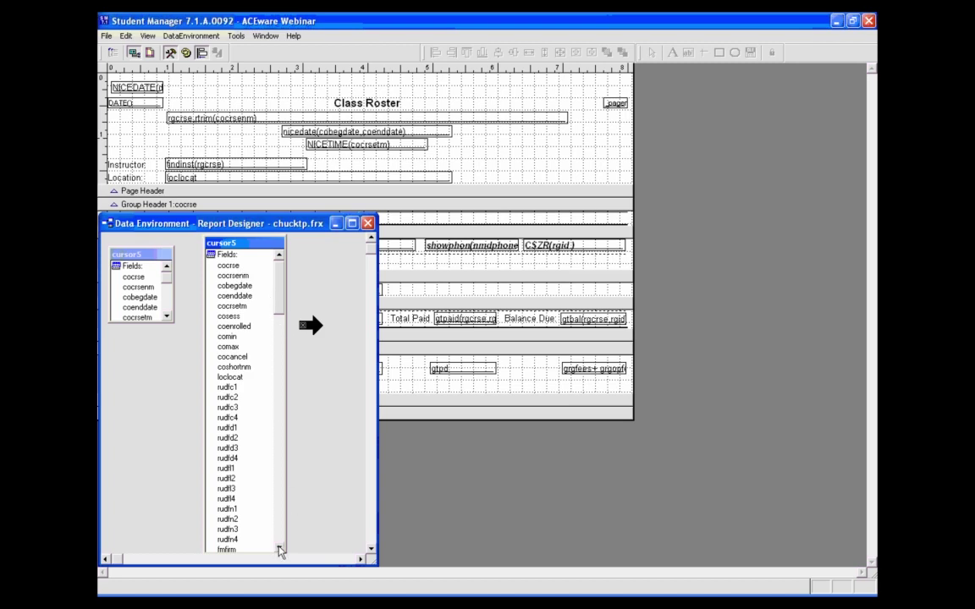
# Examine the available fields in the enlarged cursor5 list, from the course fields through to the name and phone fields.
pyautogui.scroll(-4, 280, 551)
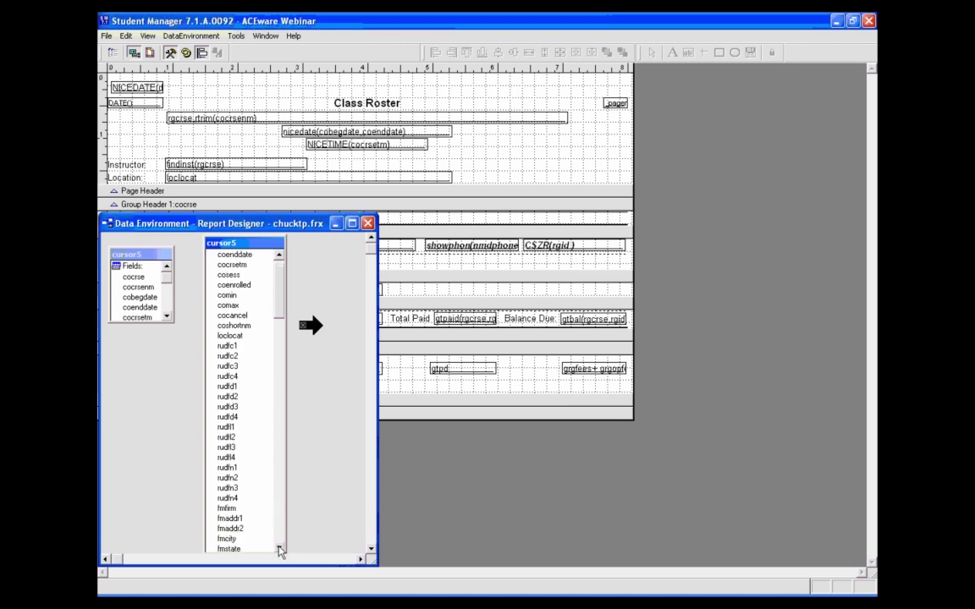
pyautogui.scroll(-5, 280, 551)
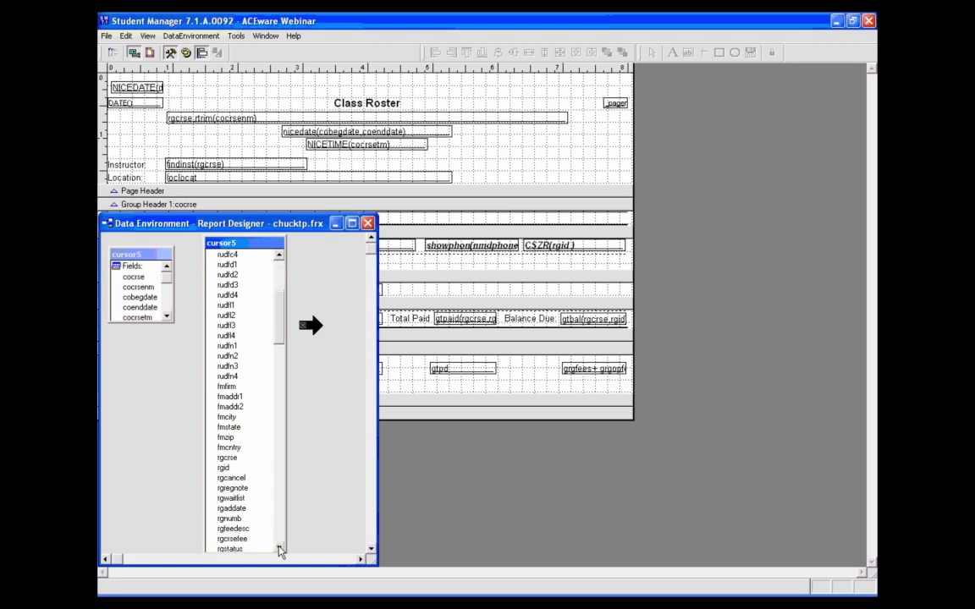
pyautogui.scroll(-2, 280, 551)
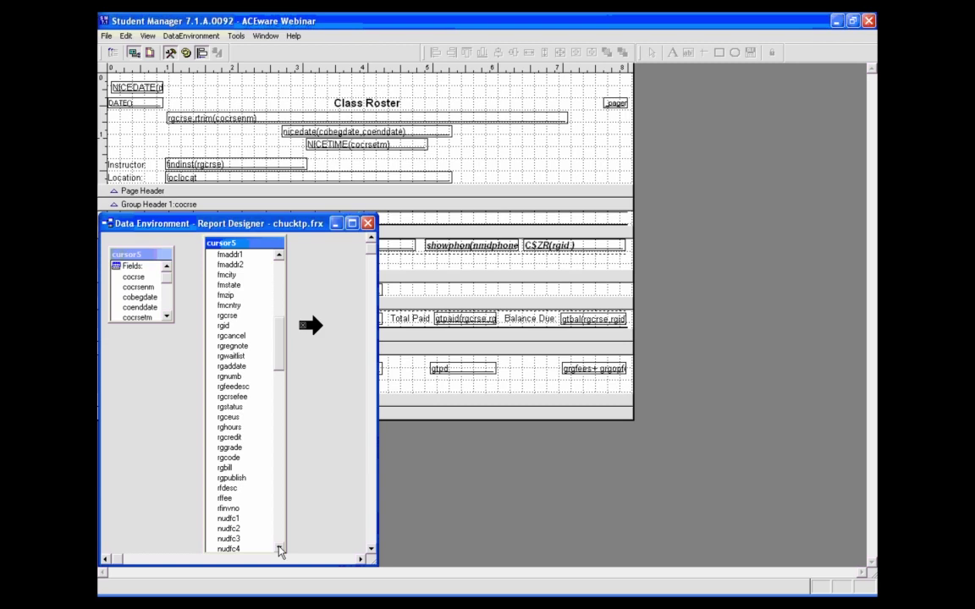
pyautogui.moveTo(275, 362); pyautogui.dragTo(276, 298)
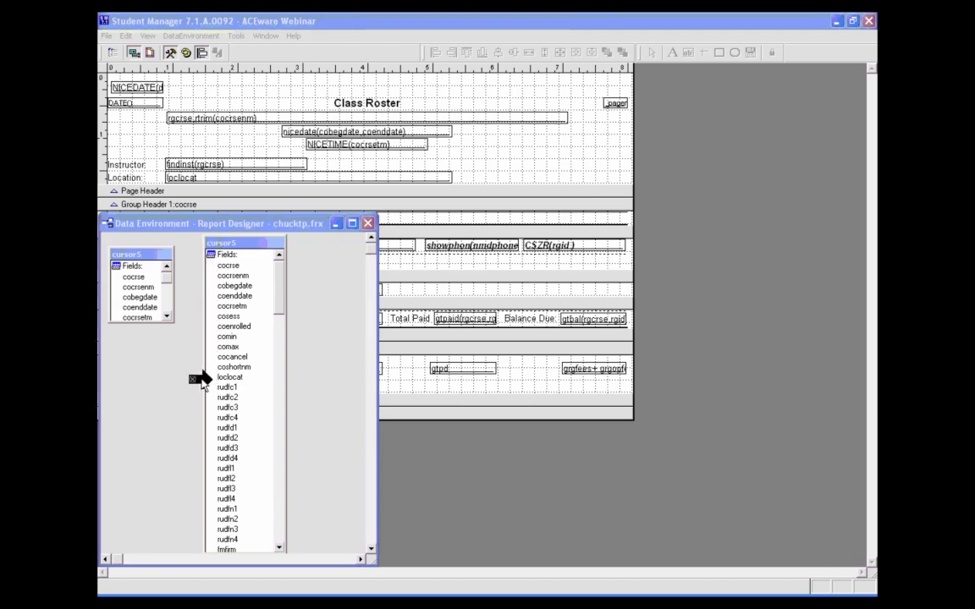
pyautogui.click(280, 549)
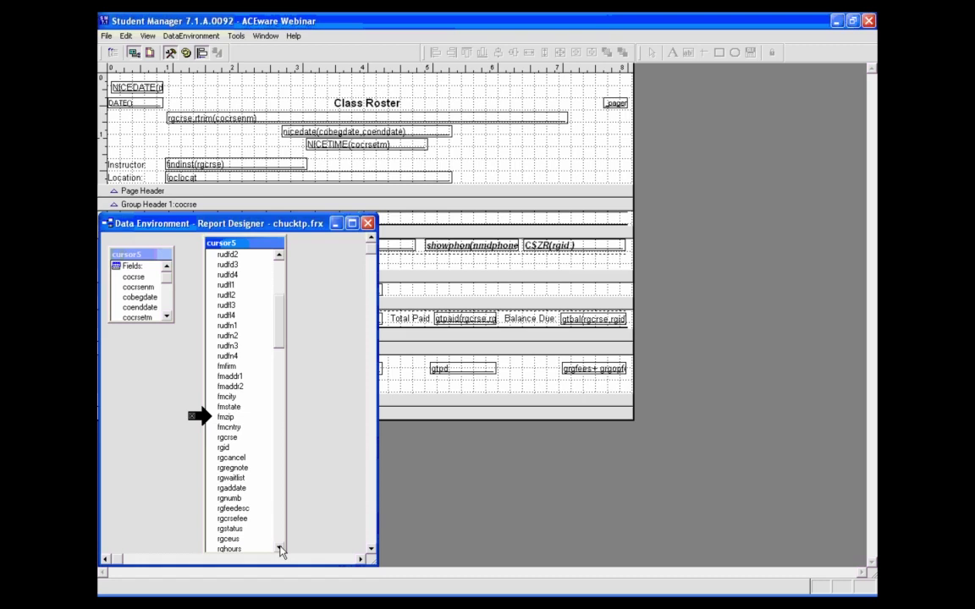
pyautogui.moveTo(280, 548); pyautogui.dragTo(280, 549)
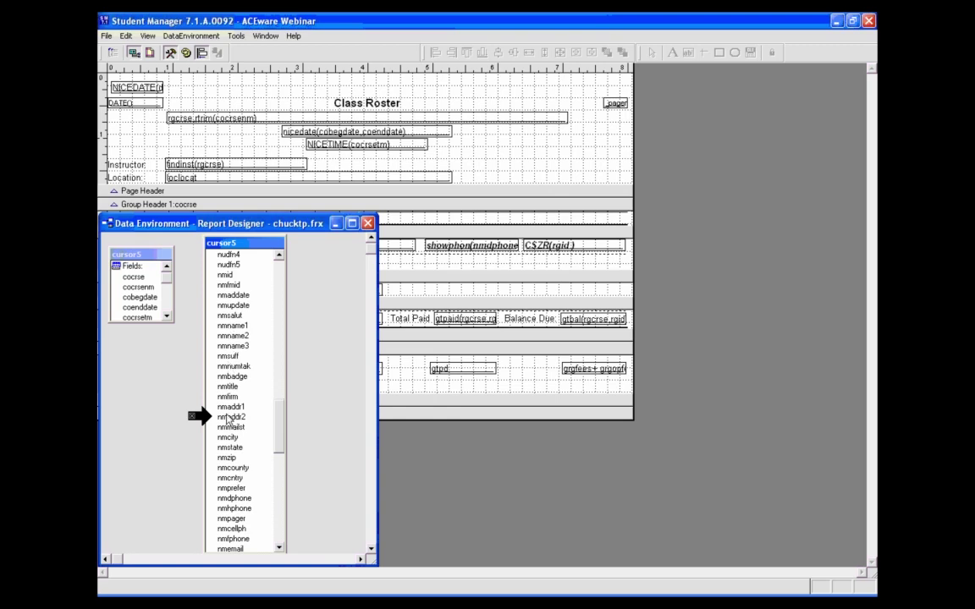
pyautogui.moveTo(280, 548); pyautogui.dragTo(280, 548)
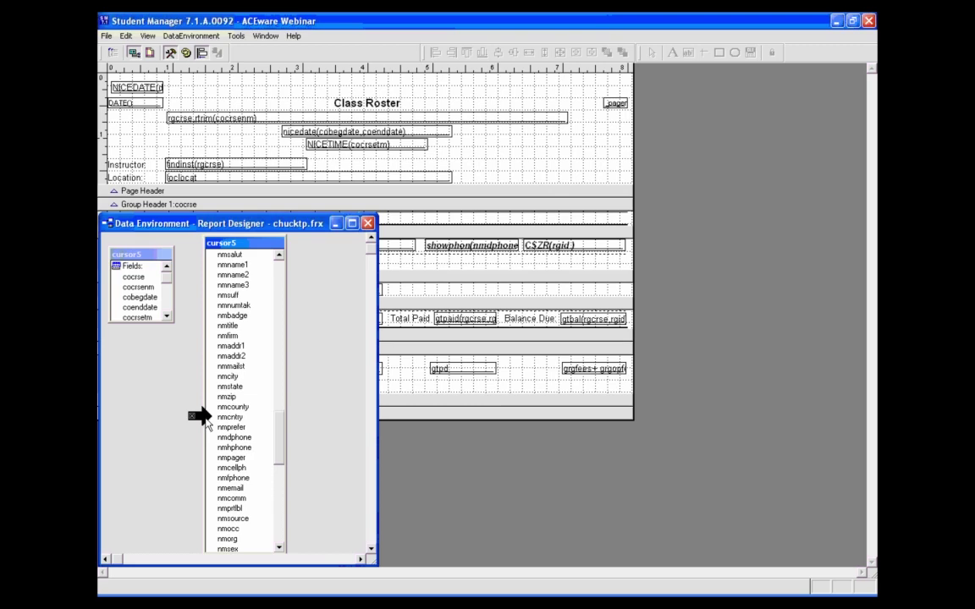
pyautogui.click(207, 439)
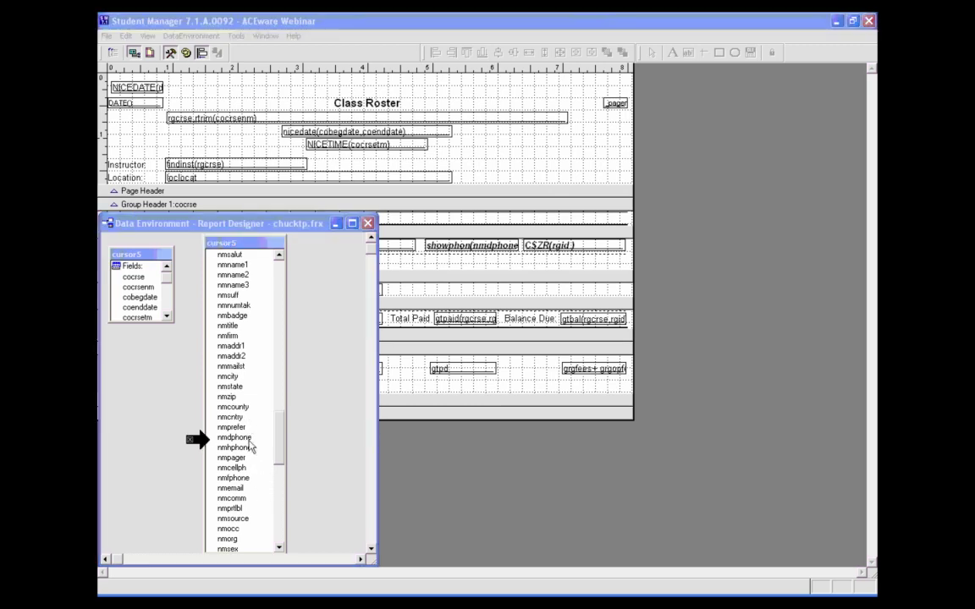
# Add the nmdphone and nmemail fields from cursor5 to the empty line of Group Header 3 and close the data environment.
pyautogui.click(240, 437)
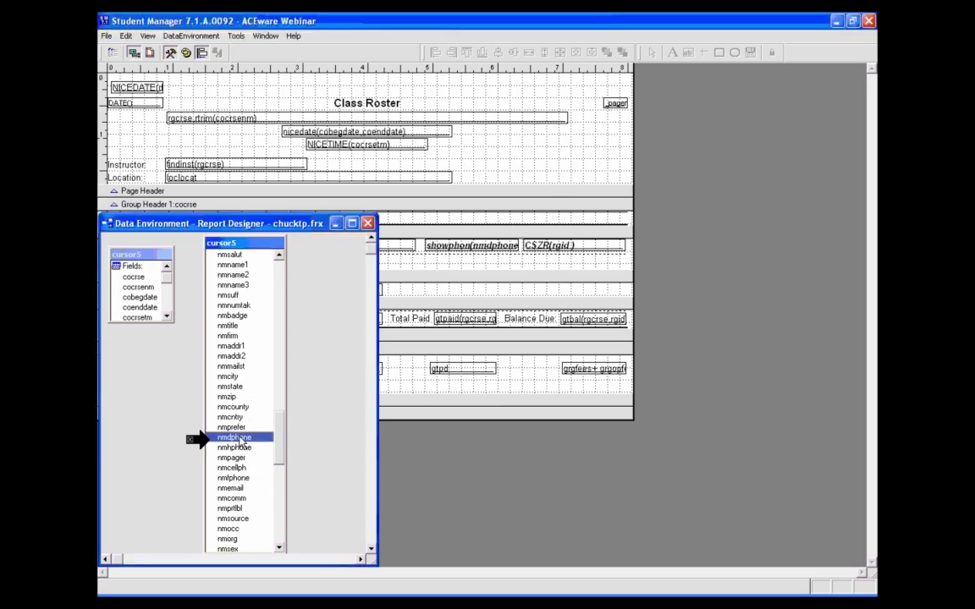
pyautogui.moveTo(241, 440); pyautogui.dragTo(482, 261)
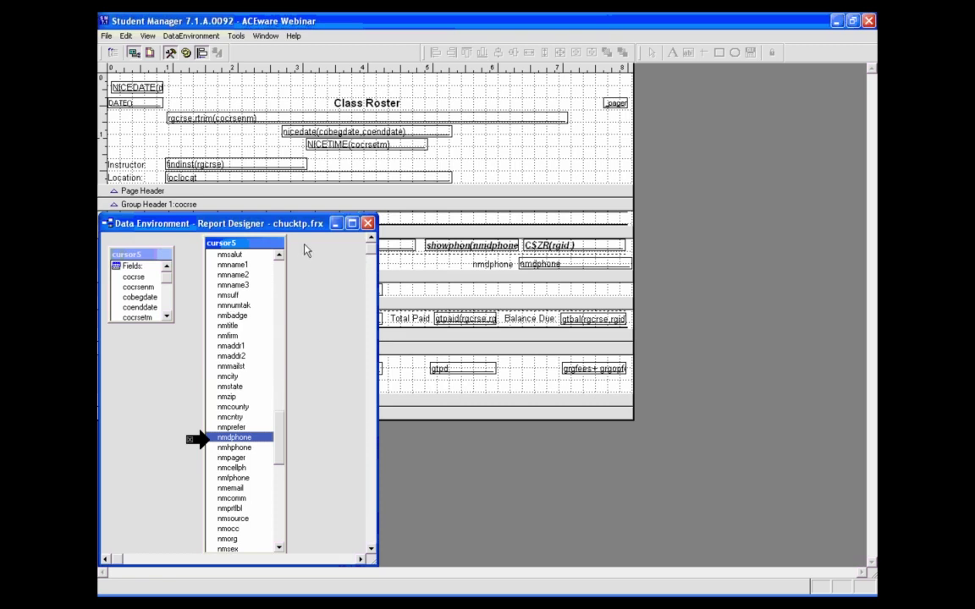
pyautogui.moveTo(271, 223); pyautogui.dragTo(218, 254)
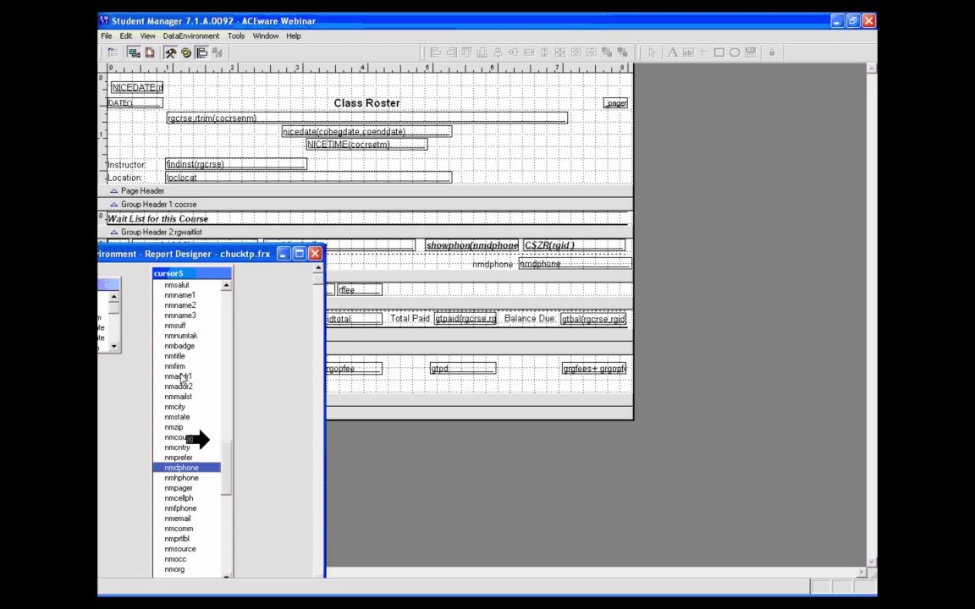
pyautogui.moveTo(182, 521); pyautogui.dragTo(337, 268)
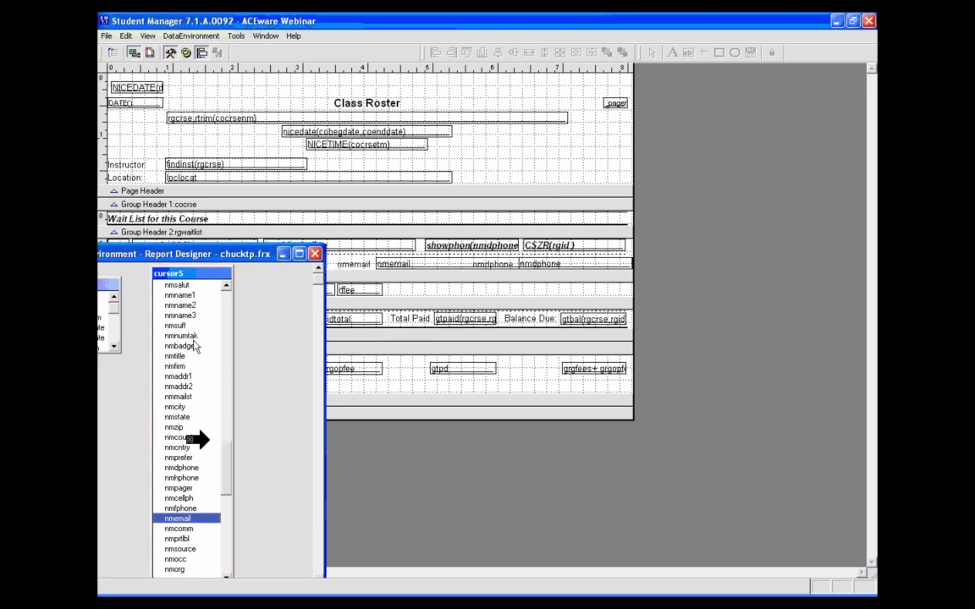
pyautogui.click(314, 254)
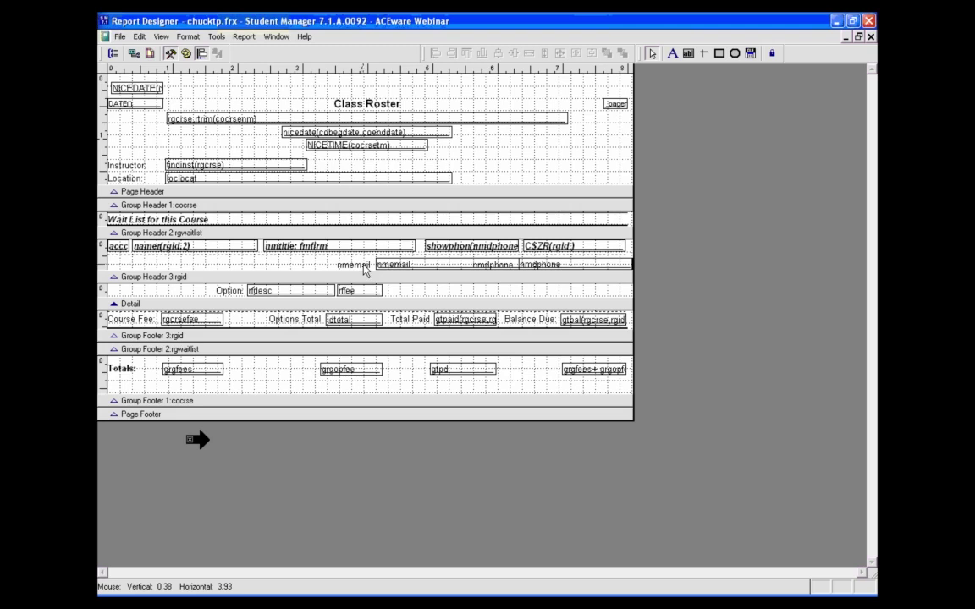
pyautogui.moveTo(193, 440); pyautogui.dragTo(332, 269)
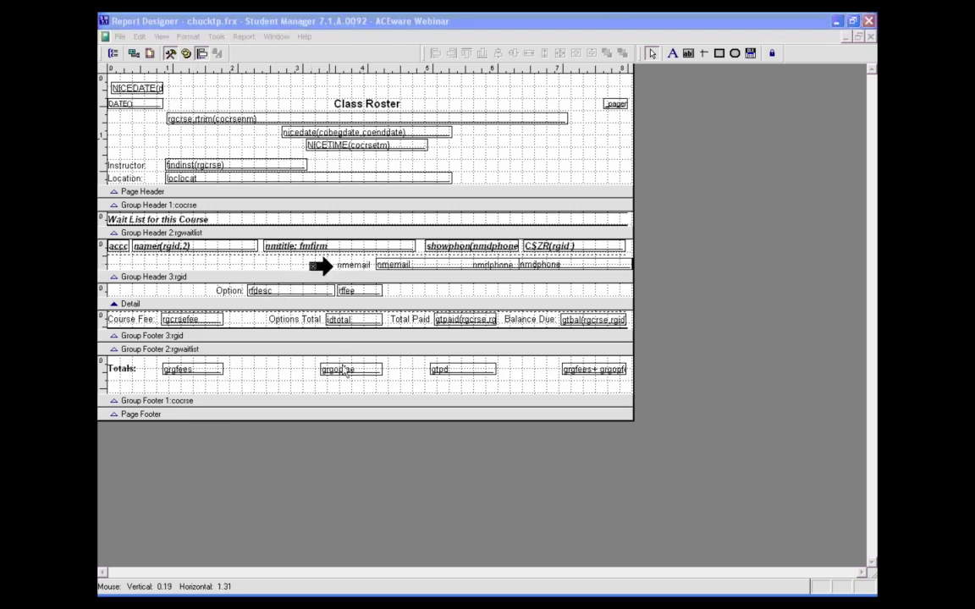
pyautogui.click(414, 266)
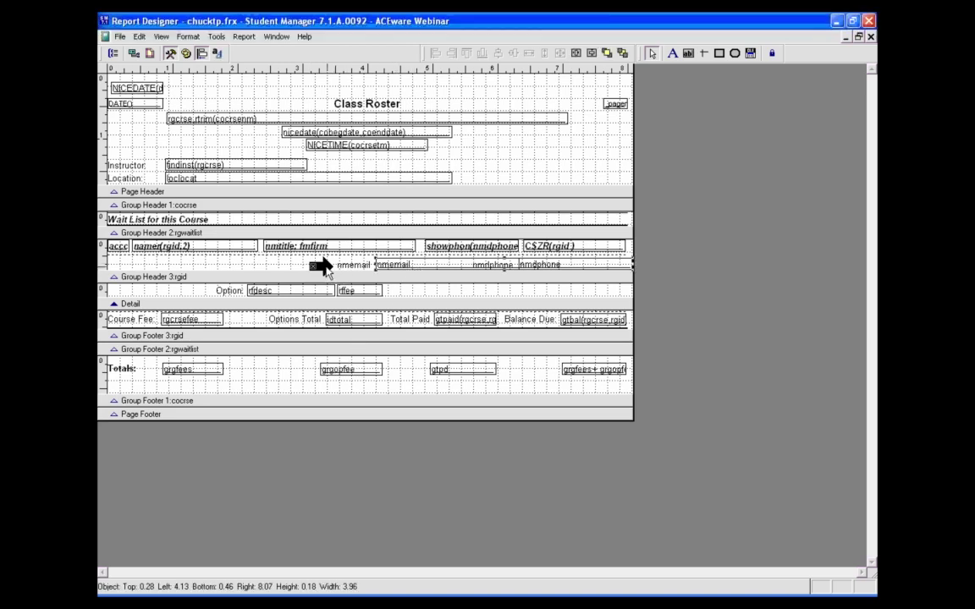
pyautogui.doubleClick(325, 267)
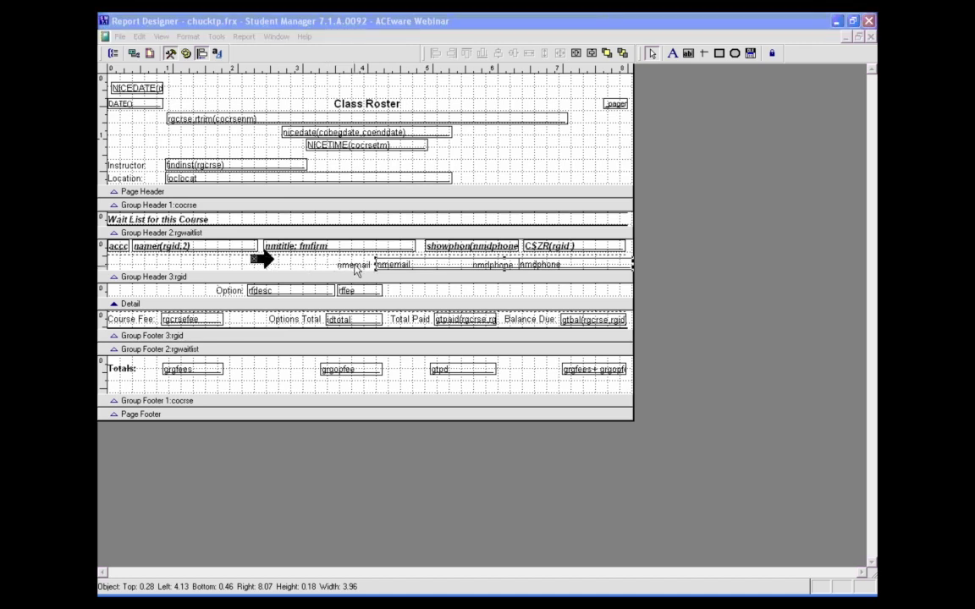
pyautogui.press('Escape')
# Delete the nmemail label in Group Header 3 and move the nmemail field left to a left position of about 1.42.
pyautogui.click(357, 269)
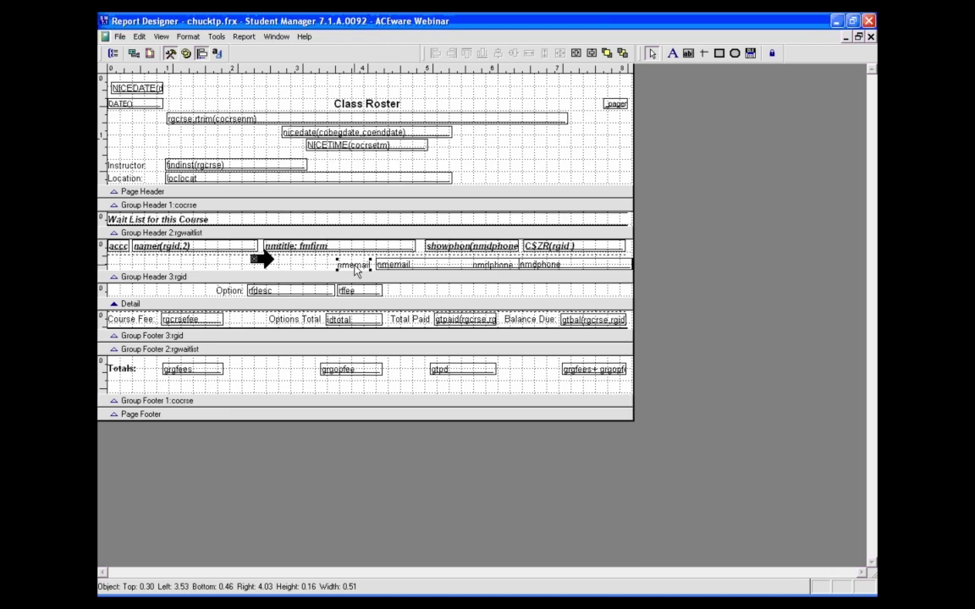
pyautogui.press('Delete')
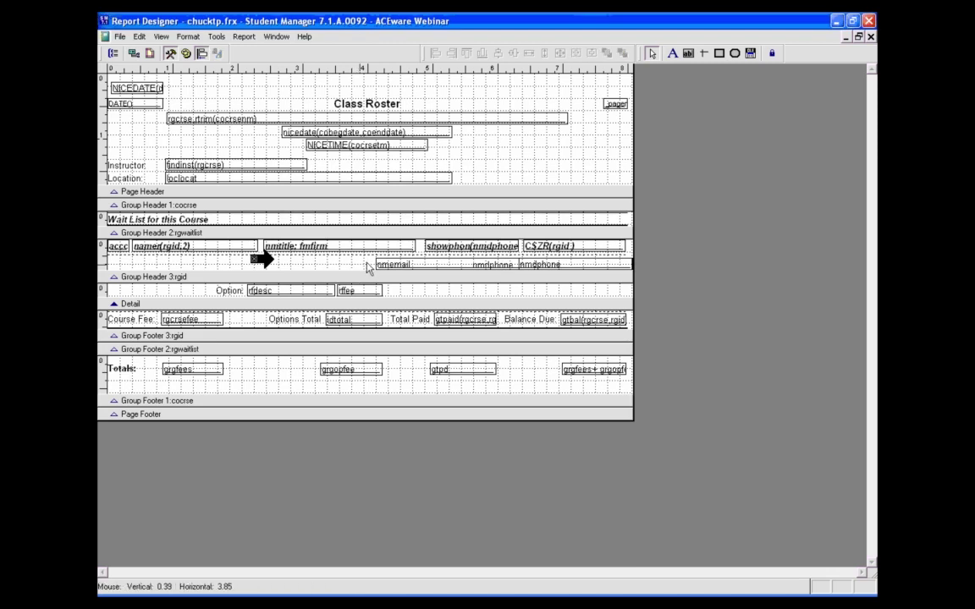
pyautogui.click(397, 270)
pyautogui.moveTo(376, 264); pyautogui.dragTo(188, 267)
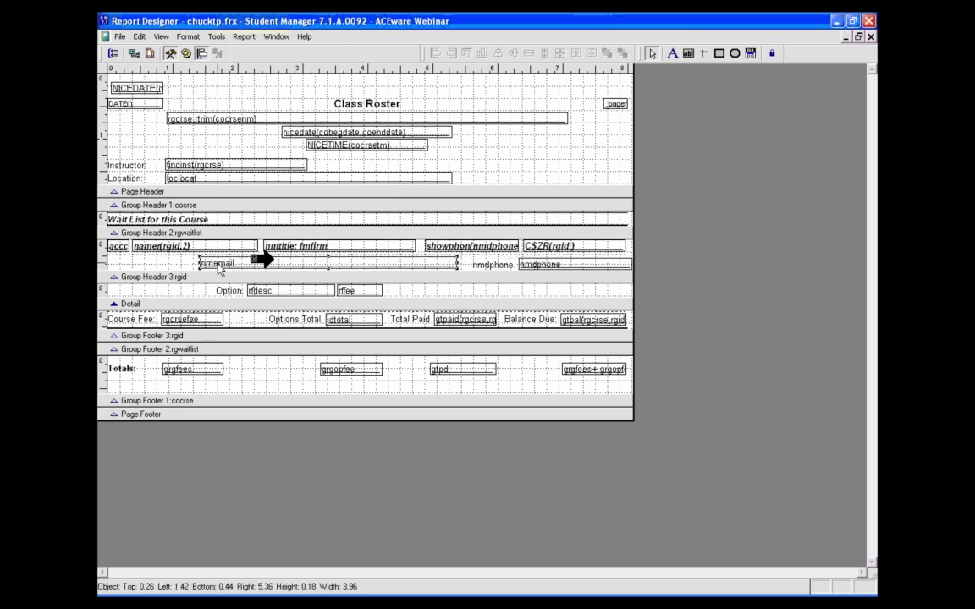
# Preview the report, check how the e-mail and phone fields print for each registrant, and return to the layout.
pyautogui.click(486, 265)
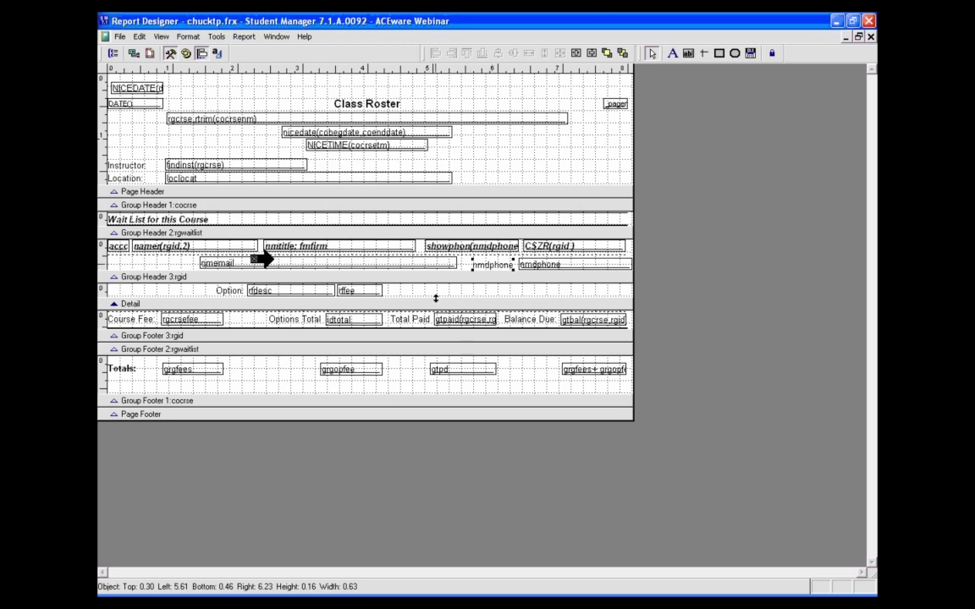
pyautogui.hotkey('ctrl', 'e')
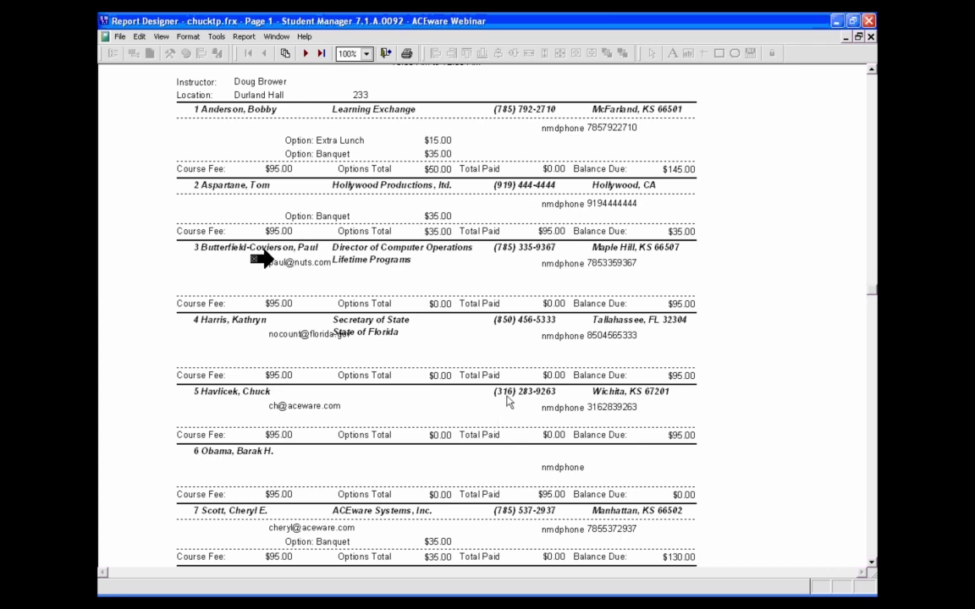
pyautogui.scroll(-9, 483, 323)
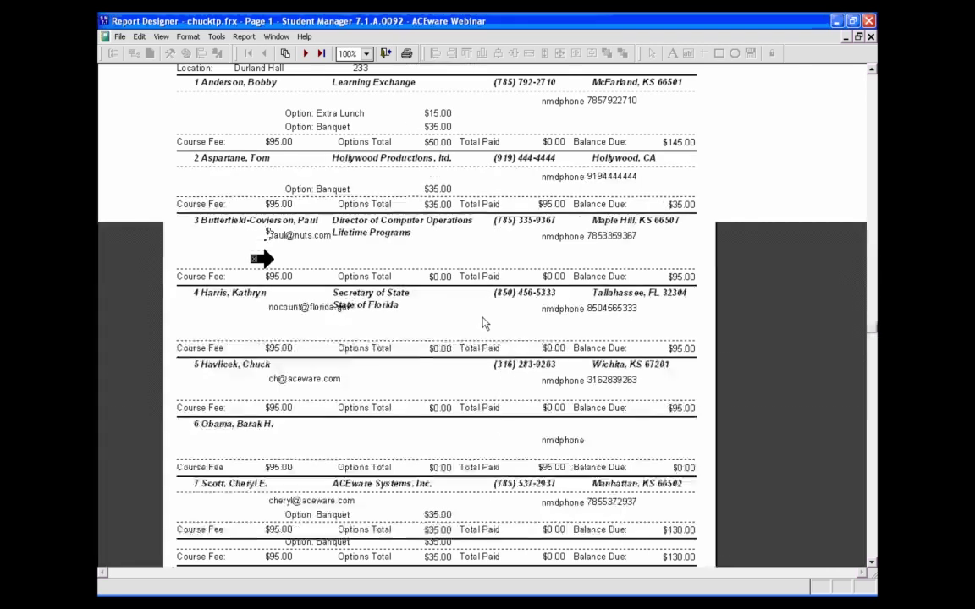
pyautogui.scroll(10, 566, 169)
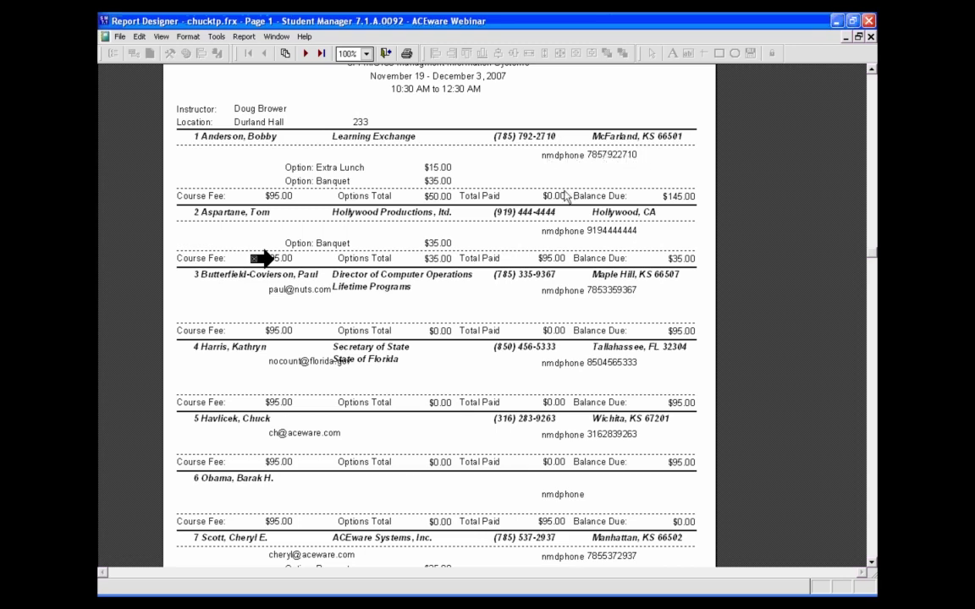
pyautogui.press('Escape')
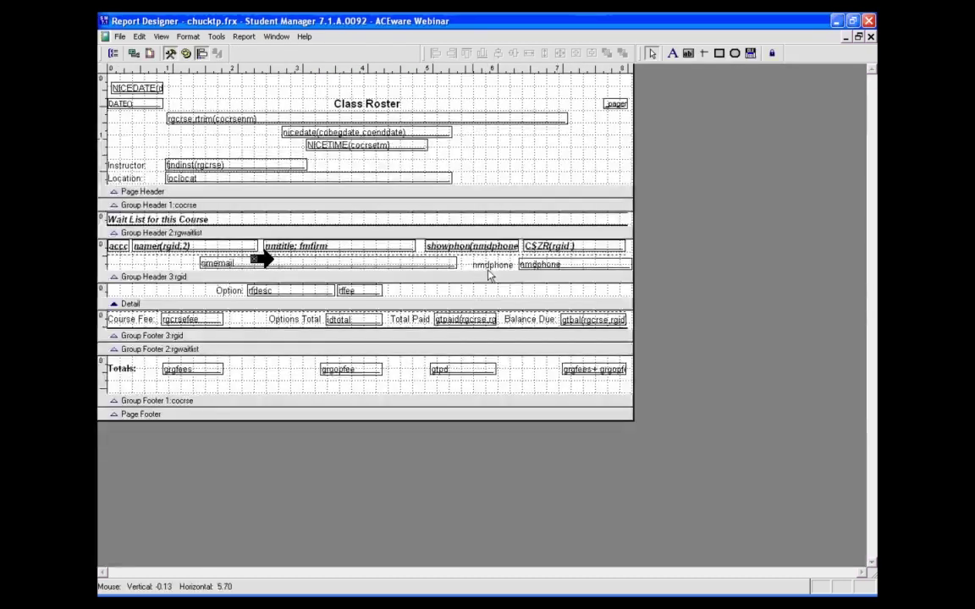
# Select the nmdphone text label in Group Header 3.
pyautogui.click(490, 267)
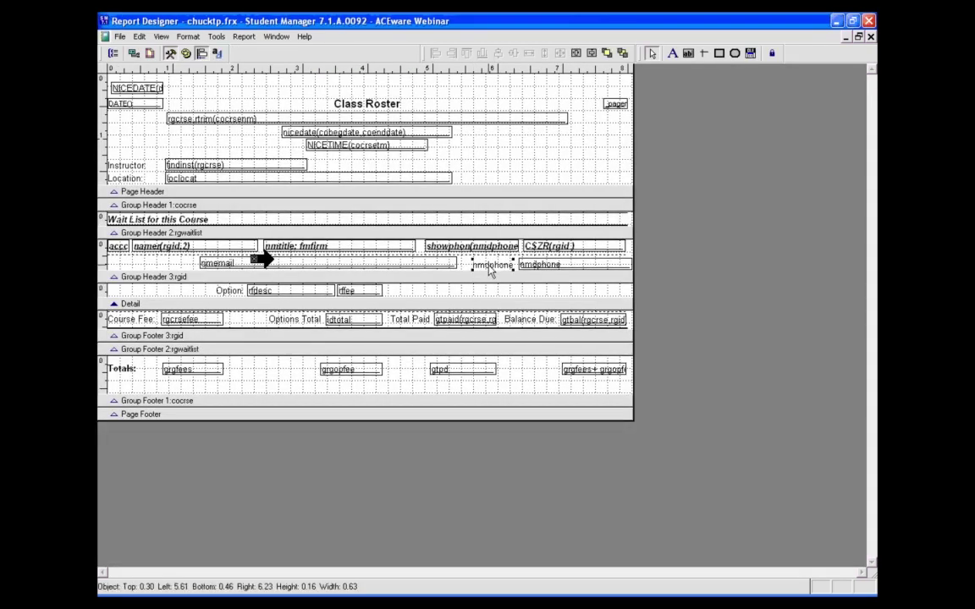
# Delete the nmdphone label and the nmdphone field beside the e-mail field in the Group Header 3:rgid band.
pyautogui.press('Delete')
pyautogui.click(523, 263)
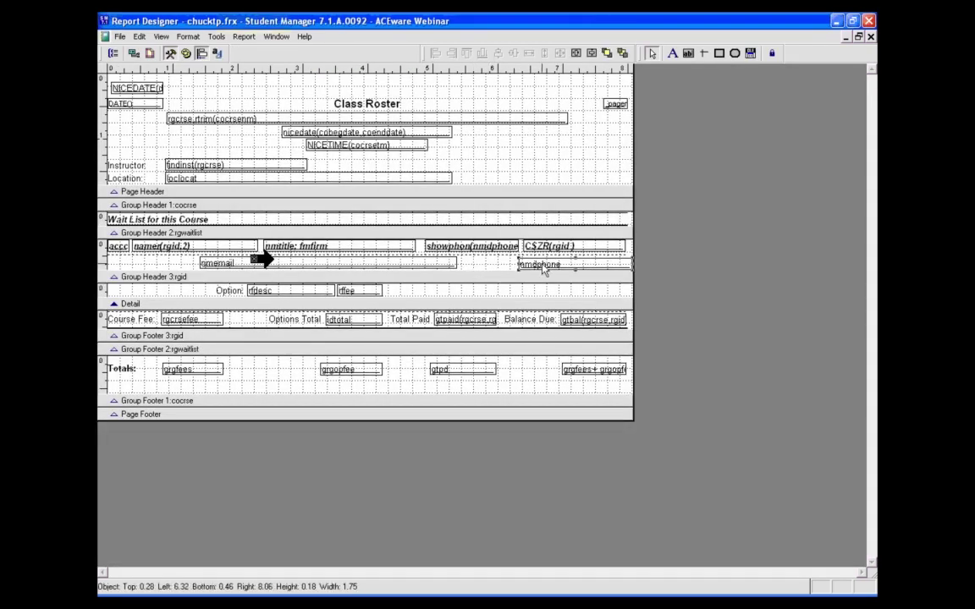
pyautogui.press('Delete')
# Check the expression of the showphon(nmdphone) field and shift the field slightly left, to a left position of about 4.82.
pyautogui.doubleClick(514, 247)
pyautogui.click(496, 250)
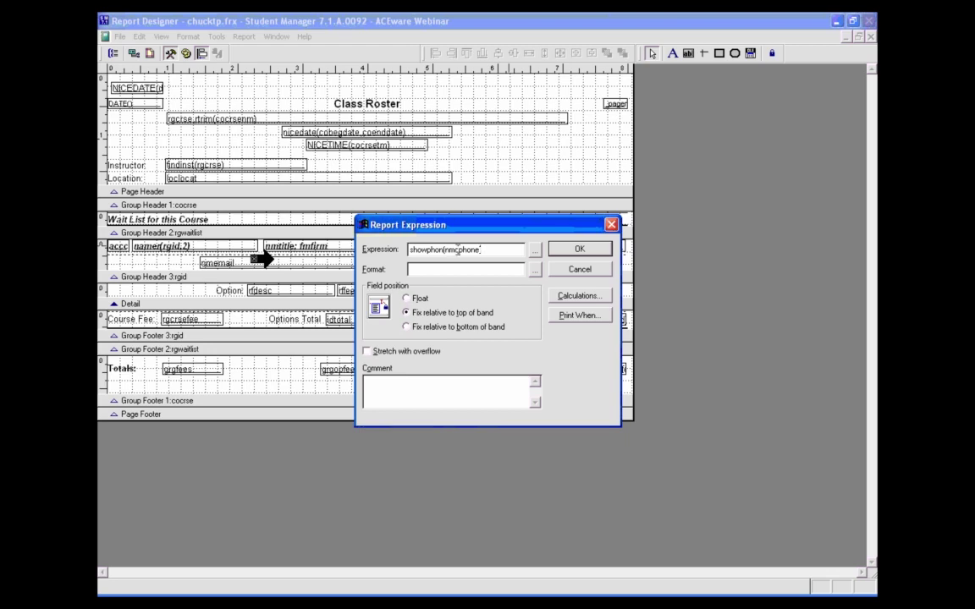
pyautogui.click(578, 249)
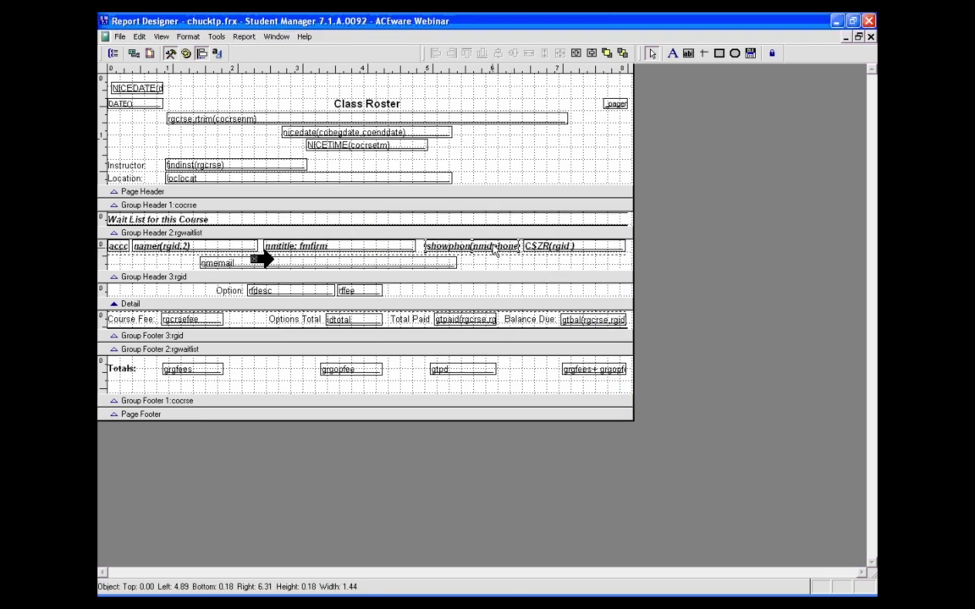
pyautogui.moveTo(495, 248); pyautogui.dragTo(491, 248)
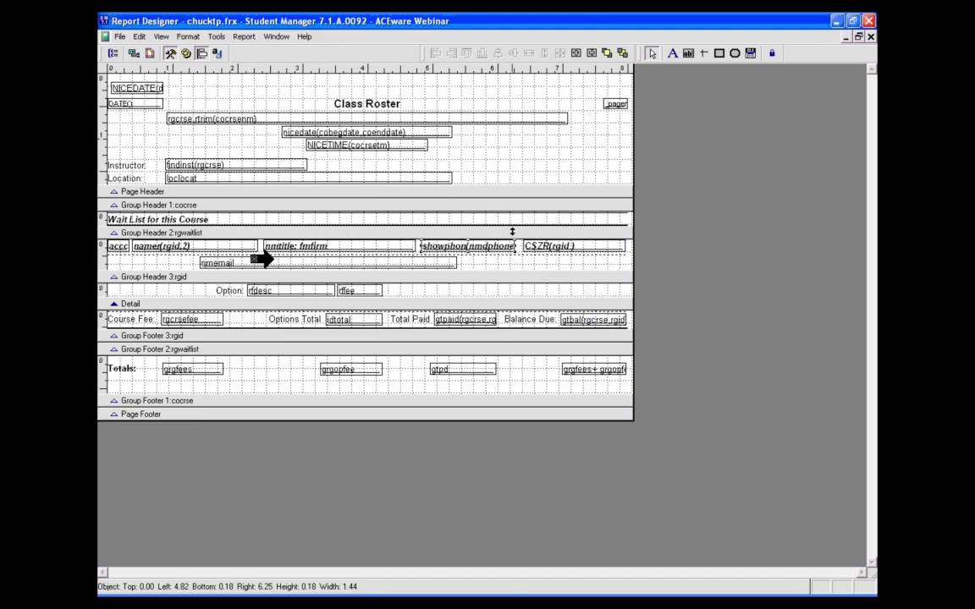
# Preview the class roster enlarged to examine the formatted phone numbers, and return to the layout.
pyautogui.hotkey('alt', 'v')
pyautogui.press('p')
pyautogui.click(565, 144)
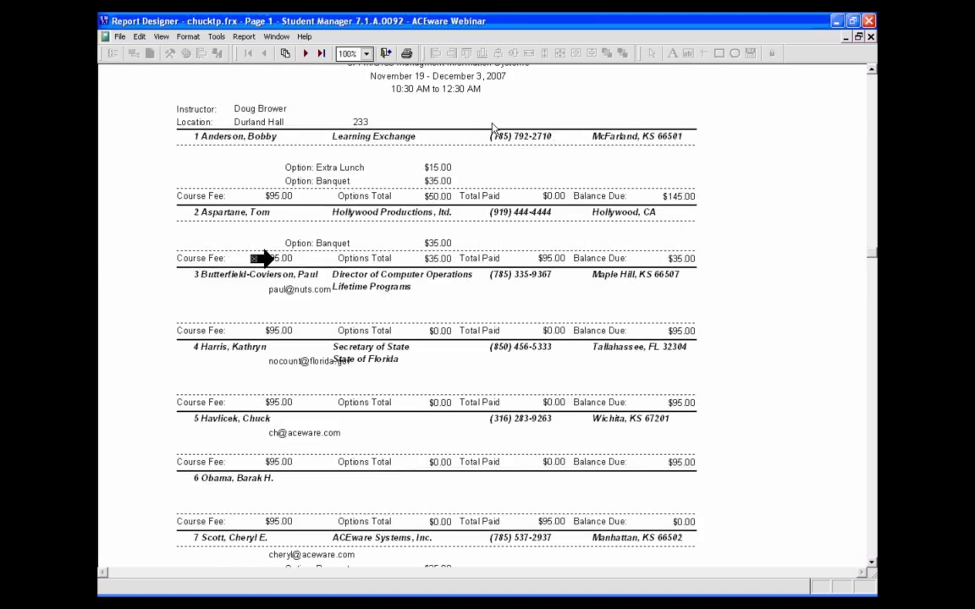
pyautogui.press('Escape')
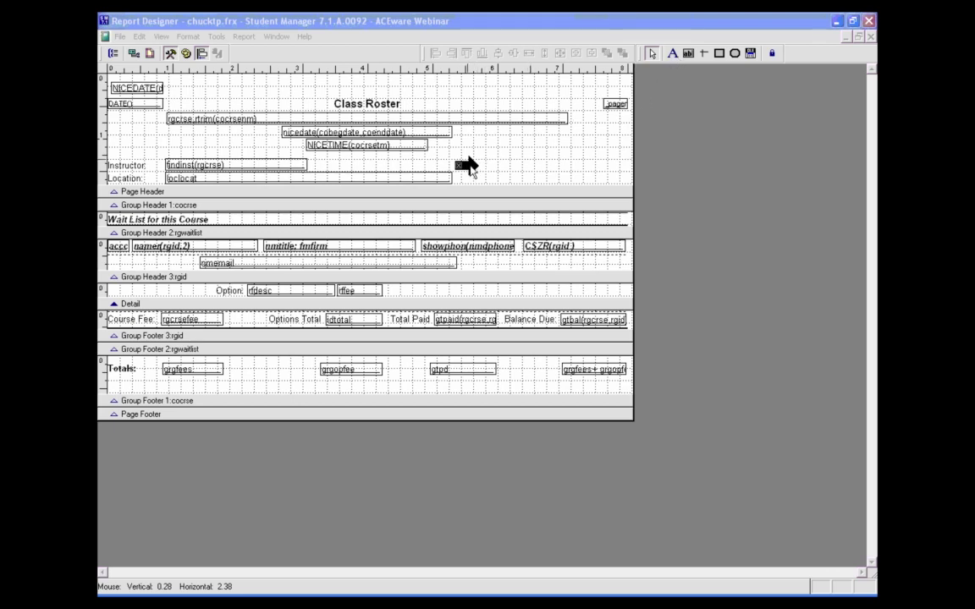
# Add a "Day Phone" text label in the Page Header above the phone column and check it in a preview.
pyautogui.click(672, 54)
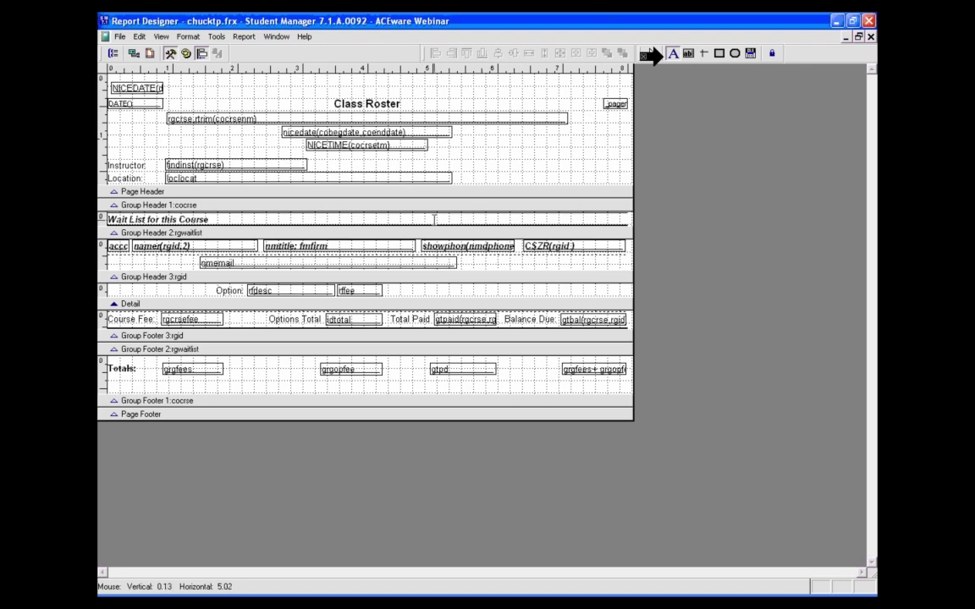
pyautogui.click(431, 177)
pyautogui.write('Day Phone')
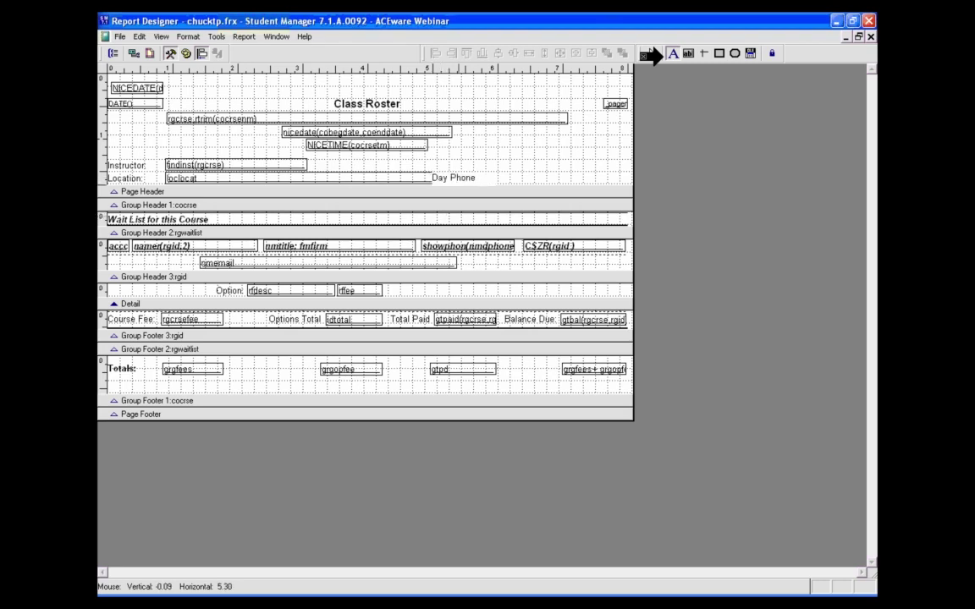
pyautogui.hotkey('ctrl', 'F2')
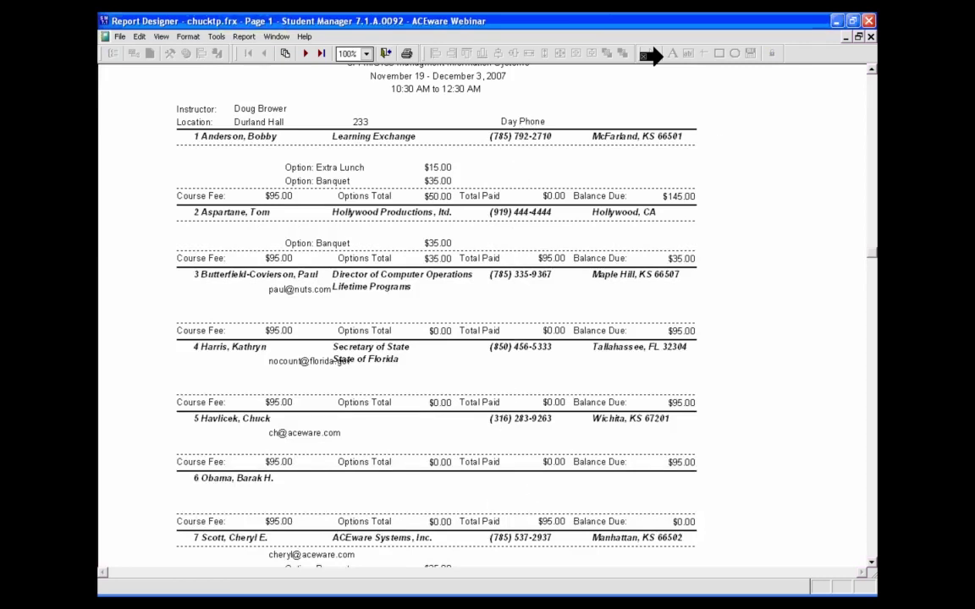
pyautogui.press('Escape')
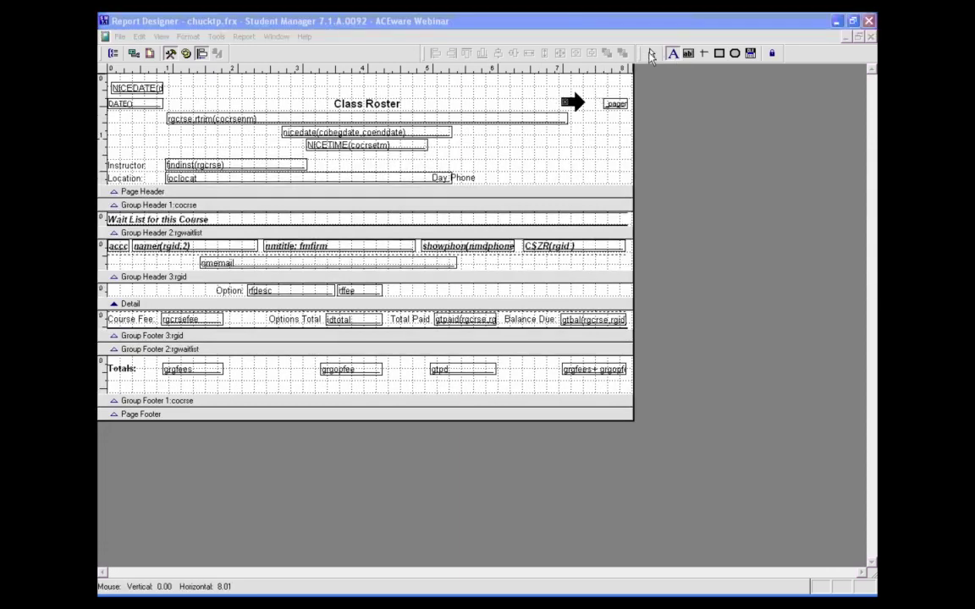
# Delete the Day Phone label from the Page Header.
pyautogui.click(650, 53)
pyautogui.click(468, 180)
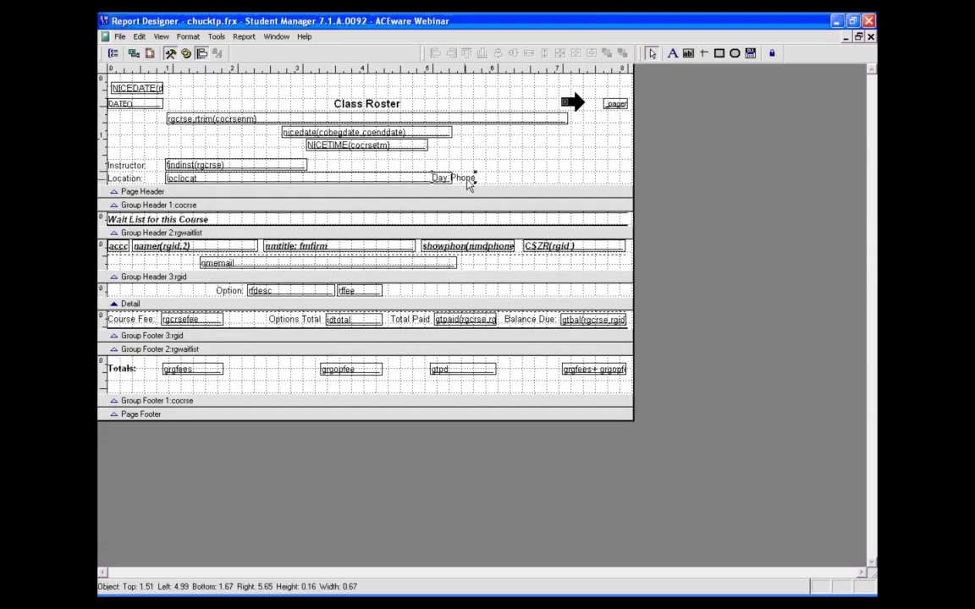
pyautogui.press('Delete')
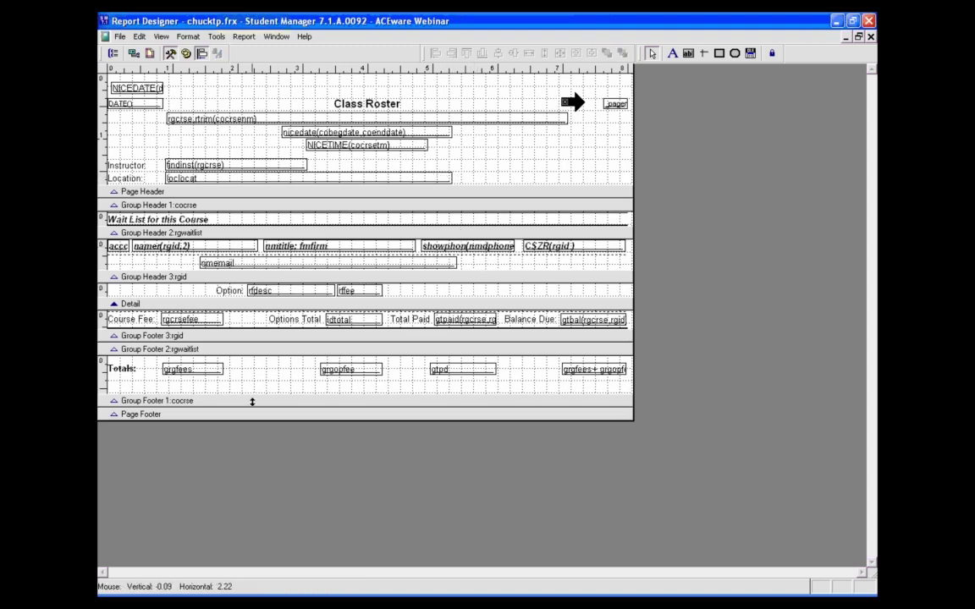
# Switch to the Student Manager/ACEweb Reference Guide and copy the example SHOWPHON(nmdphone,'Day: ') from the SHOWPHON topic.
pyautogui.hotkey('alt', 'Tab')
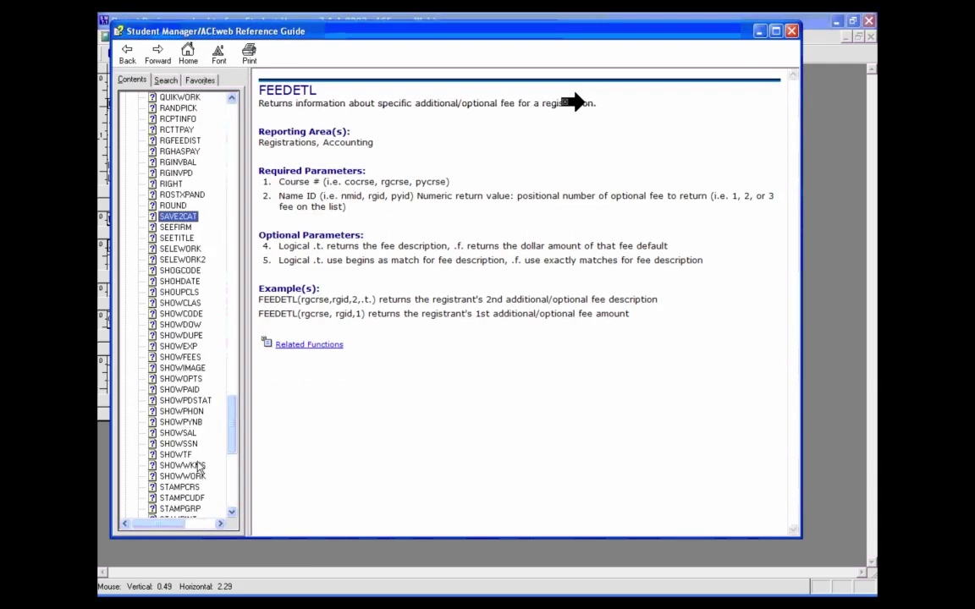
pyautogui.scroll(-1, 193, 431)
pyautogui.click(181, 378)
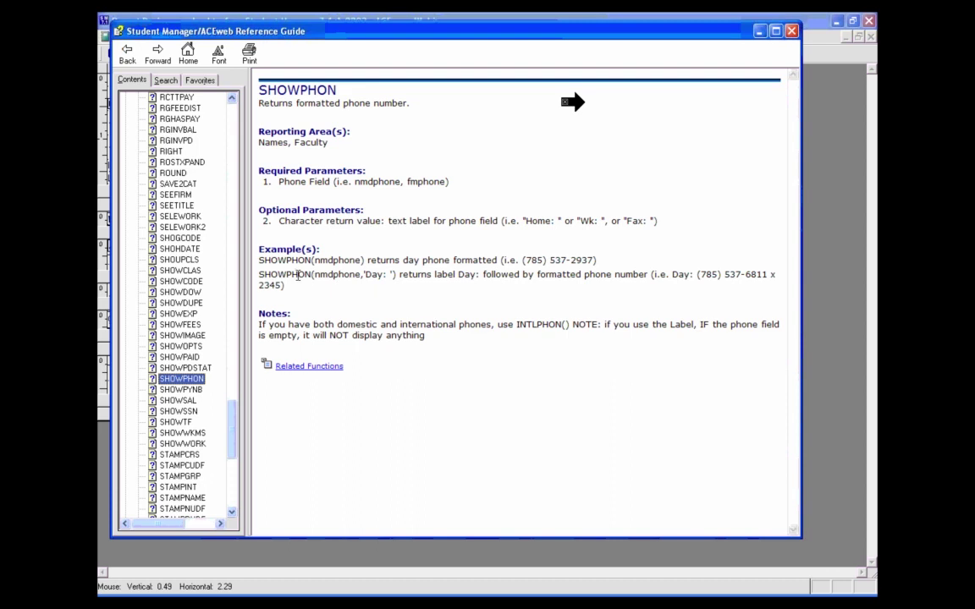
pyautogui.moveTo(259, 275); pyautogui.dragTo(394, 275)
pyautogui.hotkey('ctrl', 'c')
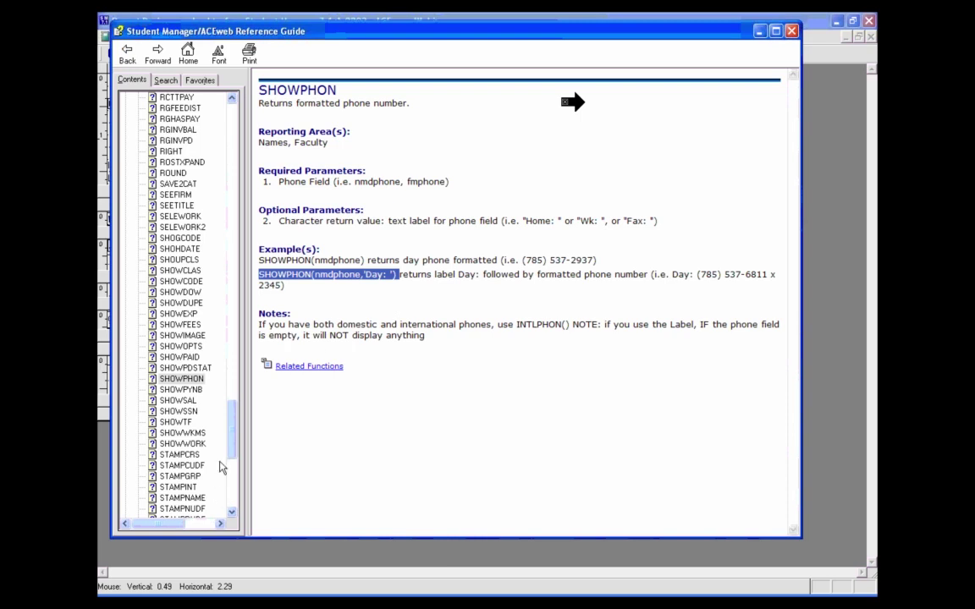
# Back in the Report Designer, replace the phone field's expression with SHOWPHON(nmdphone,'Day: ') and check it in a preview.
pyautogui.hotkey('alt', 'Tab')
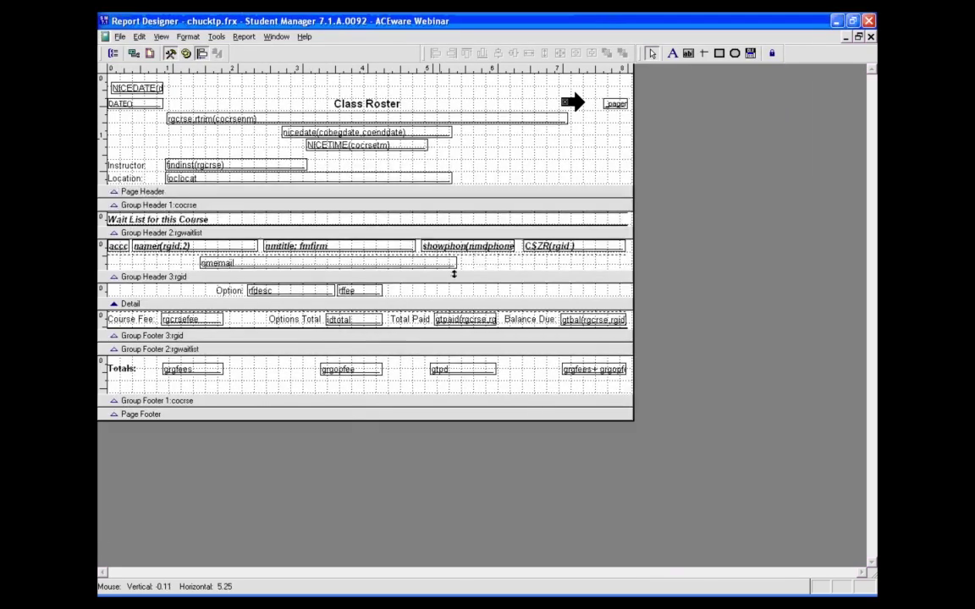
pyautogui.click(440, 225)
pyautogui.doubleClick(440, 225)
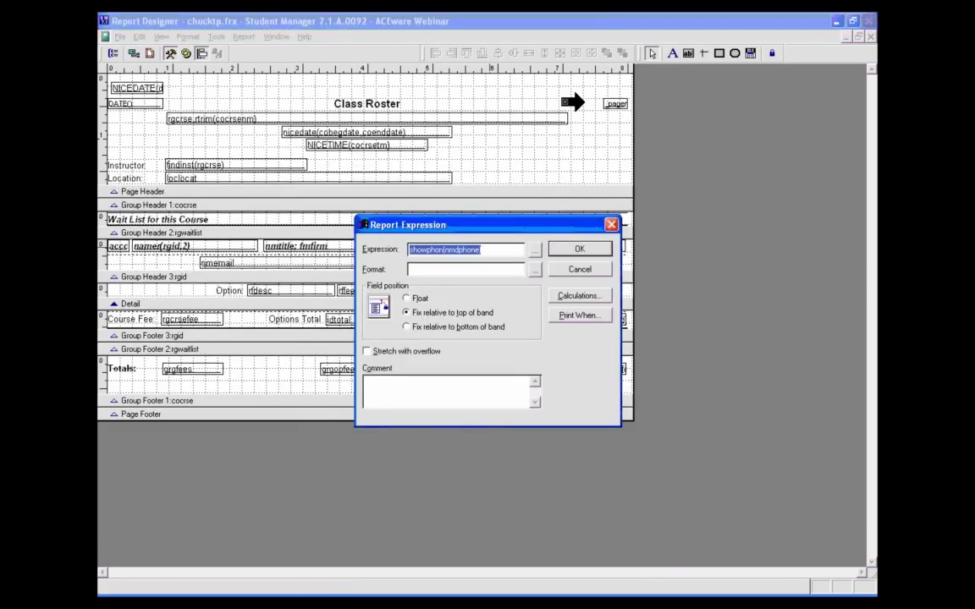
pyautogui.hotkey('ctrl', 'v')
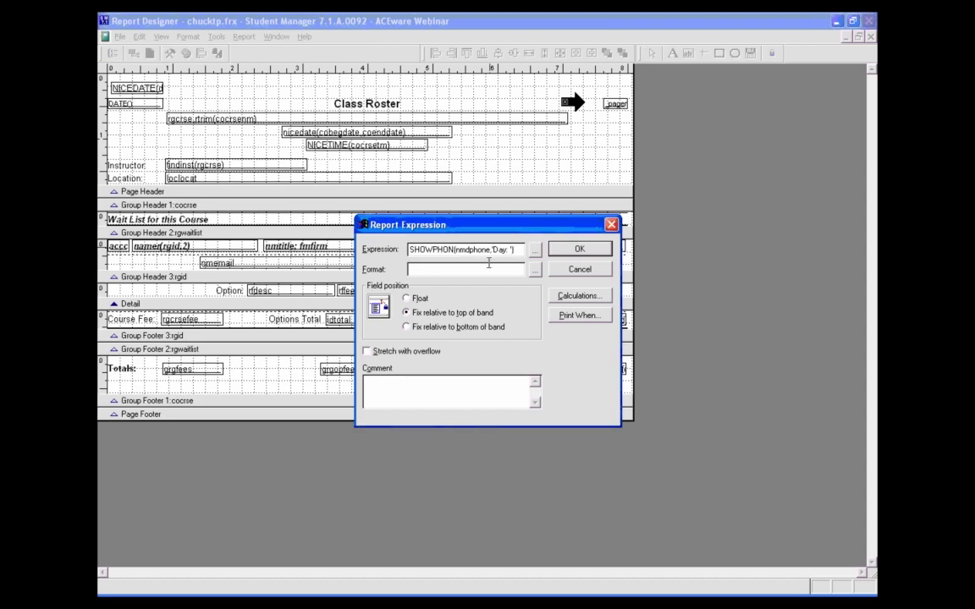
pyautogui.click(564, 252)
pyautogui.hotkey('ctrl', 'e')
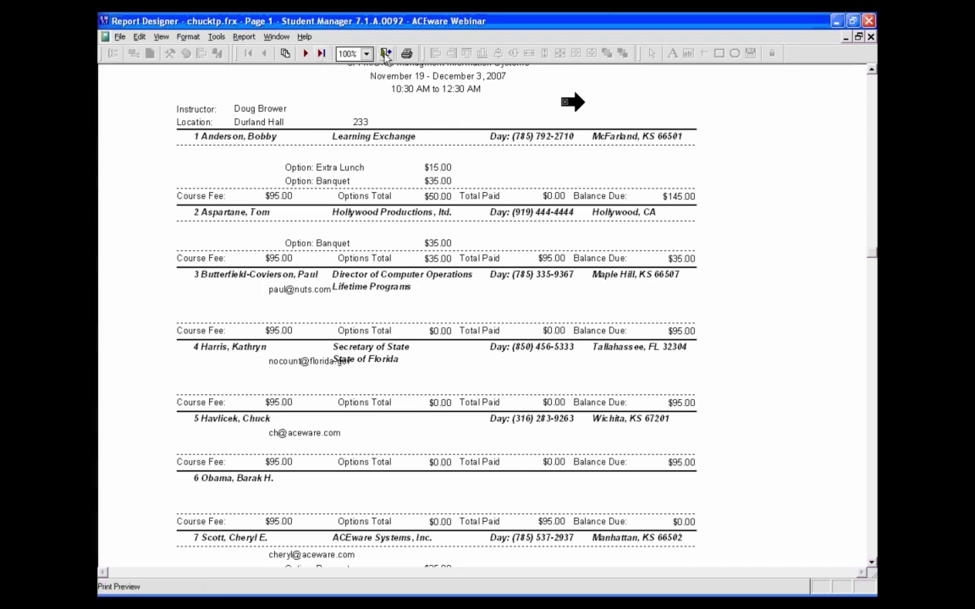
pyautogui.click(386, 55)
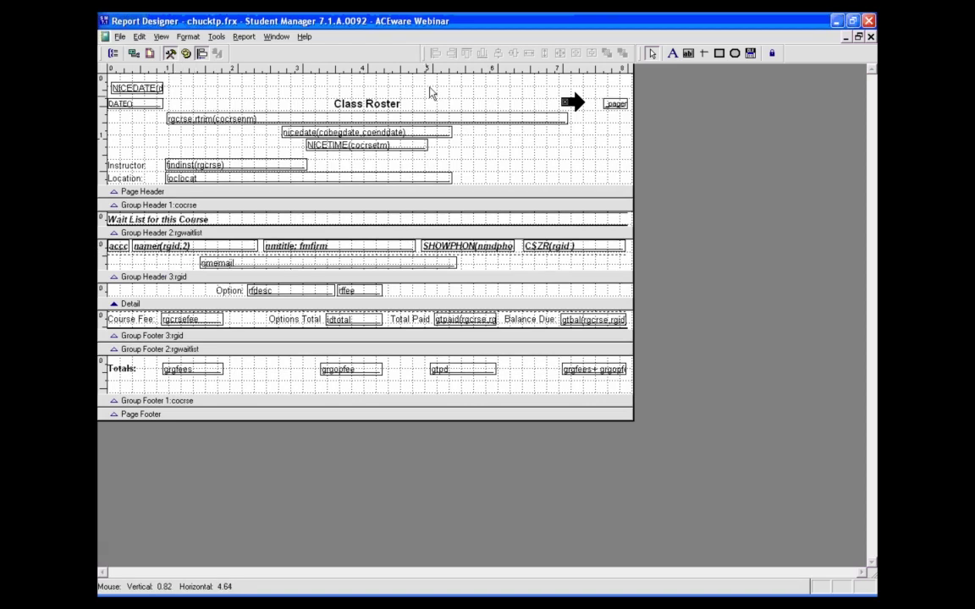
# Add a field about 0.78 wide beneath the name field in Group Header 3:rgid with the expression nmid.
pyautogui.click(688, 54)
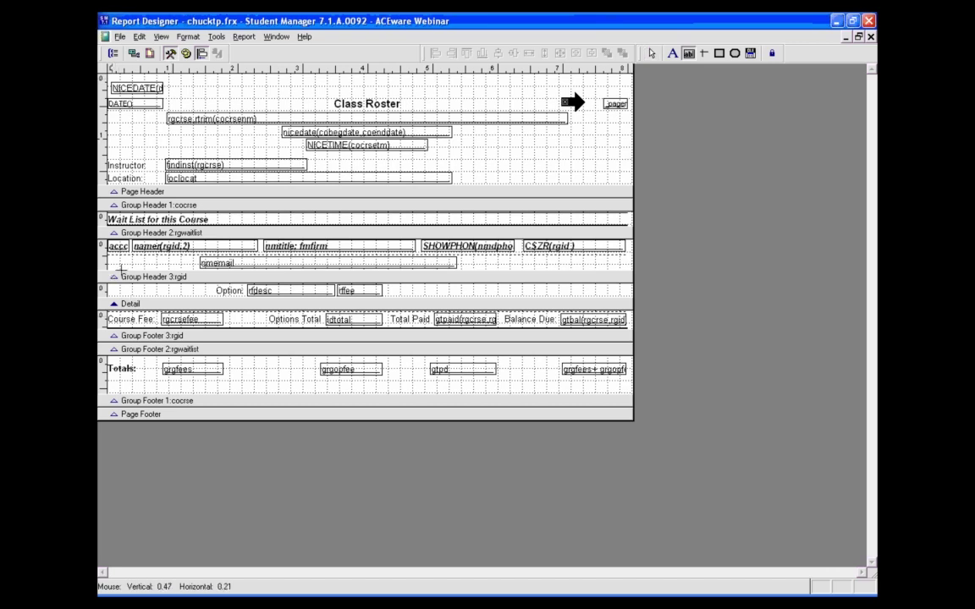
pyautogui.moveTo(116, 231); pyautogui.dragTo(145, 245)
pyautogui.write('r')
pyautogui.press('BackSpace')
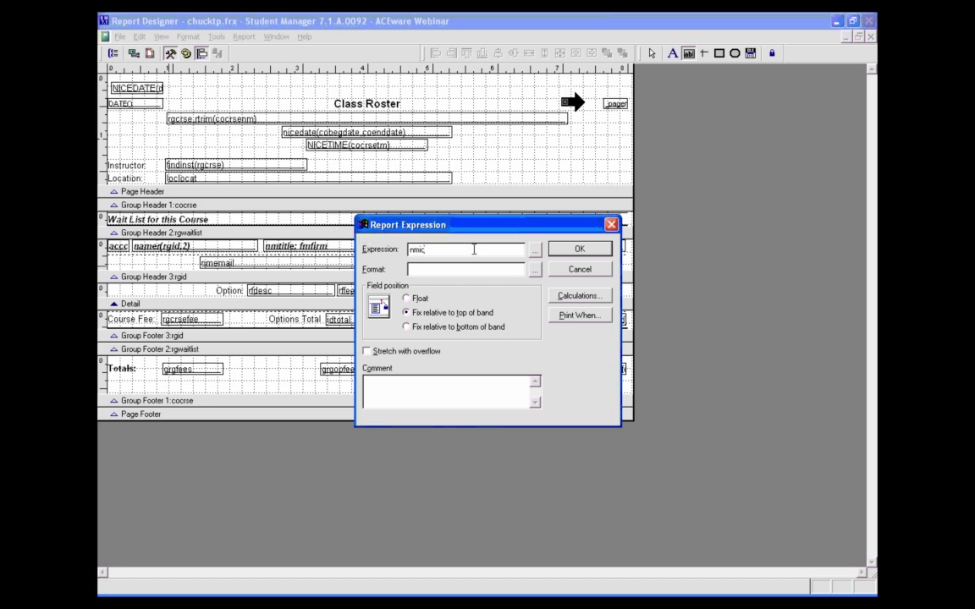
pyautogui.click(572, 317)
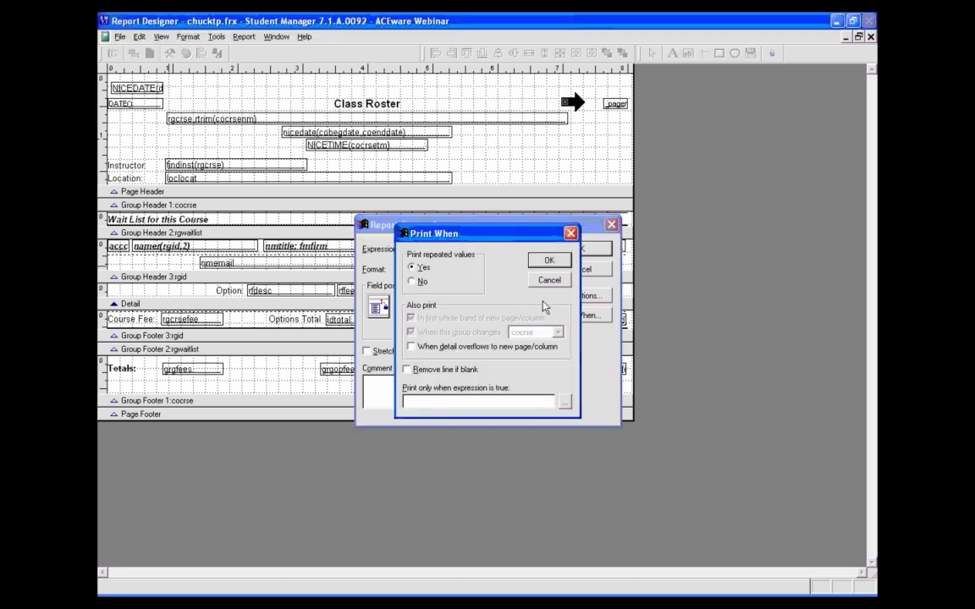
pyautogui.click(549, 279)
# Set the new nmid field to calculate a Count that resets at End of Report.
pyautogui.click(581, 295)
pyautogui.click(440, 306)
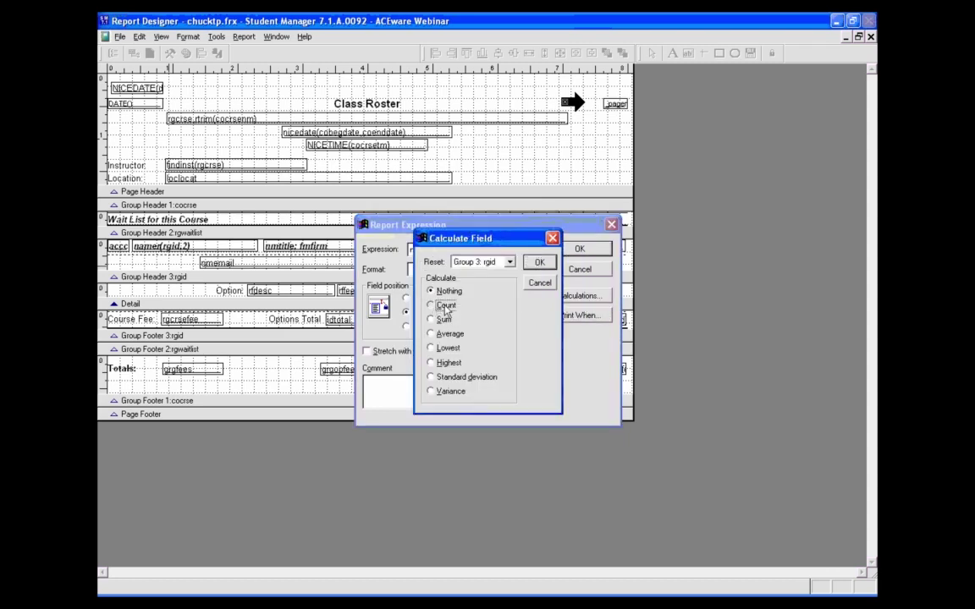
pyautogui.click(510, 262)
pyautogui.click(474, 273)
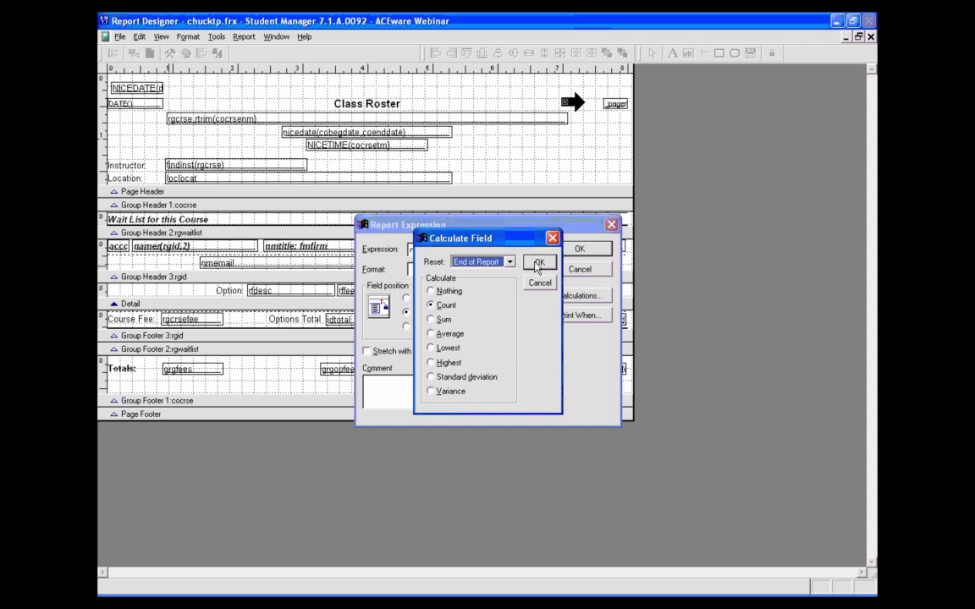
pyautogui.click(536, 263)
pyautogui.press('Return')
# Preview the roster to examine the count beside each registrant and the wait list, and return to the layout.
pyautogui.rightClick(443, 195)
pyautogui.click(461, 203)
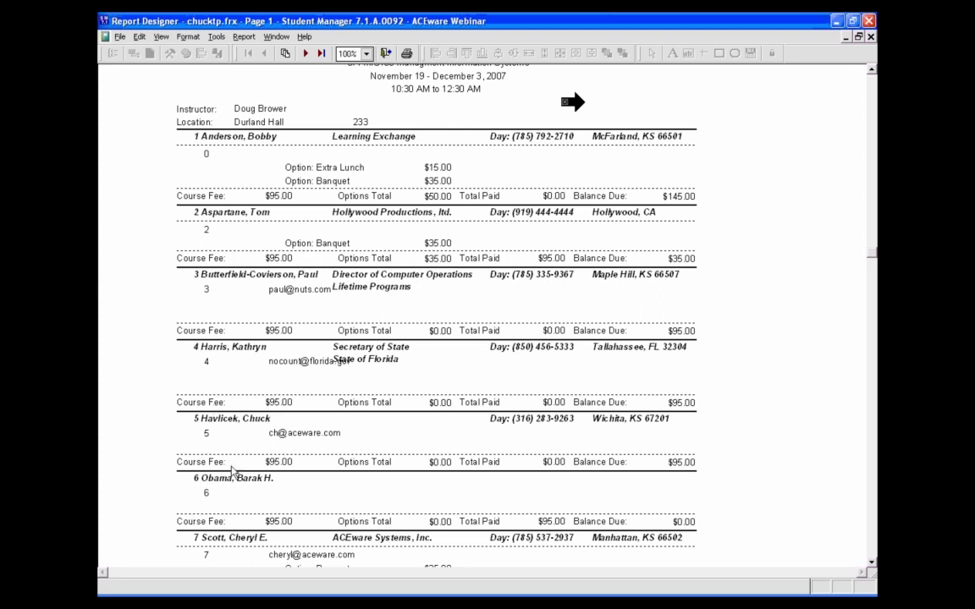
pyautogui.scroll(-4, 286, 415)
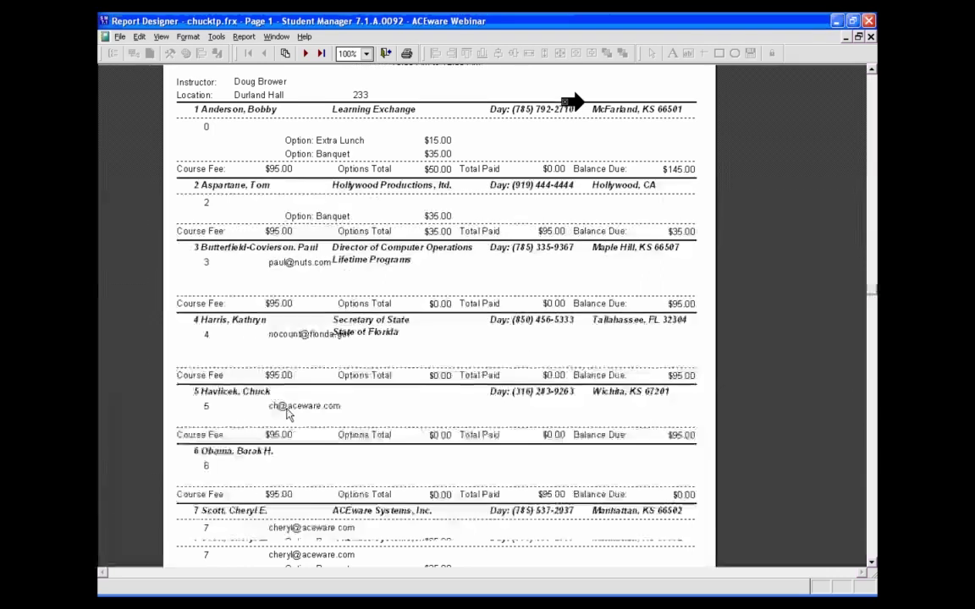
pyautogui.scroll(10, 287, 410)
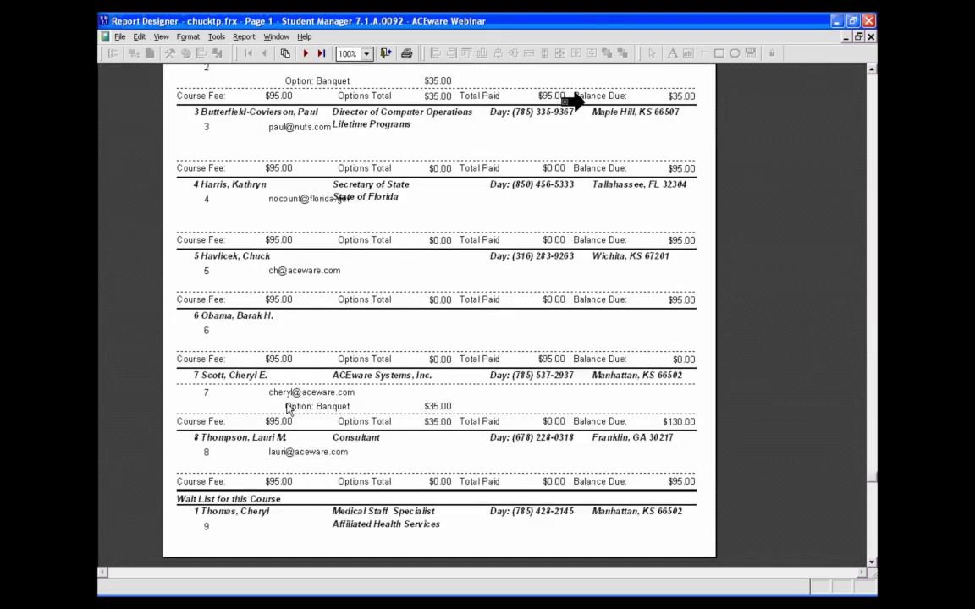
pyautogui.press('Escape')
# Move the nmid count field into the Detail band before the Option label and change its expression to rgid.
pyautogui.moveTo(168, 267); pyautogui.dragTo(168, 293)
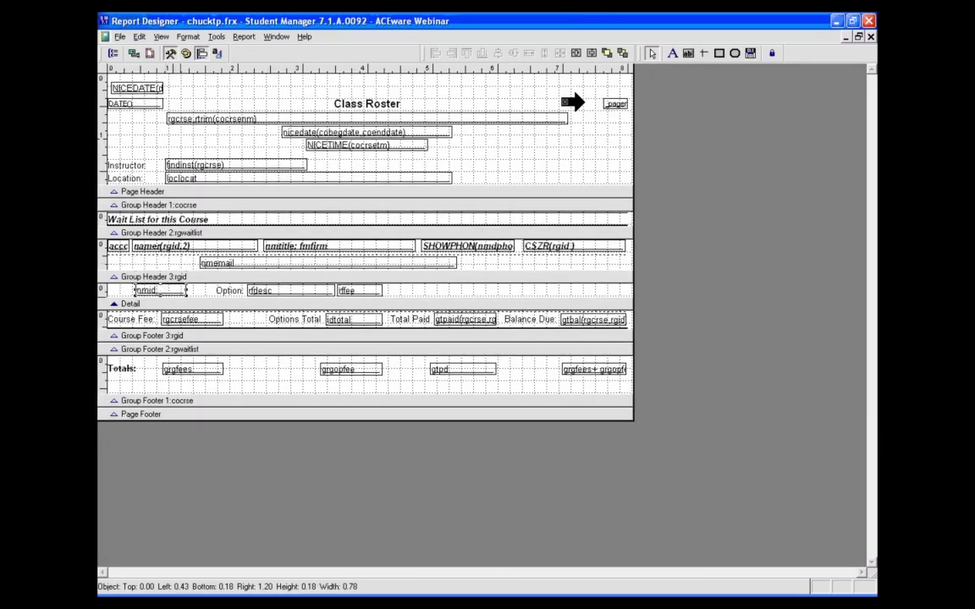
pyautogui.doubleClick(280, 179)
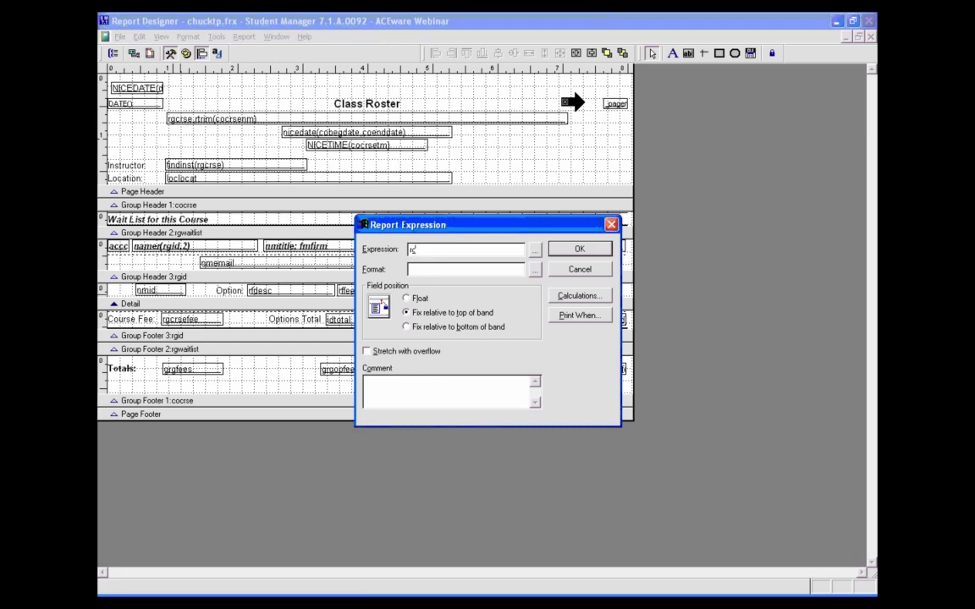
pyautogui.click(579, 250)
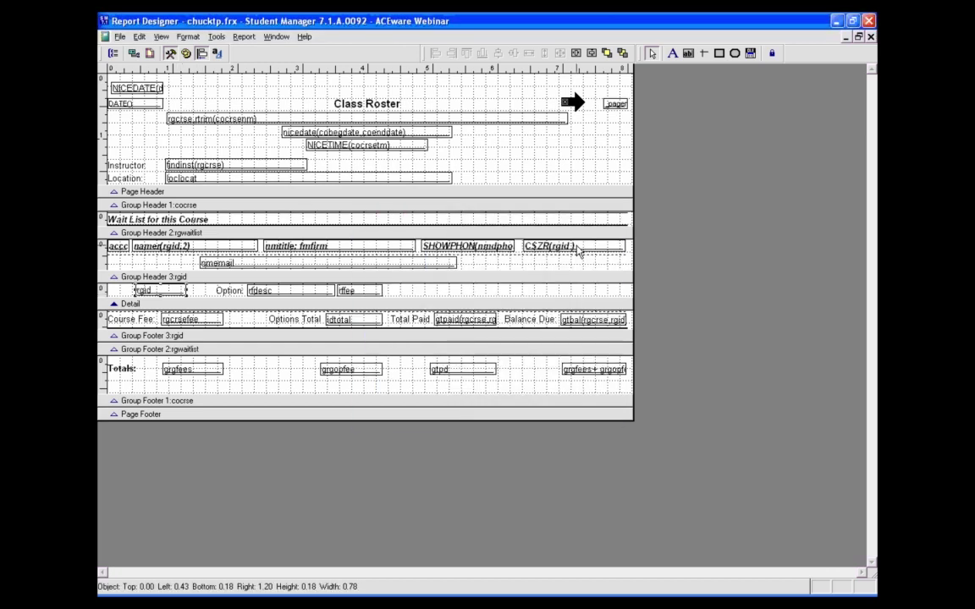
# Preview the roster and examine how the count runs through the detail lines down to the wait list.
pyautogui.hotkey('ctrl', 'e')
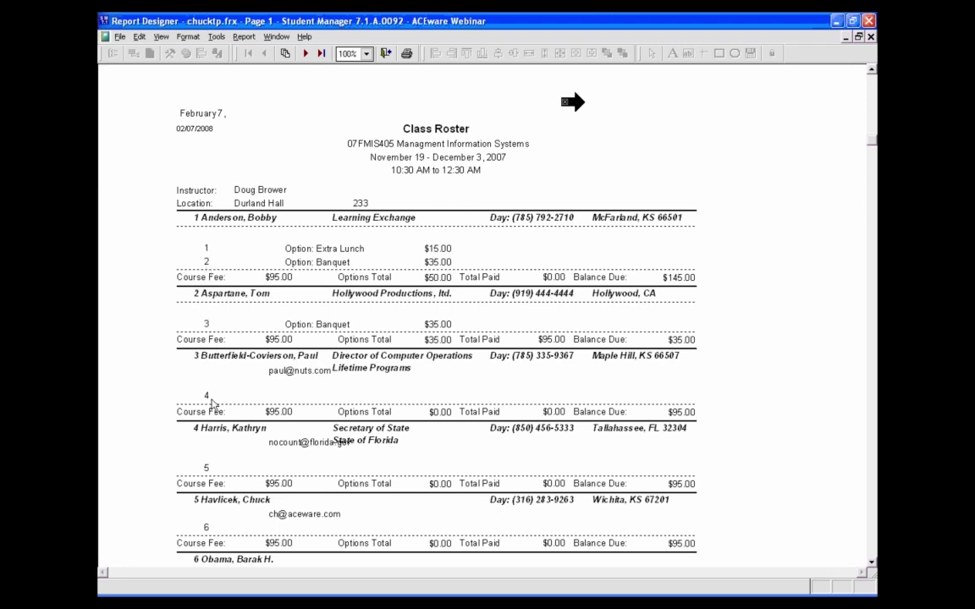
pyautogui.scroll(-5, 213, 406)
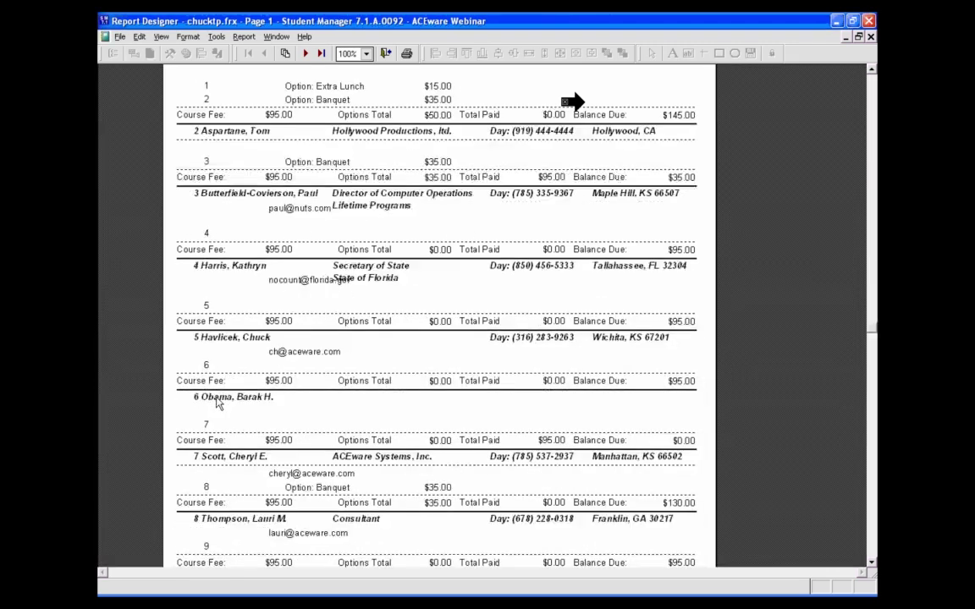
pyautogui.scroll(-1, 218, 411)
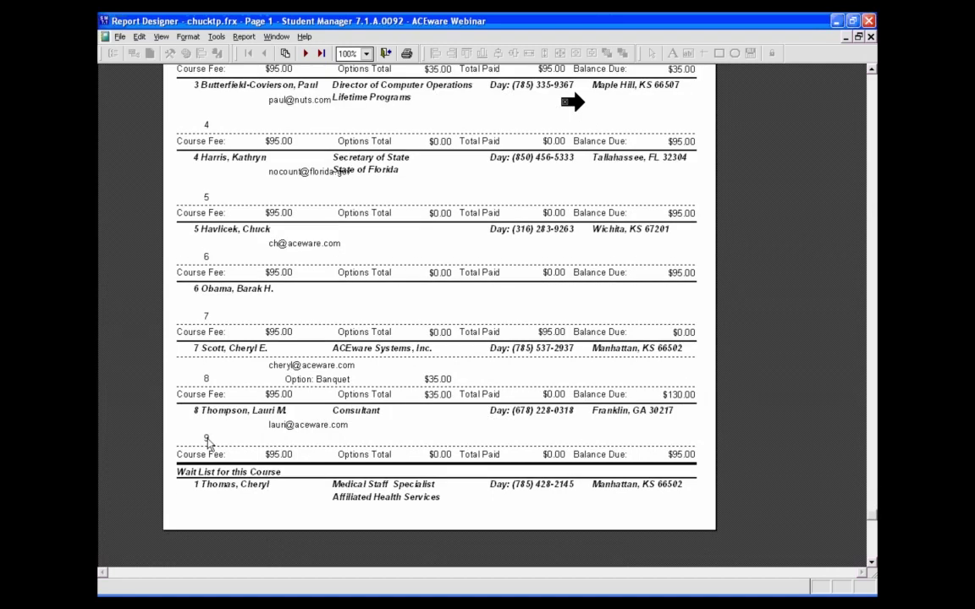
pyautogui.scroll(1, 212, 439)
pyautogui.scroll(3, 196, 350)
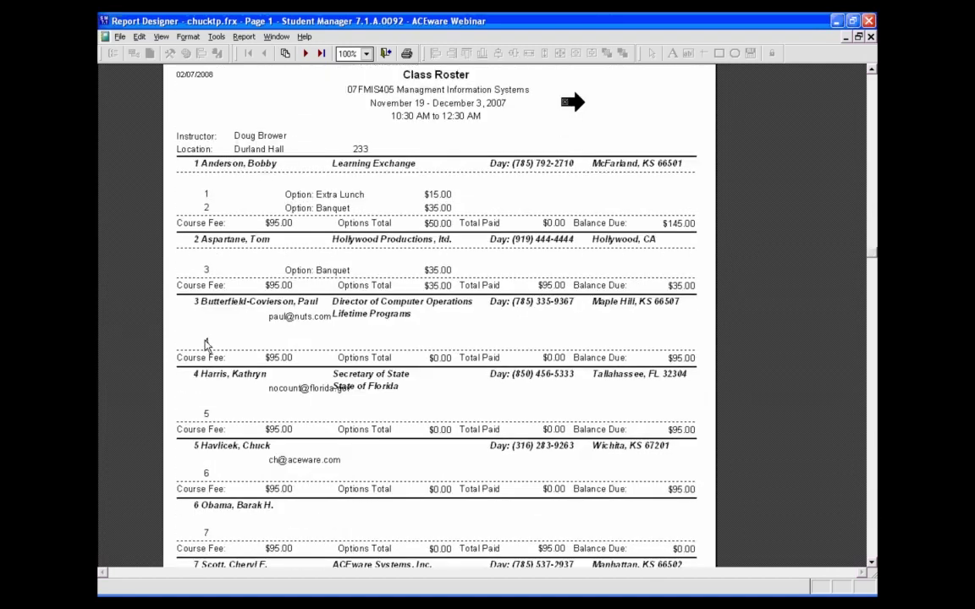
# Leave the preview and delete the rgid count field before the Option label in the Detail band.
pyautogui.click(385, 54)
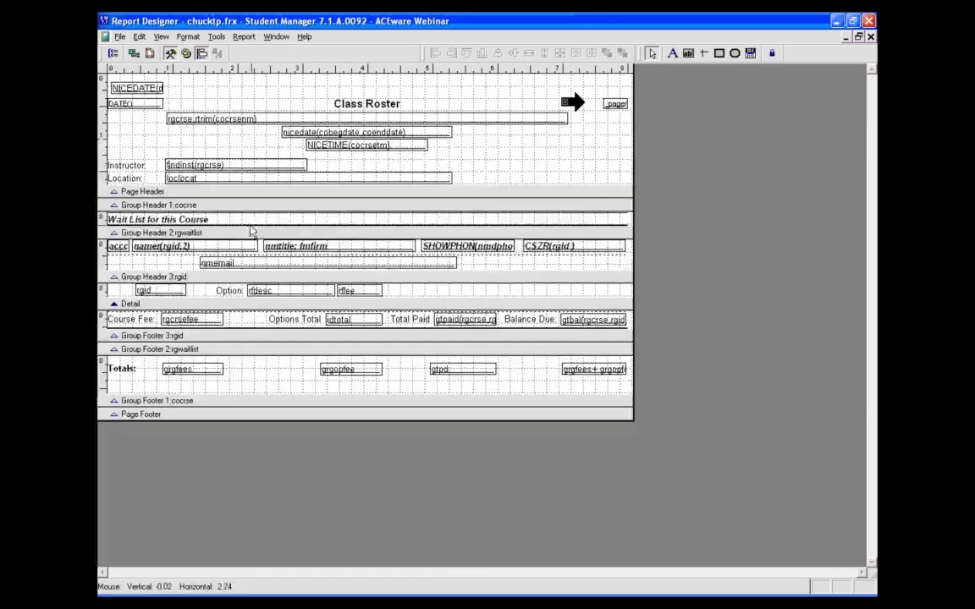
pyautogui.click(119, 247)
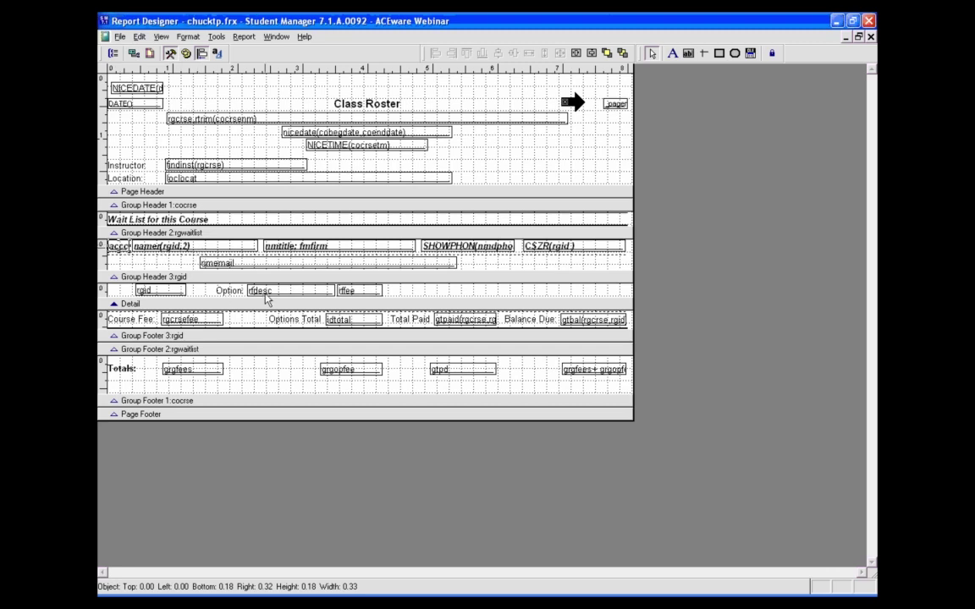
pyautogui.click(174, 294)
pyautogui.press('Delete')
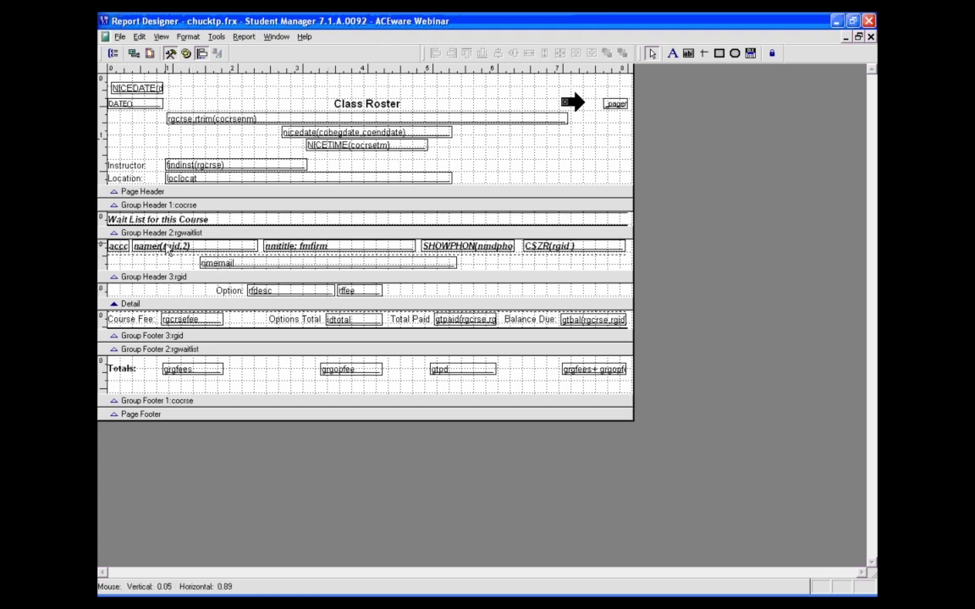
# Examine the expression behind the count field in front of the registrant name in the rgid group header.
pyautogui.click(123, 245)
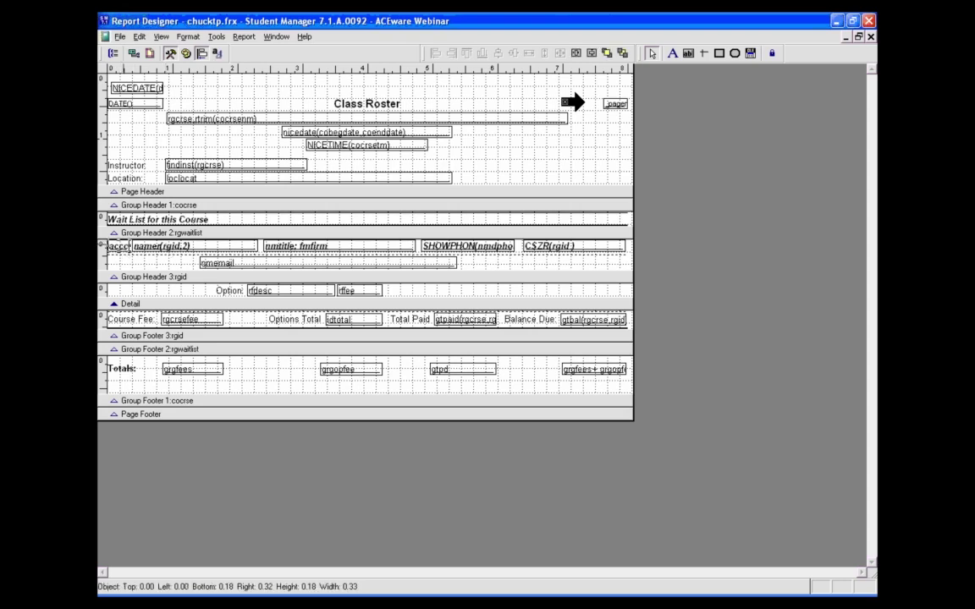
pyautogui.doubleClick(123, 245)
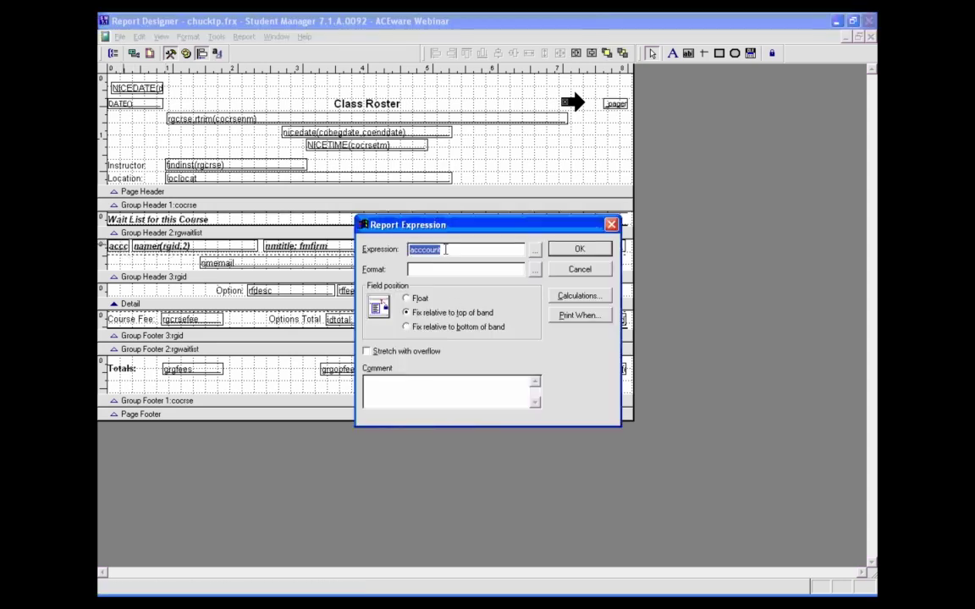
pyautogui.click(580, 270)
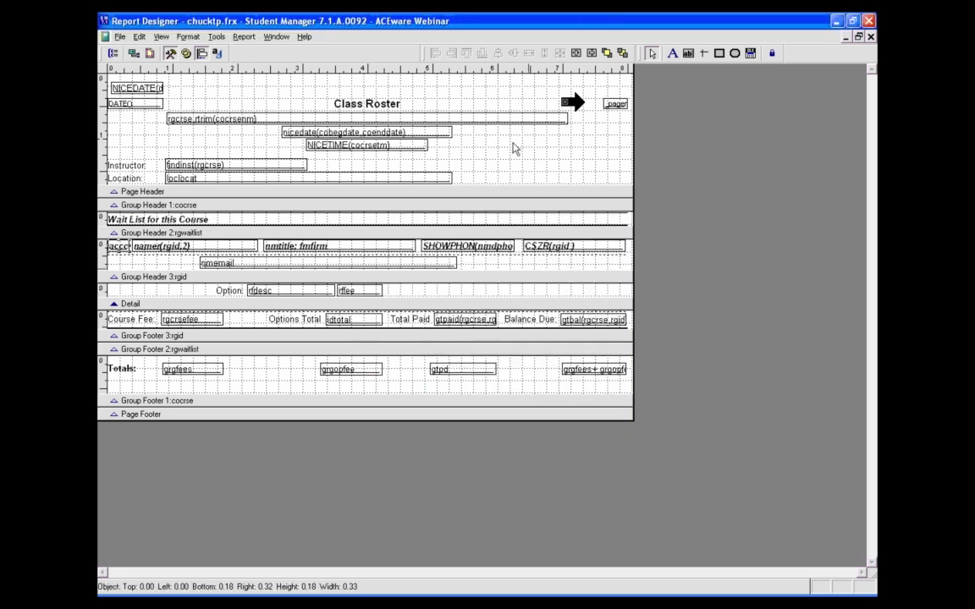
# Review the report variables optionno, acccount and cou to examine their stored values, calculations and reset groups.
pyautogui.click(244, 37)
pyautogui.click(263, 166)
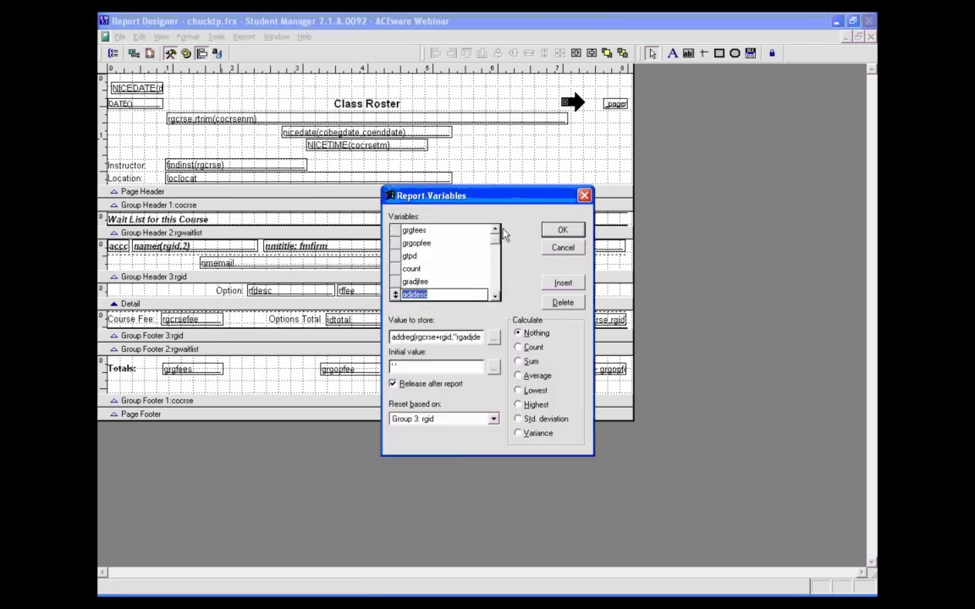
pyautogui.scroll(2, 426, 269)
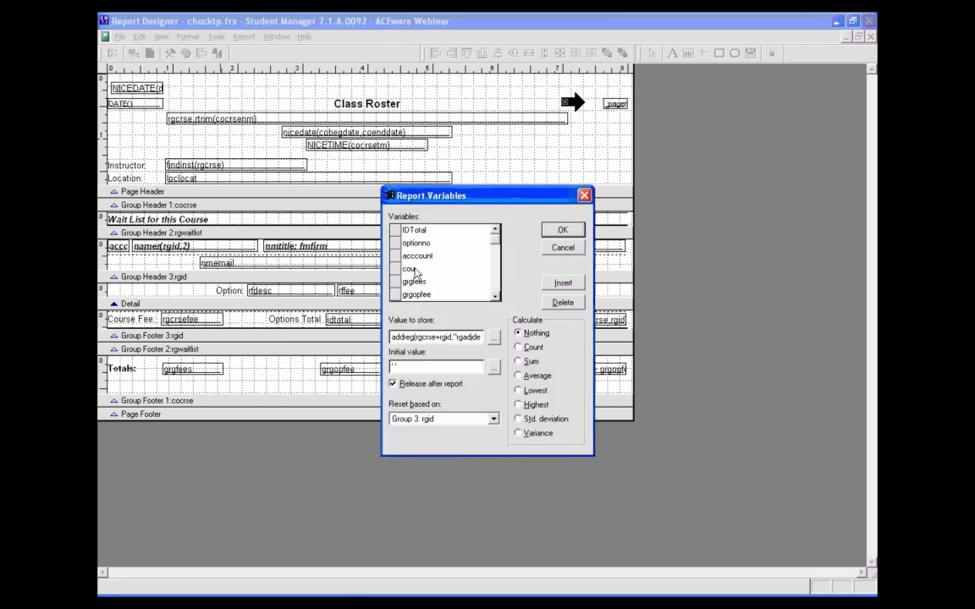
pyautogui.click(415, 245)
pyautogui.click(415, 257)
pyautogui.click(408, 268)
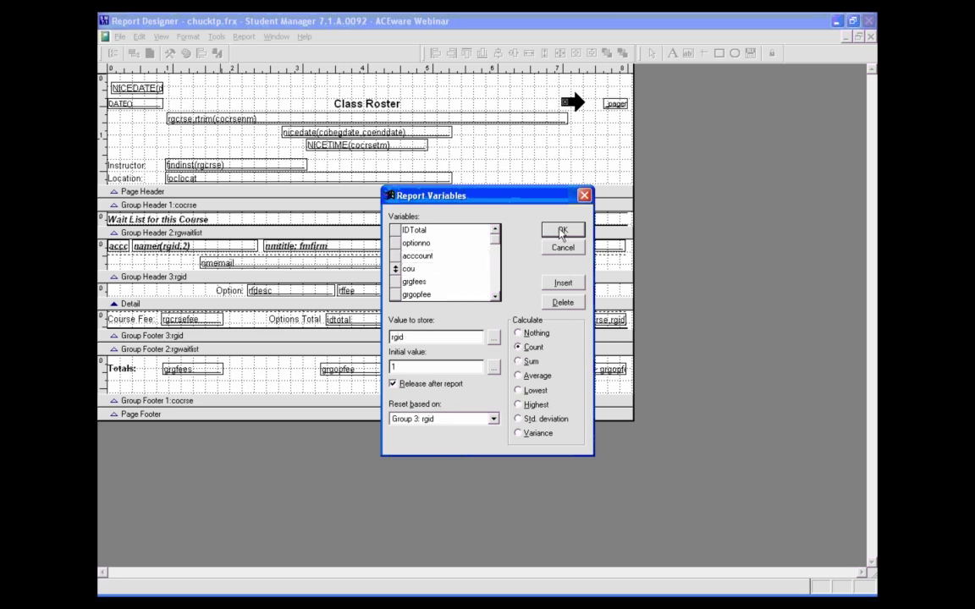
pyautogui.click(561, 232)
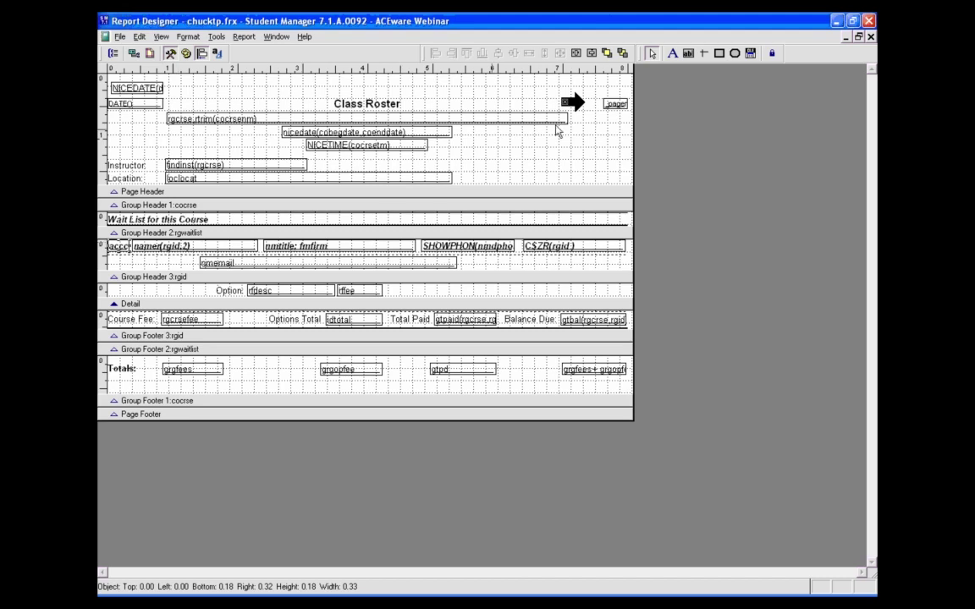
pyautogui.moveTo(556, 114); pyautogui.dragTo(516, 83)
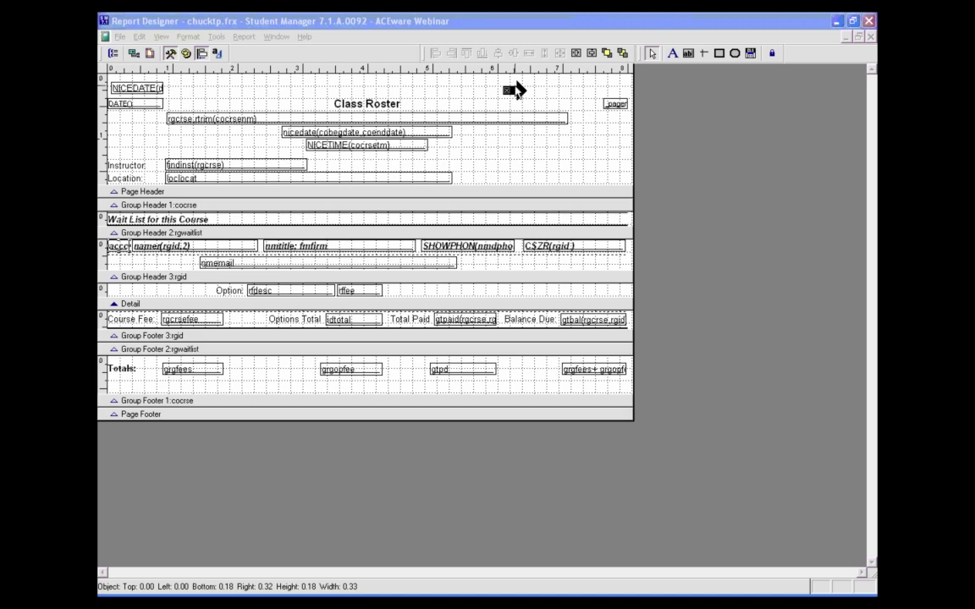
pyautogui.hotkey('alt', 'Tab')
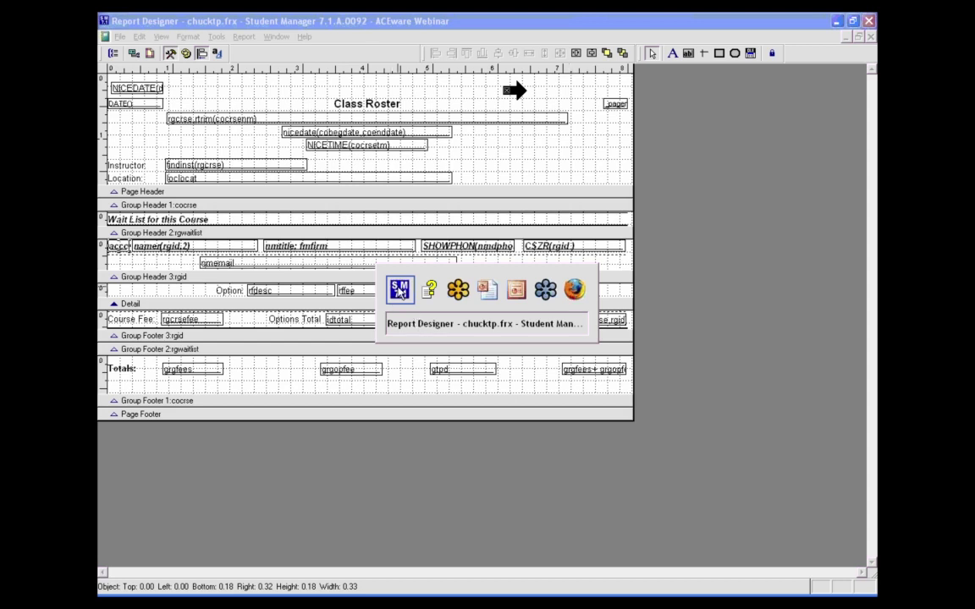
pyautogui.hotkey('alt', 'Tab')
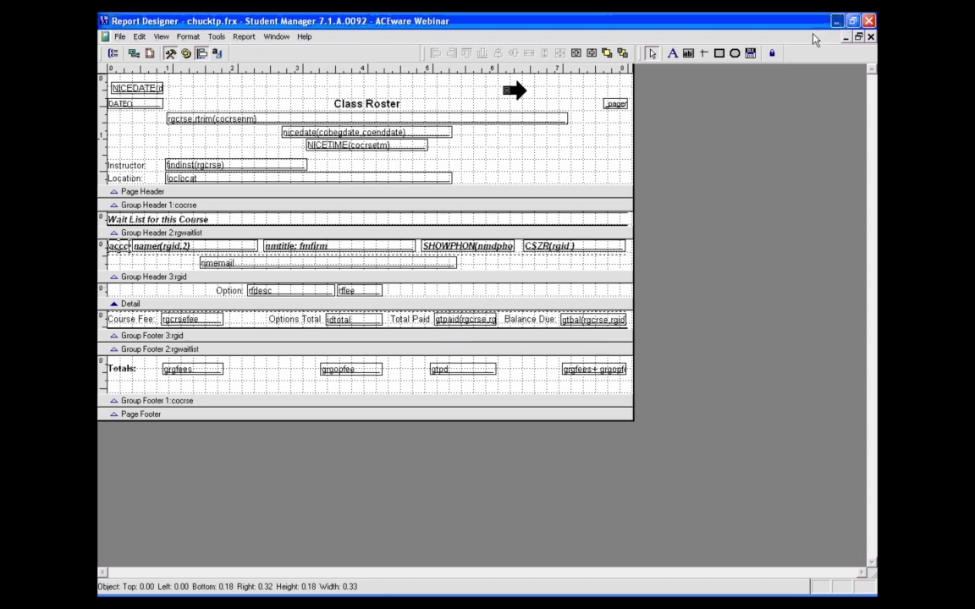
# Clear the screen to the desktop by minimizing the open windows and ending the Report Case Study slide show.
pyautogui.click(836, 20)
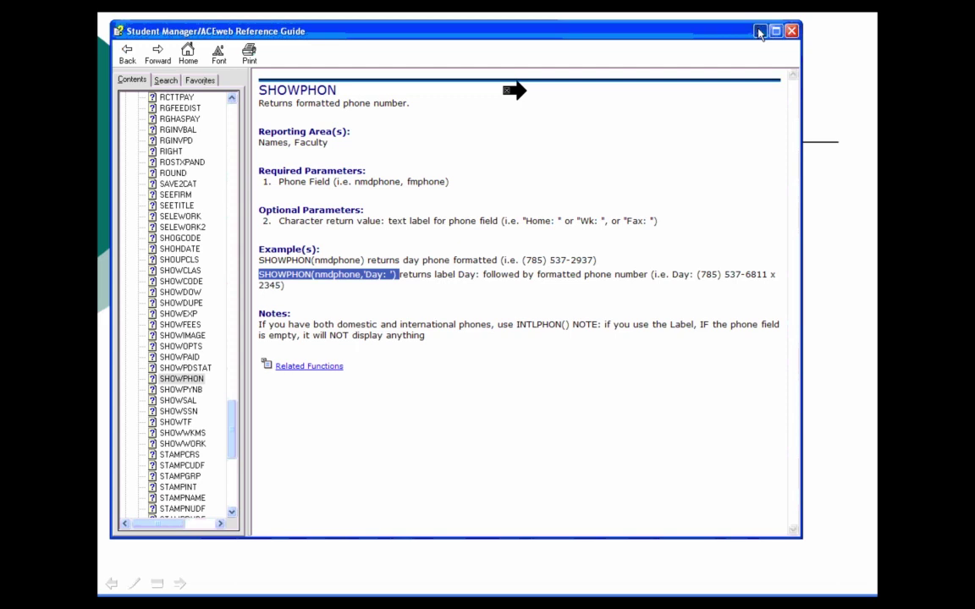
pyautogui.click(759, 32)
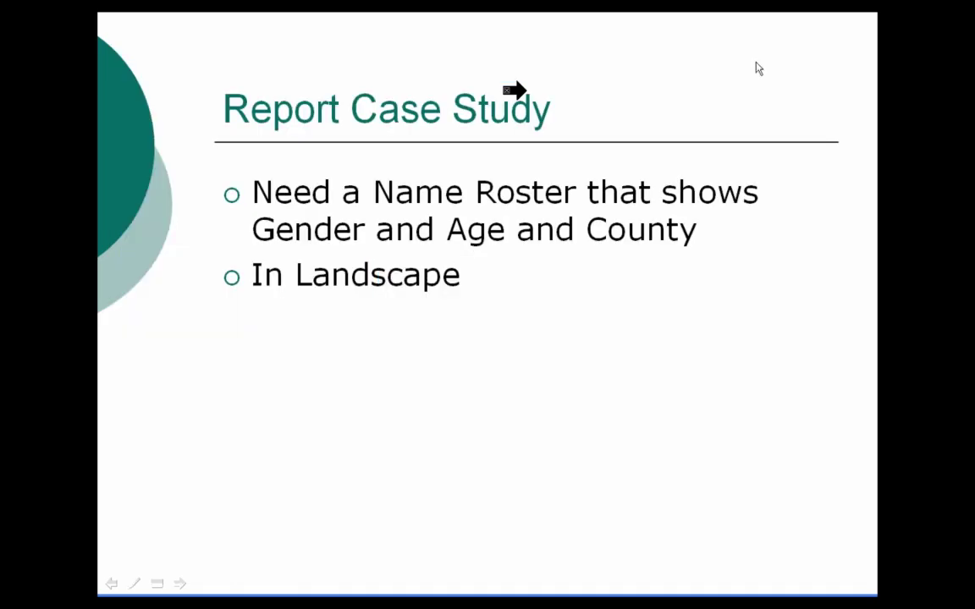
pyautogui.press('Escape')
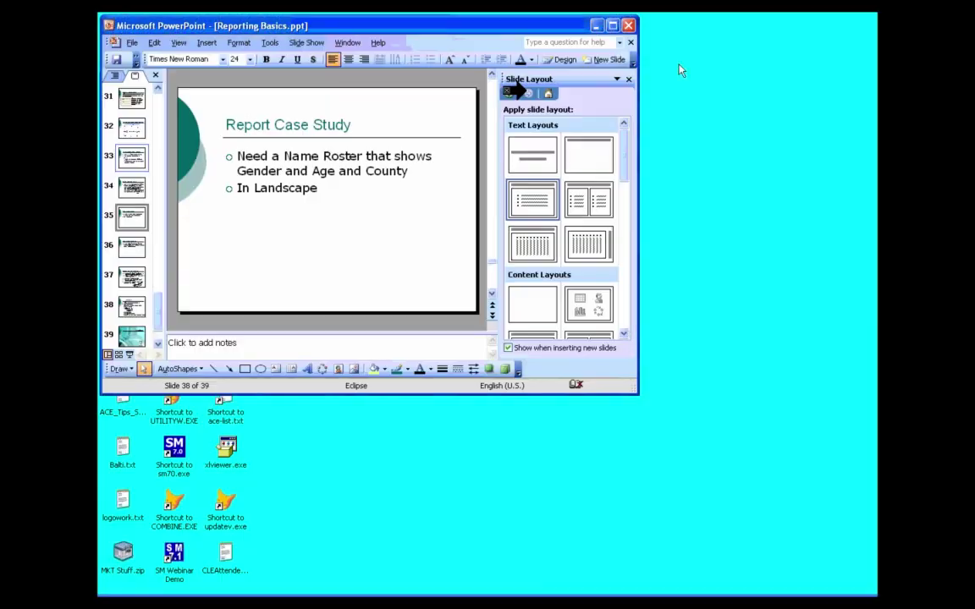
pyautogui.press('super+d')
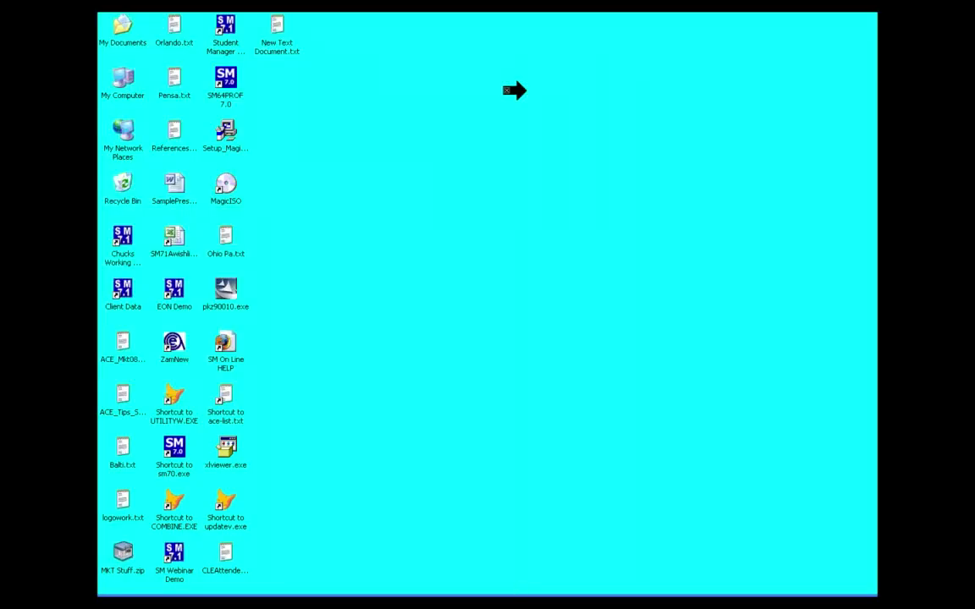
# Close the Student Manager/ACEweb Reference Guide and switch back to the Report Designer.
pyautogui.moveTo(524, 582)
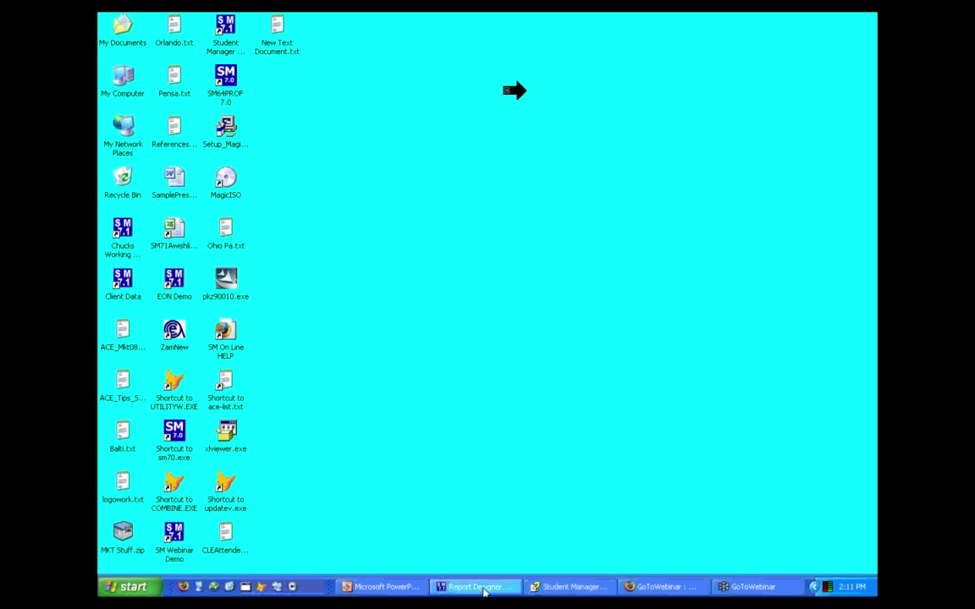
pyautogui.click(563, 587)
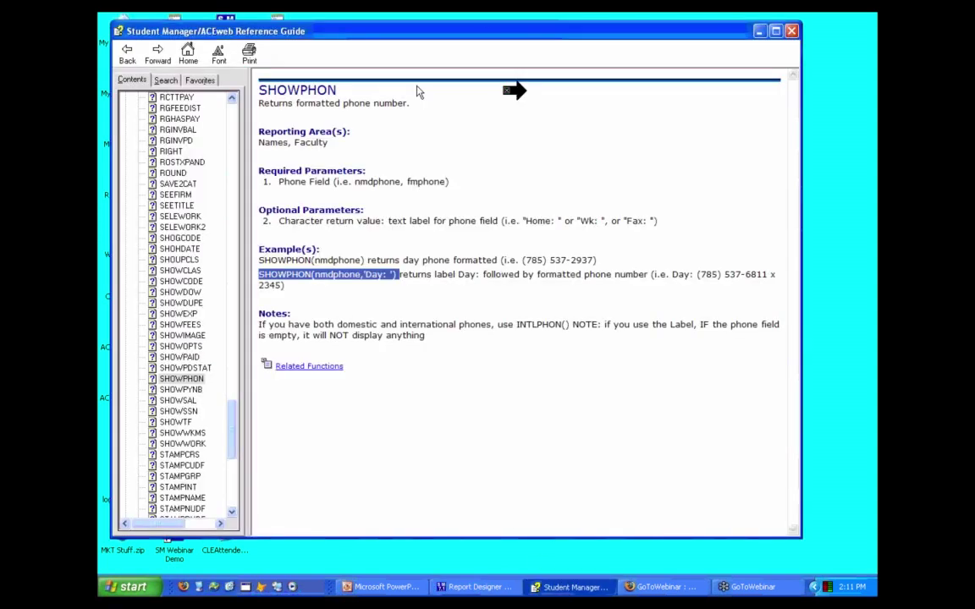
pyautogui.click(791, 32)
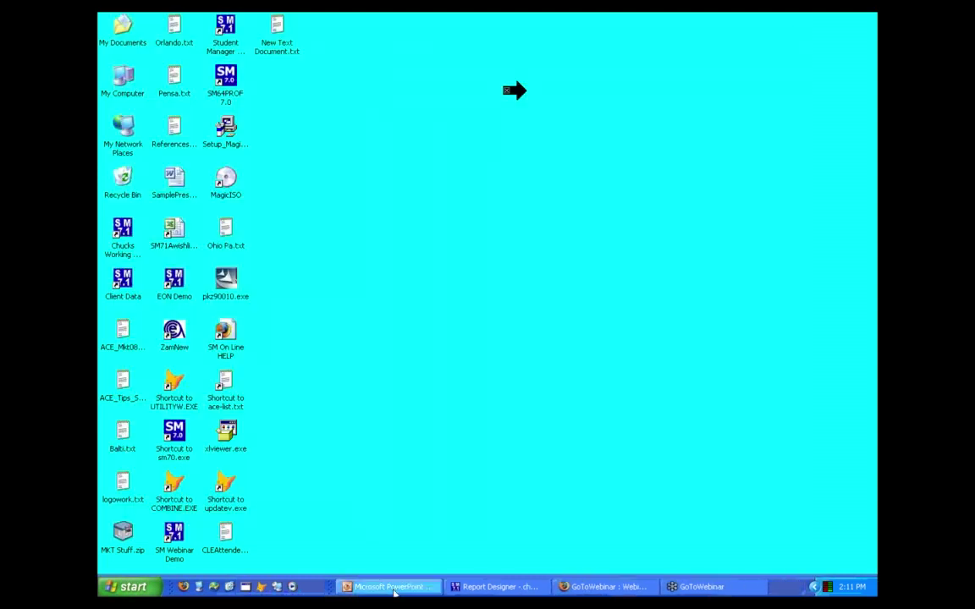
pyautogui.click(479, 590)
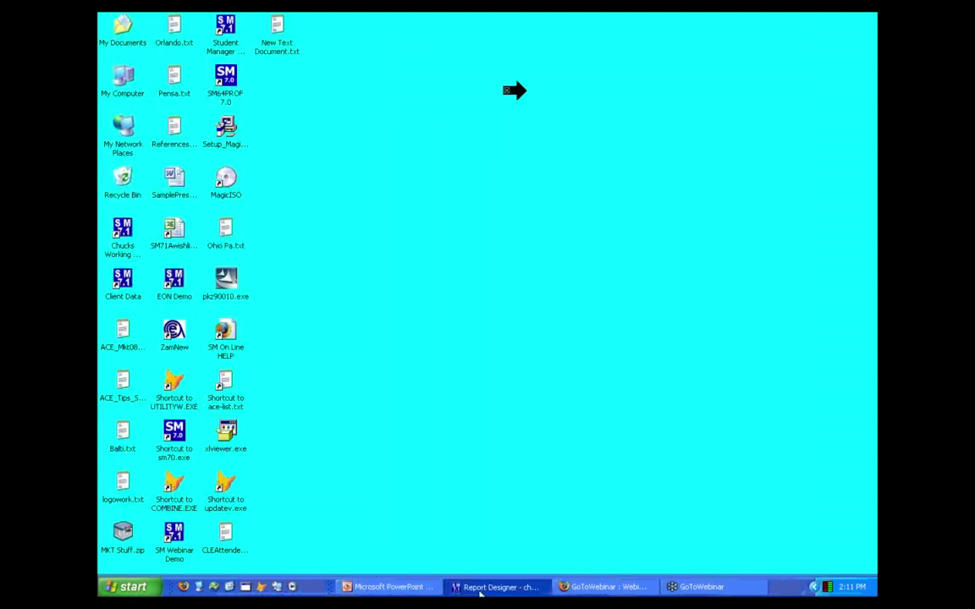
pyautogui.click(304, 36)
pyautogui.press('Escape')
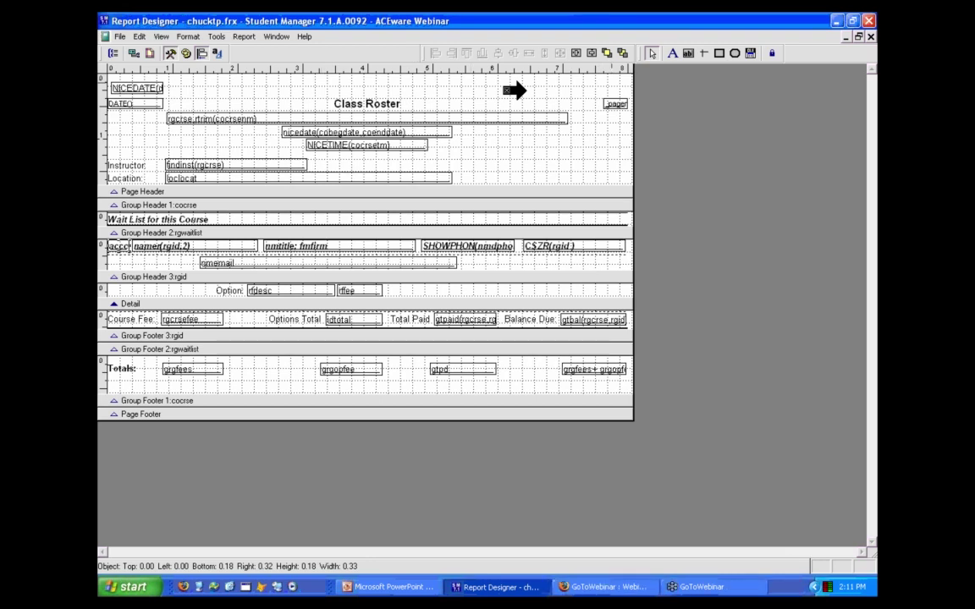
pyautogui.click(672, 52)
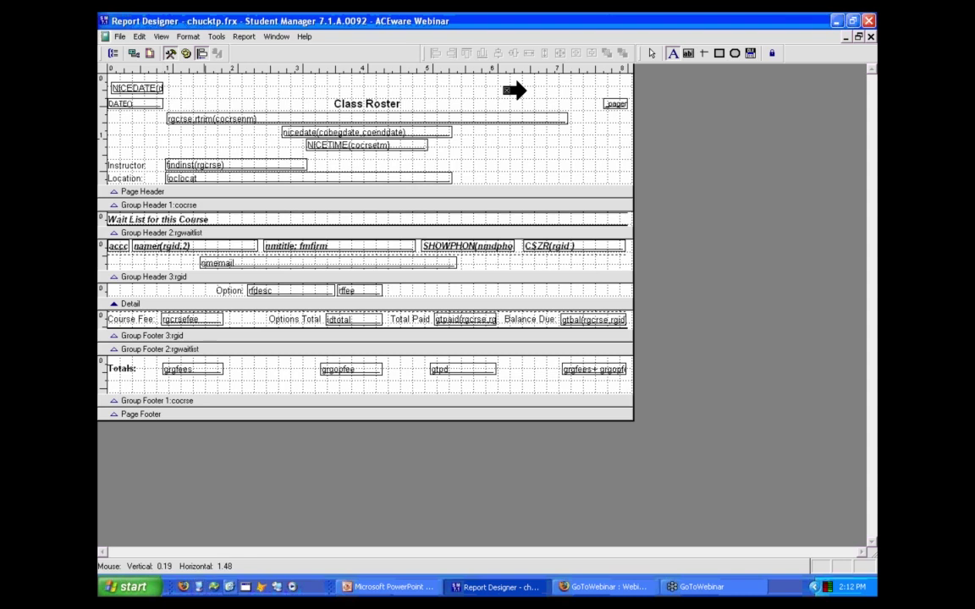
# Switch to PowerPoint, read the Report Case Study slide as a slide show, and return to the Report Designer.
pyautogui.click(427, 591)
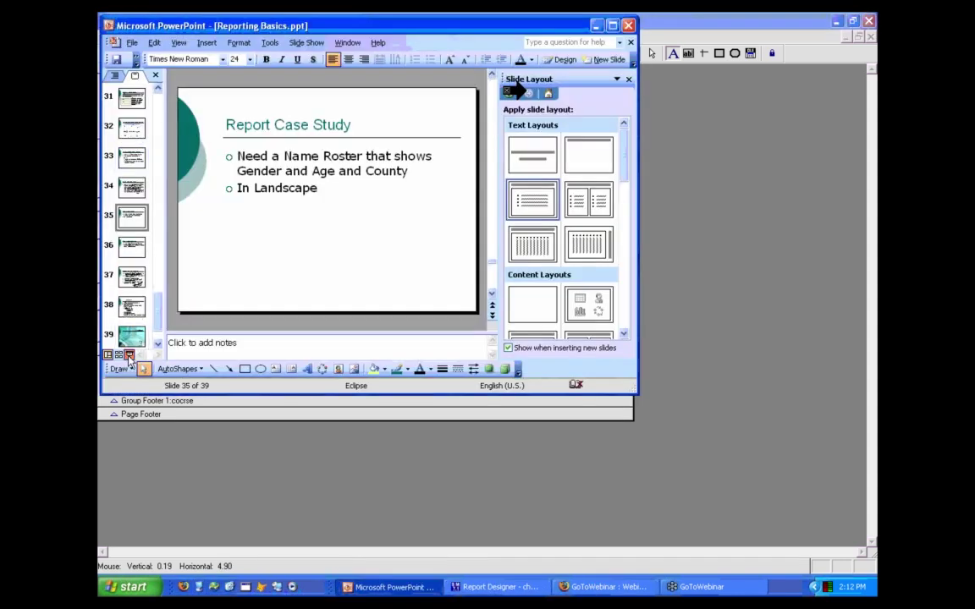
pyautogui.click(128, 355)
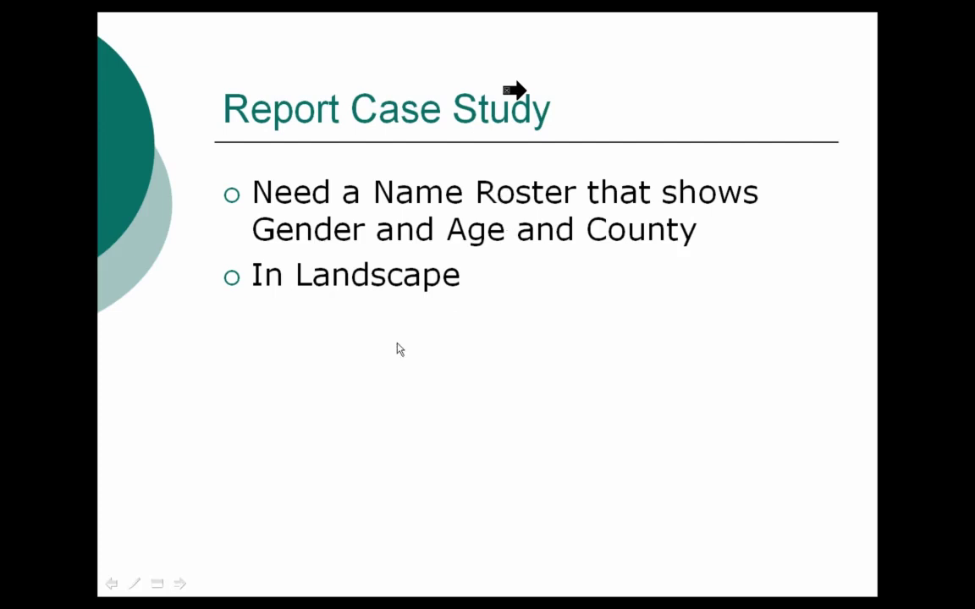
pyautogui.hotkey('alt', 'Tab')
pyautogui.hotkey('alt', 'Tab')
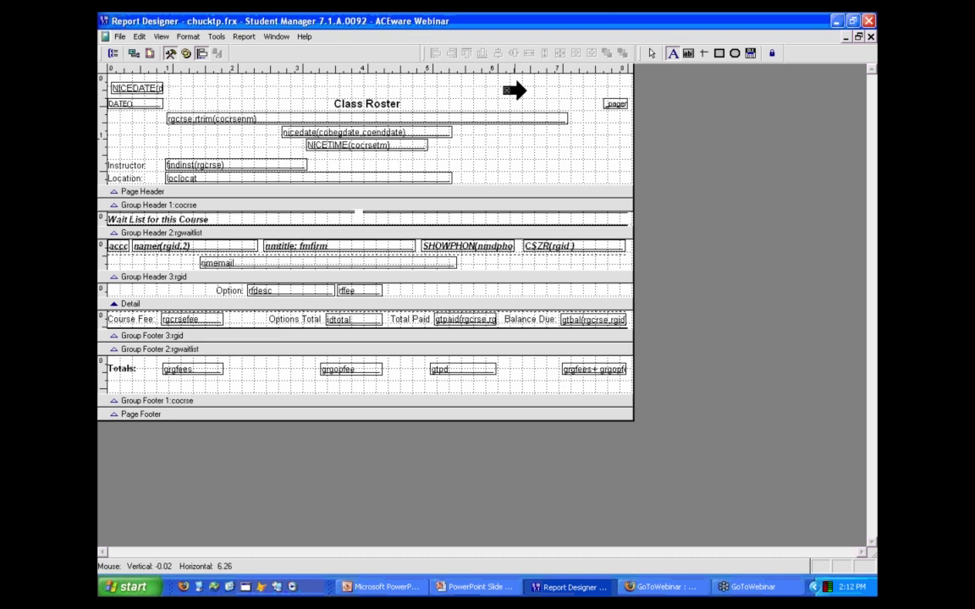
# Open the Student Manager/ACEweb Reference Guide, minimize it for reference, and return to the Class Roster layout.
pyautogui.click(651, 52)
pyautogui.press('Escape')
pyautogui.press('F1')
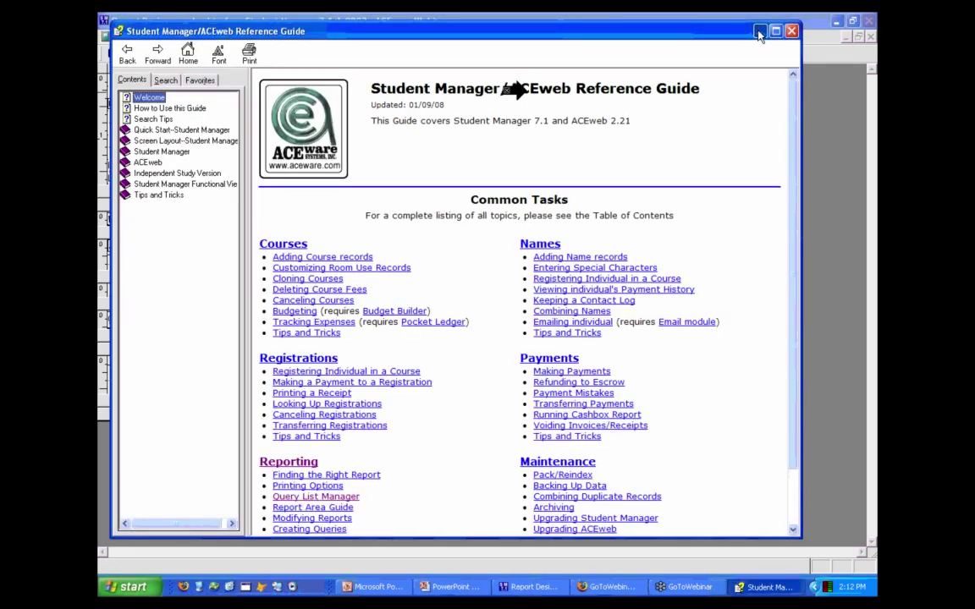
pyautogui.hotkey('alt', 'F4')
pyautogui.click(510, 336)
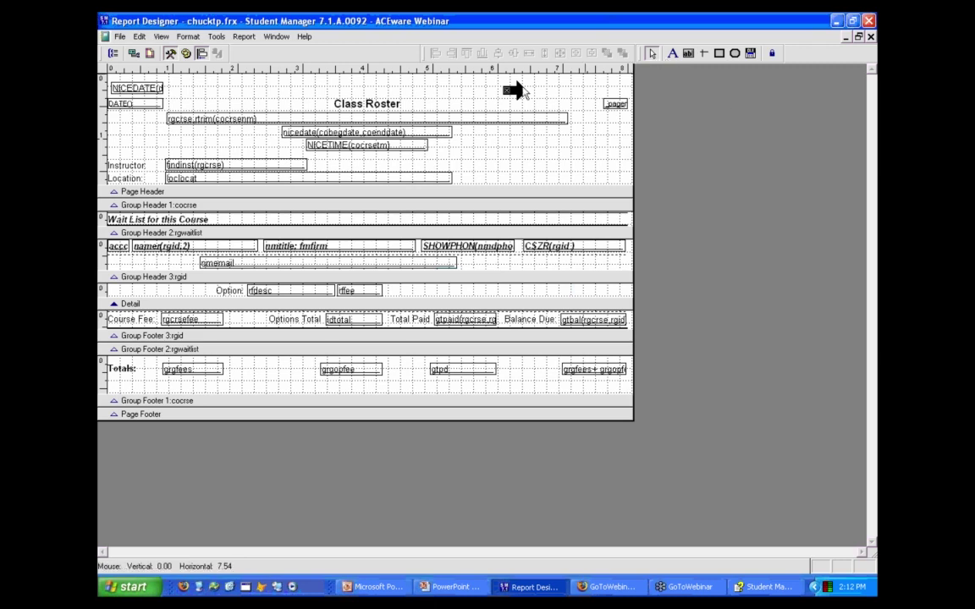
# Delete the DATE() field from the page header and widen the NICEDATE(date()) field to about 1.65 inches.
pyautogui.click(131, 104)
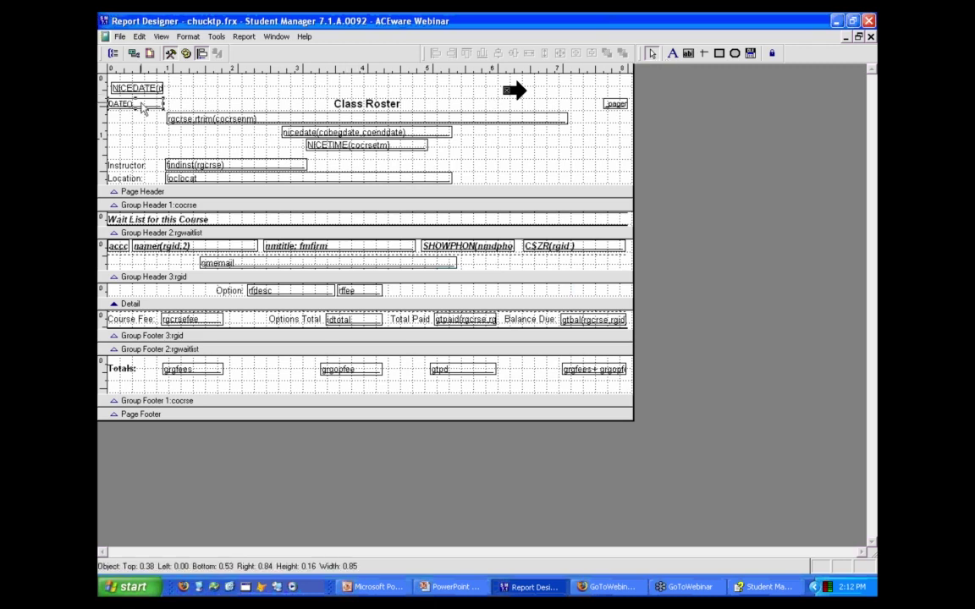
pyautogui.press('Delete')
pyautogui.click(159, 90)
pyautogui.moveTo(163, 88); pyautogui.dragTo(219, 88)
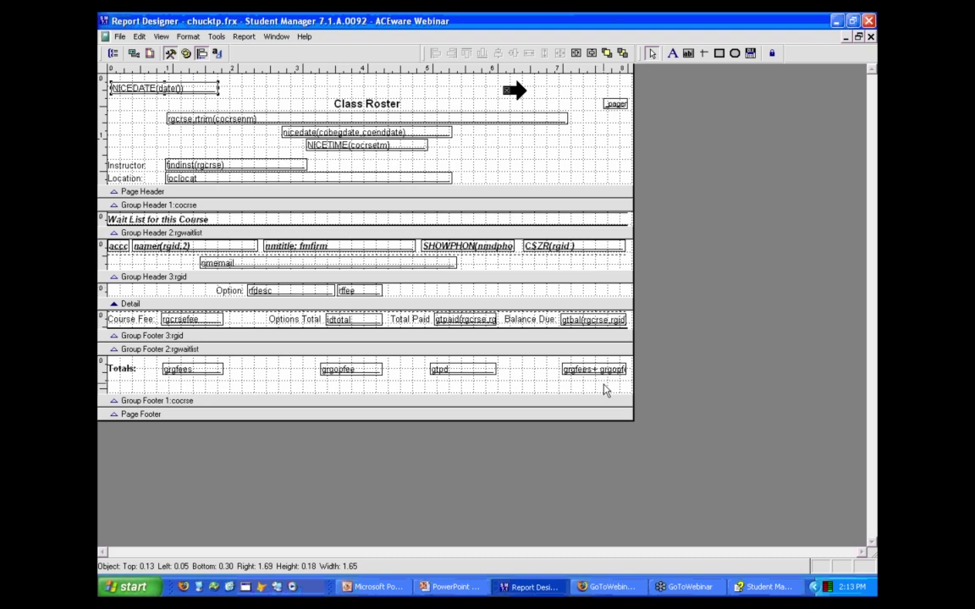
# Delete all fields and labels below the page header except the registrant's count and name fields.
pyautogui.moveTo(604, 383); pyautogui.dragTo(104, 192)
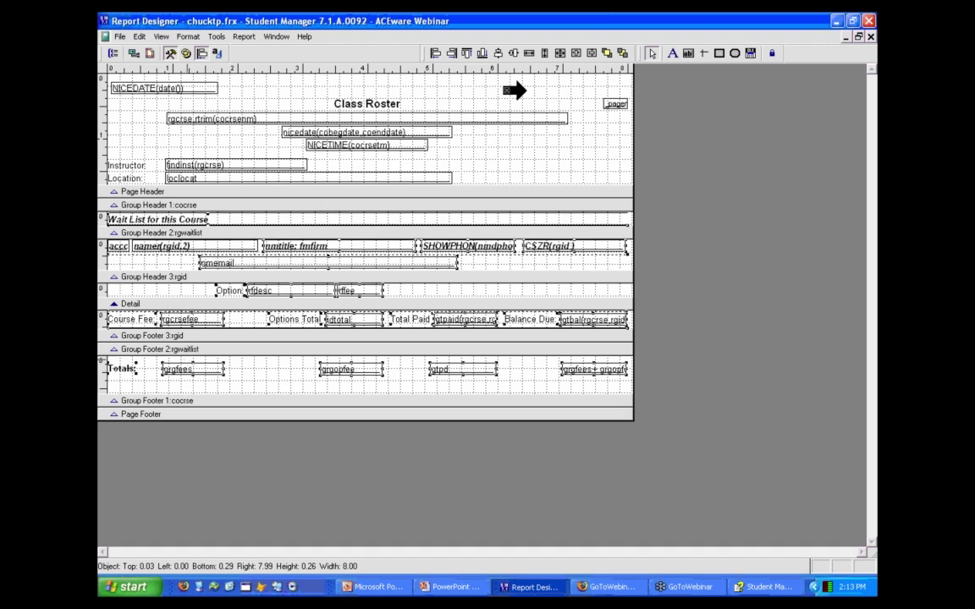
pyautogui.press('Delete')
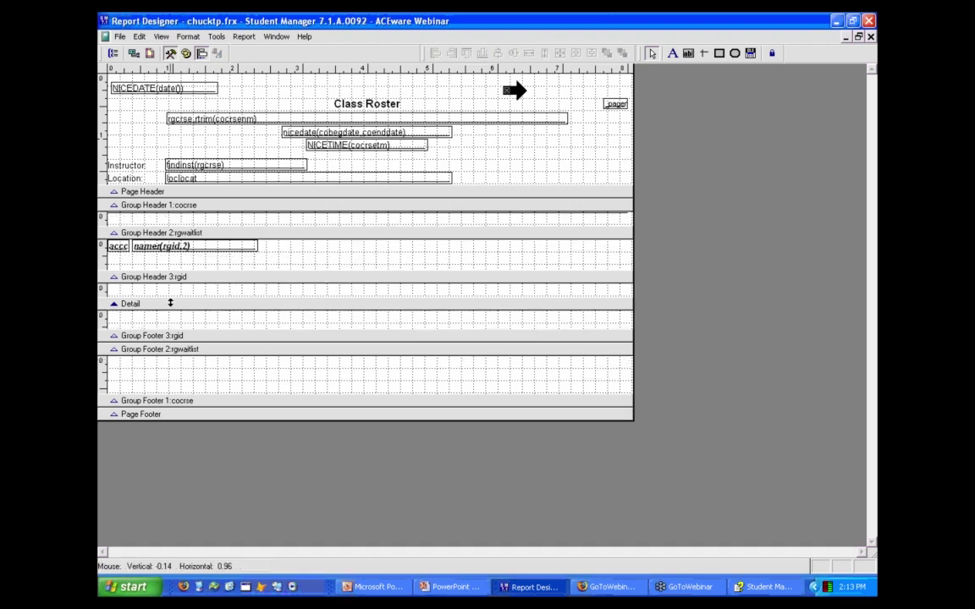
# Collapse the emptied rgwaitlist header, Detail and rgid footer bands, shrink the rgid header to one line, and preview the roster.
pyautogui.moveTo(261, 231); pyautogui.dragTo(275, 204)
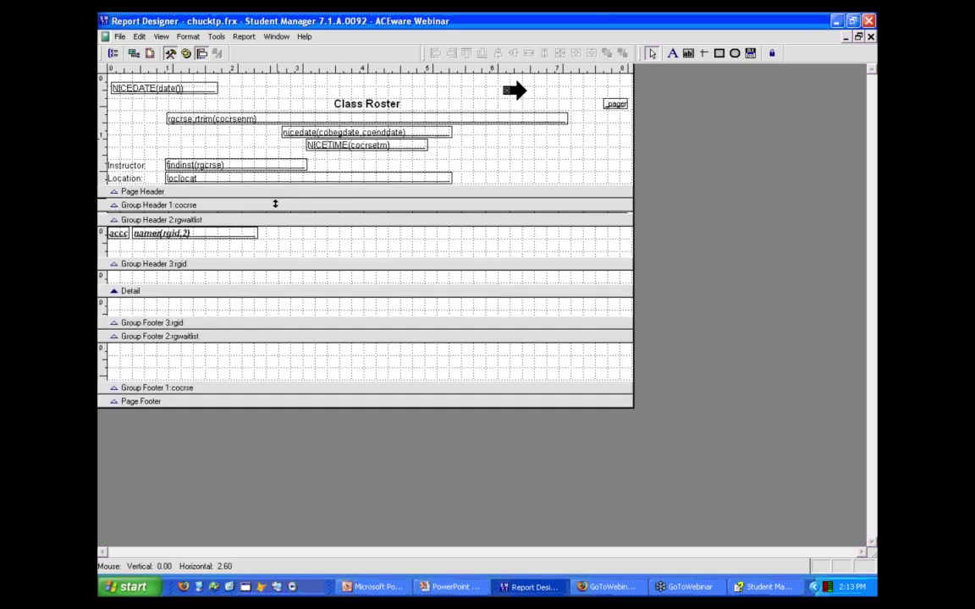
pyautogui.moveTo(282, 263); pyautogui.dragTo(305, 242)
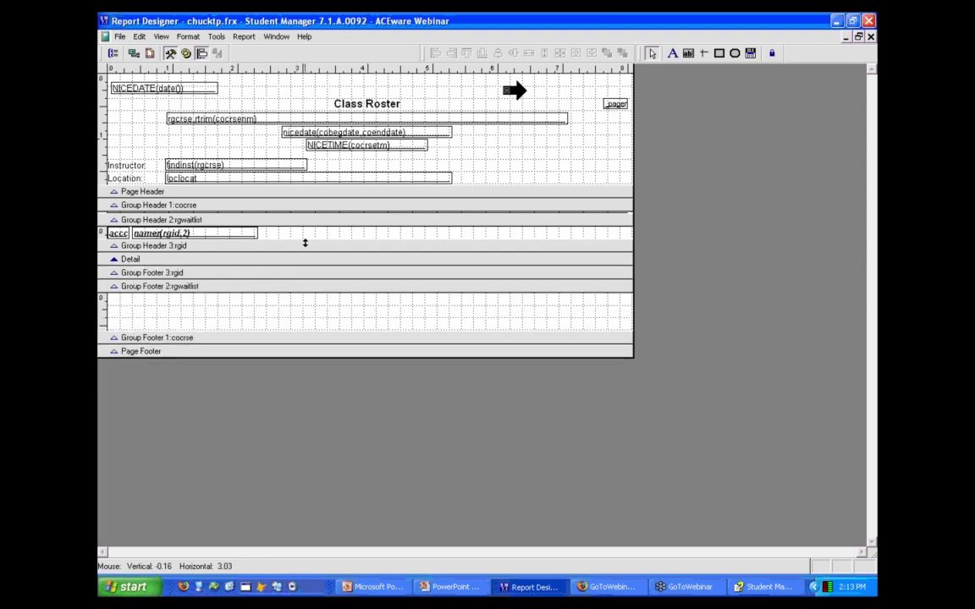
pyautogui.hotkey('ctrl', 'e')
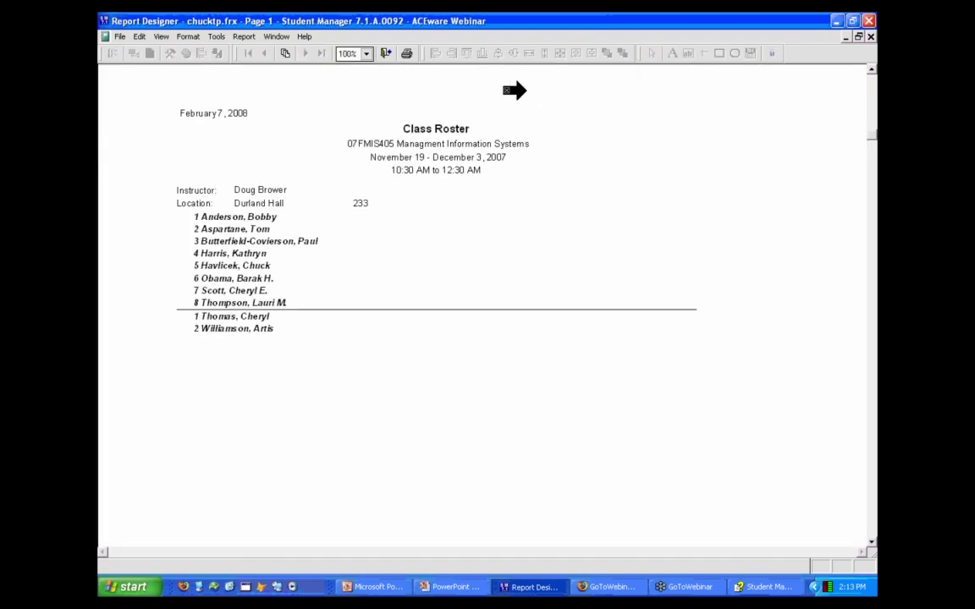
# Add the nmsex and nmbirth fields from the data environment to the rgid group header, beside the name field, and preview the roster.
pyautogui.press('Escape')
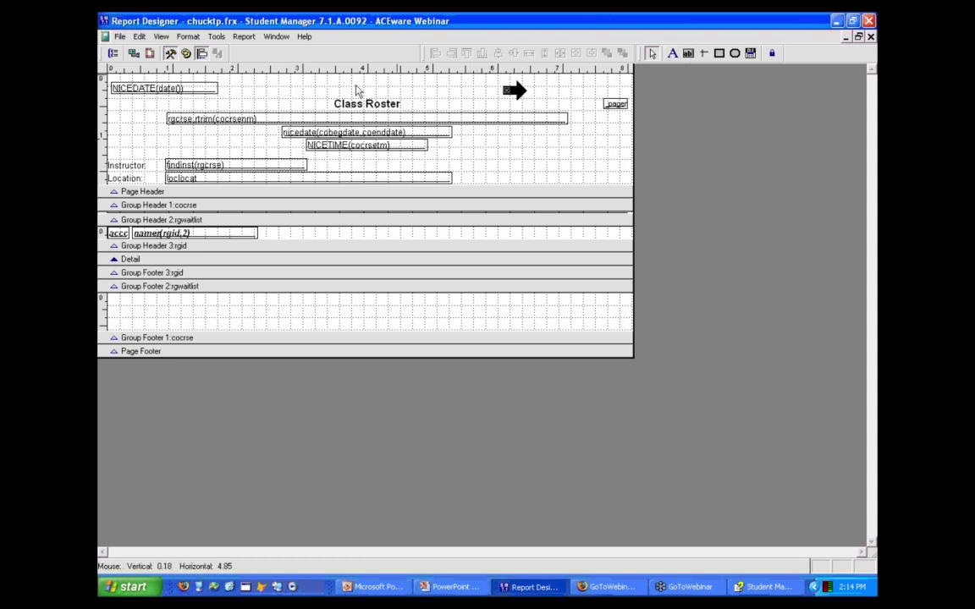
pyautogui.click(132, 54)
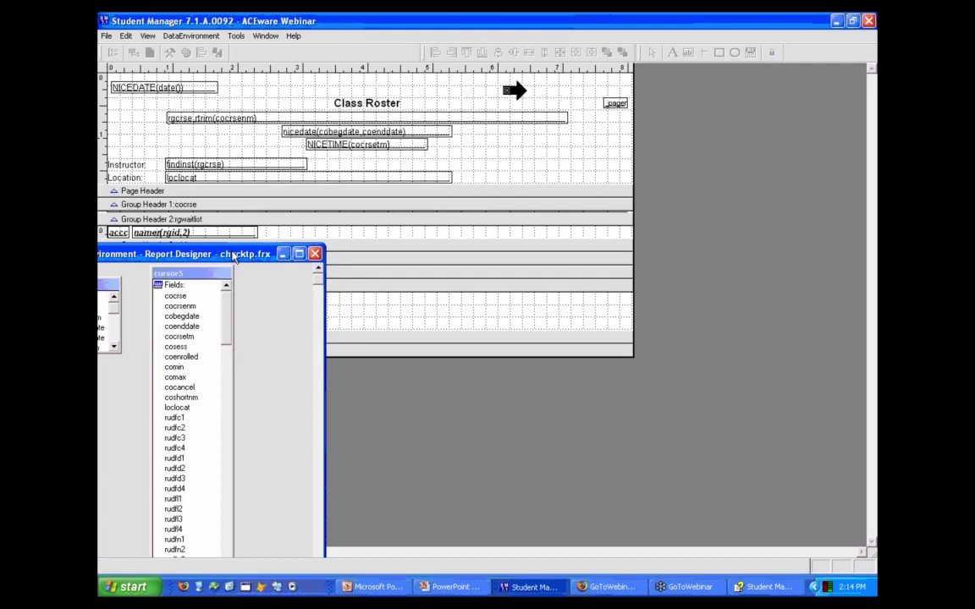
pyautogui.moveTo(235, 258); pyautogui.dragTo(306, 283)
pyautogui.moveTo(300, 360); pyautogui.dragTo(285, 547)
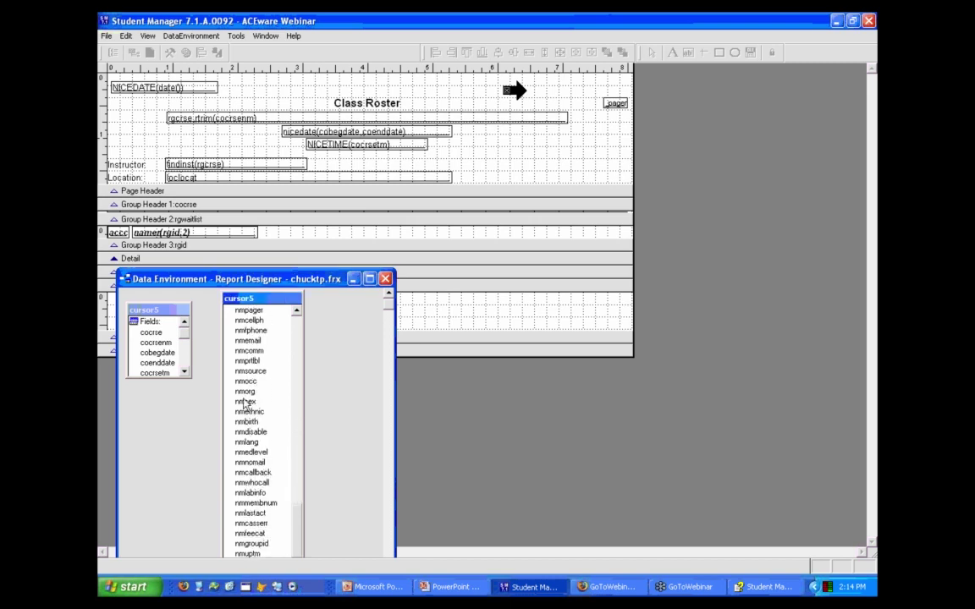
pyautogui.moveTo(244, 402); pyautogui.dragTo(335, 232)
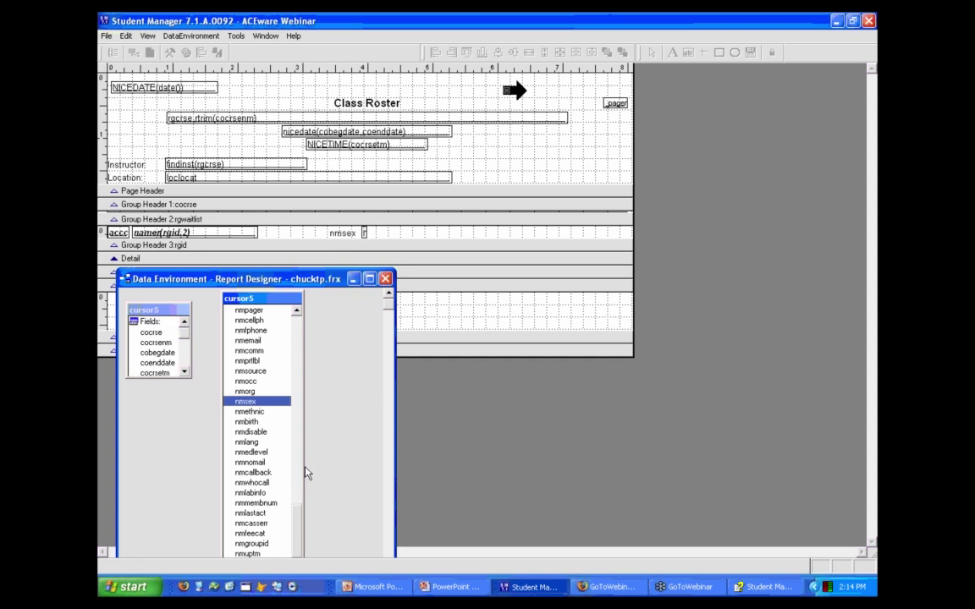
pyautogui.moveTo(247, 421); pyautogui.dragTo(426, 231)
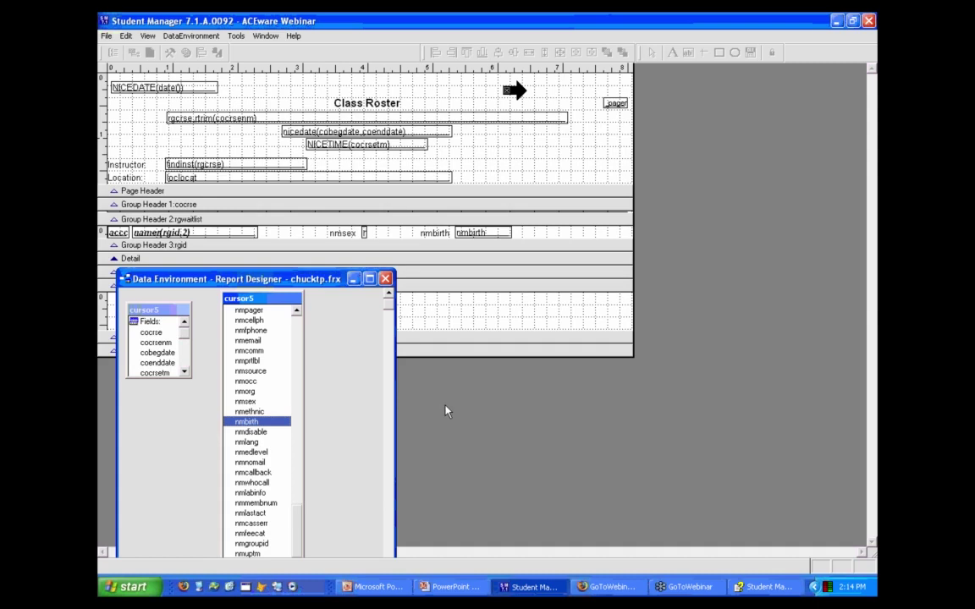
pyautogui.click(385, 278)
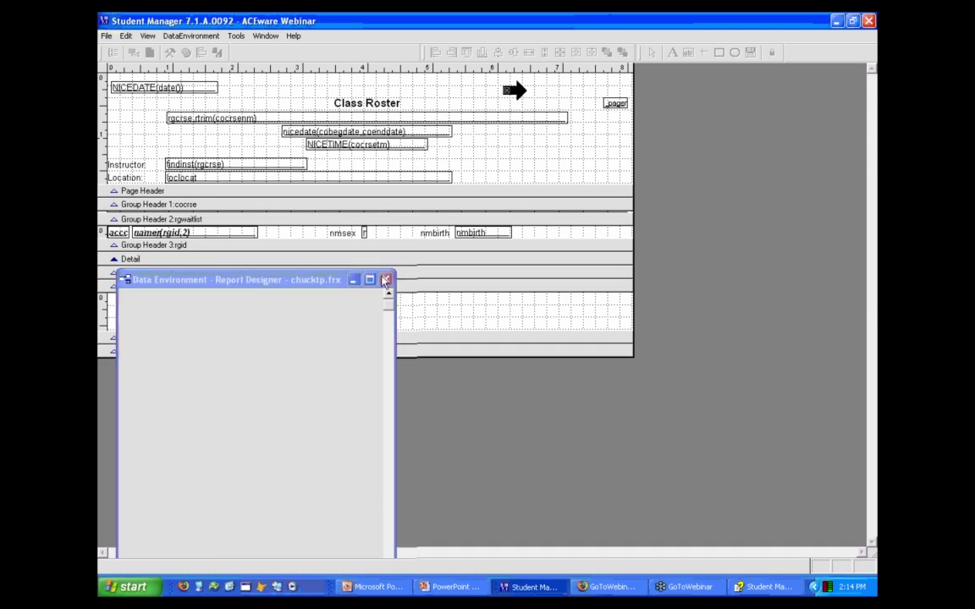
pyautogui.hotkey('ctrl', 'e')
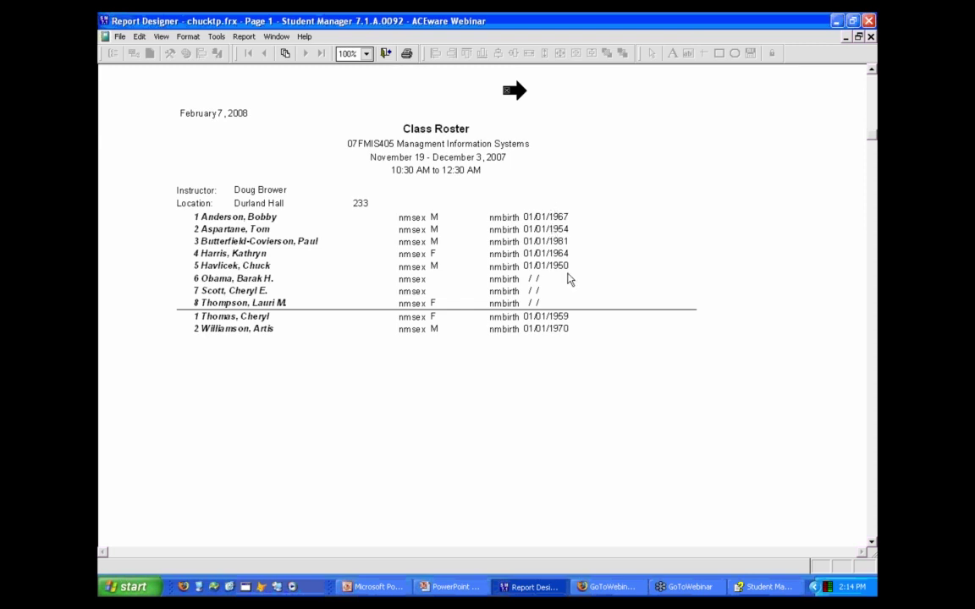
pyautogui.press('Escape')
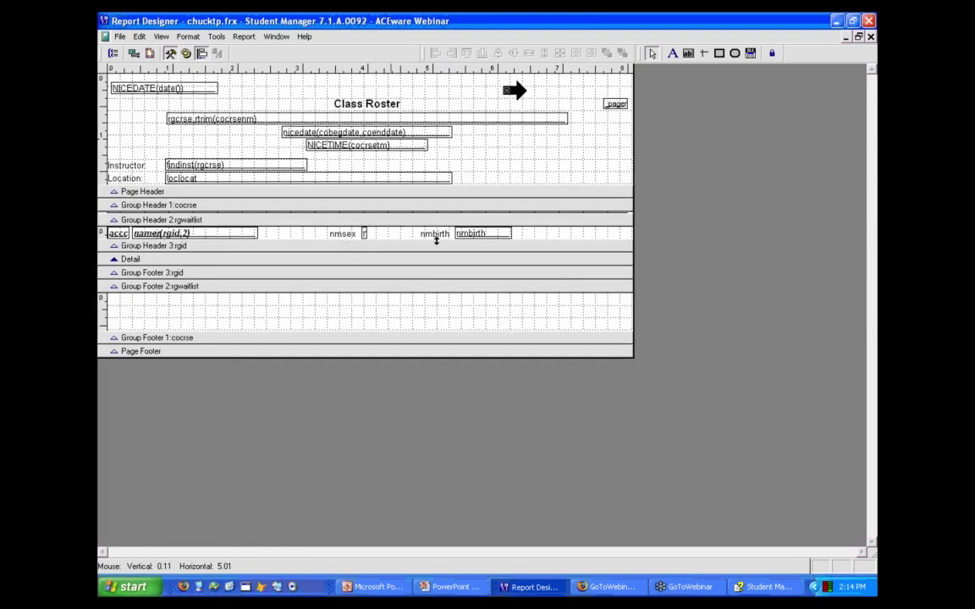
# Change the nmbirth field's expression to age(cursor5.nmbirth) and preview the roster.
pyautogui.doubleClick(480, 237)
pyautogui.press('Home')
pyautogui.write('cursor5.')
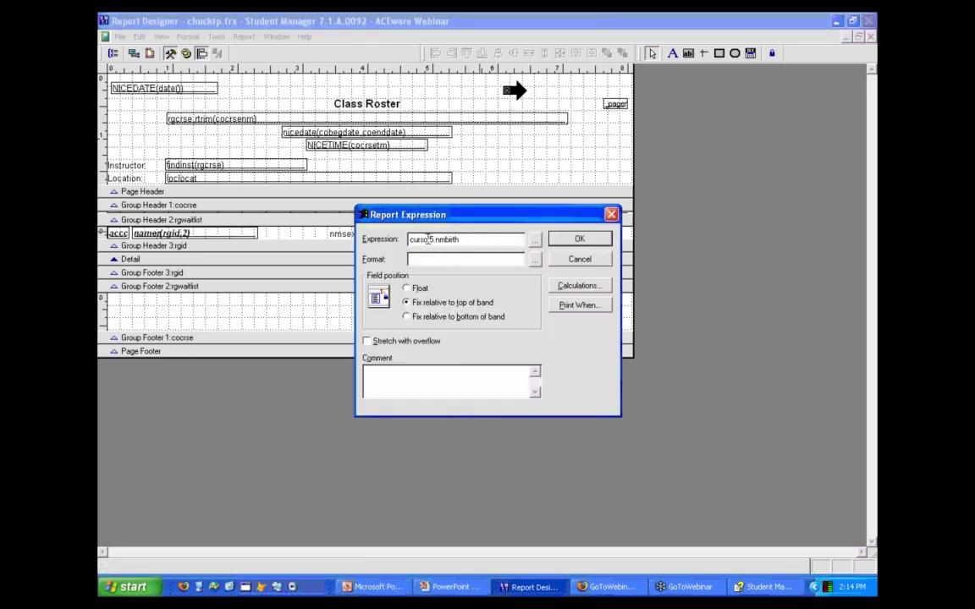
pyautogui.write('ac')
pyautogui.write('e')
pyautogui.write('(')
pyautogui.write(')')
pyautogui.click(581, 240)
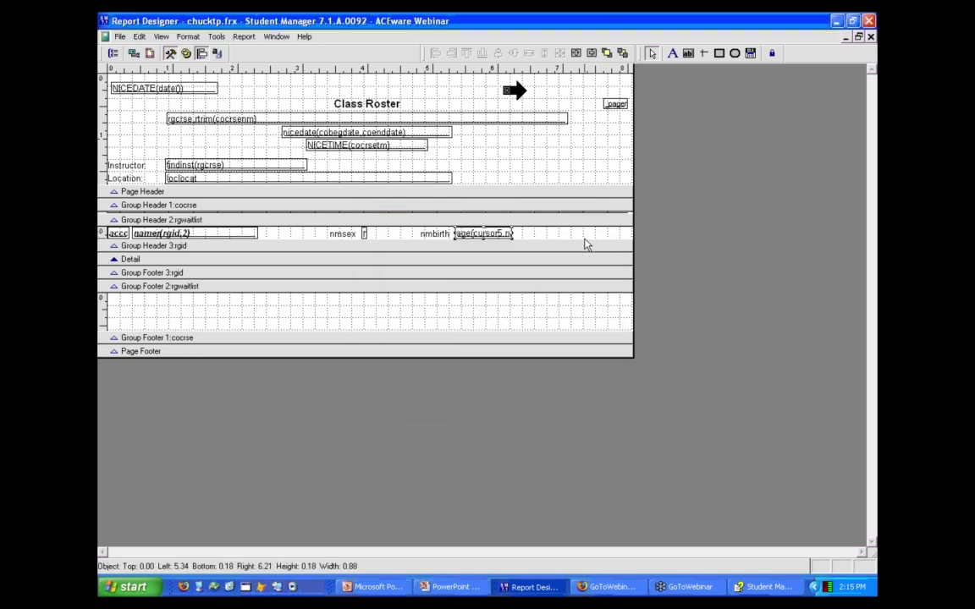
pyautogui.hotkey('ctrl', 'e')
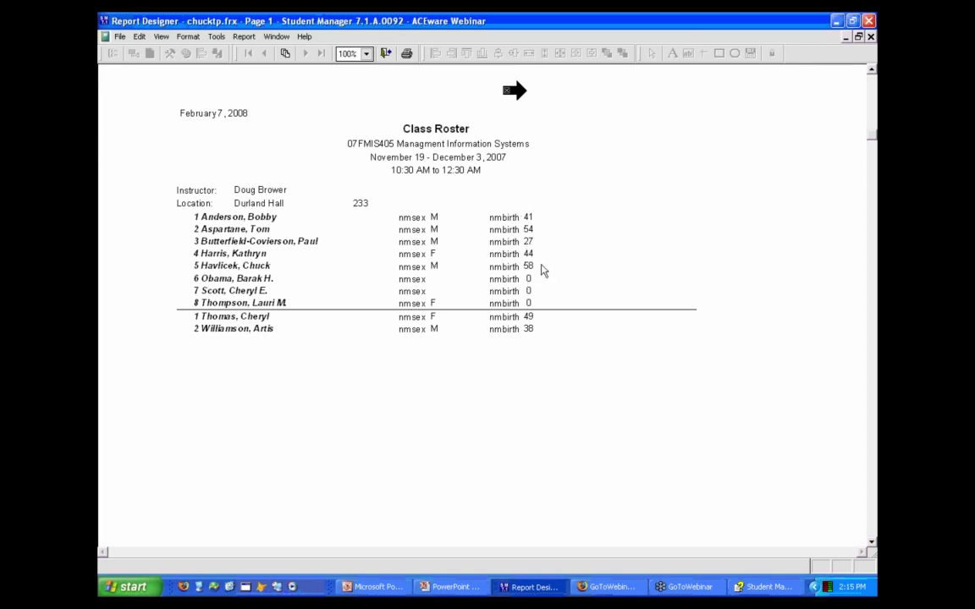
pyautogui.press('Escape')
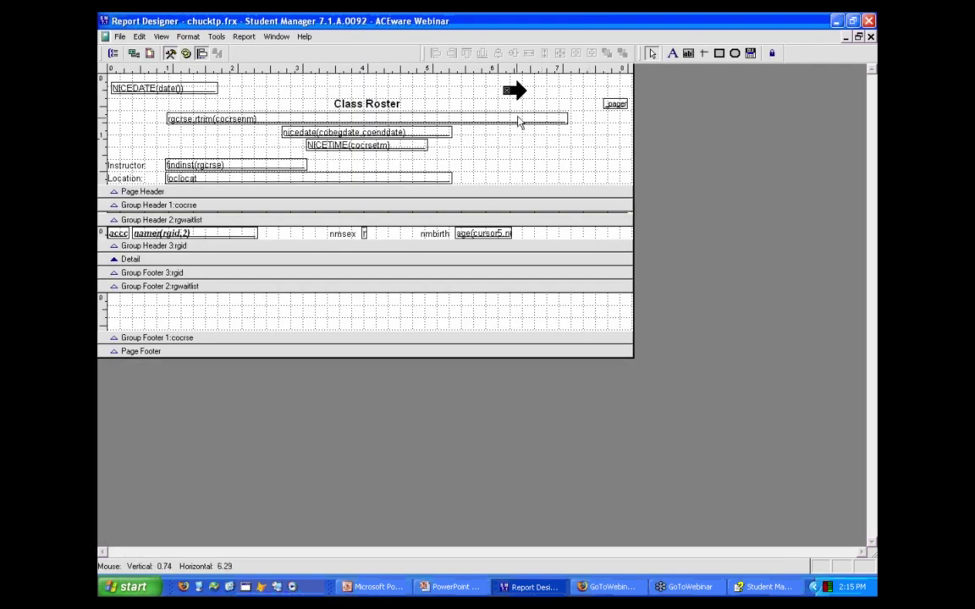
# Switch to the PowerPoint slide show to review the Report Case Study requirements, and return to the report layout.
pyautogui.hotkey('alt', 'Tab')
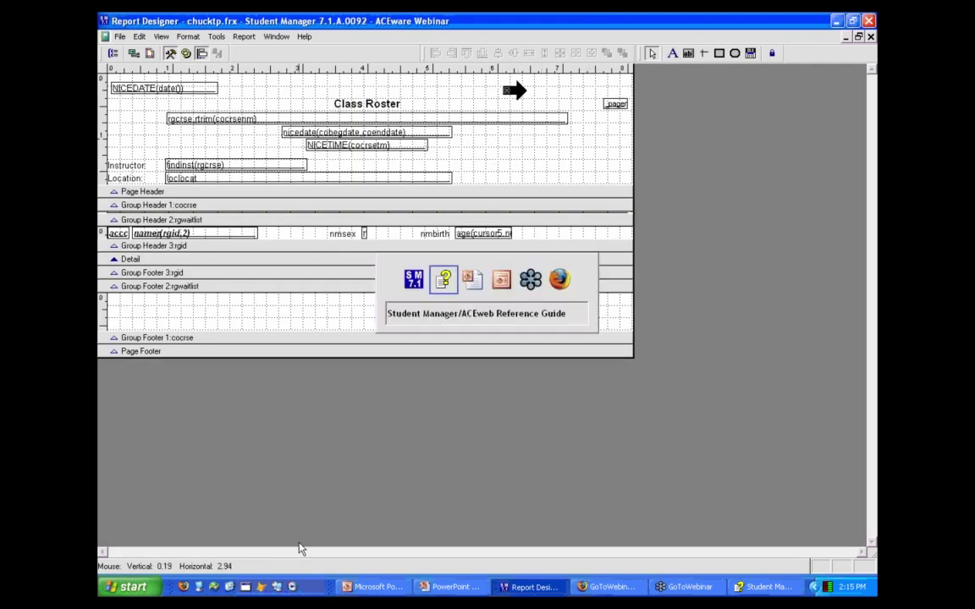
pyautogui.hotkey('alt', 'Tab')
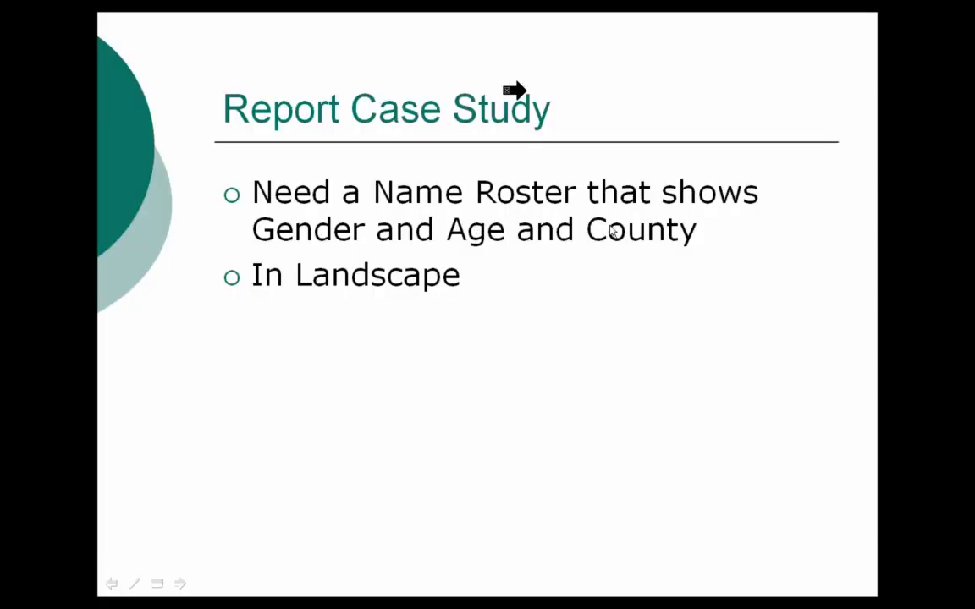
pyautogui.press('Escape')
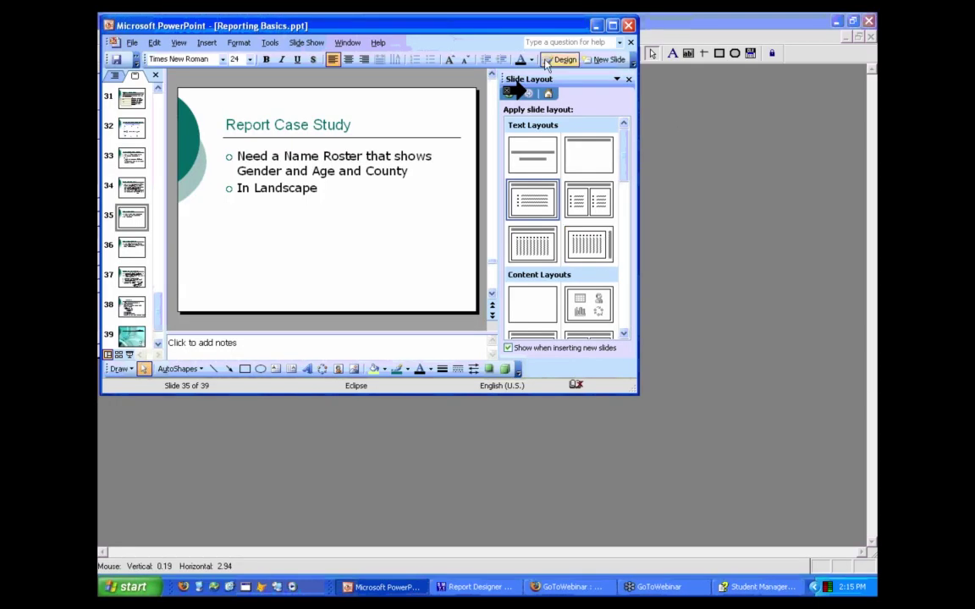
pyautogui.click(131, 354)
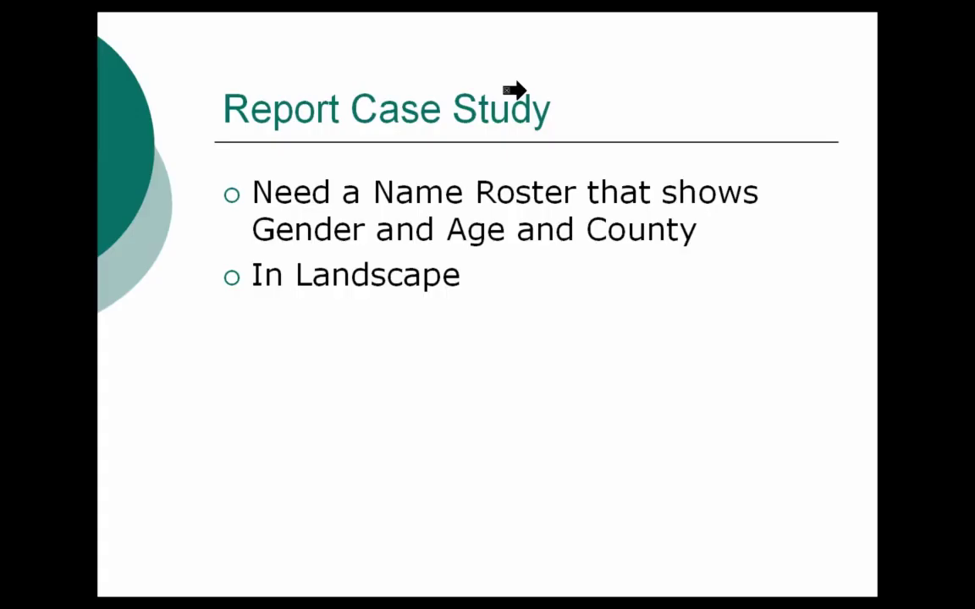
pyautogui.hotkey('alt', 'Tab')
pyautogui.hotkey('alt', 'Tab')
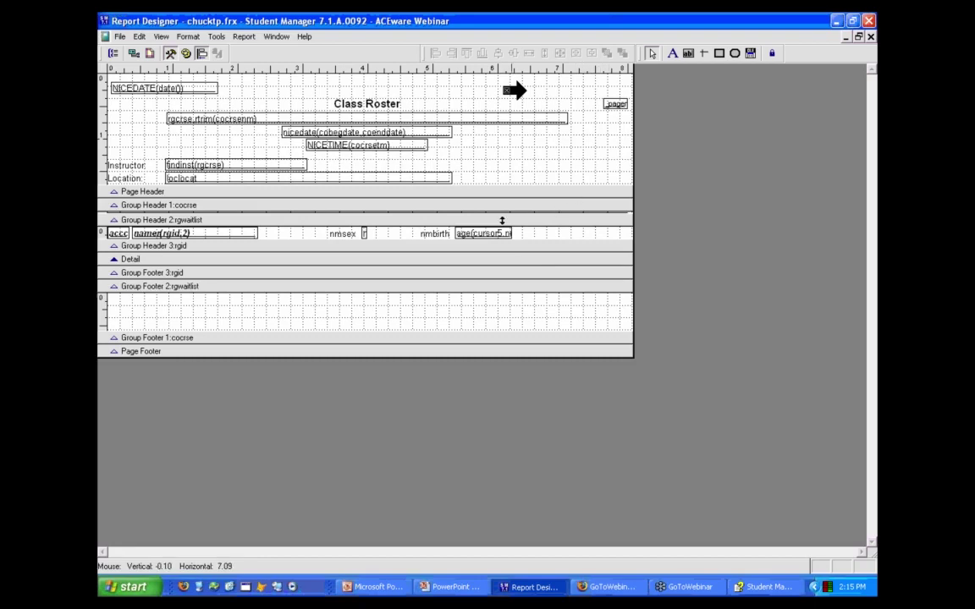
# Draw a new field about 1.31 inches wide beside the age field in the rgid header, and look through the Expression Builder.
pyautogui.click(689, 54)
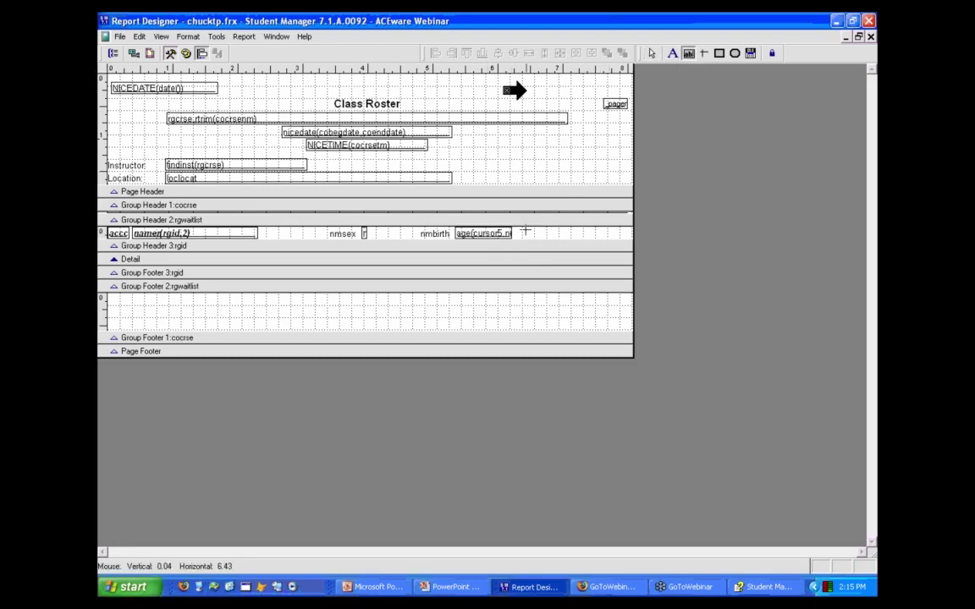
pyautogui.moveTo(525, 228); pyautogui.dragTo(620, 237)
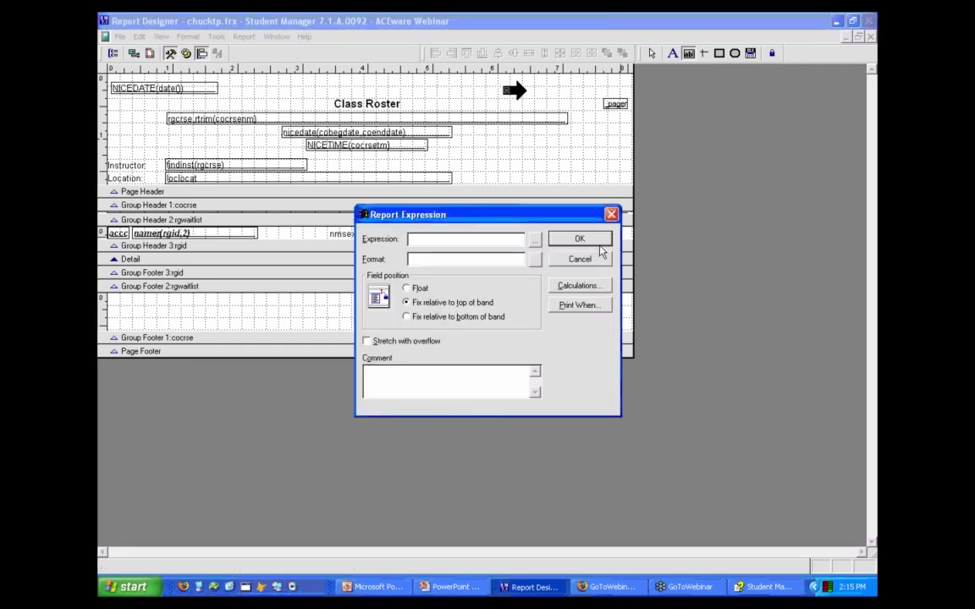
pyautogui.click(535, 241)
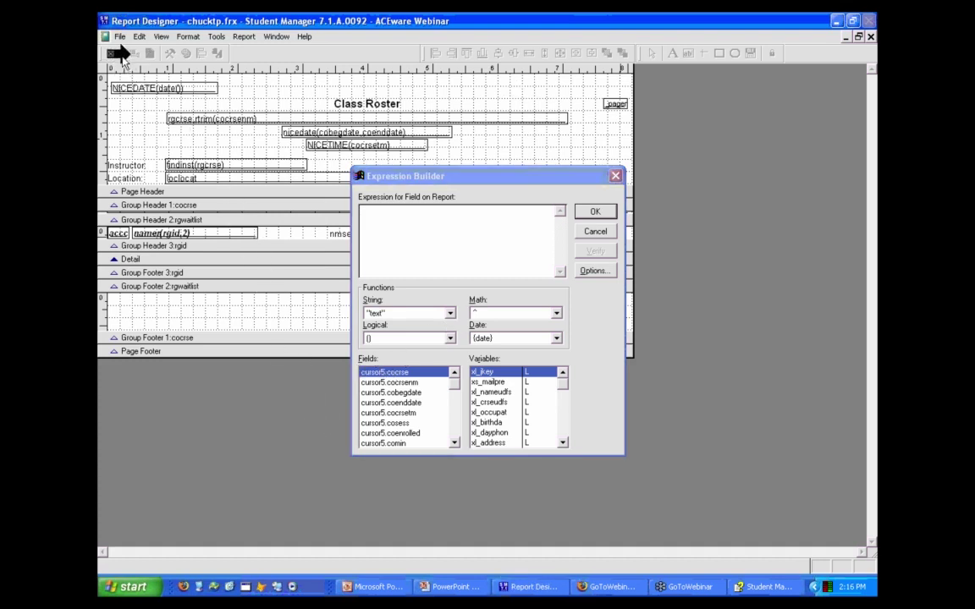
pyautogui.click(454, 394)
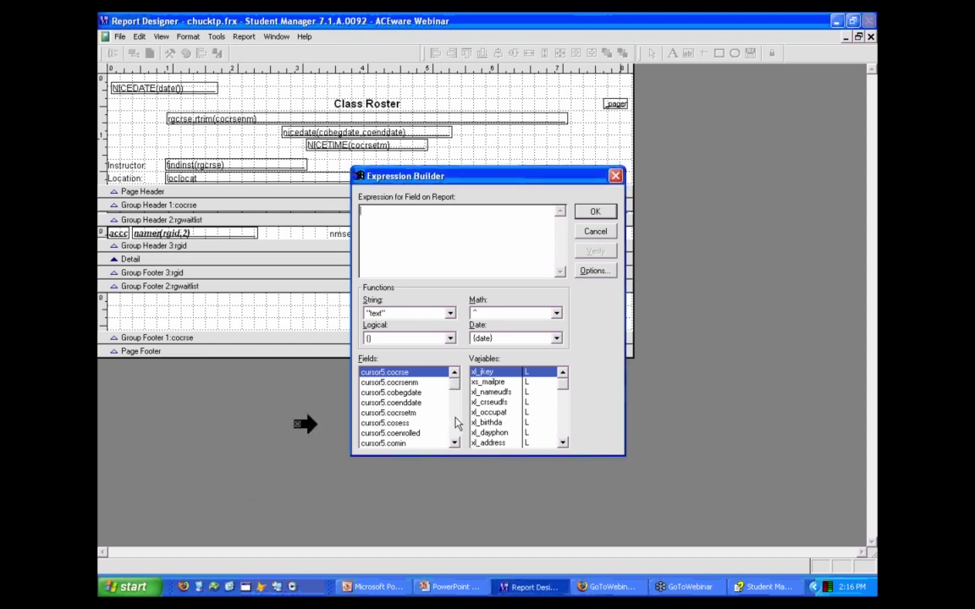
pyautogui.click(596, 231)
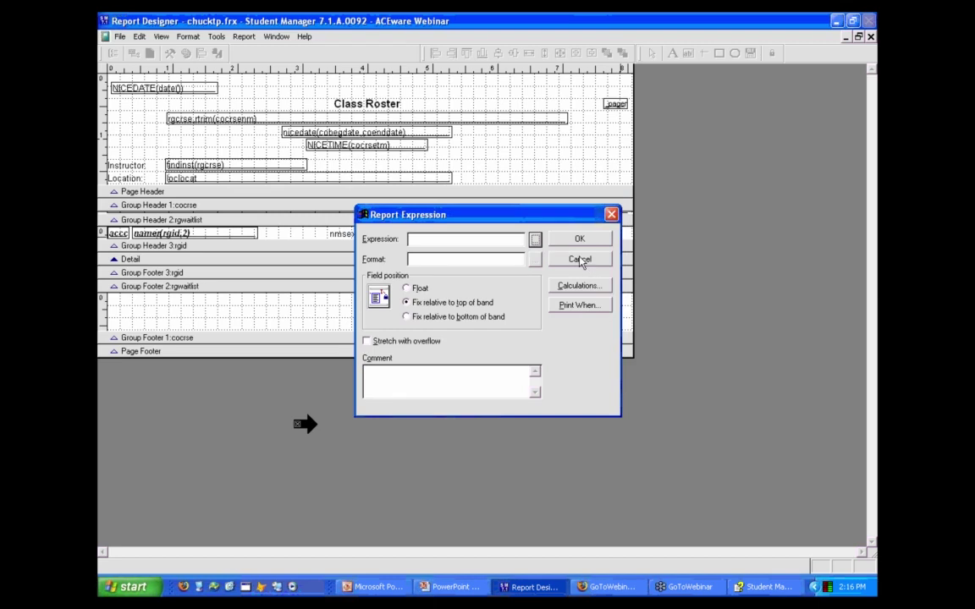
# Switch to the Student Manager/ACEweb Reference Guide and copy the County field's name, NMCOUNTY, from the Names Screen page.
pyautogui.hotkey('alt', 'Tab')
pyautogui.press('Tab')
pyautogui.press('Tab')
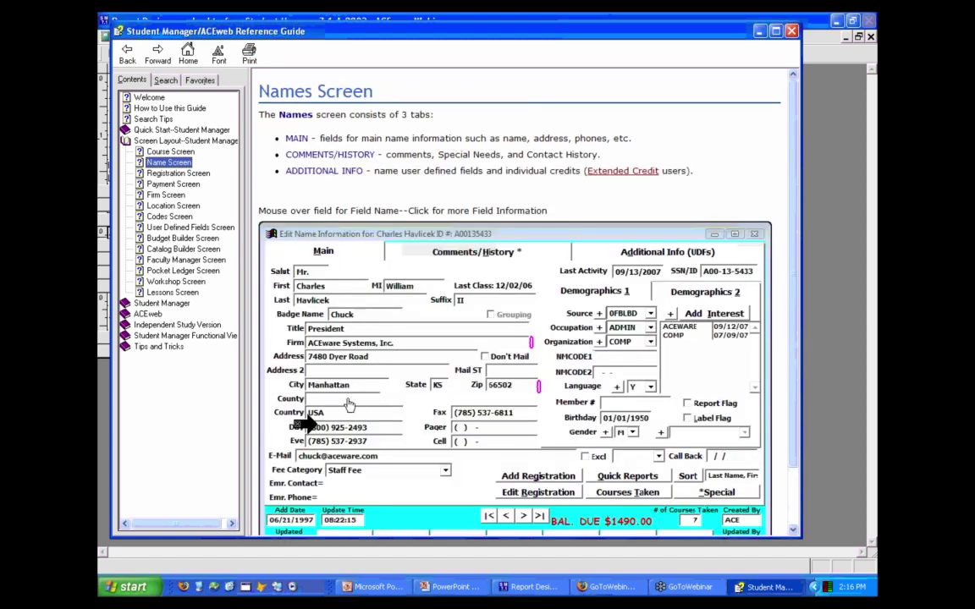
pyautogui.click(350, 406)
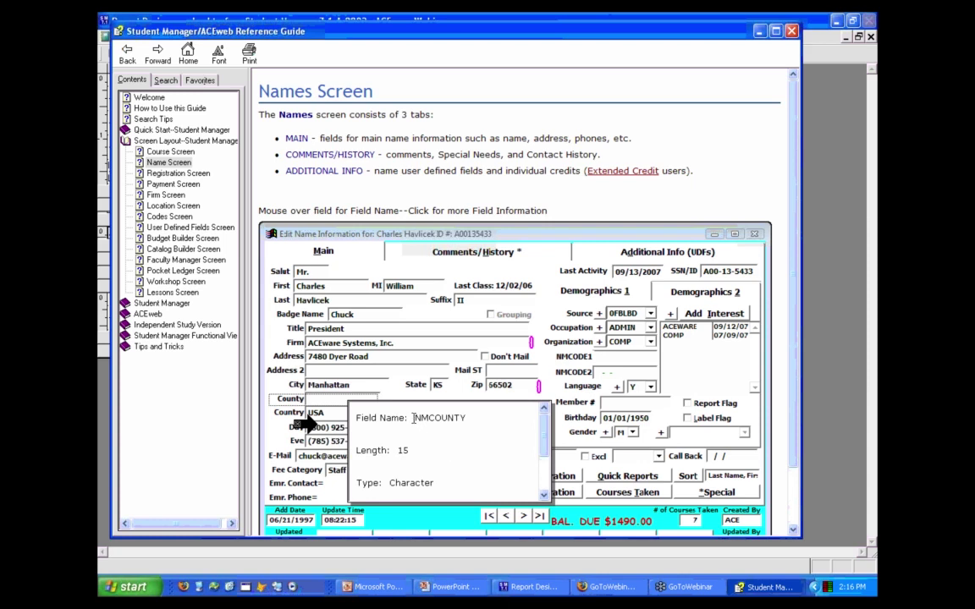
pyautogui.moveTo(415, 417); pyautogui.dragTo(466, 417)
pyautogui.hotkey('ctrl', 'c')
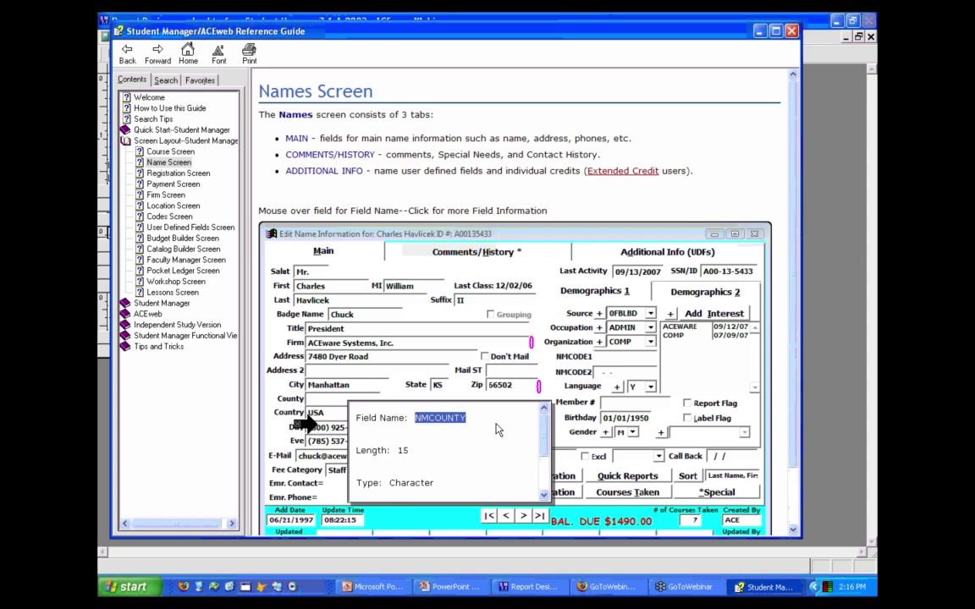
# Return to the report layout, paste NMCOUNTY as the new field's expression, and preview the roster.
pyautogui.click(529, 586)
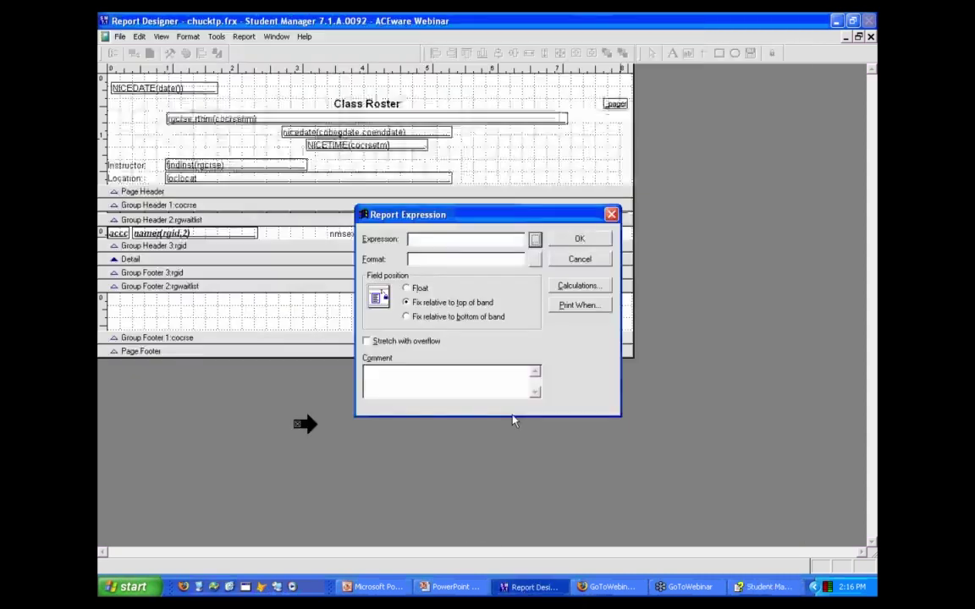
pyautogui.hotkey('ctrl', 'v')
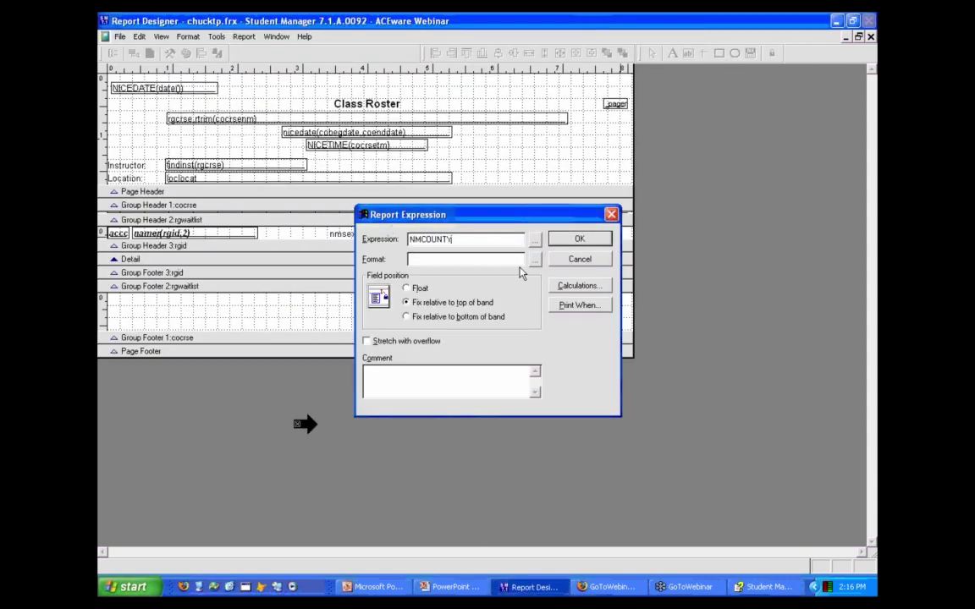
pyautogui.click(579, 239)
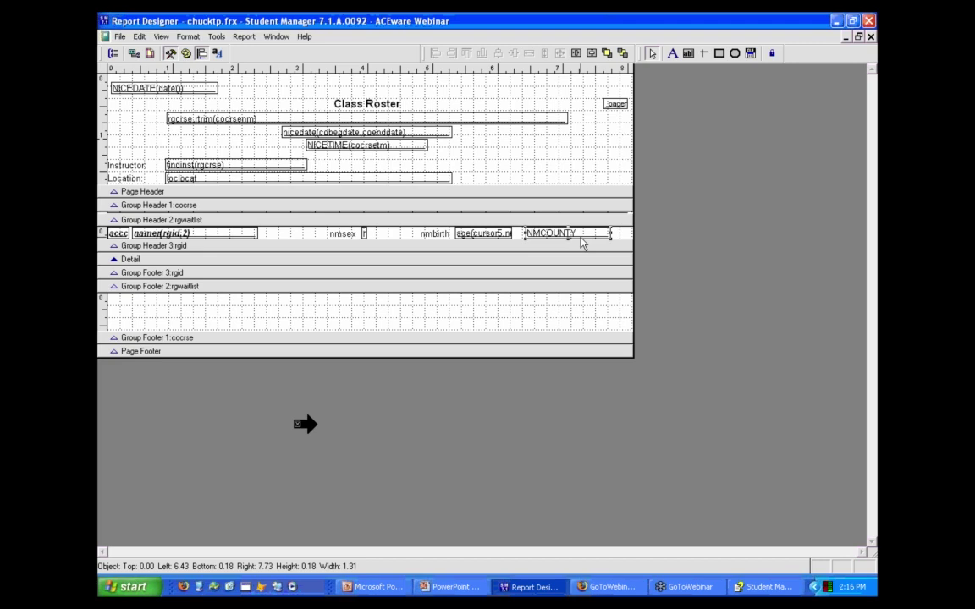
pyautogui.hotkey('ctrl', 'e')
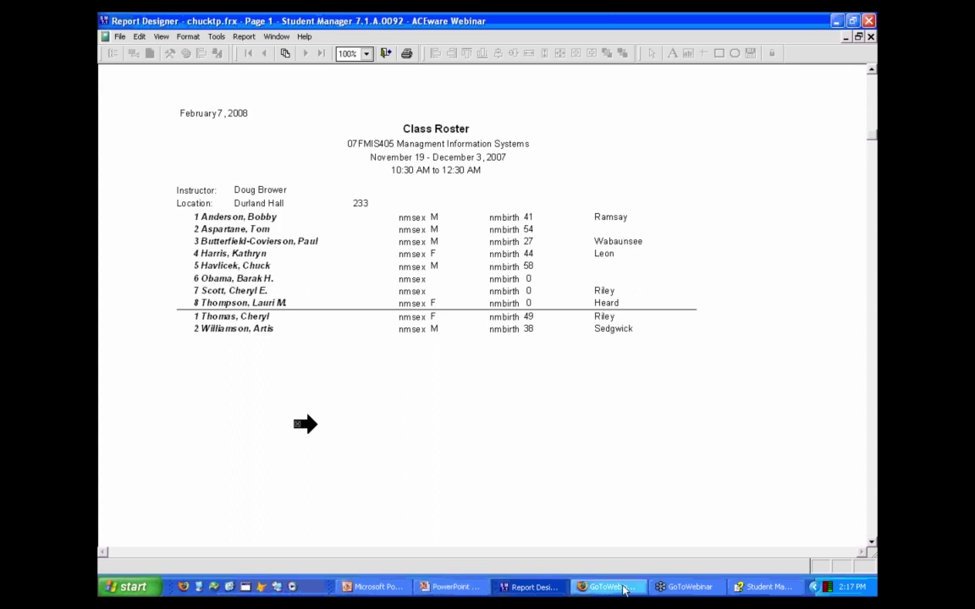
# Reopen the County field's details in the Reference Guide's Names Screen page and copy the field name NMCOUNTY again.
pyautogui.click(764, 587)
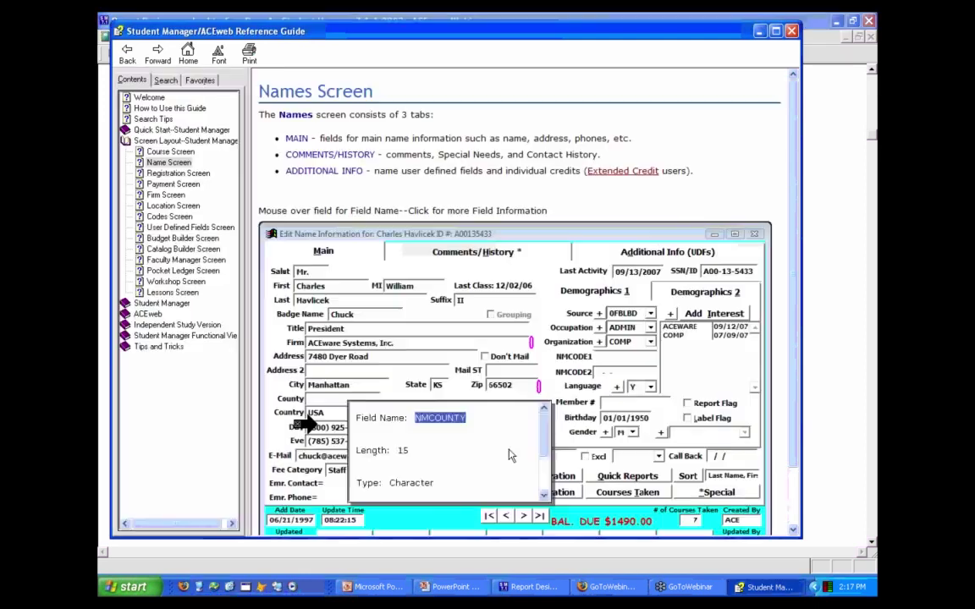
pyautogui.click(322, 404)
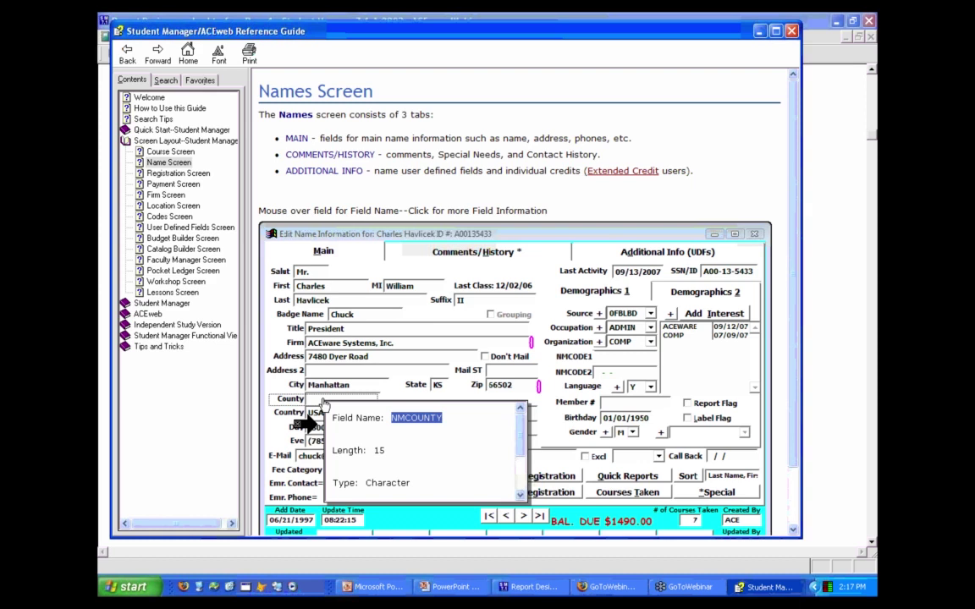
pyautogui.click(428, 461)
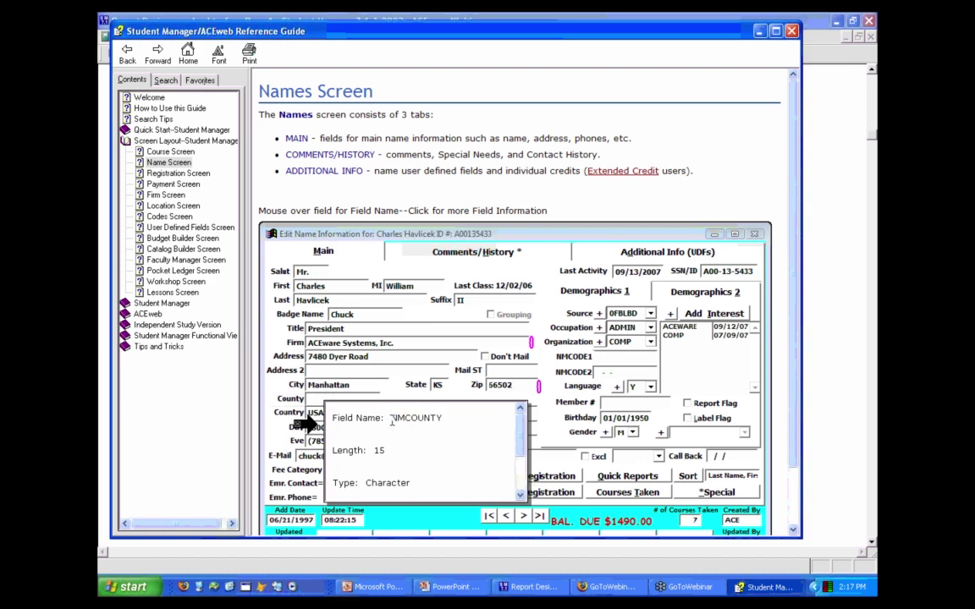
pyautogui.moveTo(390, 417); pyautogui.dragTo(434, 425)
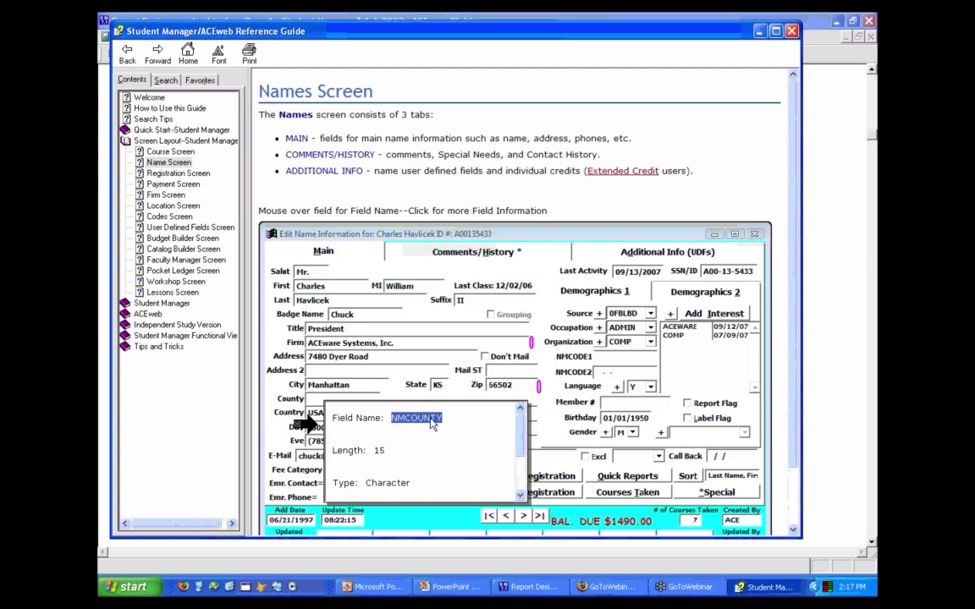
pyautogui.rightClick(431, 421)
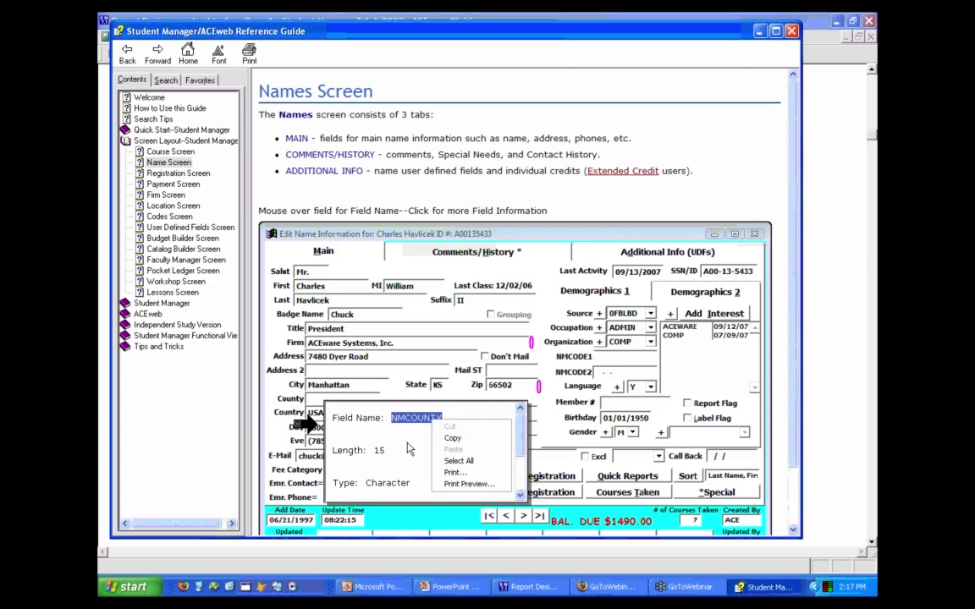
pyautogui.click(450, 439)
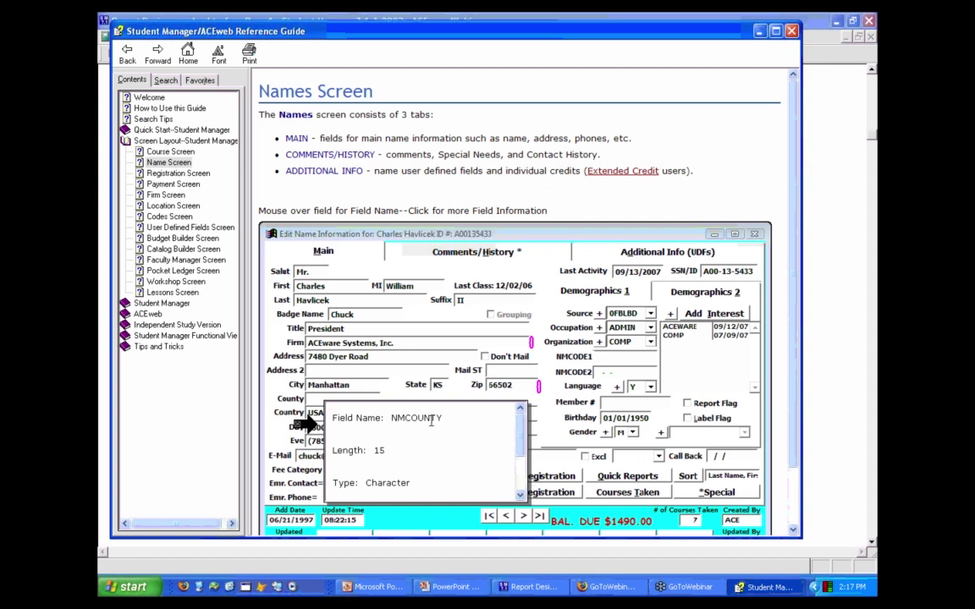
# Switch back to the Report Designer, leave the preview and delete the NMCOUNTY field beside the age field.
pyautogui.click(523, 588)
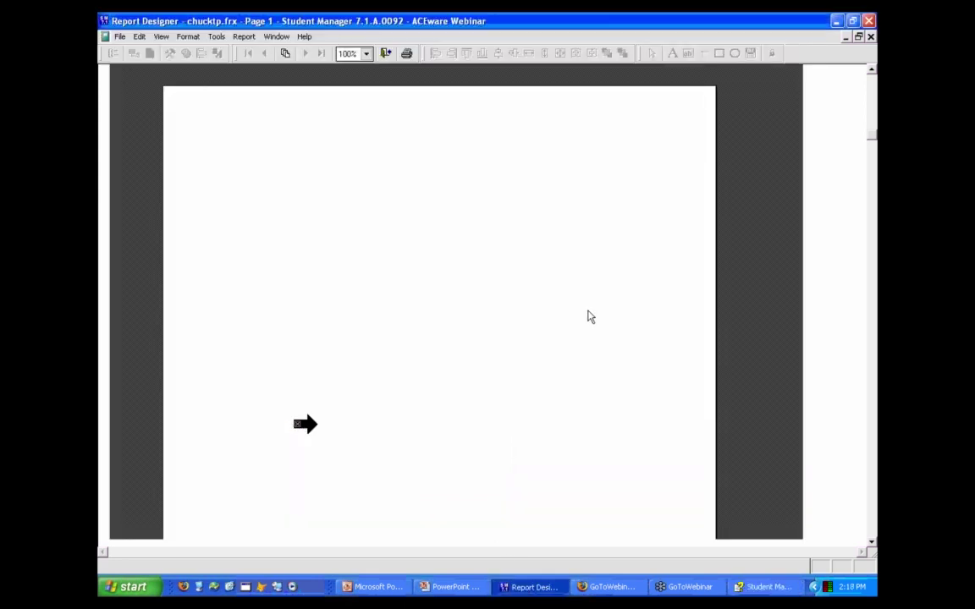
pyautogui.click(385, 53)
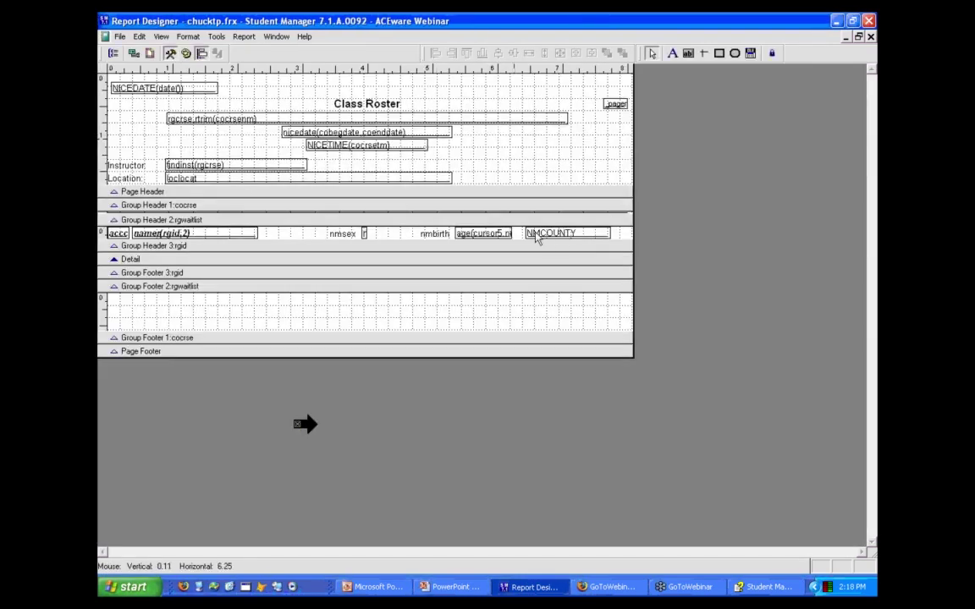
pyautogui.click(541, 235)
pyautogui.press('Delete')
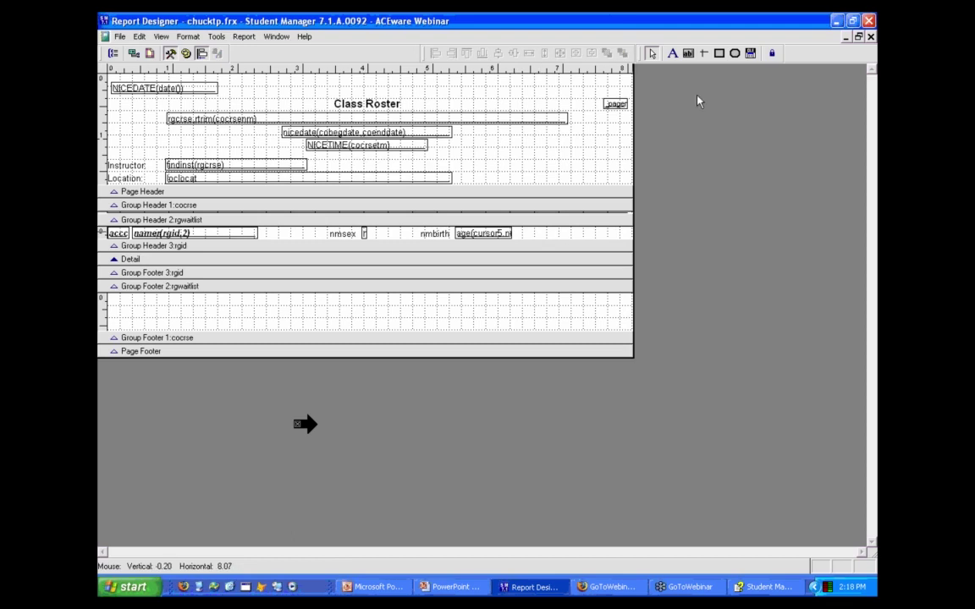
# Draw a new field about 1.31 inches wide directly beside the age field in the rgid group header.
pyautogui.click(687, 54)
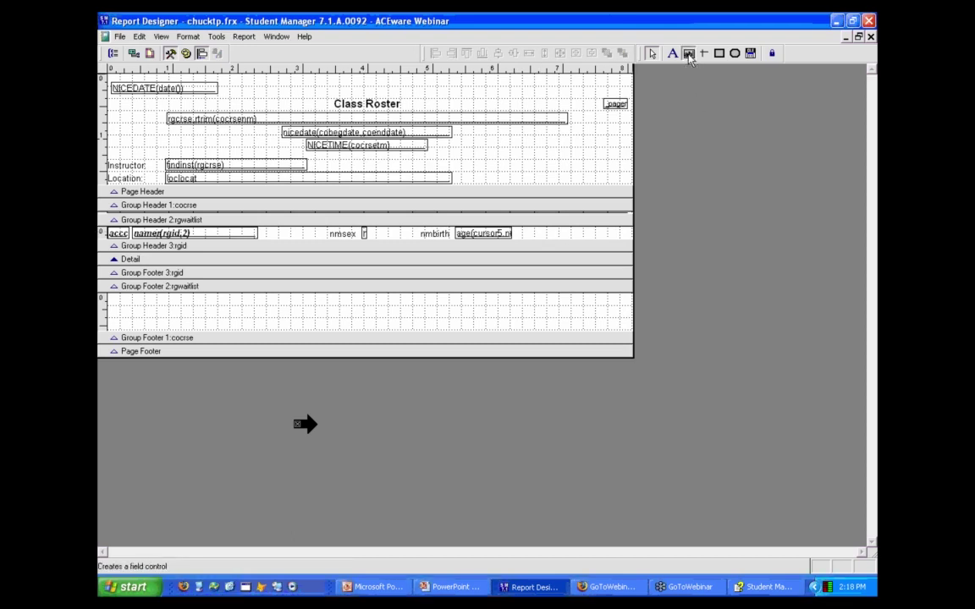
pyautogui.click(517, 232)
pyautogui.moveTo(518, 232); pyautogui.dragTo(565, 232)
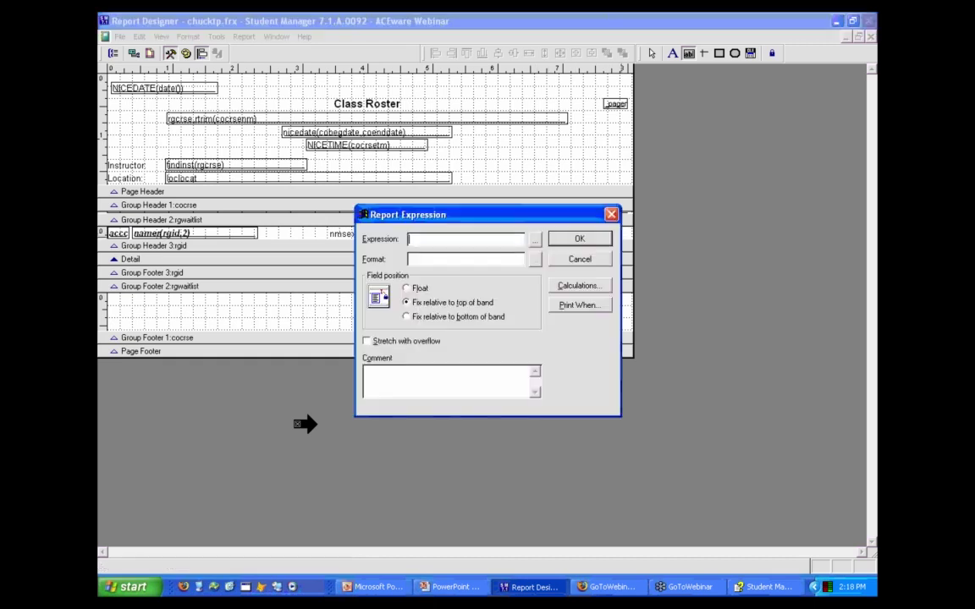
# Set the new field's expression to nmcounty by choosing cursor5.nmcounty from the available fields in the Expression Builder.
pyautogui.click(535, 240)
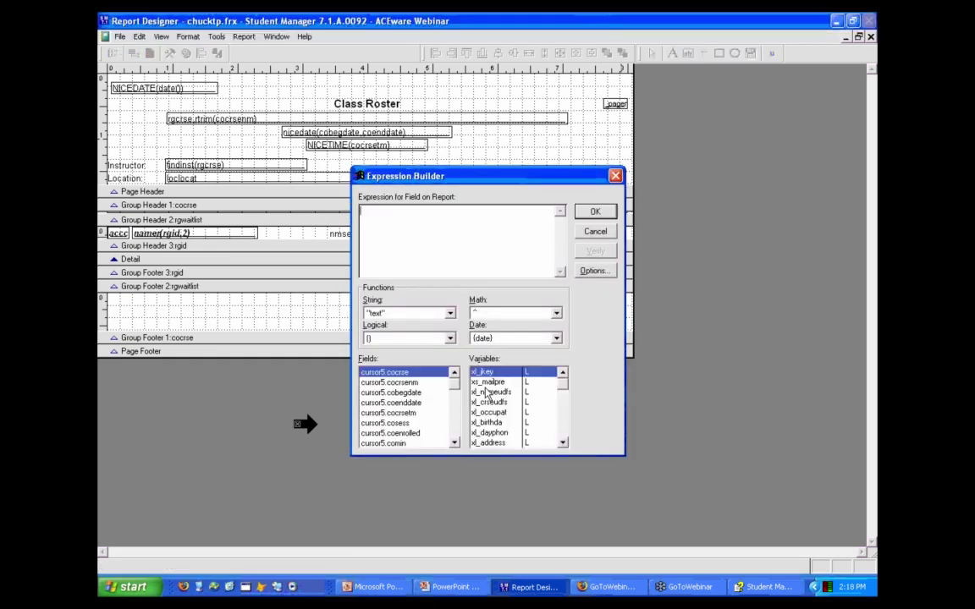
pyautogui.click(458, 394)
pyautogui.moveTo(458, 393); pyautogui.dragTo(458, 429)
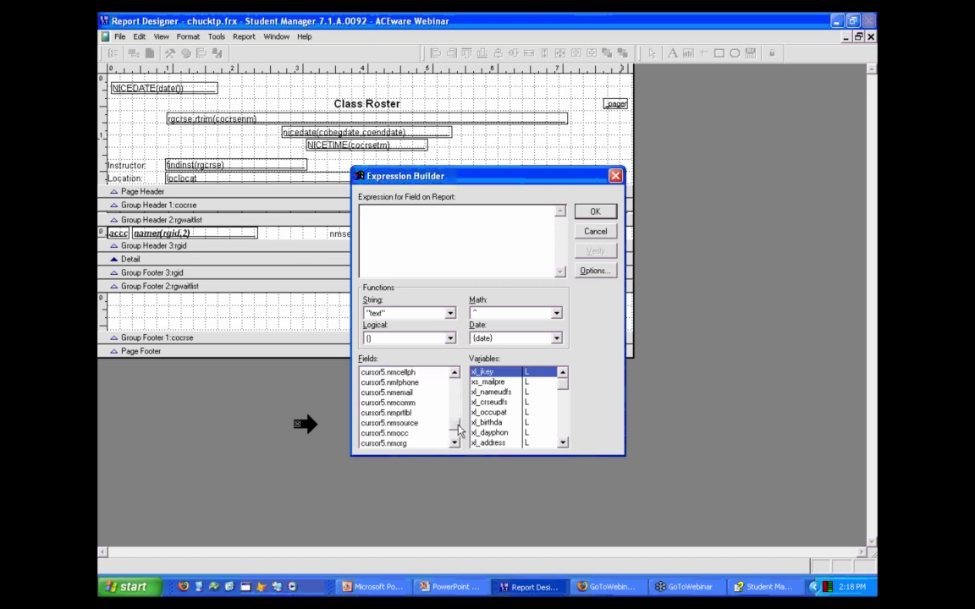
pyautogui.click(456, 373)
pyautogui.click(456, 373)
pyautogui.click(456, 373)
pyautogui.click(456, 374)
pyautogui.click(456, 373)
pyautogui.click(456, 373)
pyautogui.click(456, 373)
pyautogui.click(456, 373)
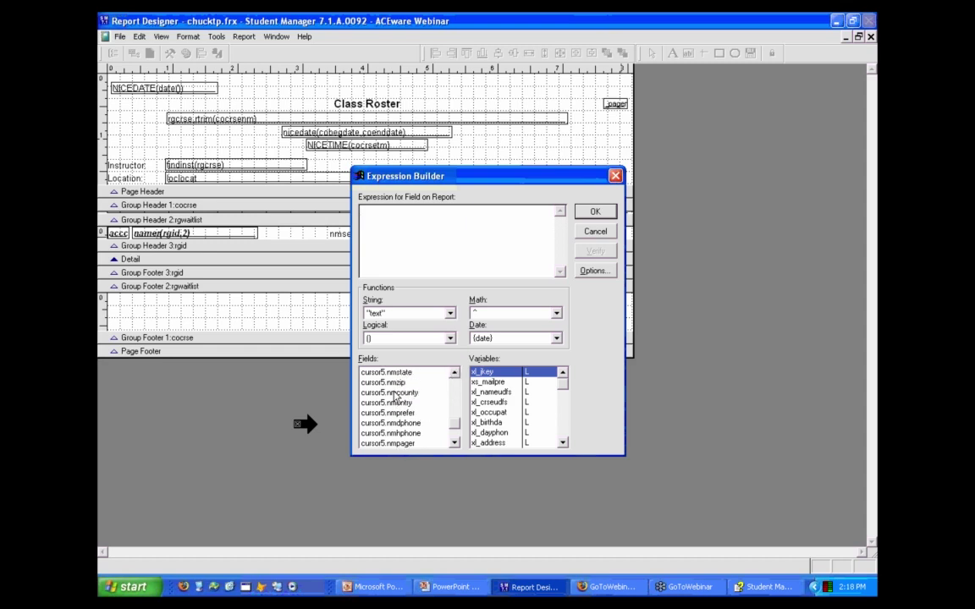
pyautogui.click(454, 444)
pyautogui.click(454, 444)
pyautogui.click(454, 444)
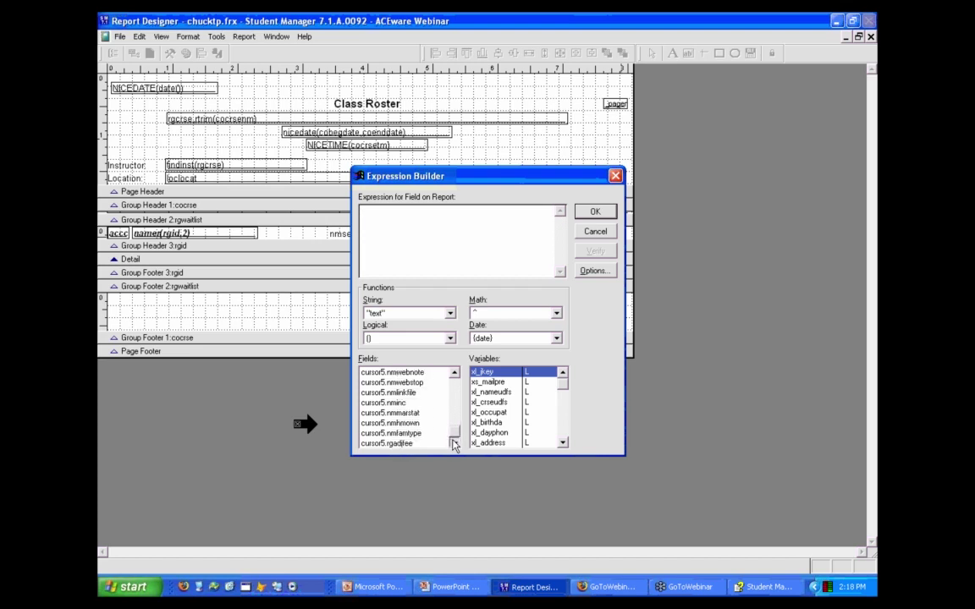
pyautogui.click(454, 373)
pyautogui.click(454, 373)
pyautogui.click(454, 374)
pyautogui.click(455, 373)
pyautogui.click(454, 373)
pyautogui.click(455, 373)
pyautogui.click(455, 373)
pyautogui.click(454, 373)
pyautogui.click(454, 373)
pyautogui.click(454, 373)
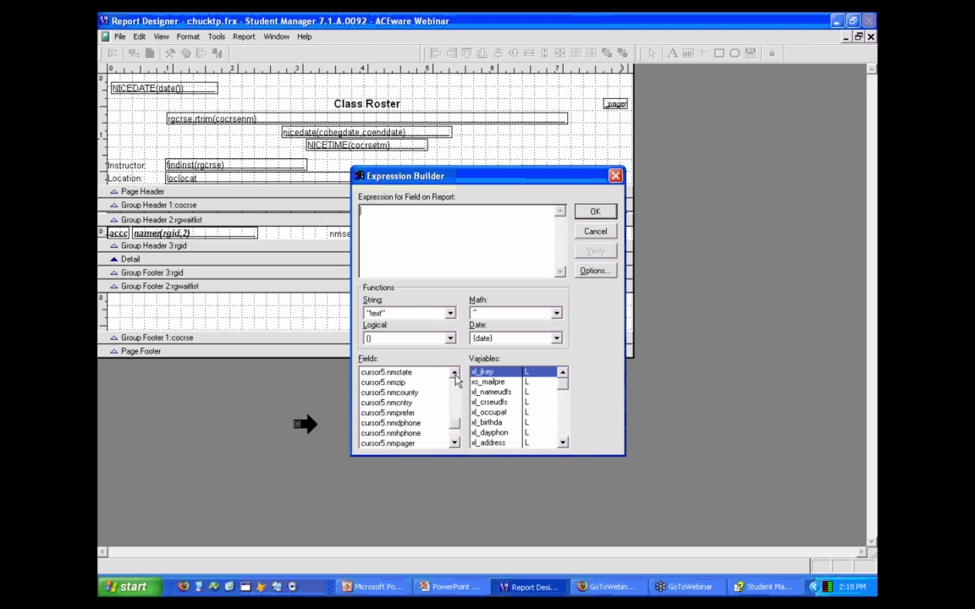
pyautogui.doubleClick(403, 394)
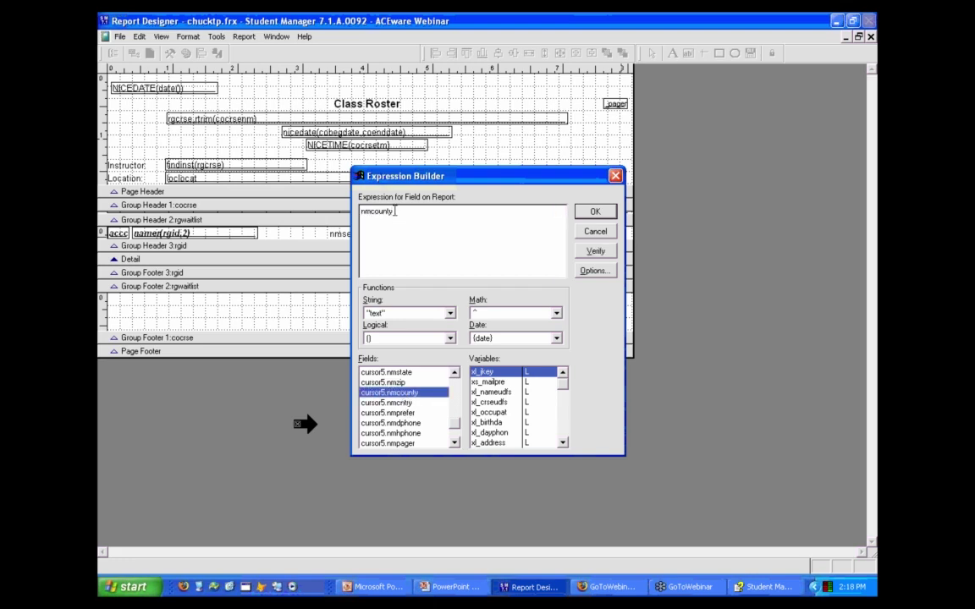
pyautogui.click(603, 213)
pyautogui.click(576, 239)
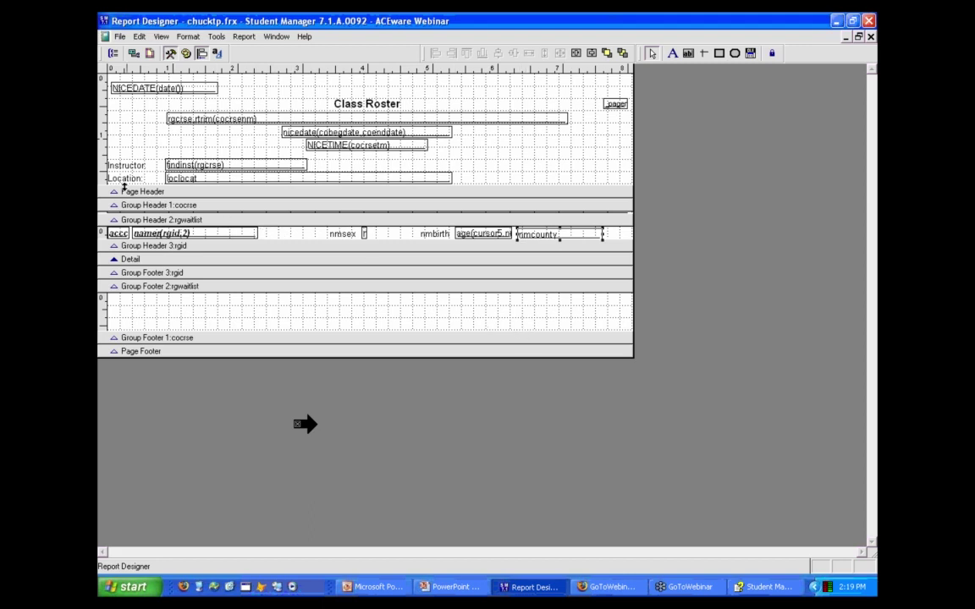
# Look over the report's list of editable bands and the formatting and report commands, leaving everything as it is.
pyautogui.click(108, 191)
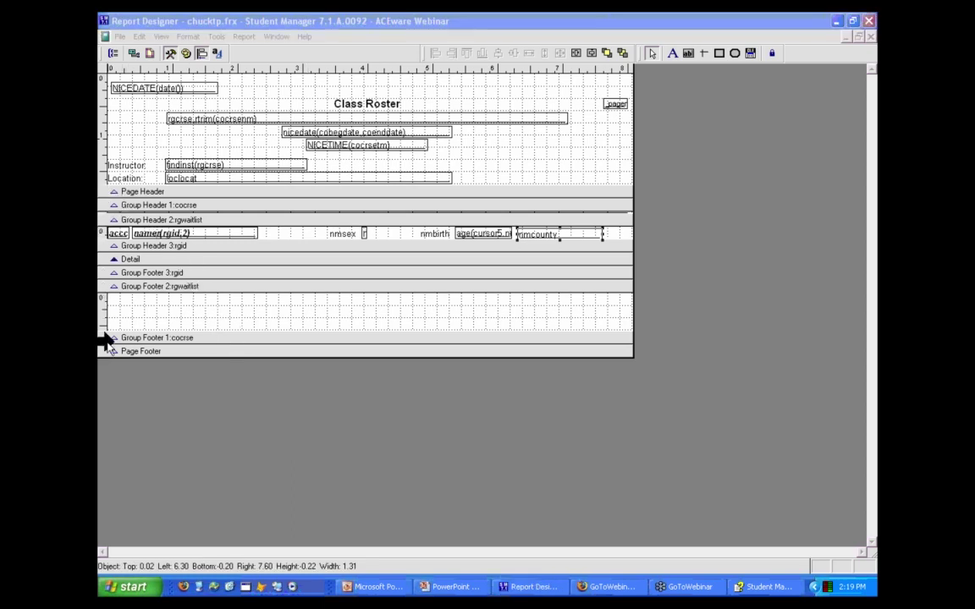
pyautogui.click(123, 158)
pyautogui.click(243, 36)
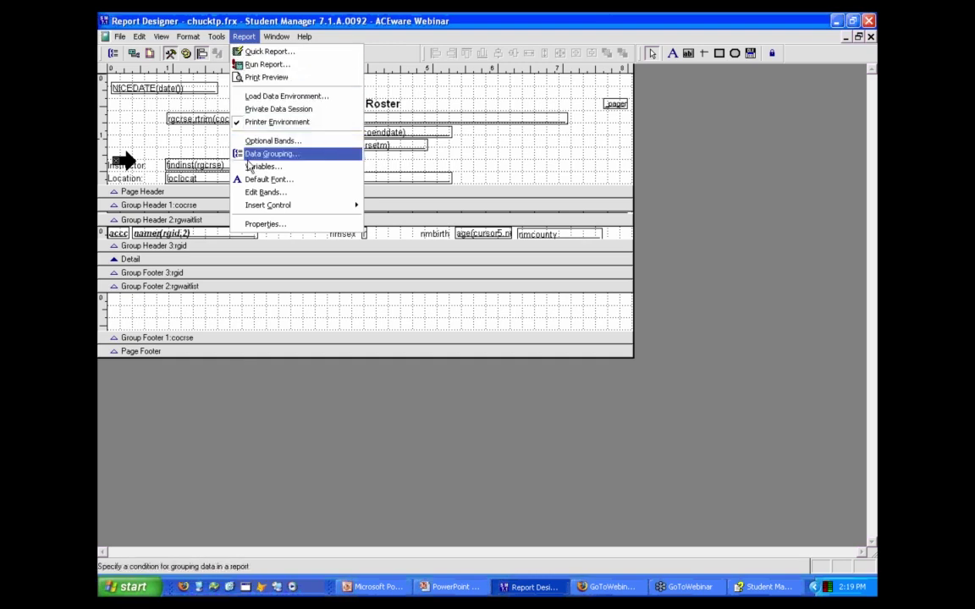
pyautogui.click(254, 193)
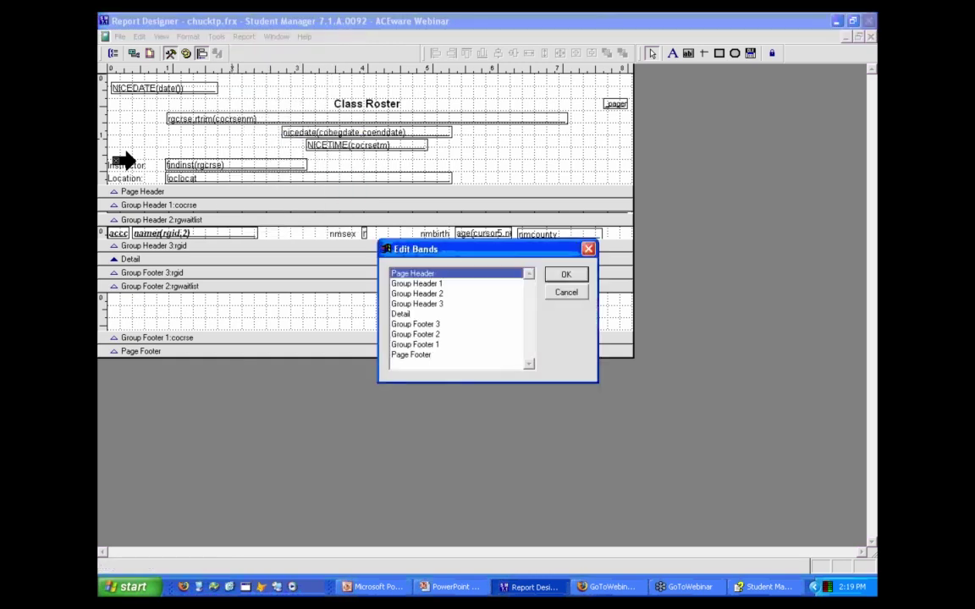
pyautogui.click(567, 293)
pyautogui.click(188, 38)
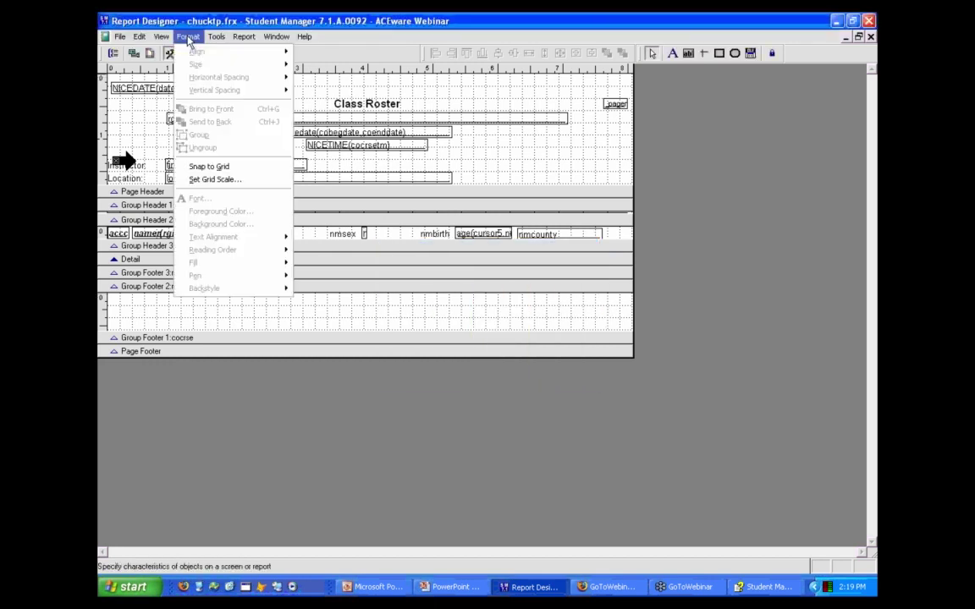
pyautogui.click(186, 38)
pyautogui.click(247, 39)
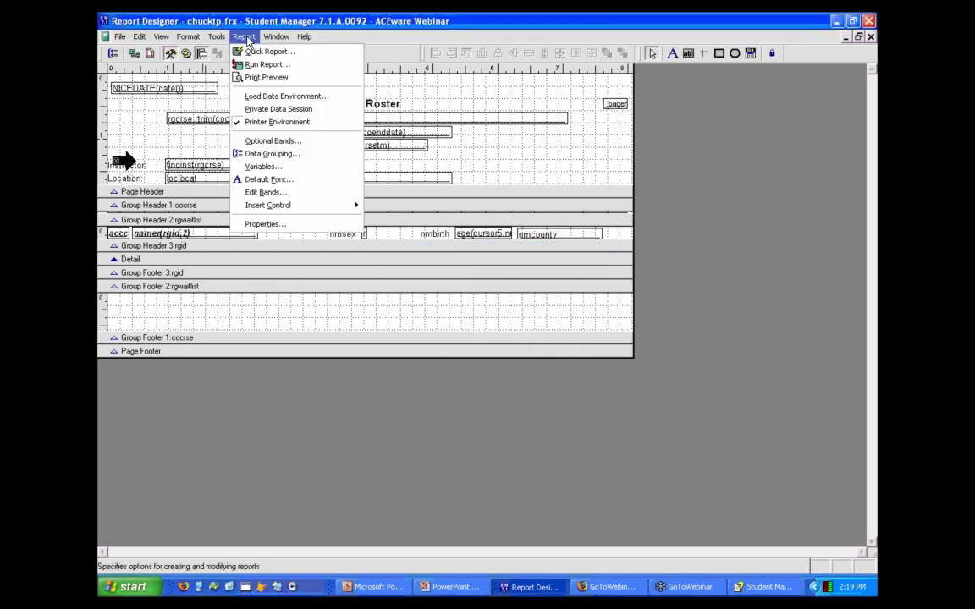
pyautogui.click(246, 39)
# Review the Optional Bands settings for the title, summary and detail bands without applying anything.
pyautogui.click(244, 38)
pyautogui.click(258, 142)
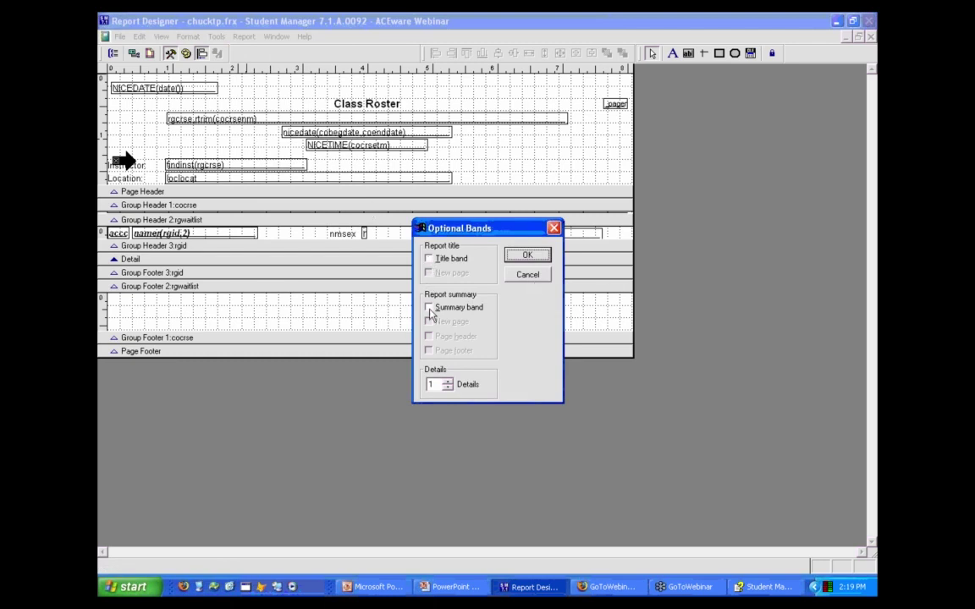
pyautogui.click(528, 276)
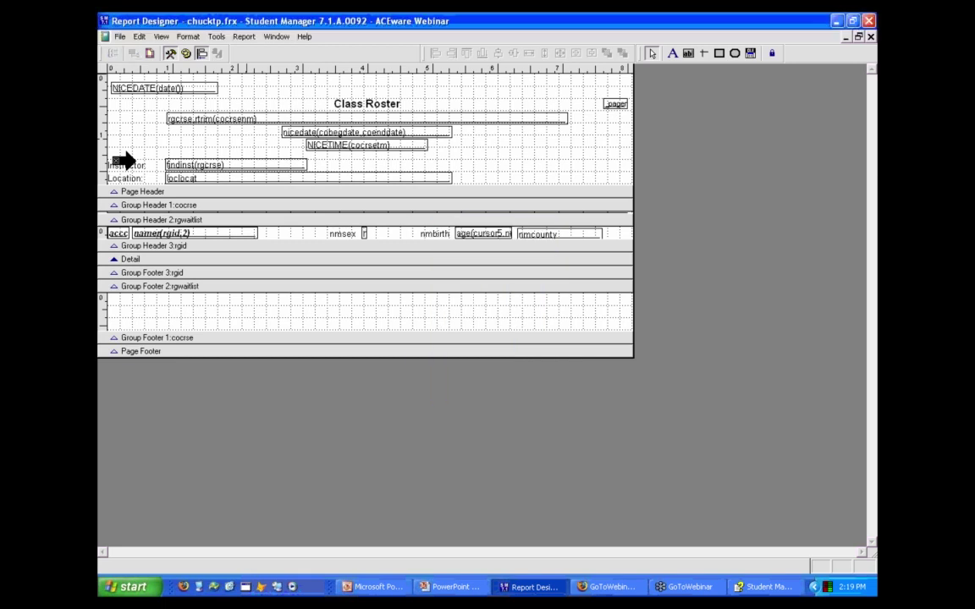
pyautogui.click(242, 38)
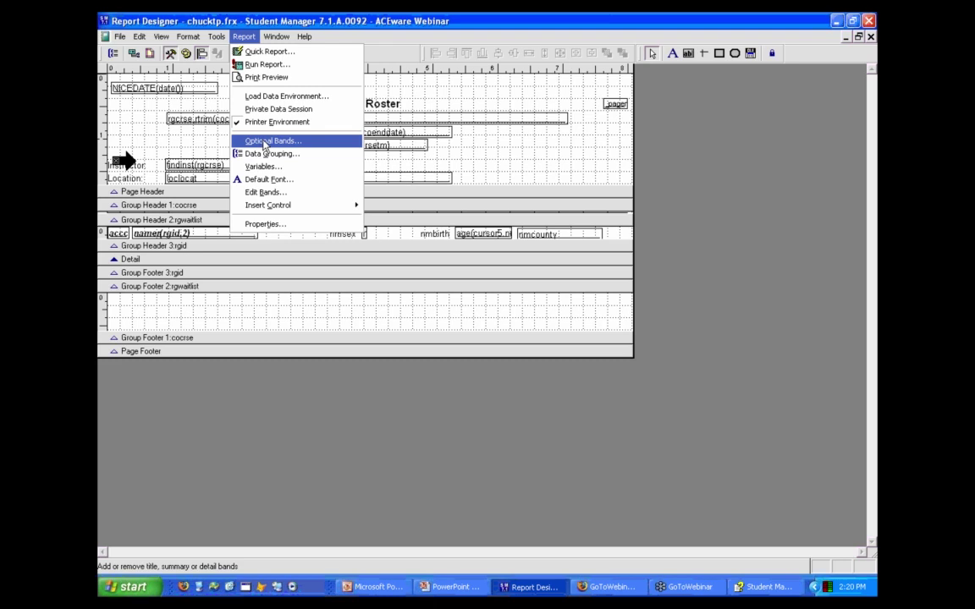
pyautogui.click(264, 142)
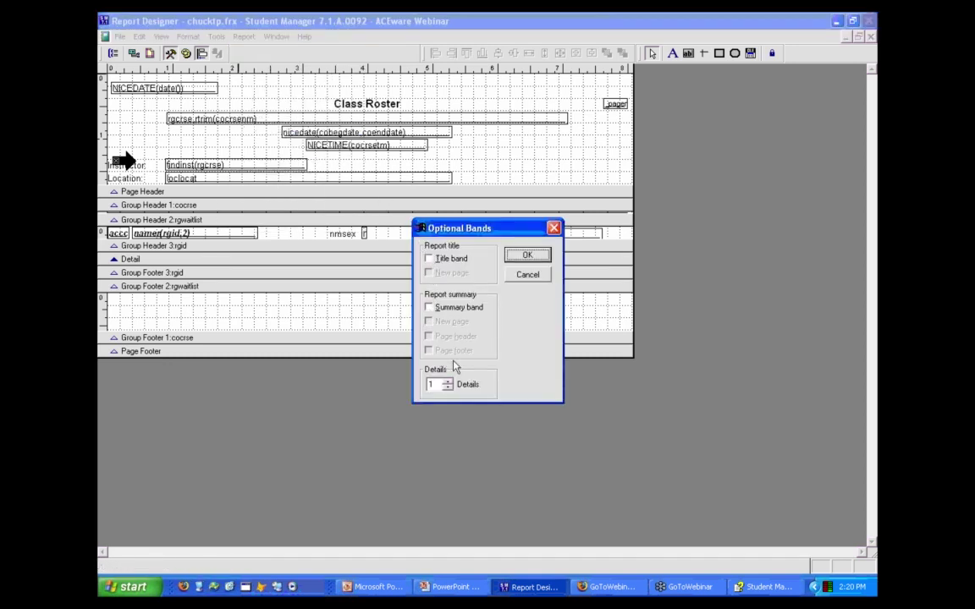
pyautogui.click(527, 275)
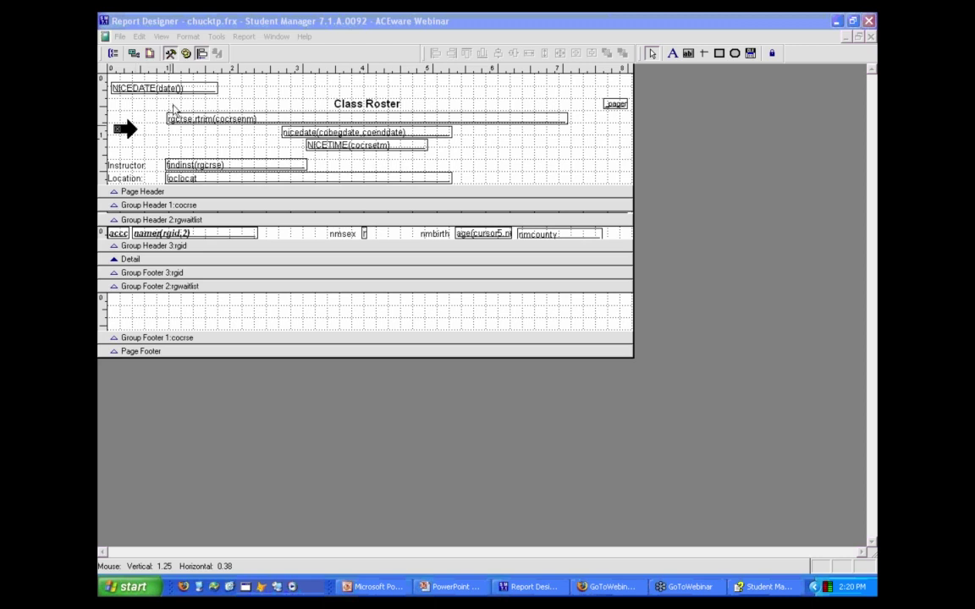
# Close the report layout and save the changes to chucktp.frx.
pyautogui.click(147, 114)
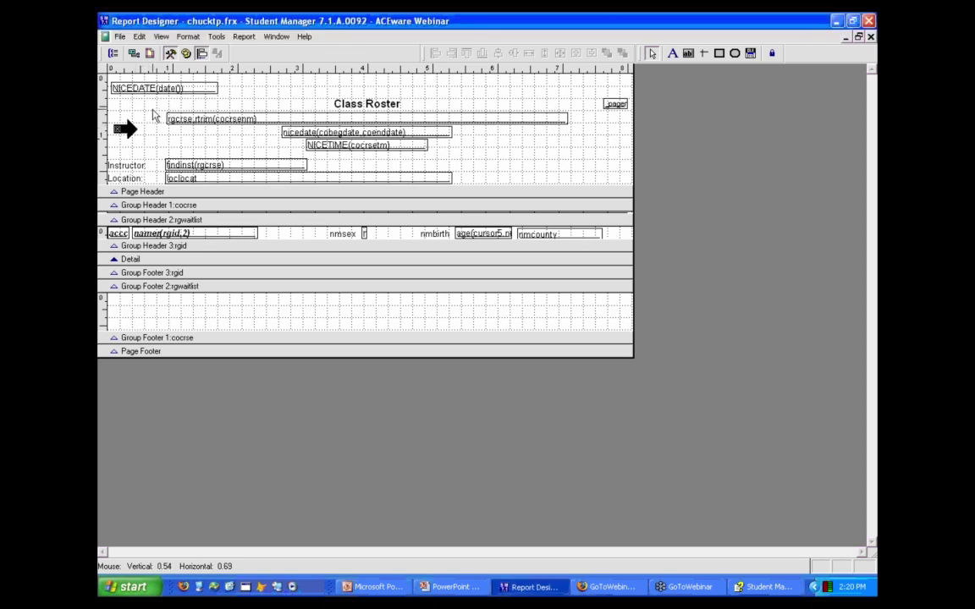
pyautogui.click(120, 37)
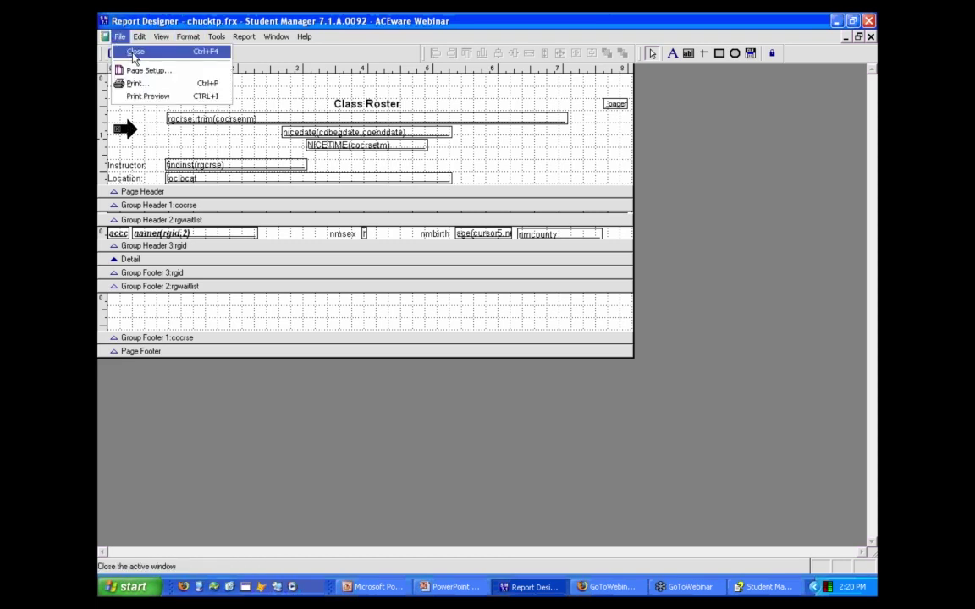
pyautogui.click(134, 55)
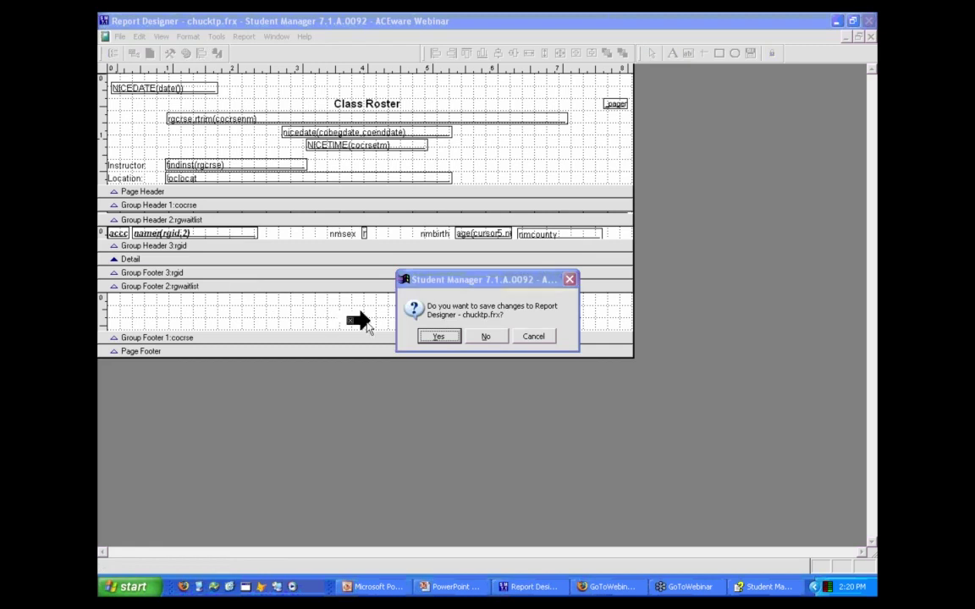
pyautogui.click(438, 337)
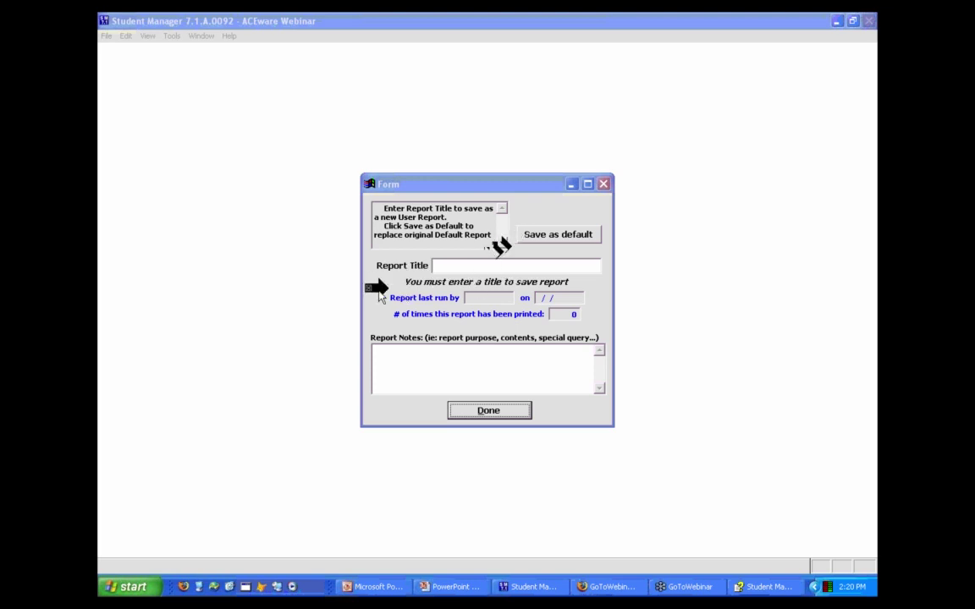
# Save the layout as a user report titled "Webinar Example" with notes mentioning name only, sex, BD and county, and leave the preview.
pyautogui.click(385, 256)
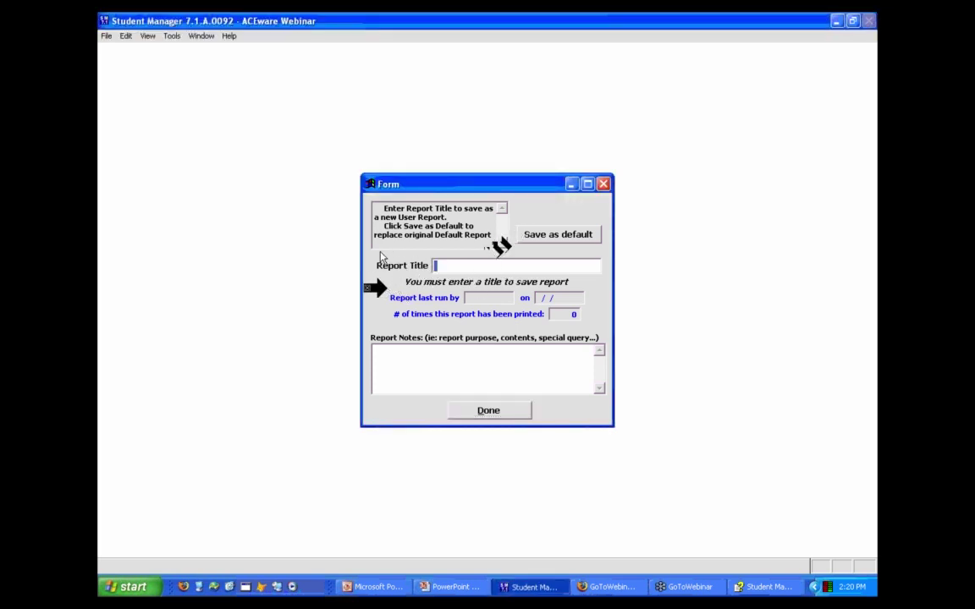
pyautogui.write('Webin')
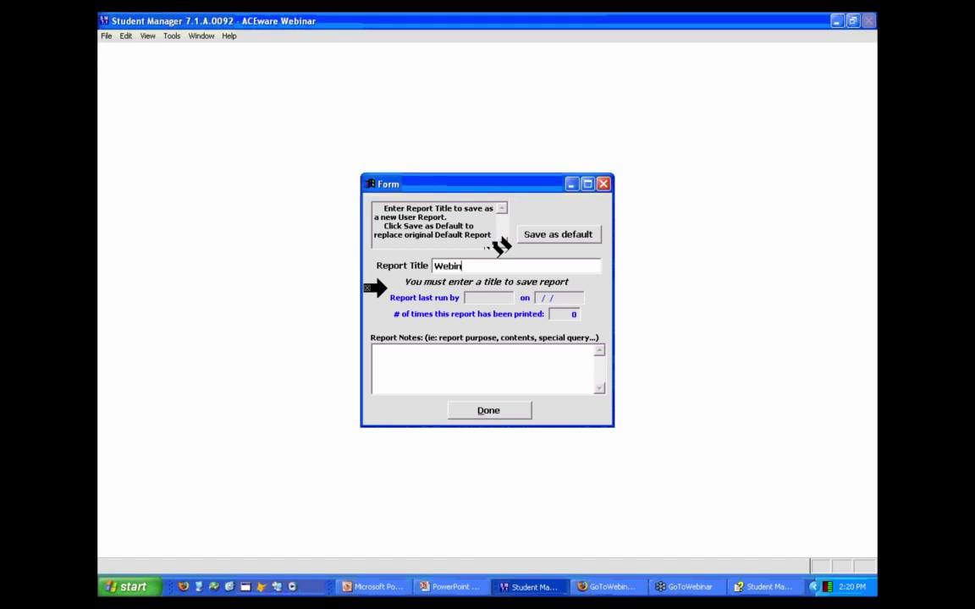
pyautogui.write('ar Example')
pyautogui.press('Tab')
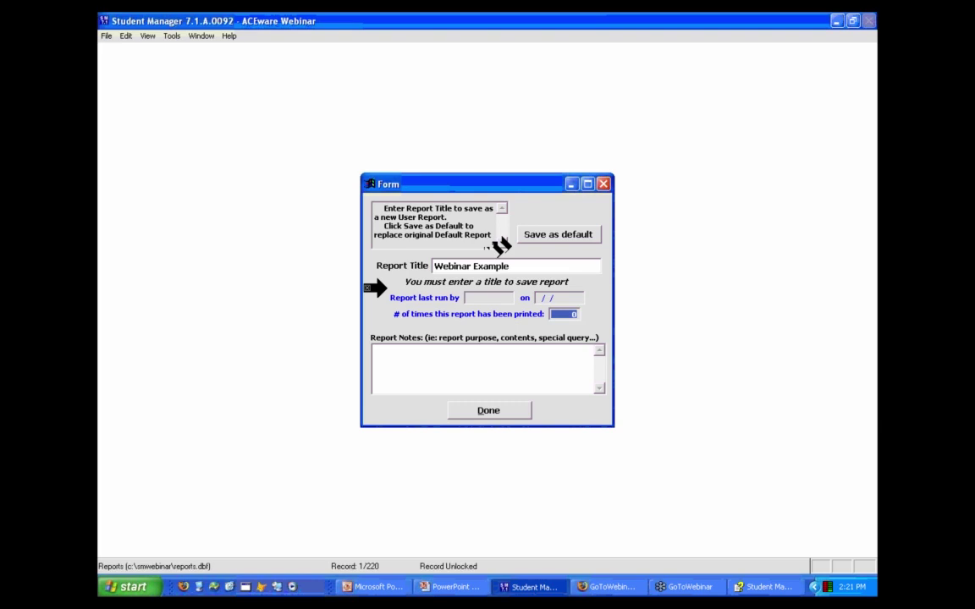
pyautogui.click(403, 354)
pyautogui.write('Name 0nl')
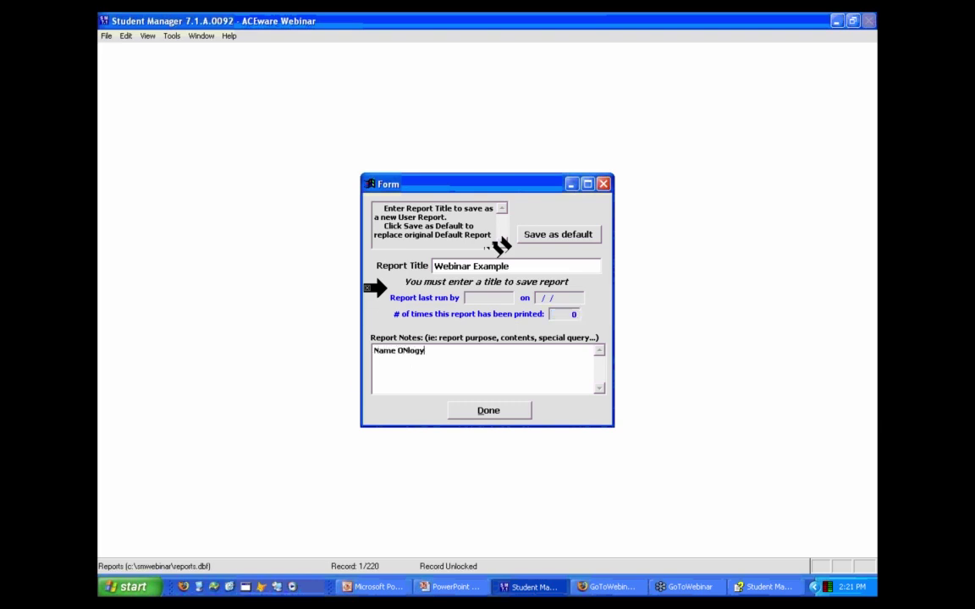
pyautogui.press('BackSpace')
pyautogui.press('BackSpace')
pyautogui.write('nly Sex, BD, Count')
pyautogui.click(512, 412)
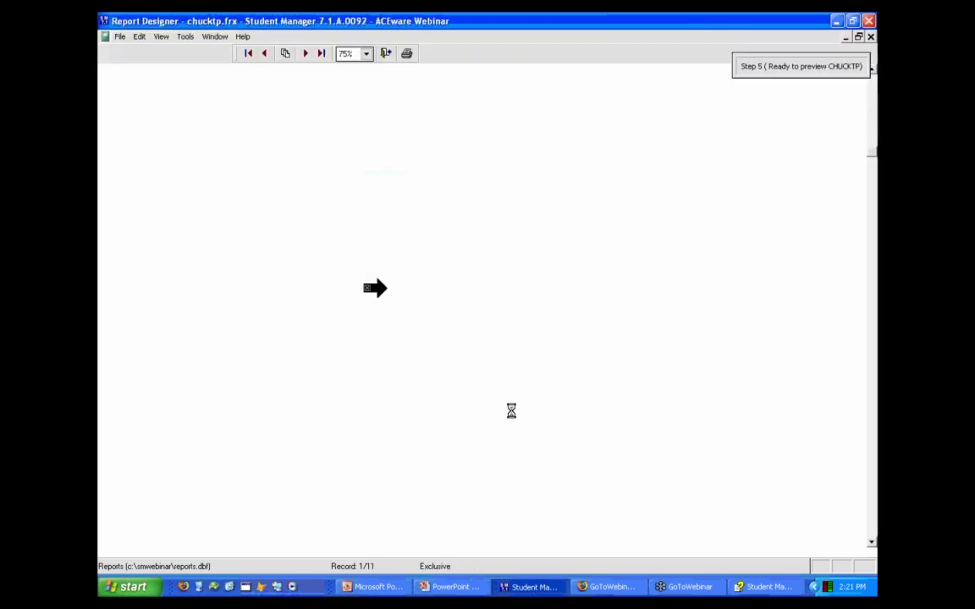
pyautogui.click(385, 54)
pyautogui.click(506, 326)
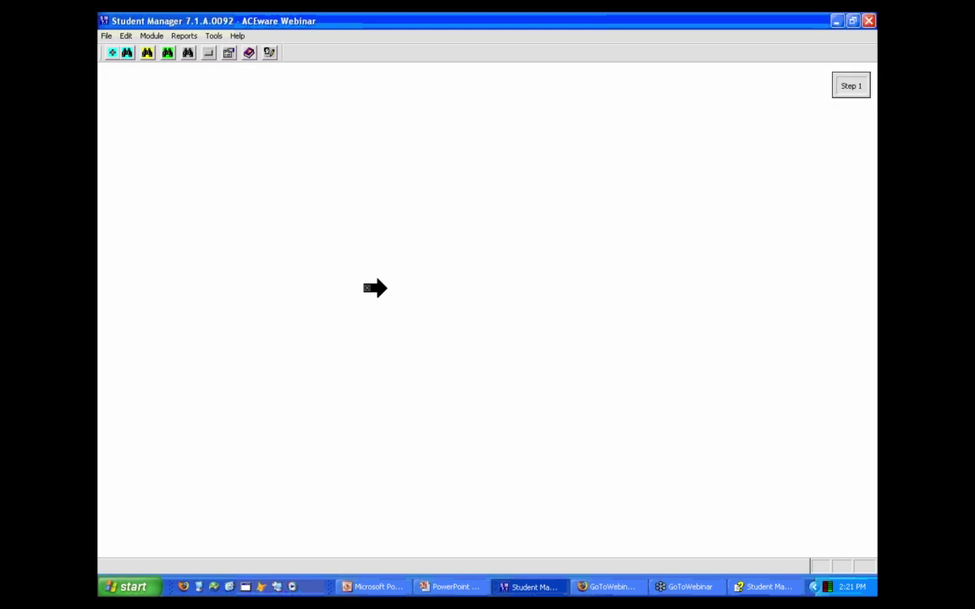
# Open the Deadbeat Report for modification, running the "Course Number Begins With.." query with 0 and creating the DUE and PAID amounts.
pyautogui.click(470, 351)
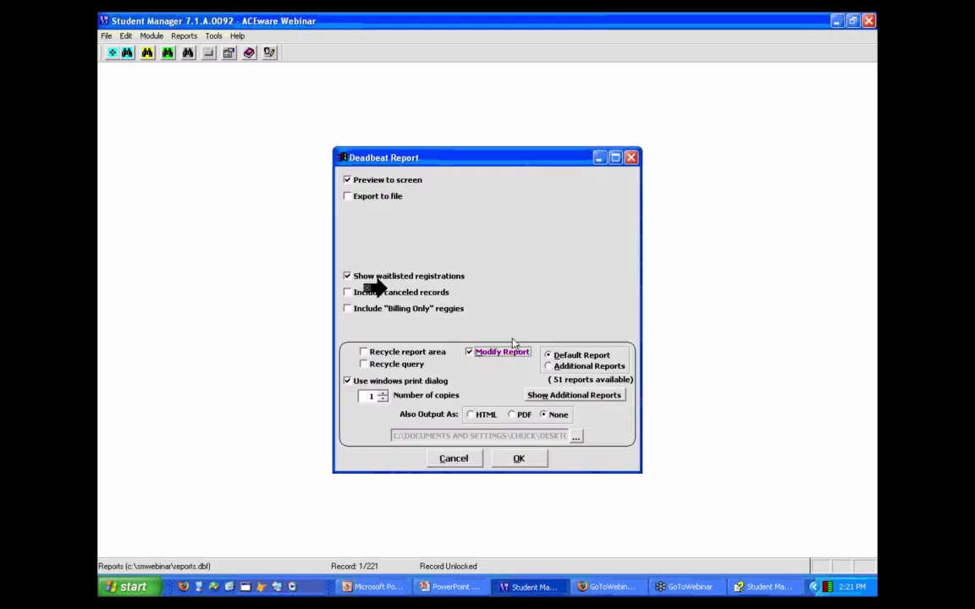
pyautogui.click(522, 462)
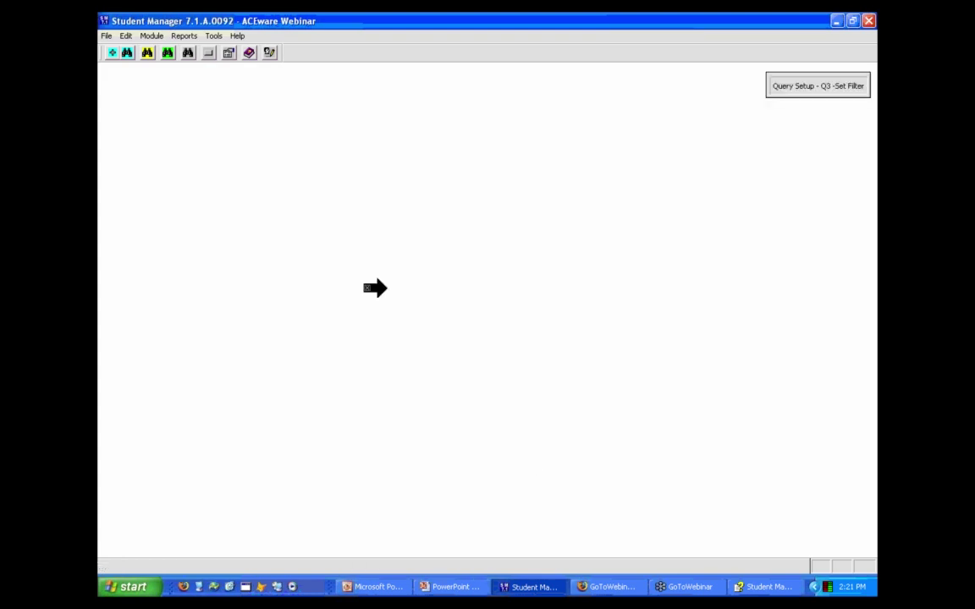
pyautogui.press('Down')
pyautogui.press('Return')
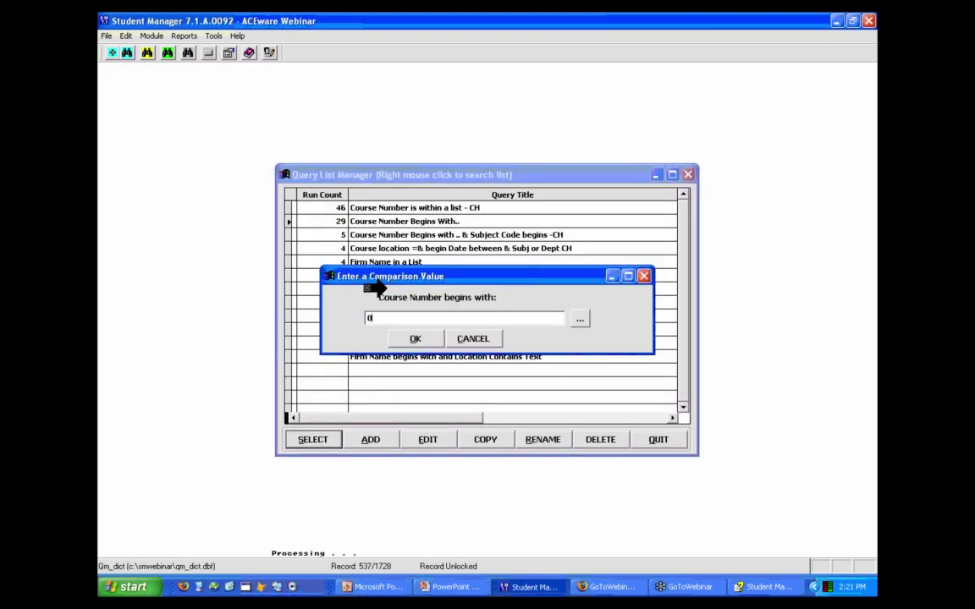
pyautogui.press('Return')
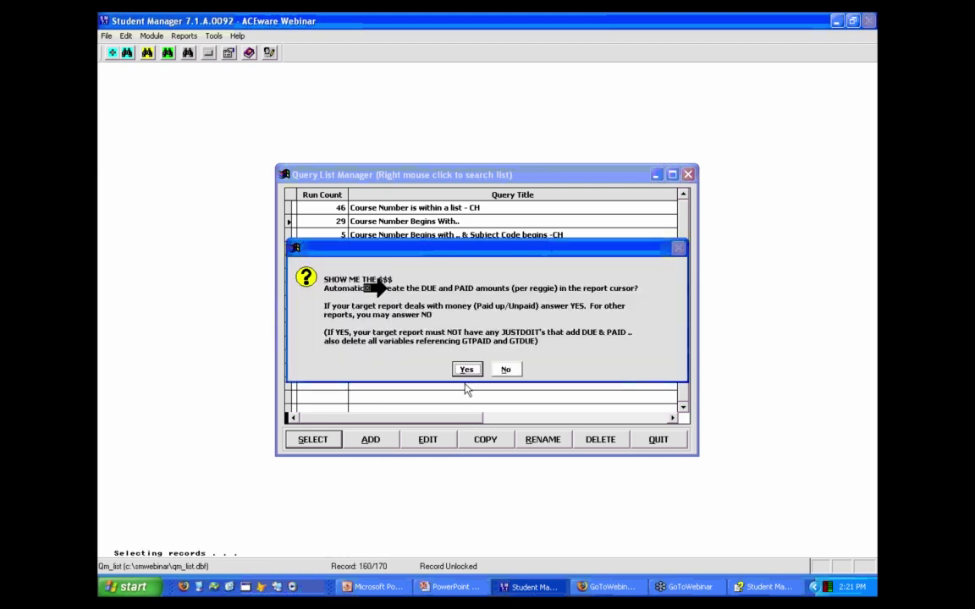
pyautogui.click(467, 370)
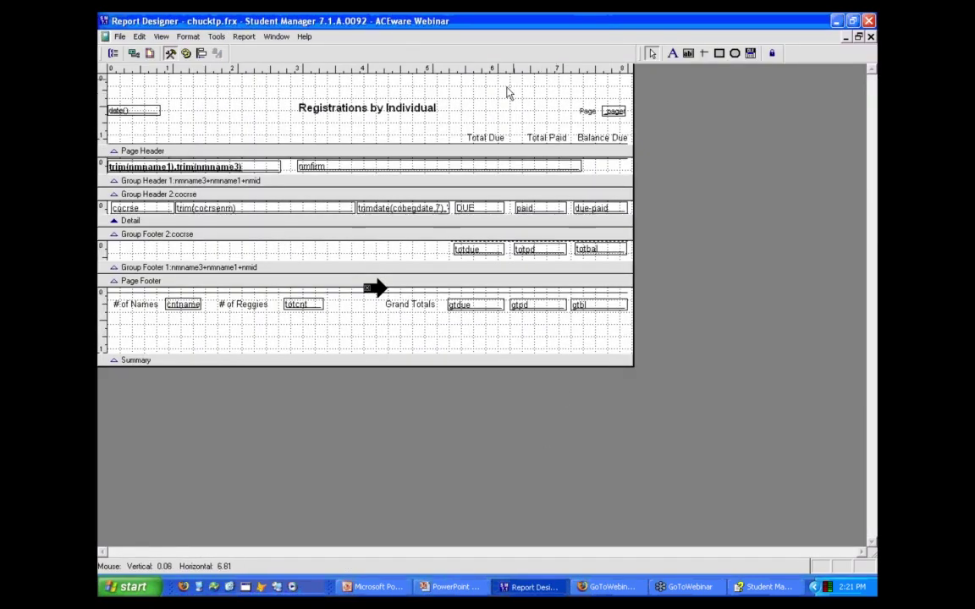
# Open the page setup settings of the Registrations by Individual report layout.
pyautogui.click(188, 36)
pyautogui.click(184, 37)
pyautogui.click(188, 37)
pyautogui.click(133, 76)
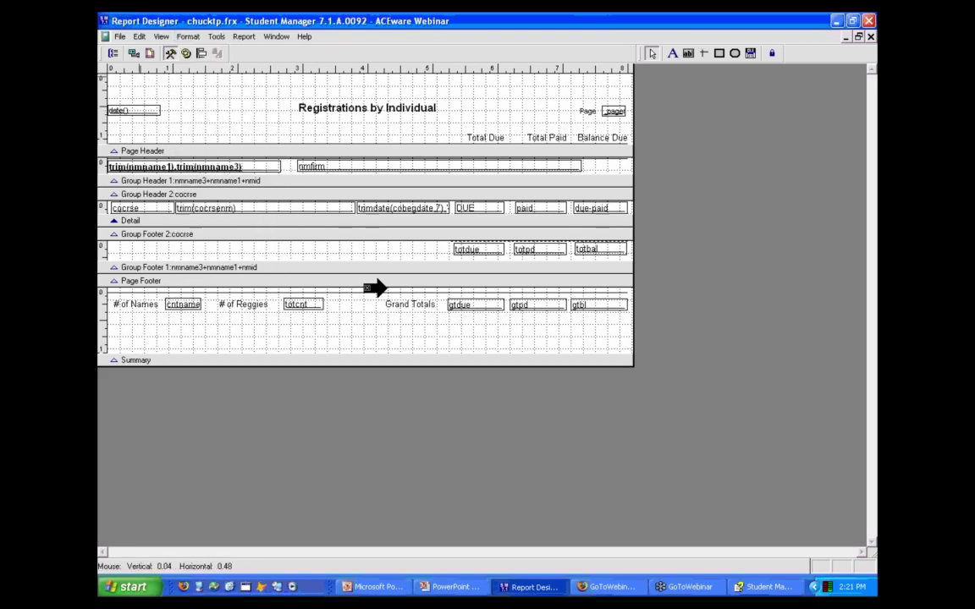
pyautogui.click(150, 53)
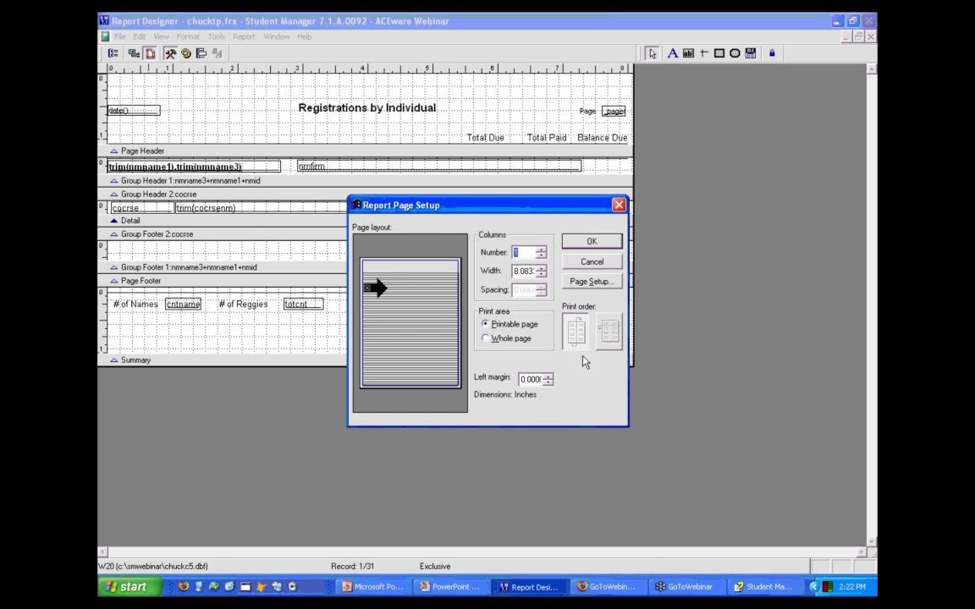
# Switch to the Student Manager/ACEweb Reference Guide, look over the Modifying Reports topics under Reporting, and return to the report layout.
pyautogui.click(747, 588)
pyautogui.click(127, 141)
pyautogui.click(129, 153)
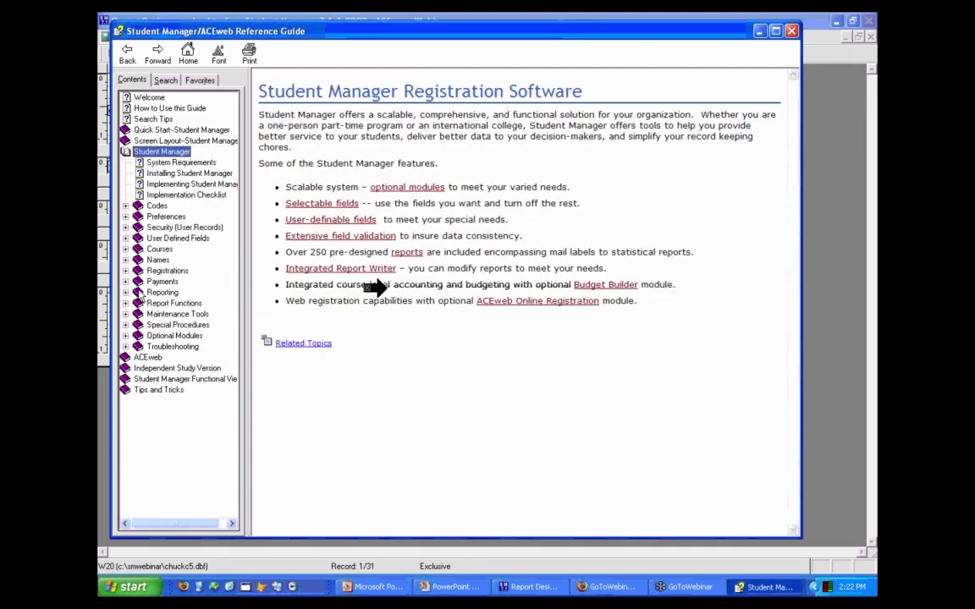
pyautogui.click(139, 292)
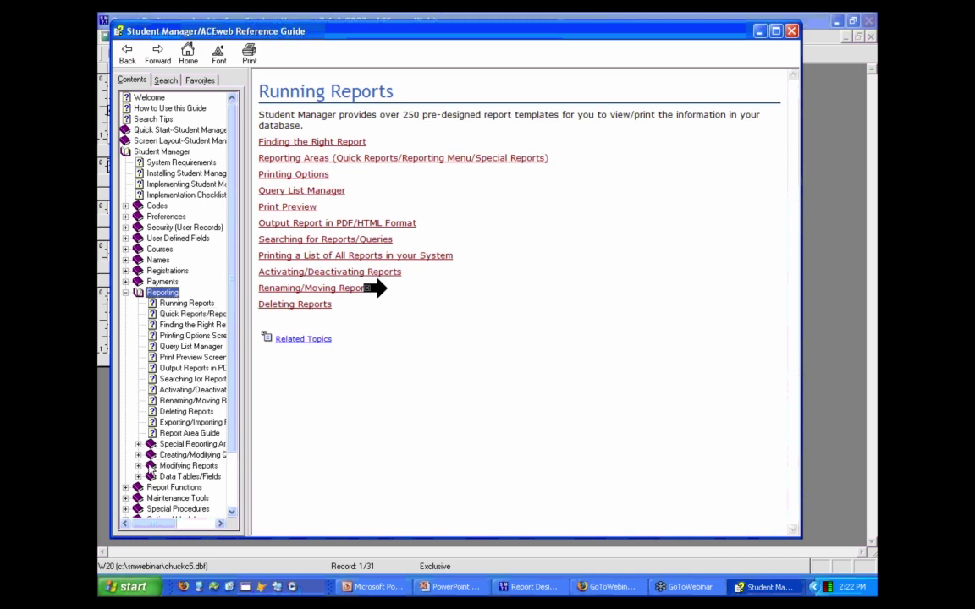
pyautogui.click(151, 466)
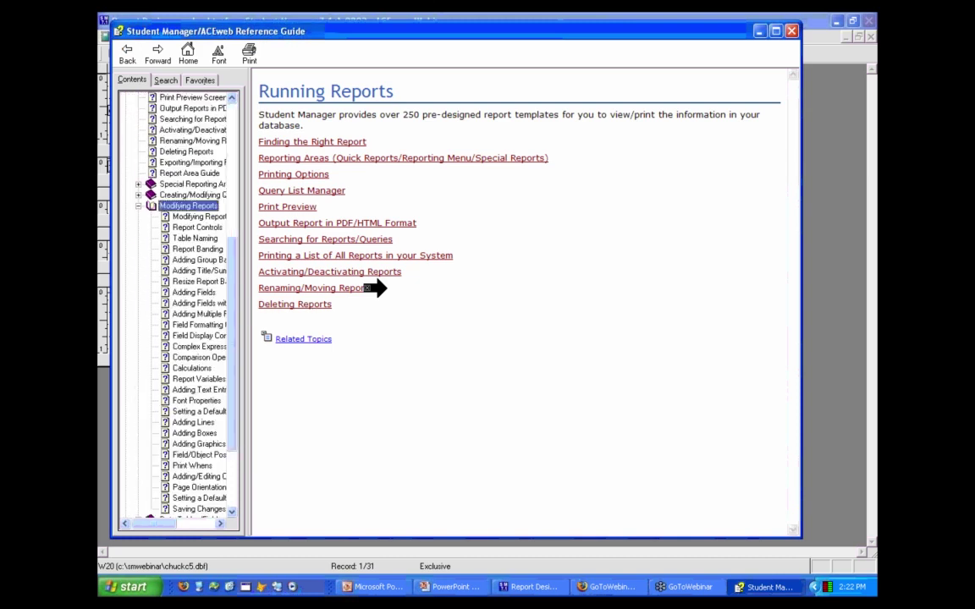
pyautogui.scroll(-2, 194, 356)
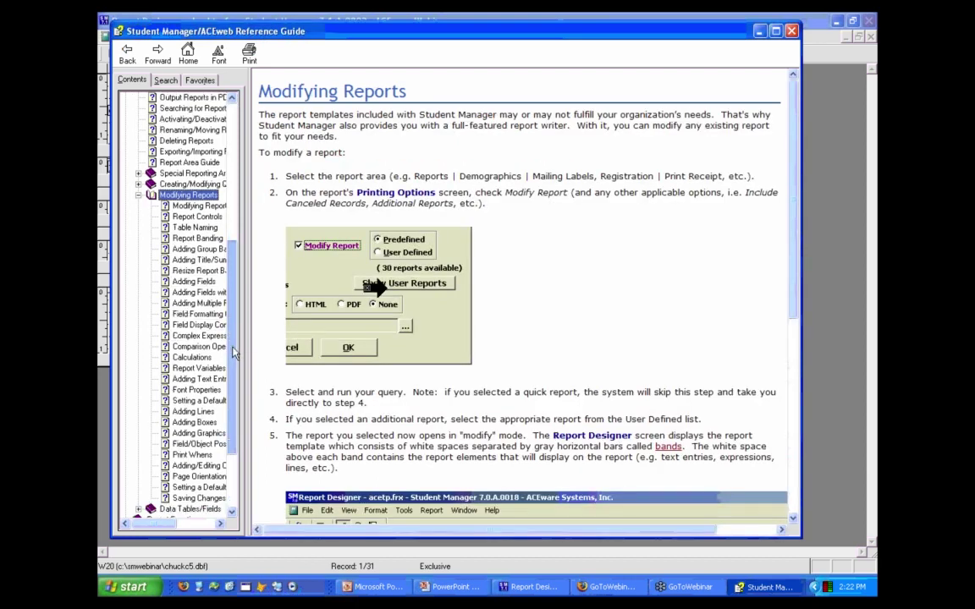
pyautogui.scroll(4, 210, 338)
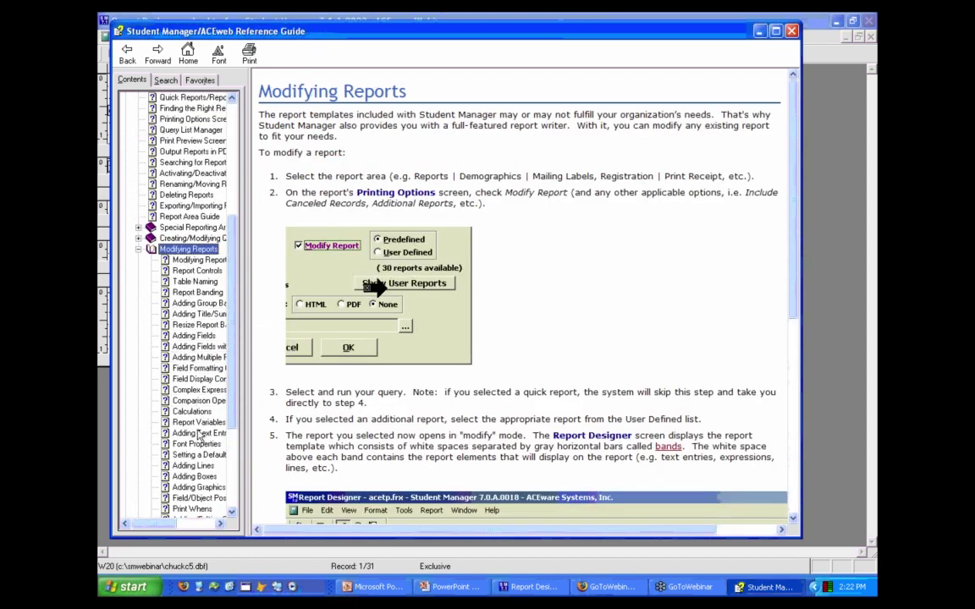
pyautogui.click(139, 251)
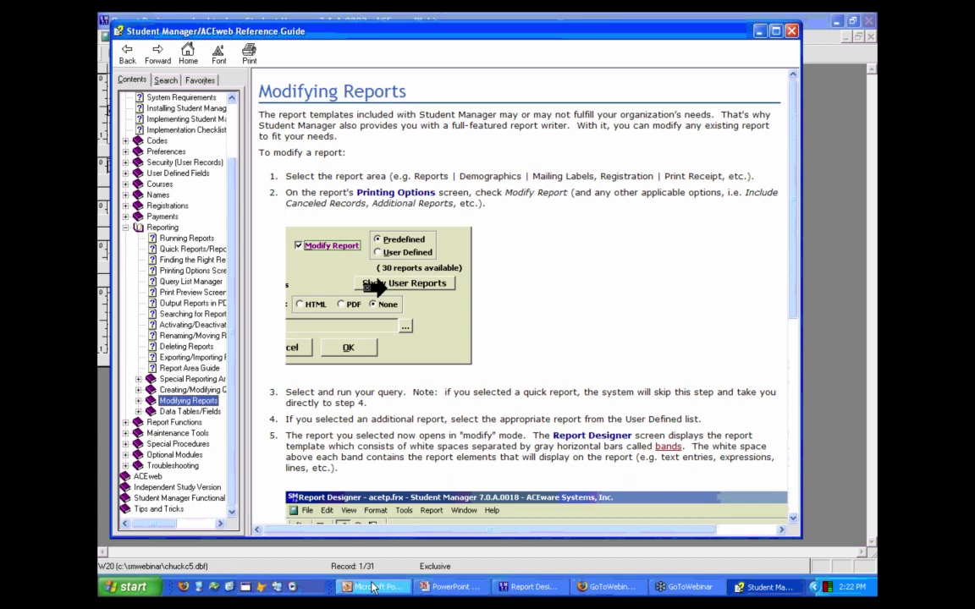
pyautogui.hotkey('alt', 'Tab')
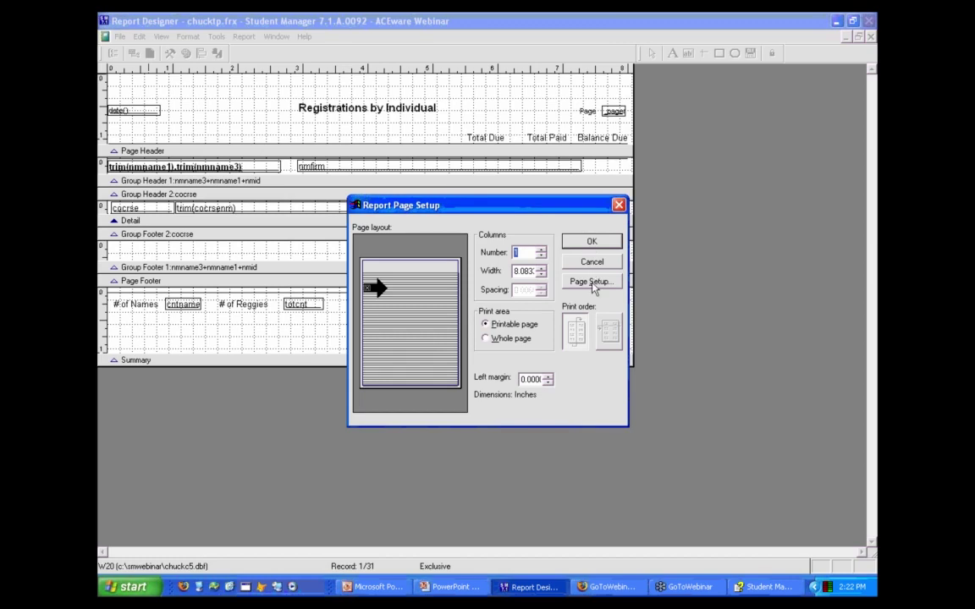
# Set the report's page to Letter paper in landscape orientation and apply the page setup.
pyautogui.click(592, 284)
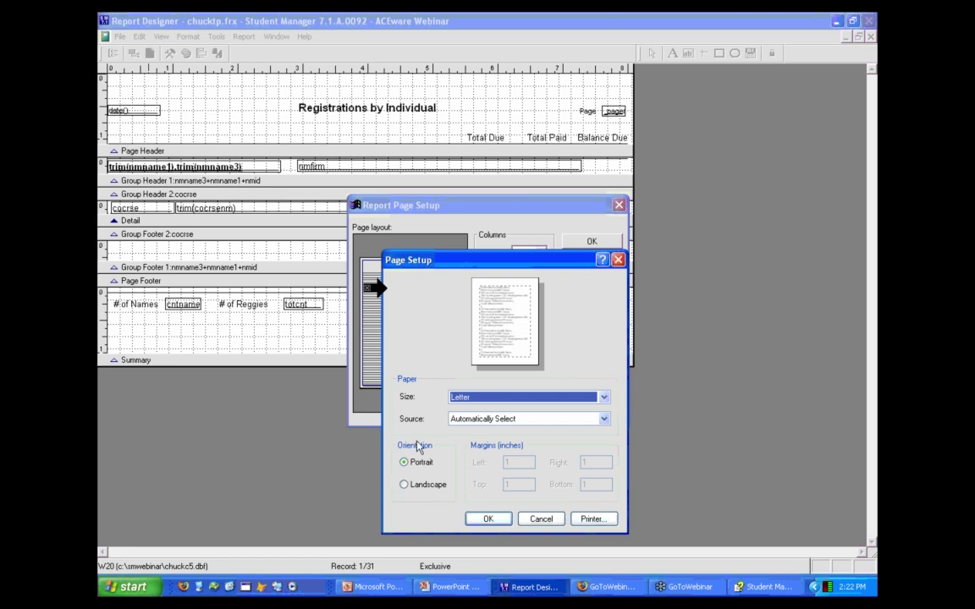
pyautogui.click(603, 398)
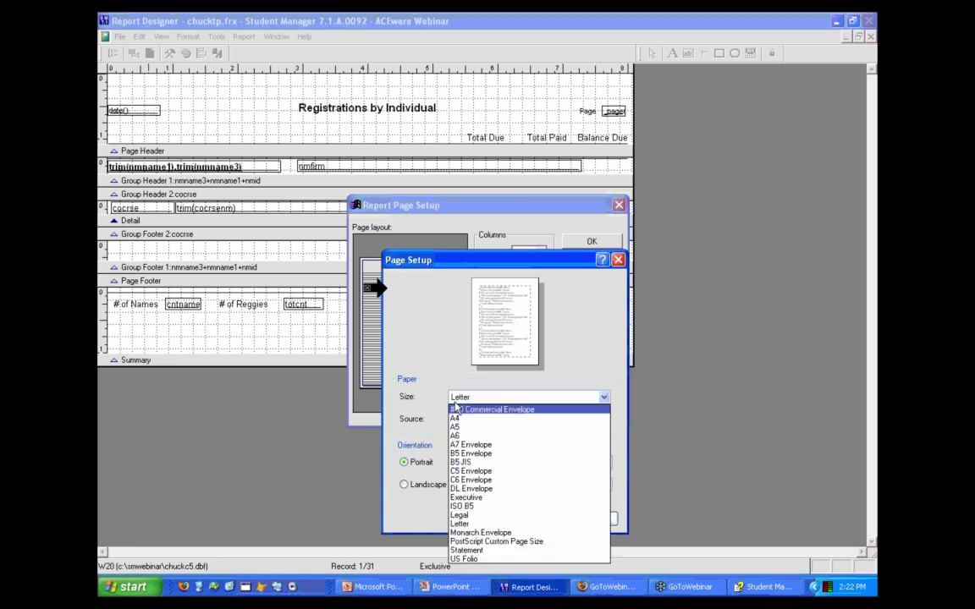
pyautogui.click(458, 523)
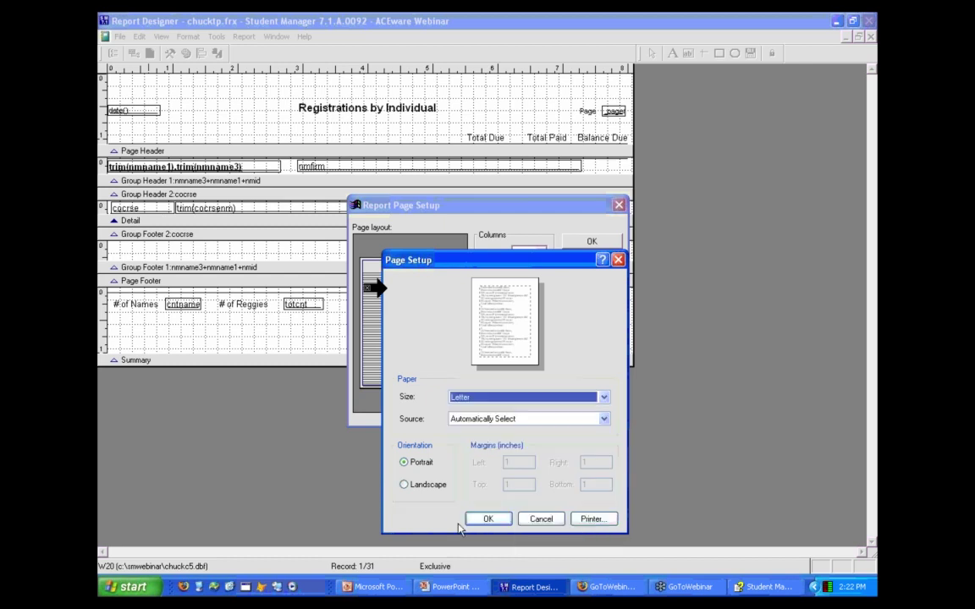
pyautogui.click(405, 486)
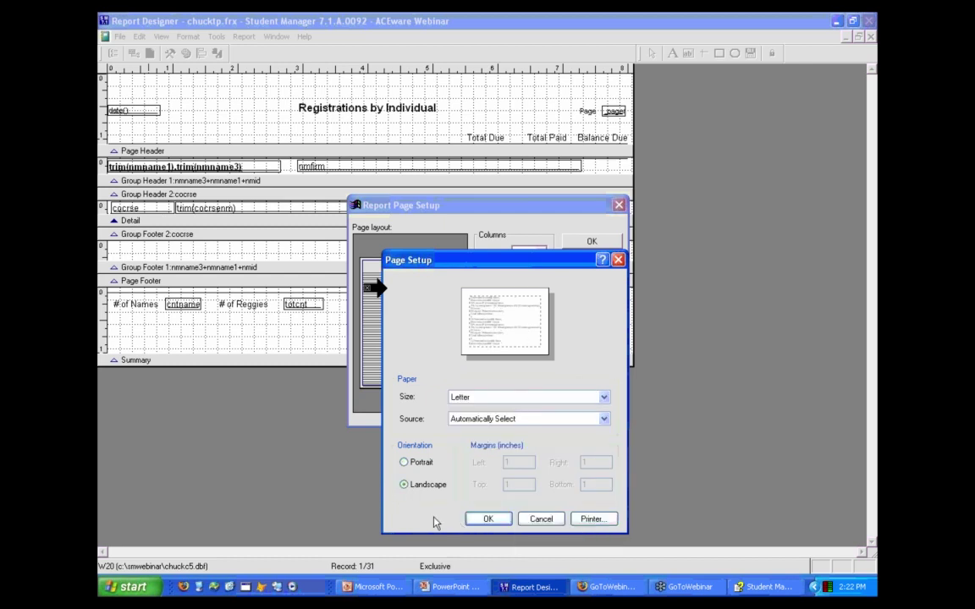
pyautogui.click(484, 518)
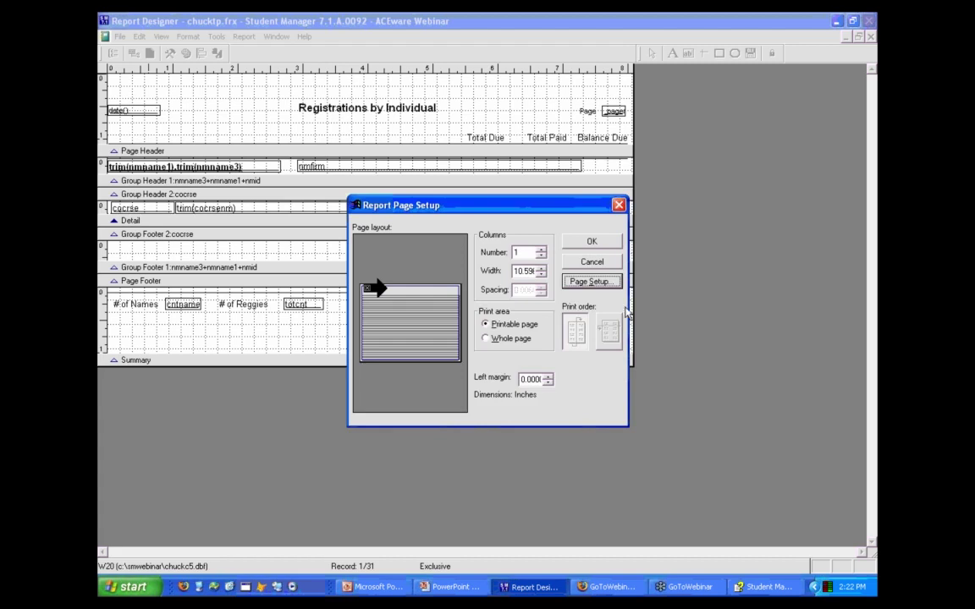
pyautogui.click(615, 246)
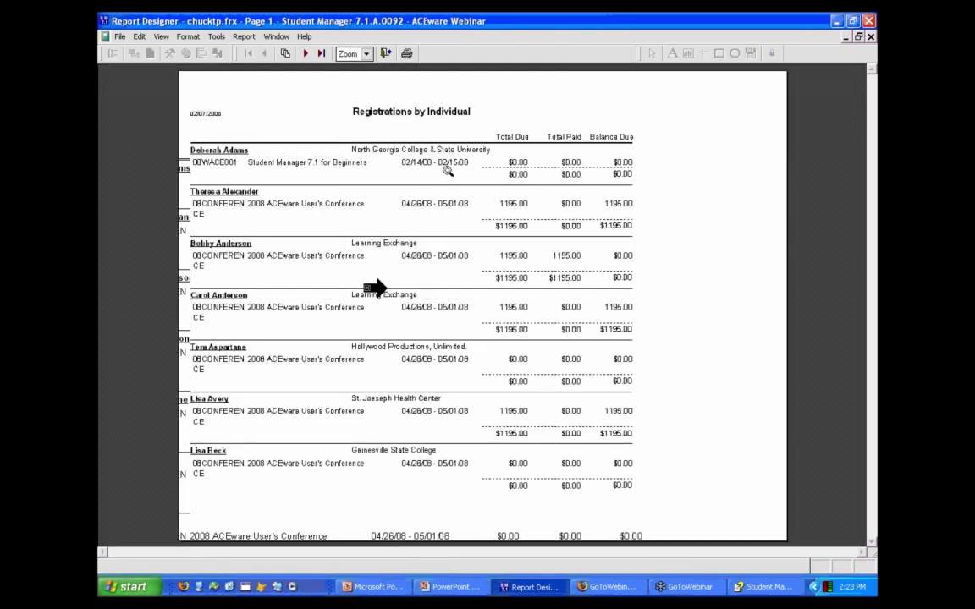
# Leave the report preview and close the layout, saving the changes to chucktp.frx.
pyautogui.click(385, 53)
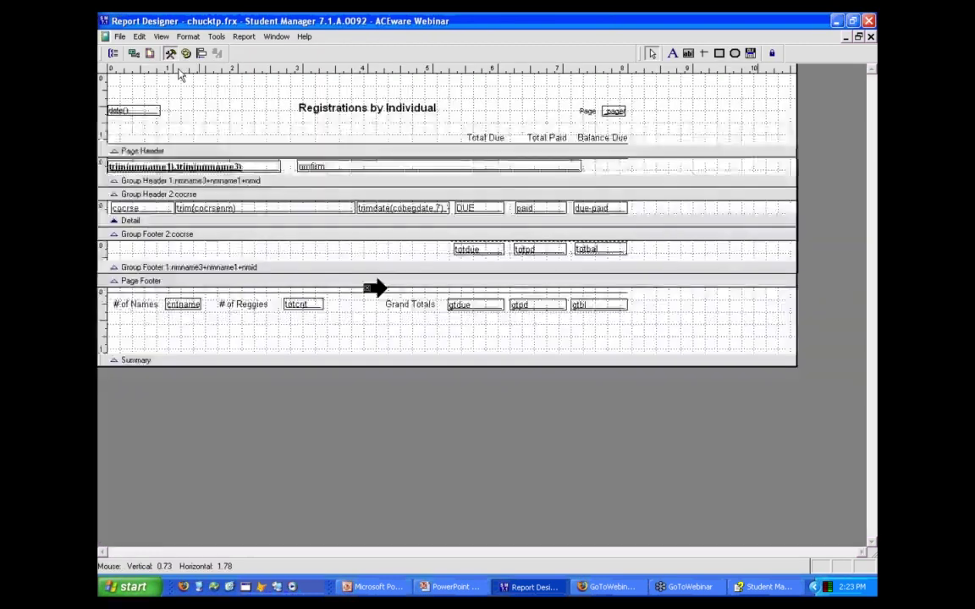
pyautogui.click(119, 36)
pyautogui.click(120, 36)
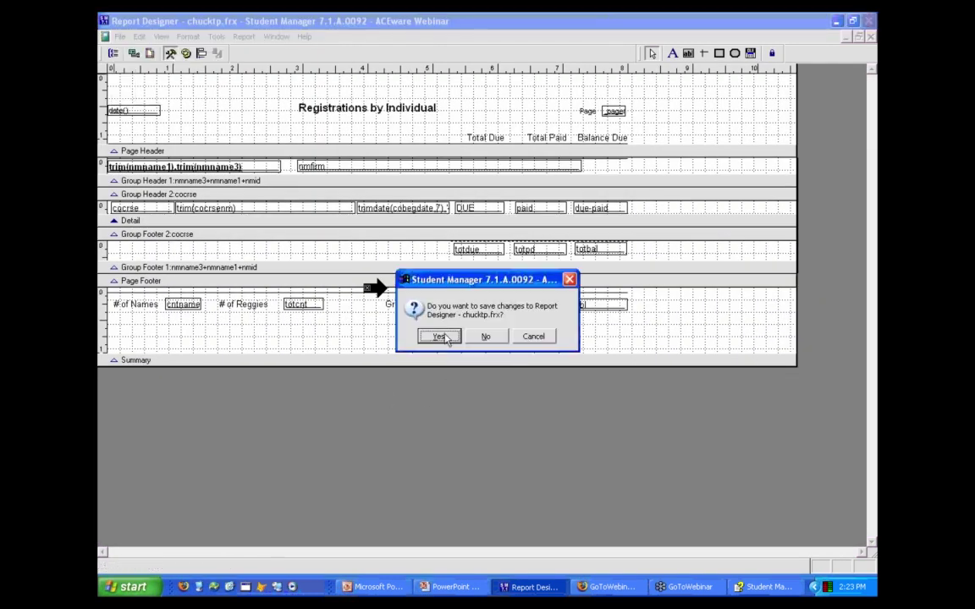
pyautogui.click(439, 337)
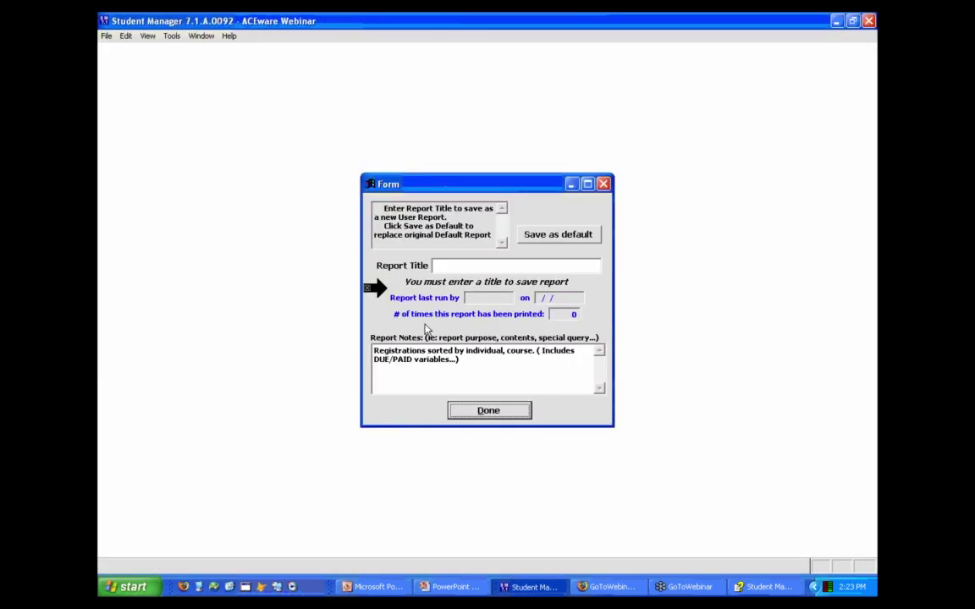
# Save the layout as a user report titled "Default Landscapt" and leave the preview.
pyautogui.click(443, 268)
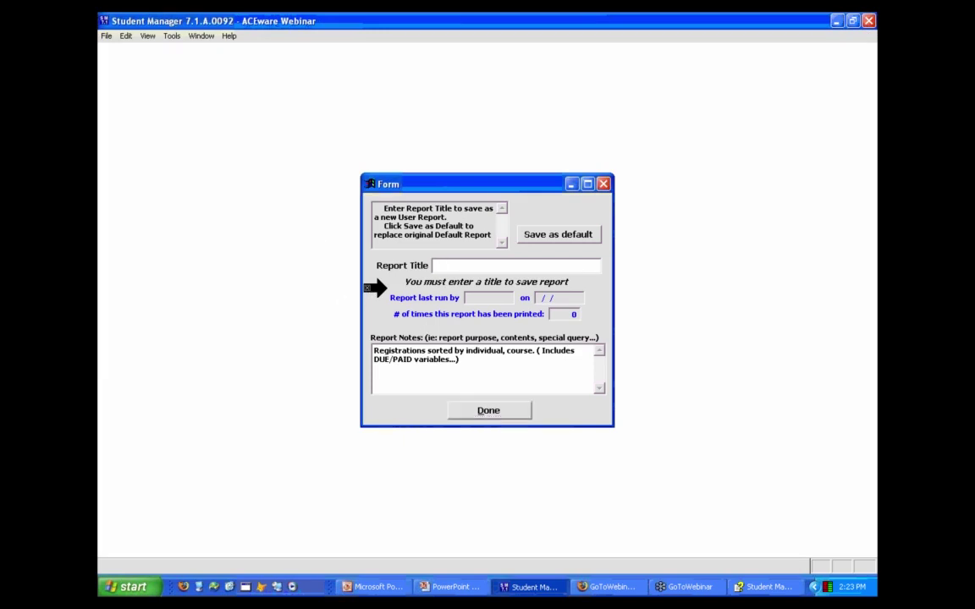
pyautogui.write('Default Landscapt')
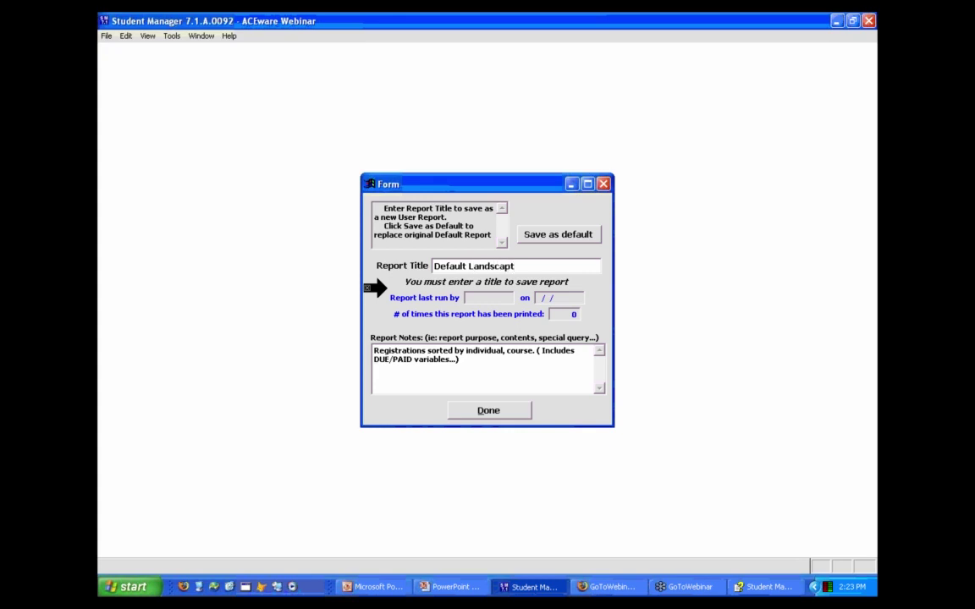
pyautogui.click(507, 412)
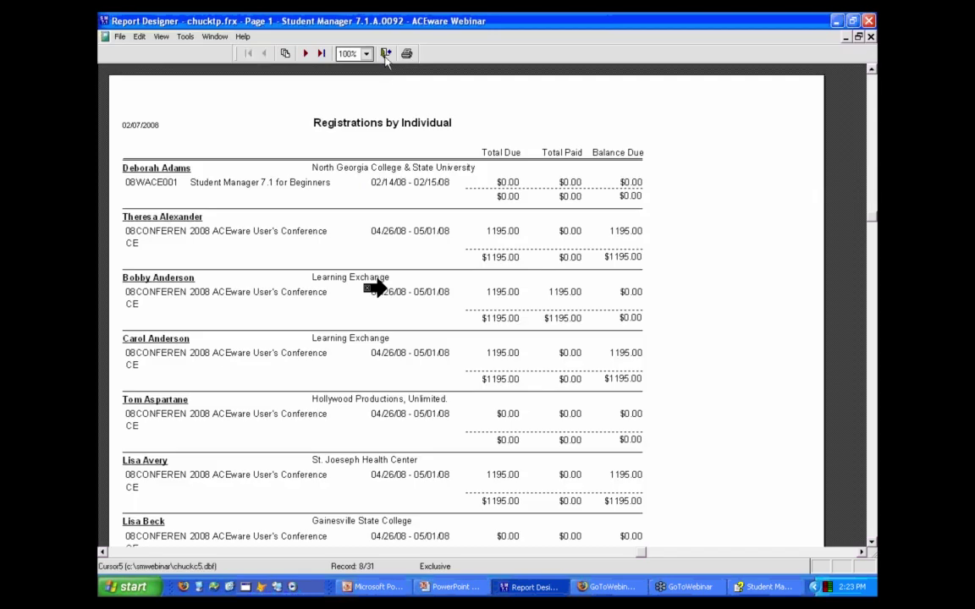
pyautogui.click(386, 53)
pyautogui.click(506, 324)
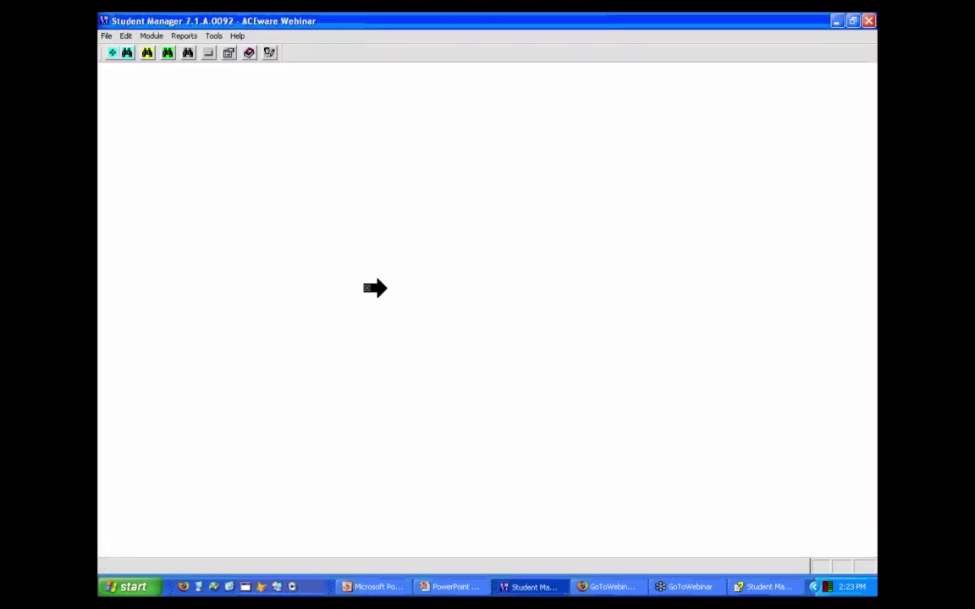
pyautogui.hotkey('alt', 'Tab')
pyautogui.hotkey('alt', 'Tab')
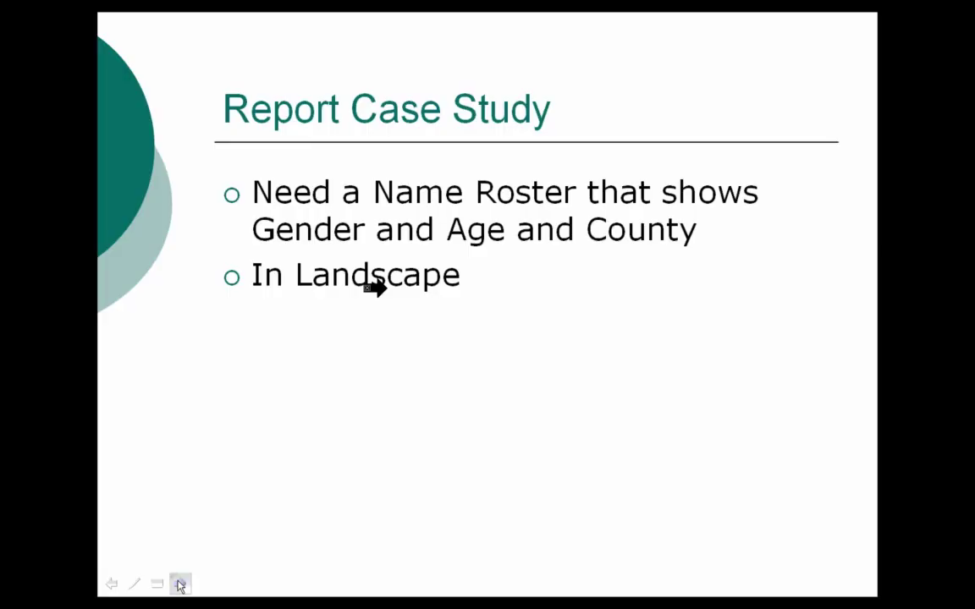
pyautogui.click(179, 584)
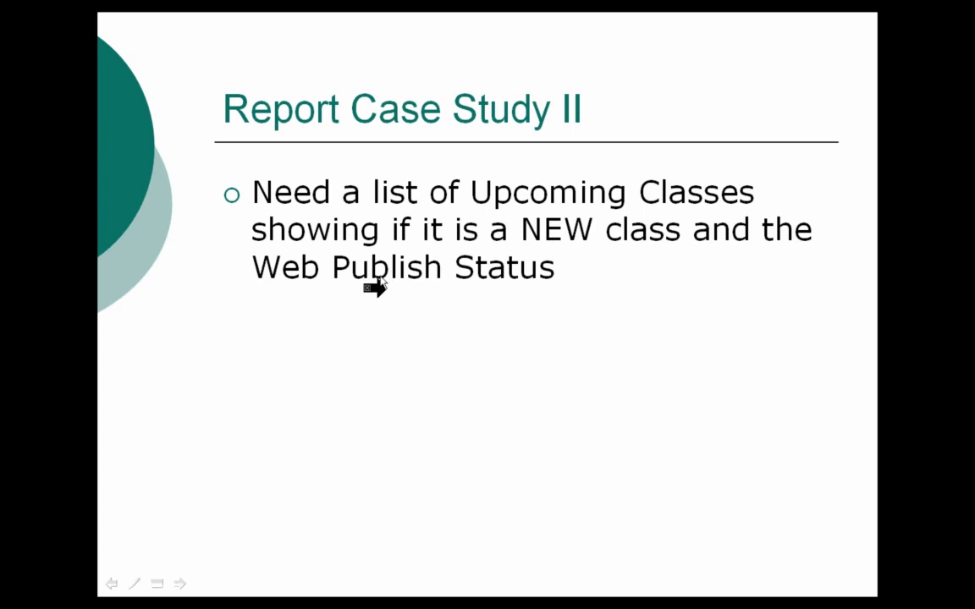
pyautogui.hotkey('alt', 'Tab')
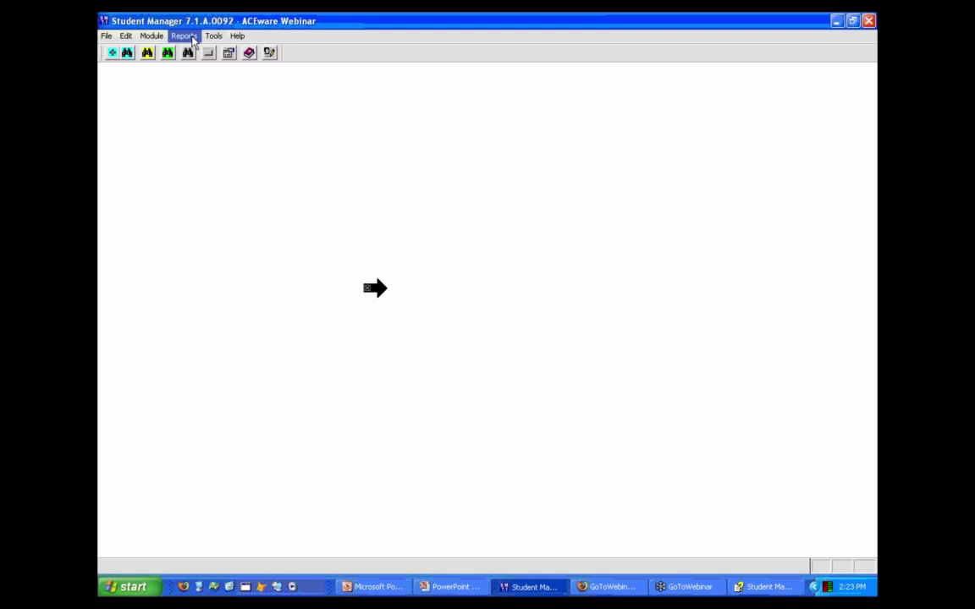
# Open the CEU Reporting setup for courses and review its list of additional reports.
pyautogui.click(192, 38)
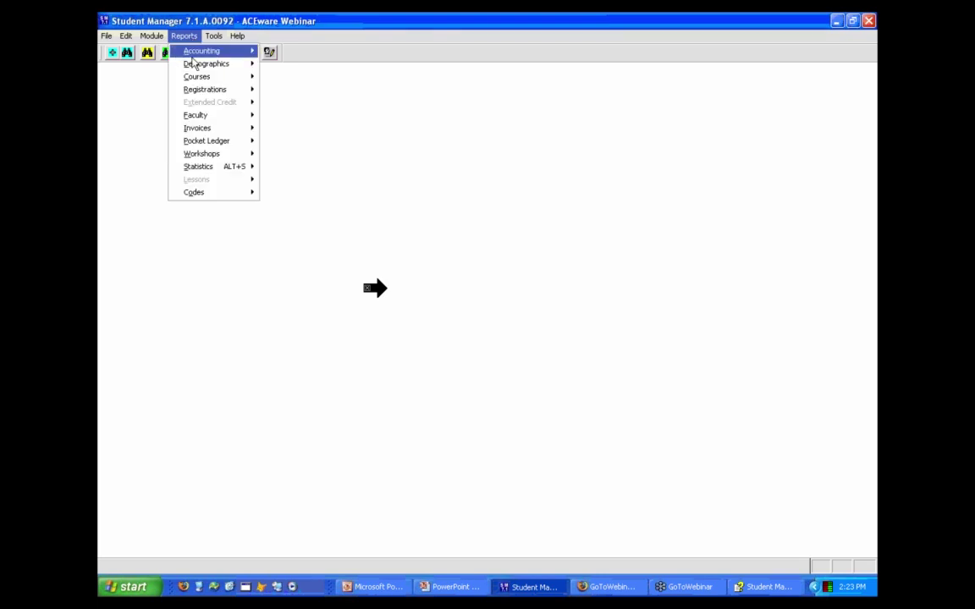
pyautogui.moveTo(199, 77)
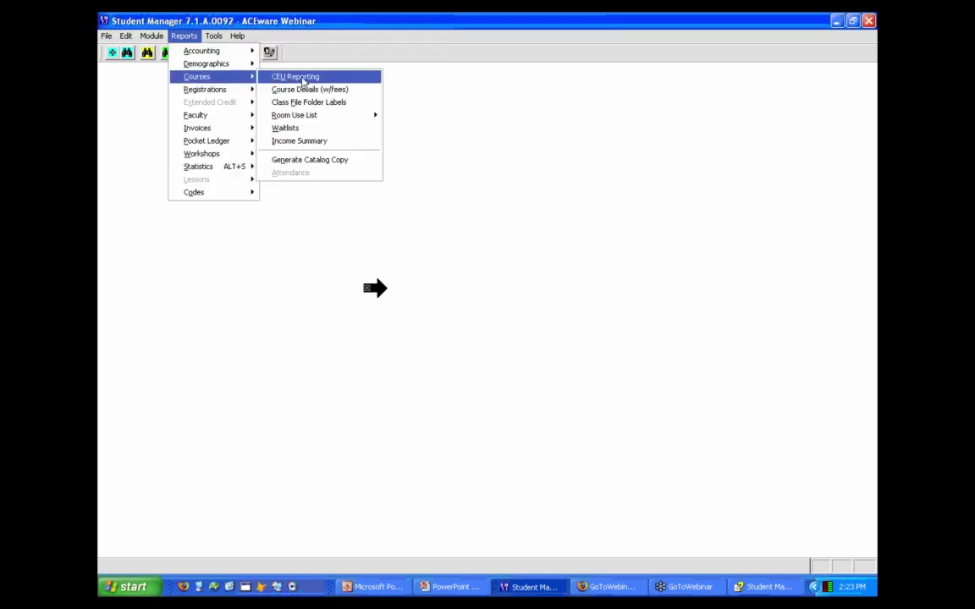
pyautogui.click(302, 81)
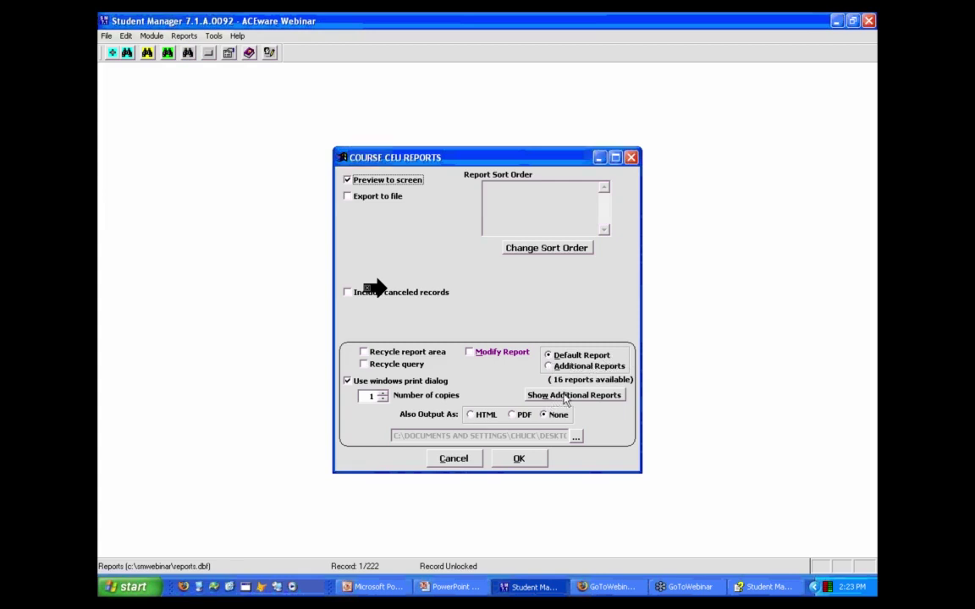
pyautogui.click(564, 396)
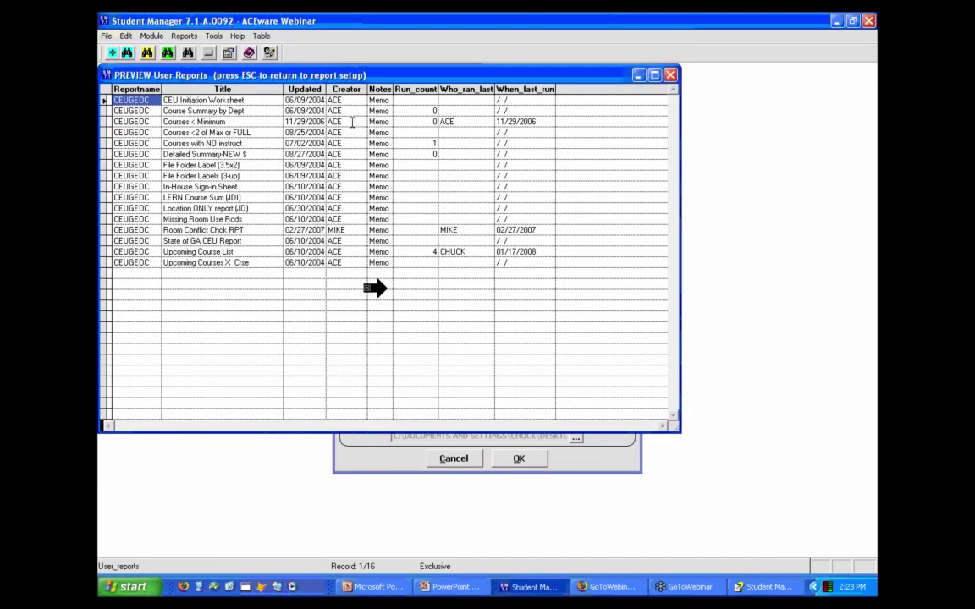
pyautogui.press('Escape')
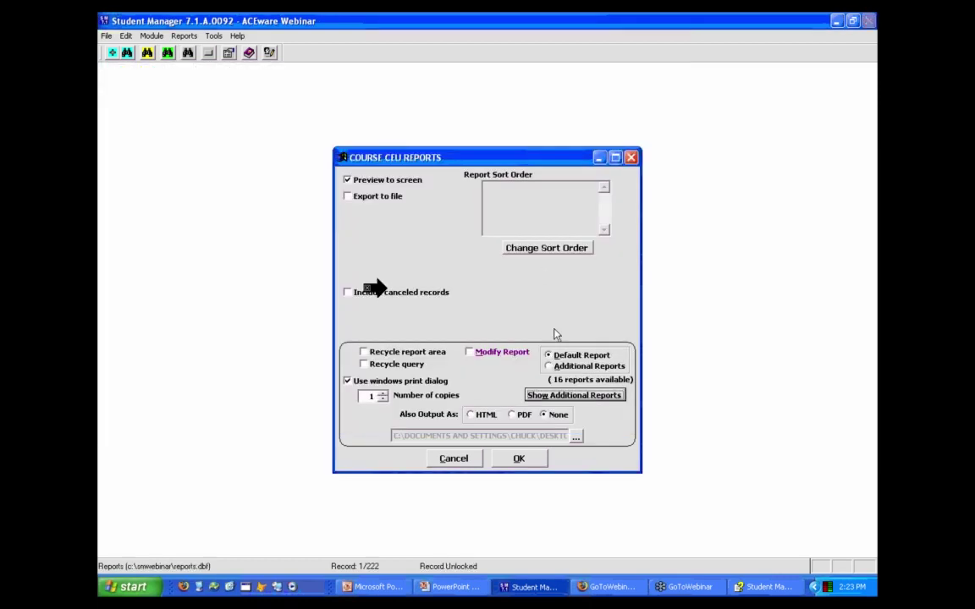
# Open the default course CEU report for modification, using the Course Number query with the value 08.
pyautogui.click(469, 352)
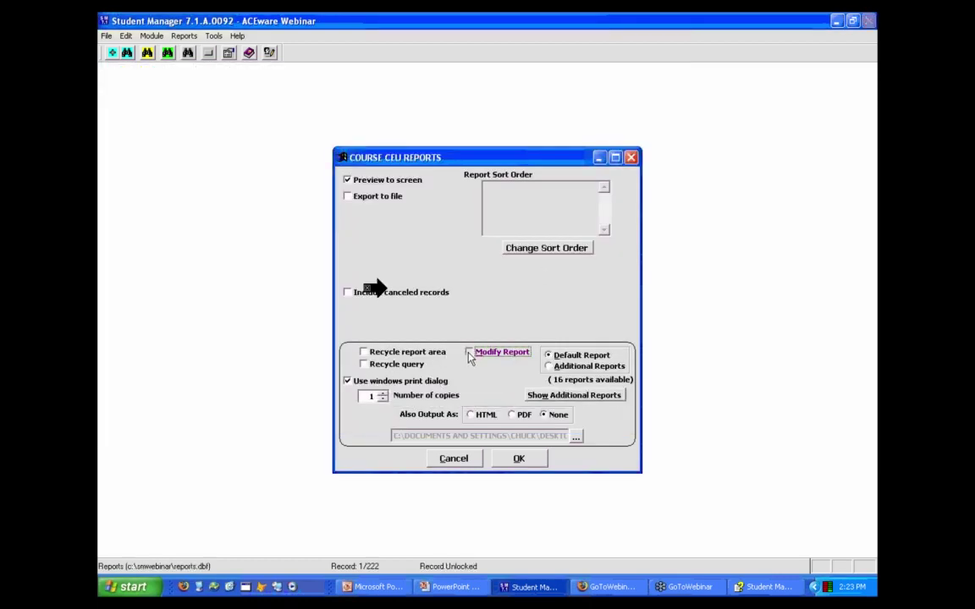
pyautogui.click(517, 460)
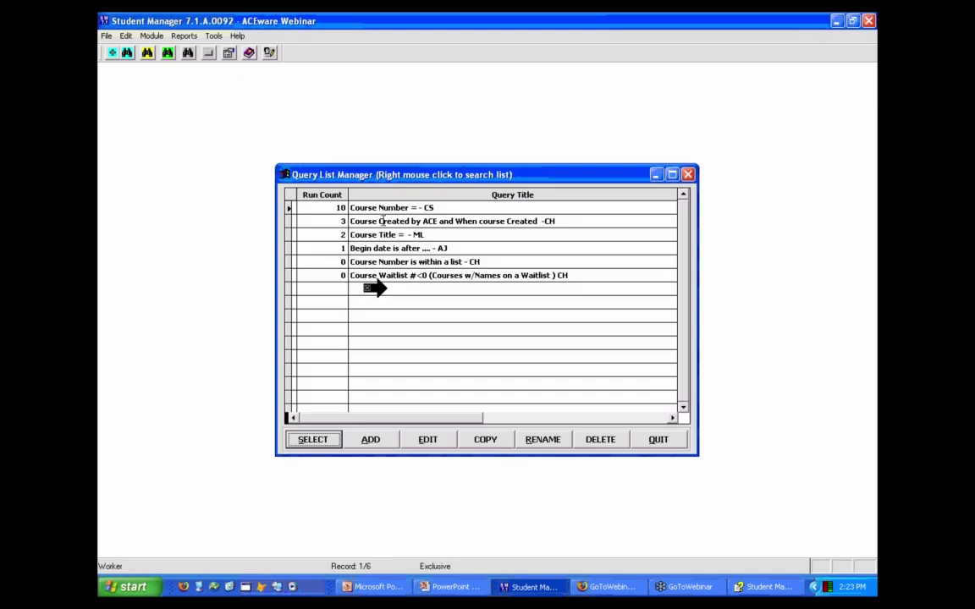
pyautogui.click(334, 443)
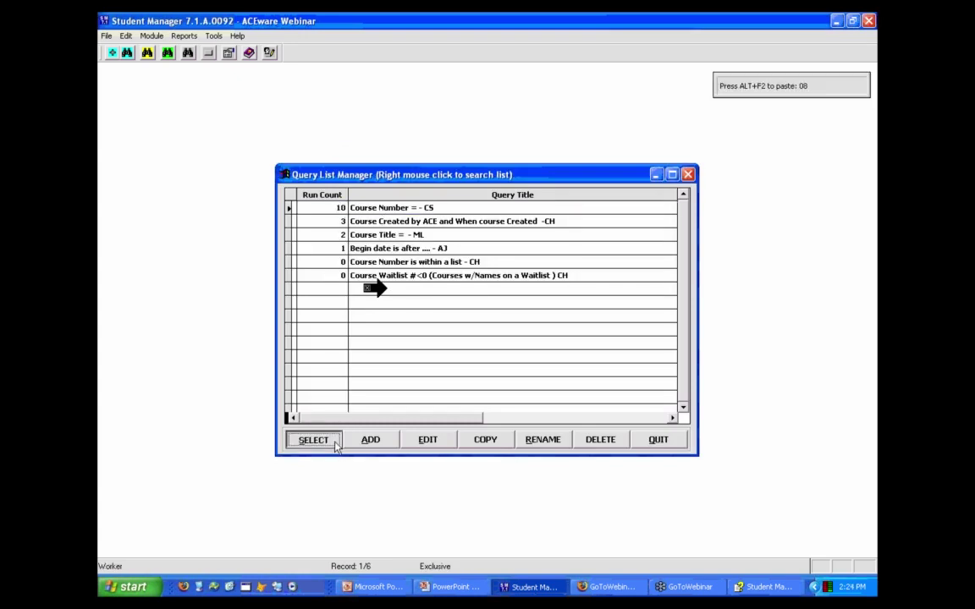
pyautogui.write('08')
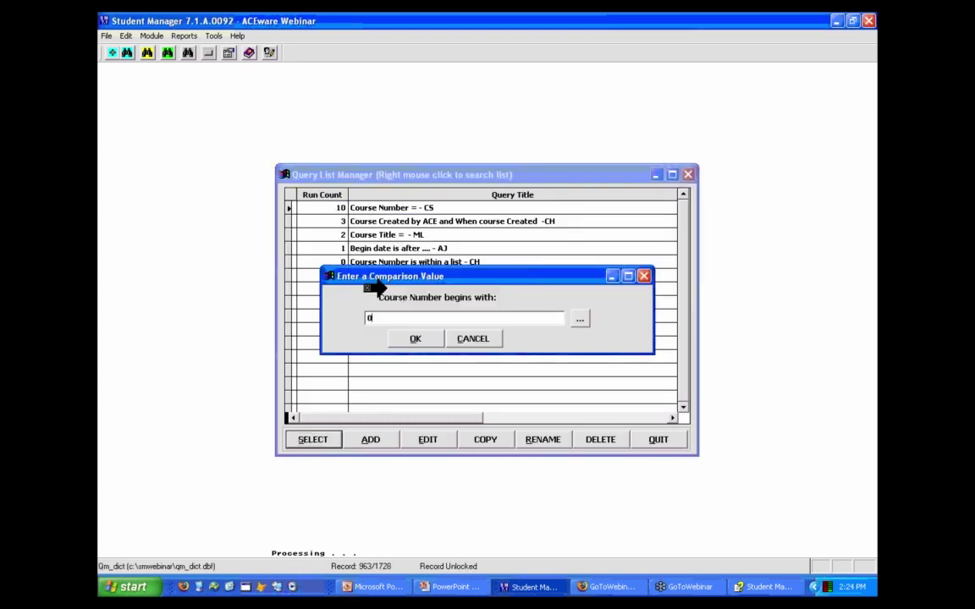
pyautogui.click(415, 340)
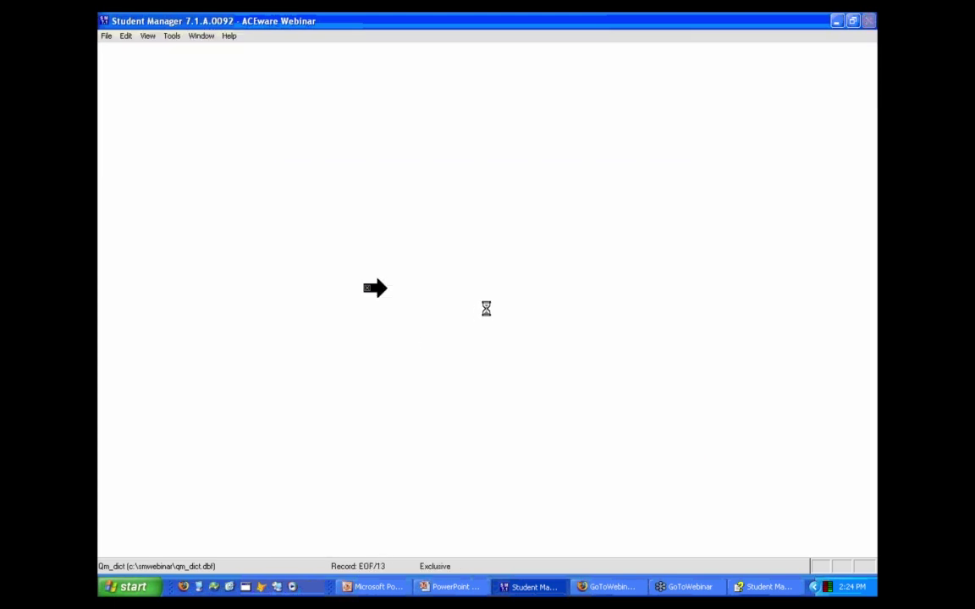
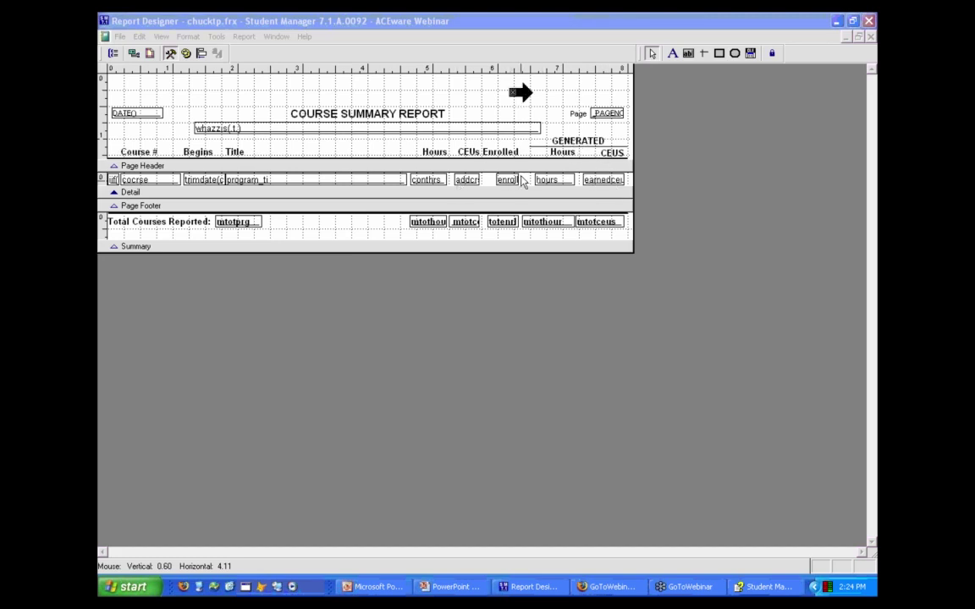
# Delete the CEU, enrollment, generated hours and earned CEU fields from the Detail band.
pyautogui.click(621, 182)
pyautogui.moveTo(620, 182); pyautogui.dragTo(468, 179)
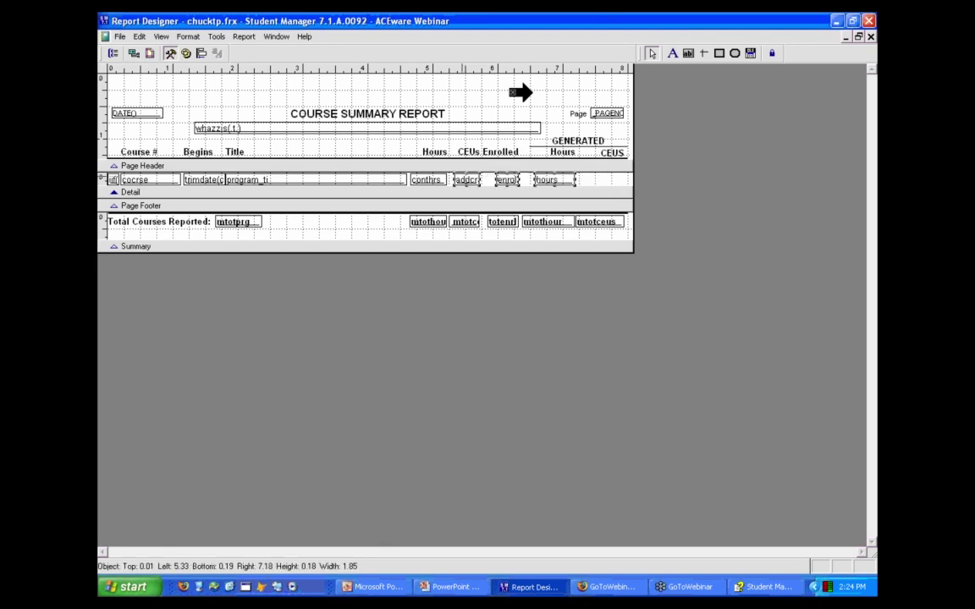
pyautogui.press('Delete')
# Delete the CEUs, Enrolled and GENERATED Hours and CEUS headings from the Page Header, along with the line under GENERATED.
pyautogui.click(466, 152)
pyautogui.press('Delete')
pyautogui.click(506, 152)
pyautogui.press('Delete')
pyautogui.click(563, 152)
pyautogui.press('Delete')
pyautogui.click(566, 140)
pyautogui.press('Delete')
pyautogui.click(611, 153)
pyautogui.press('Delete')
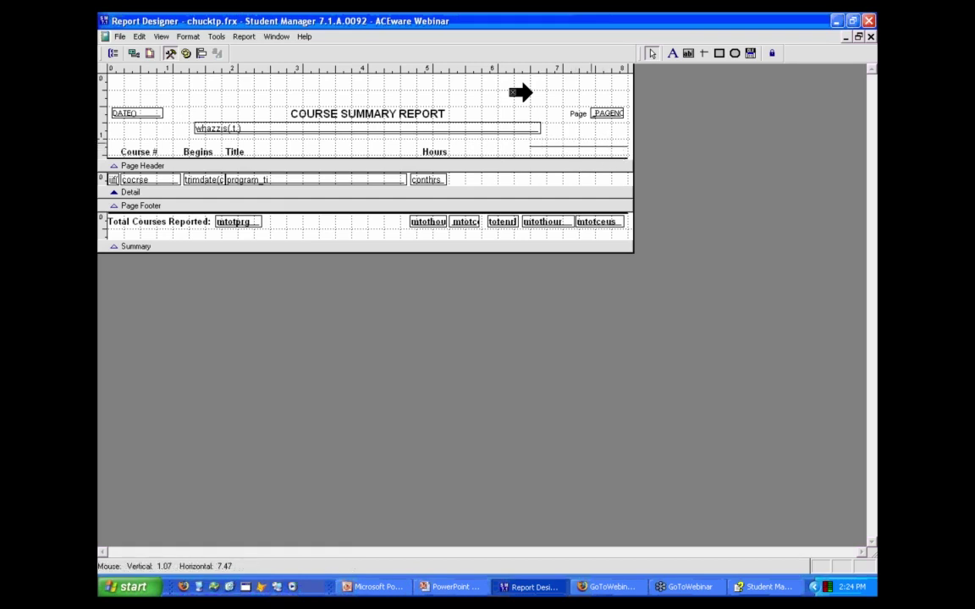
pyautogui.click(589, 148)
pyautogui.press('Delete')
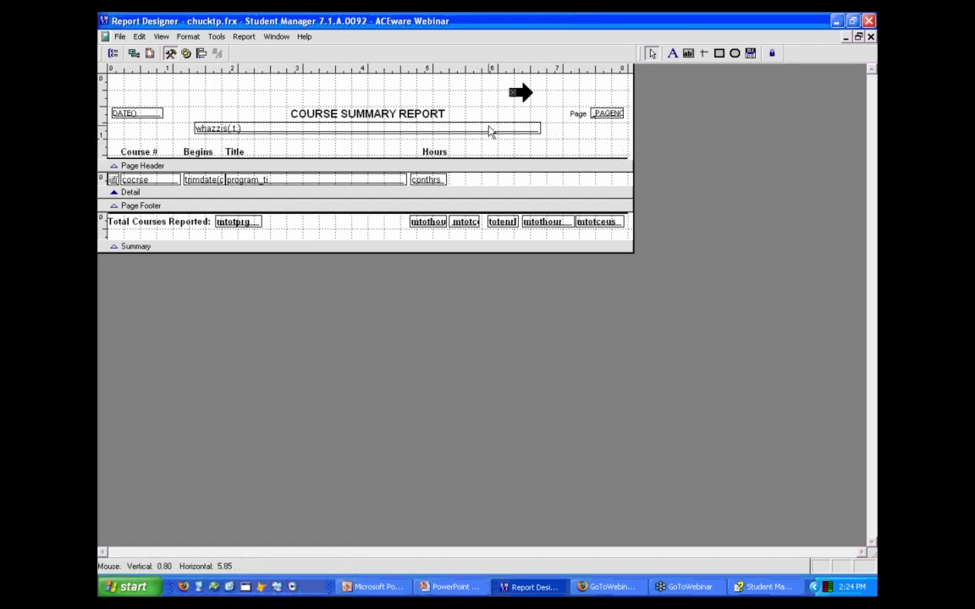
# Delete the CEU, enrollment, generated hours and generated CEU totals from the Summary band, keeping the first hours total.
pyautogui.click(468, 224)
pyautogui.press('Delete')
pyautogui.click(501, 224)
pyautogui.press('Delete')
pyautogui.click(560, 226)
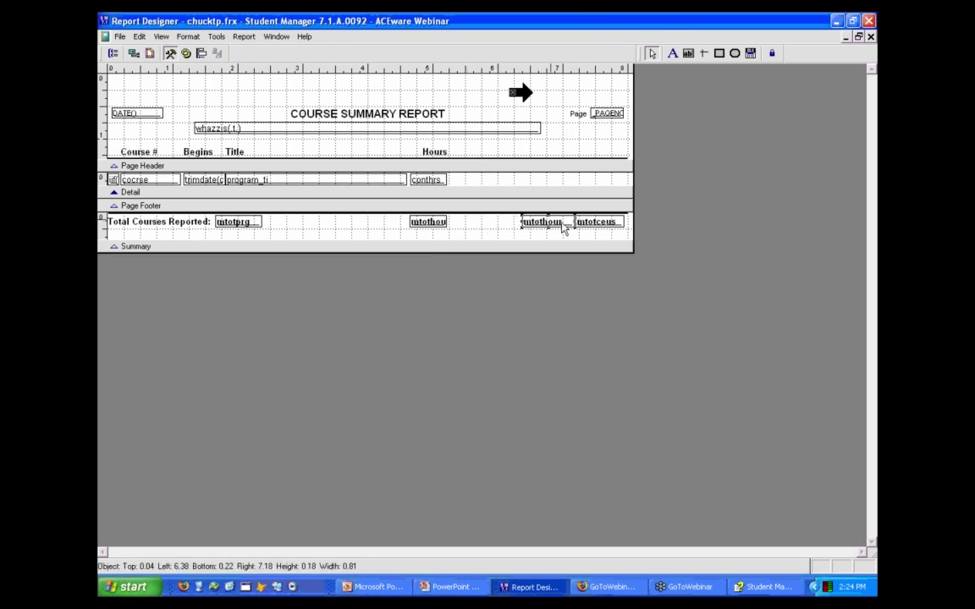
pyautogui.press('Delete')
pyautogui.click(605, 223)
pyautogui.press('Delete')
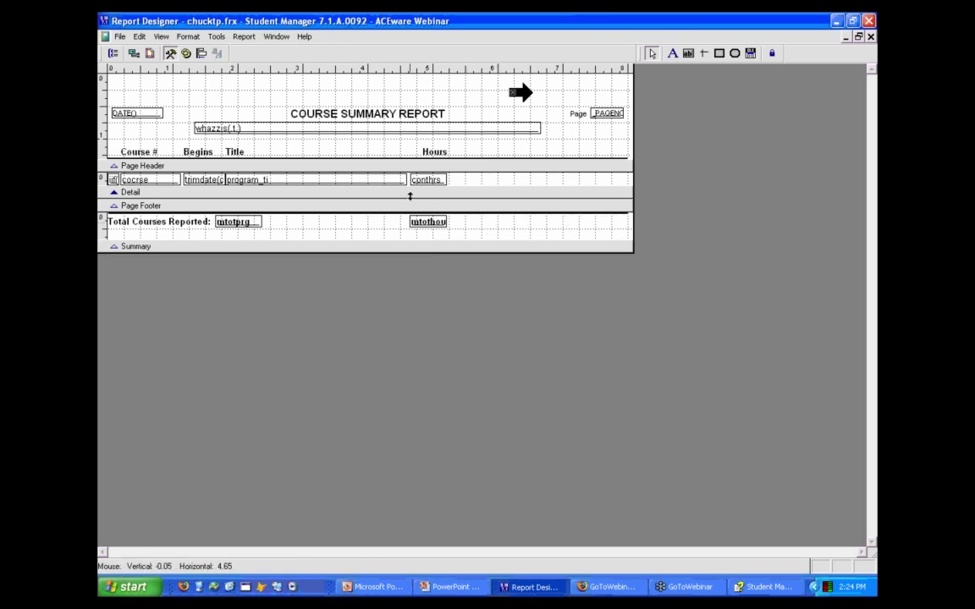
pyautogui.click(688, 52)
pyautogui.moveTo(459, 175); pyautogui.dragTo(493, 181)
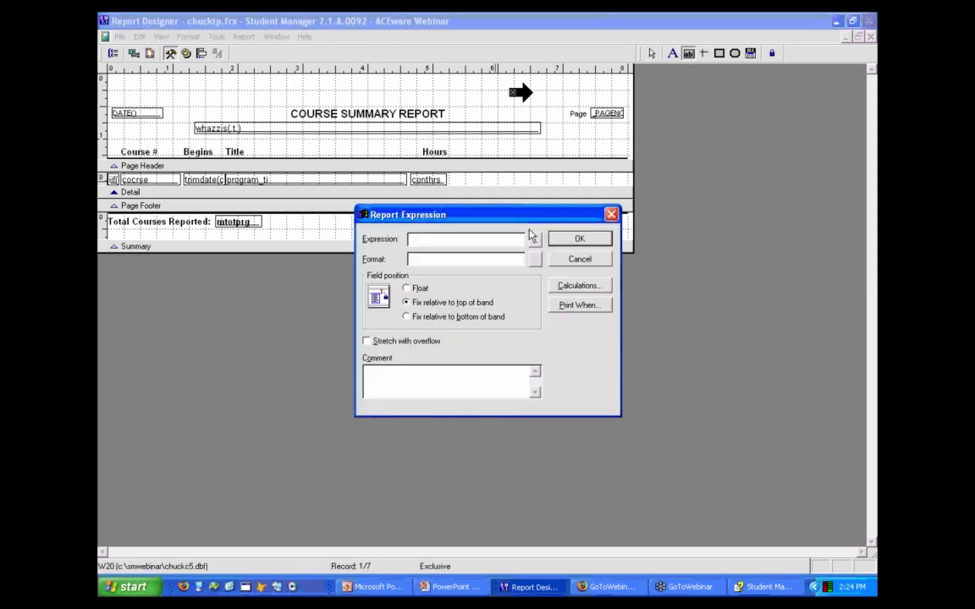
pyautogui.click(535, 238)
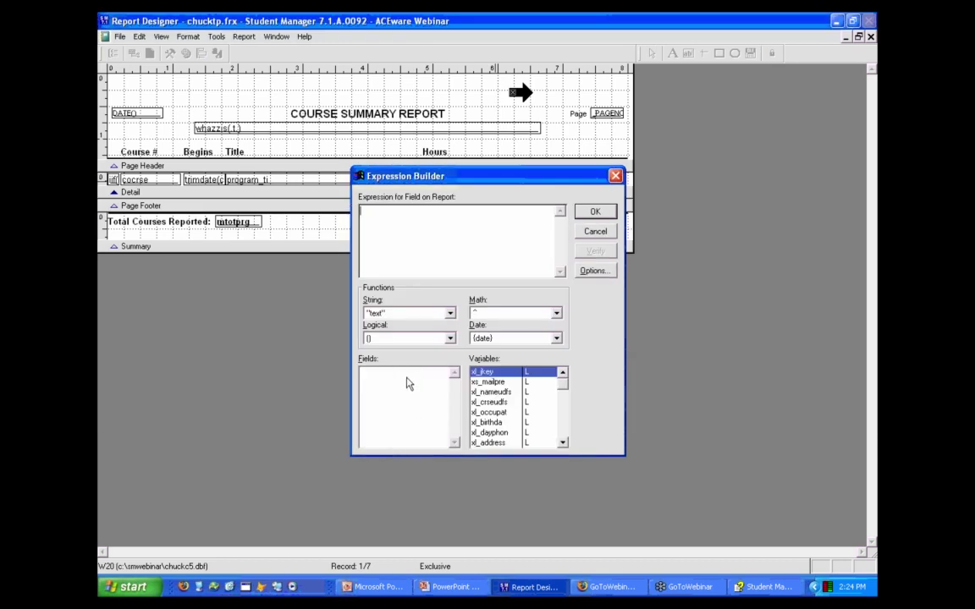
pyautogui.click(595, 233)
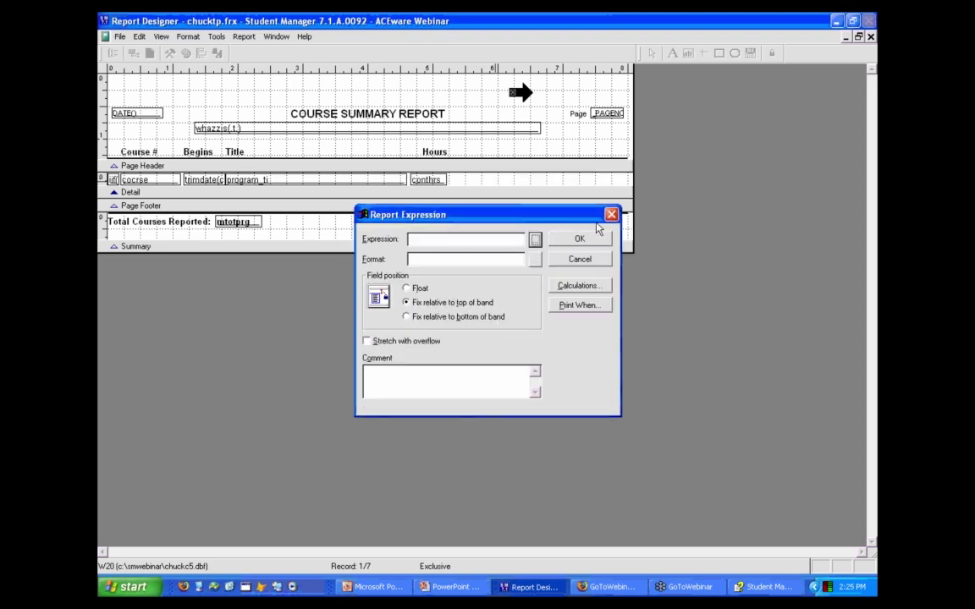
pyautogui.click(592, 261)
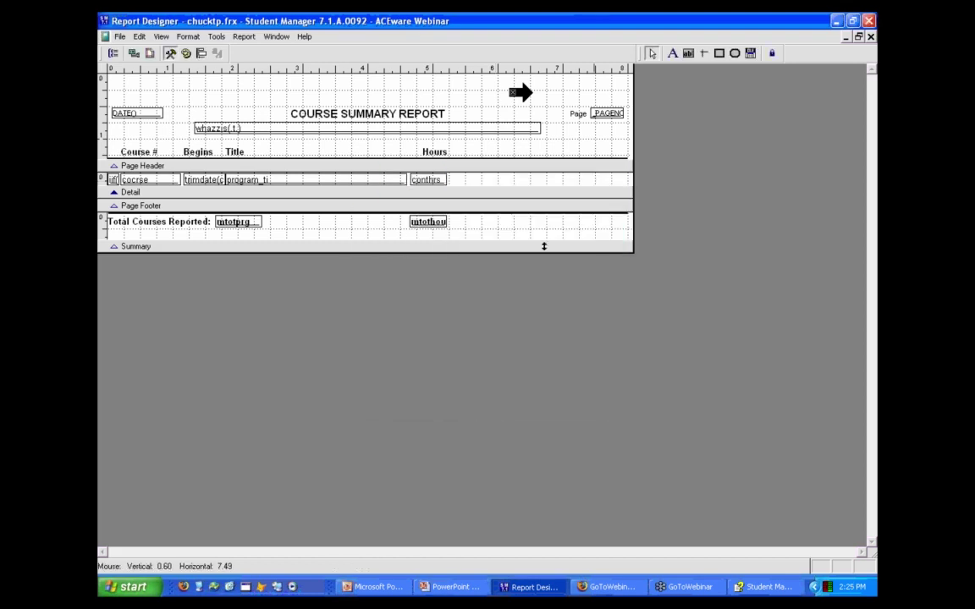
# Add the conew field from the report's data environment to the Detail band after conthrs, and close the data environment.
pyautogui.click(134, 52)
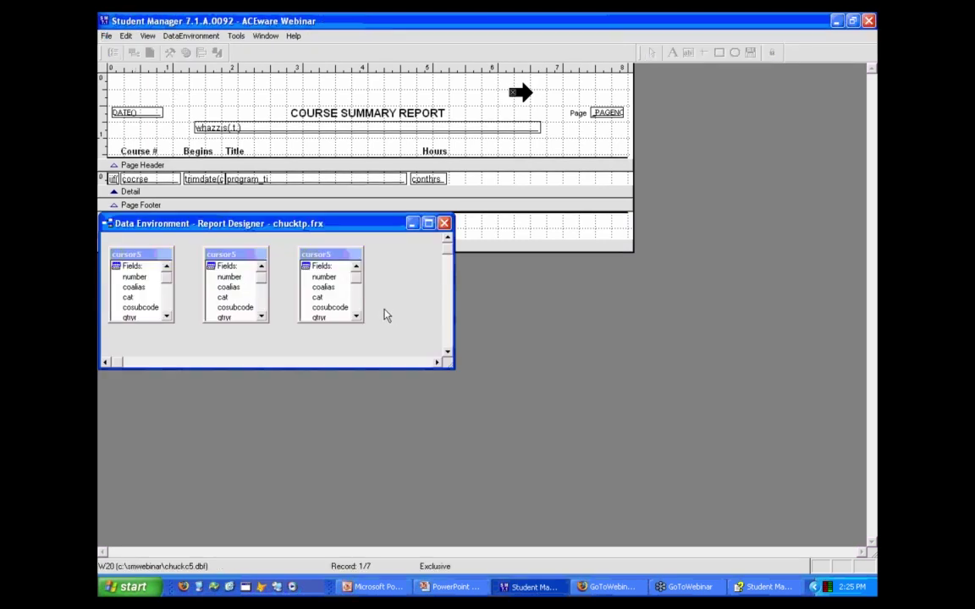
pyautogui.moveTo(453, 366); pyautogui.dragTo(445, 538)
pyautogui.moveTo(363, 321); pyautogui.dragTo(392, 542)
pyautogui.moveTo(383, 365); pyautogui.dragTo(382, 396)
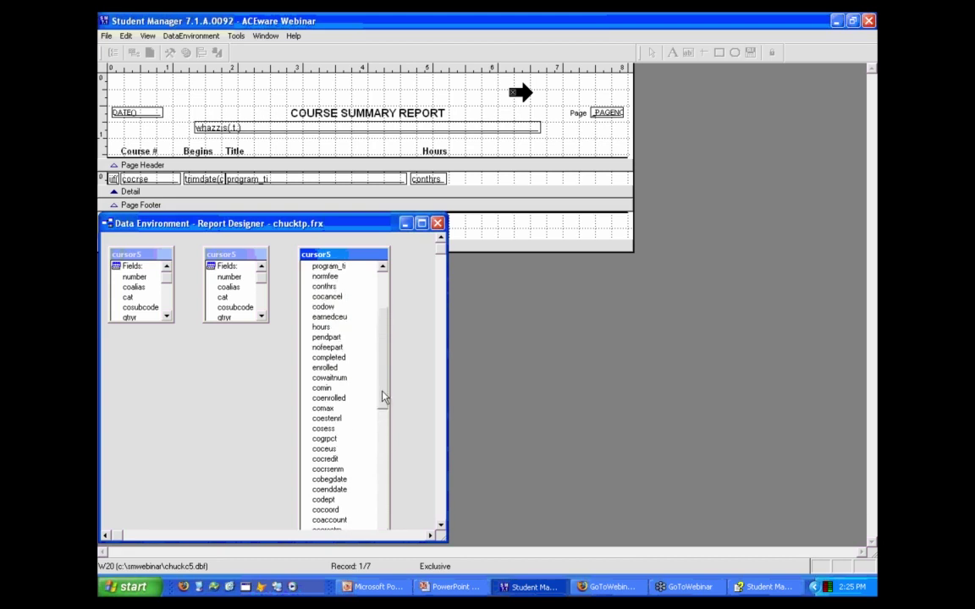
pyautogui.moveTo(381, 397); pyautogui.dragTo(382, 453)
pyautogui.click(324, 429)
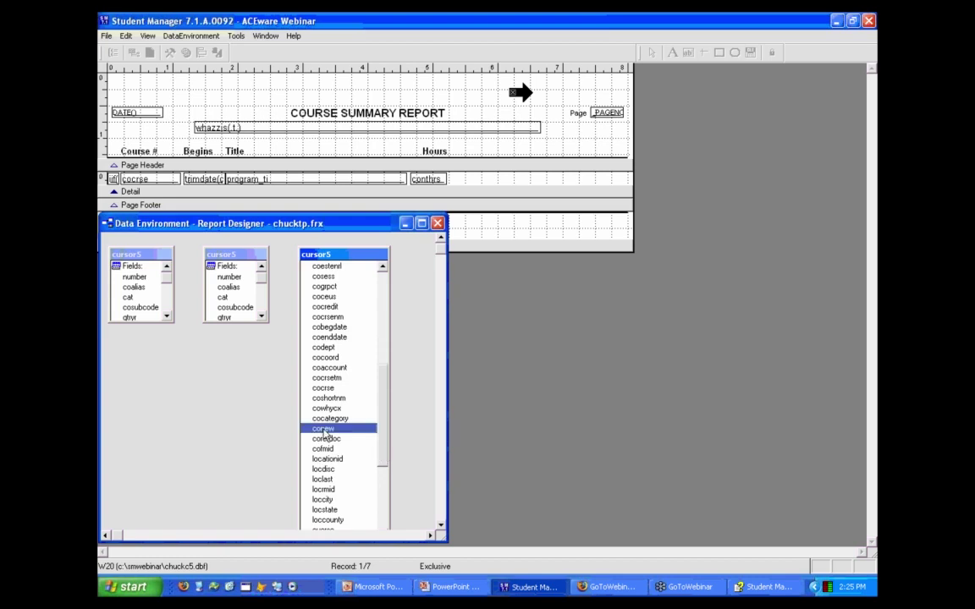
pyautogui.moveTo(478, 391); pyautogui.dragTo(481, 178)
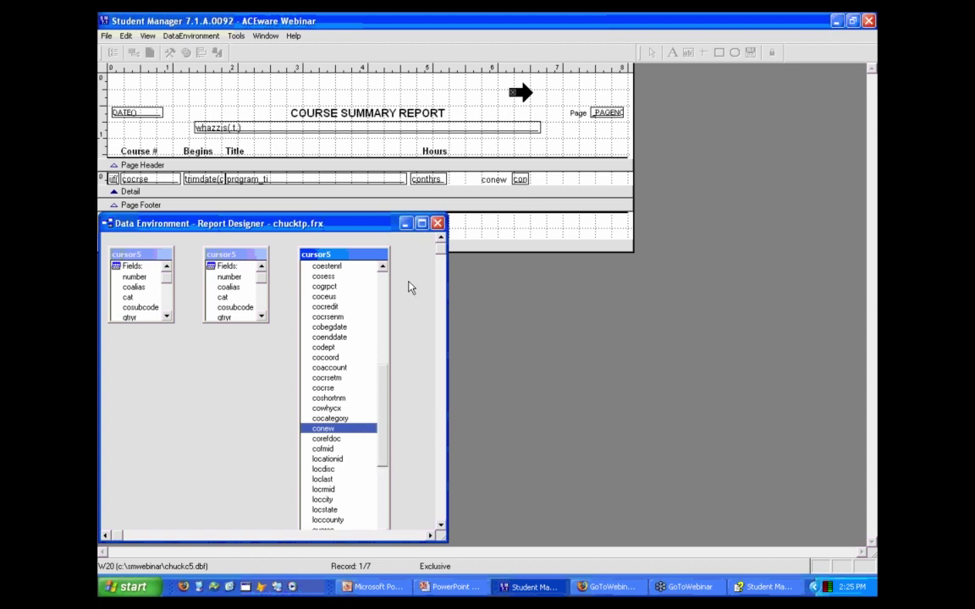
pyautogui.moveTo(383, 400); pyautogui.dragTo(387, 293)
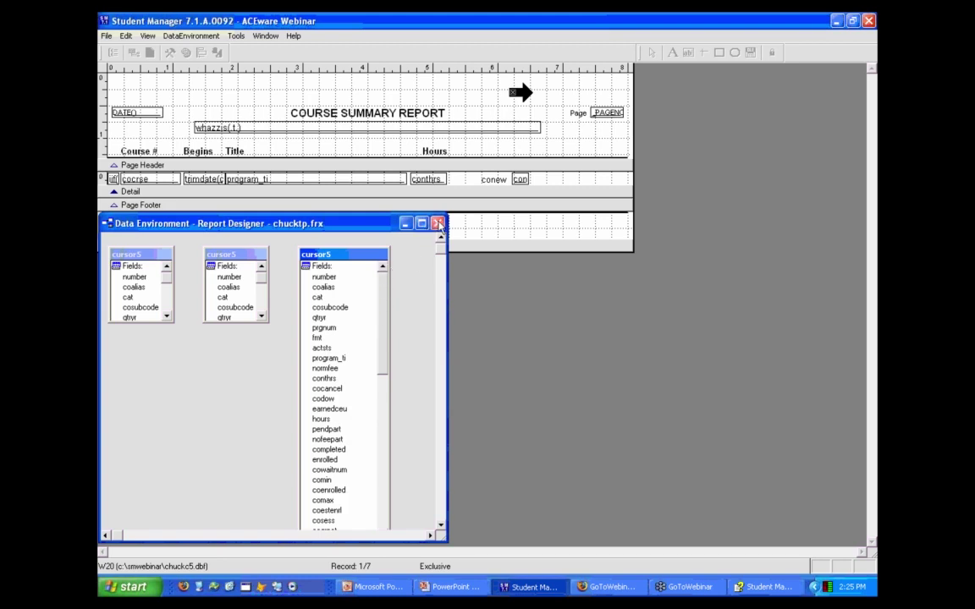
pyautogui.click(437, 224)
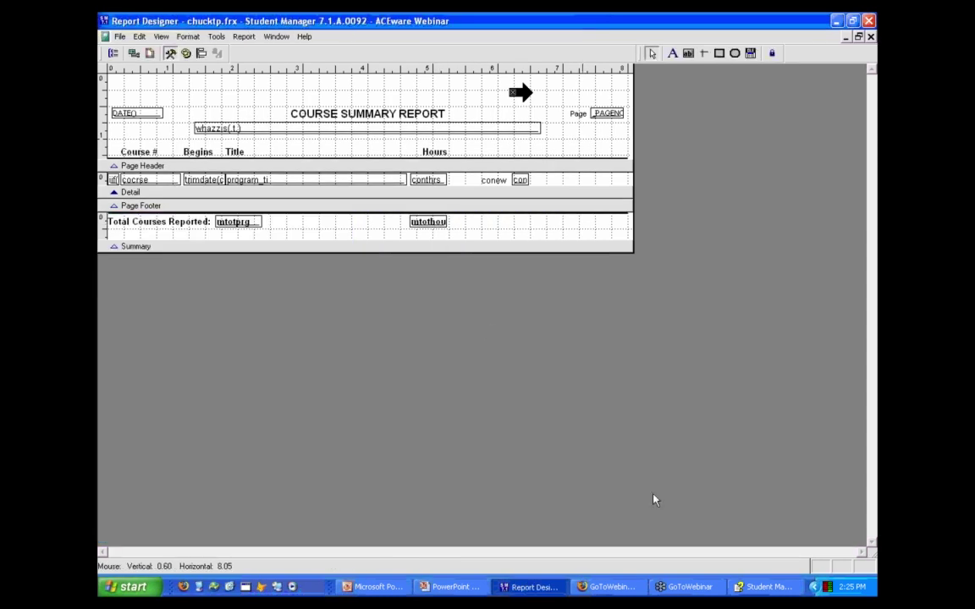
# Switch to the Student Manager/ACEweb Reference Guide and look up the field information for the Course Screen's ACEweb Publish Properties.
pyautogui.click(765, 586)
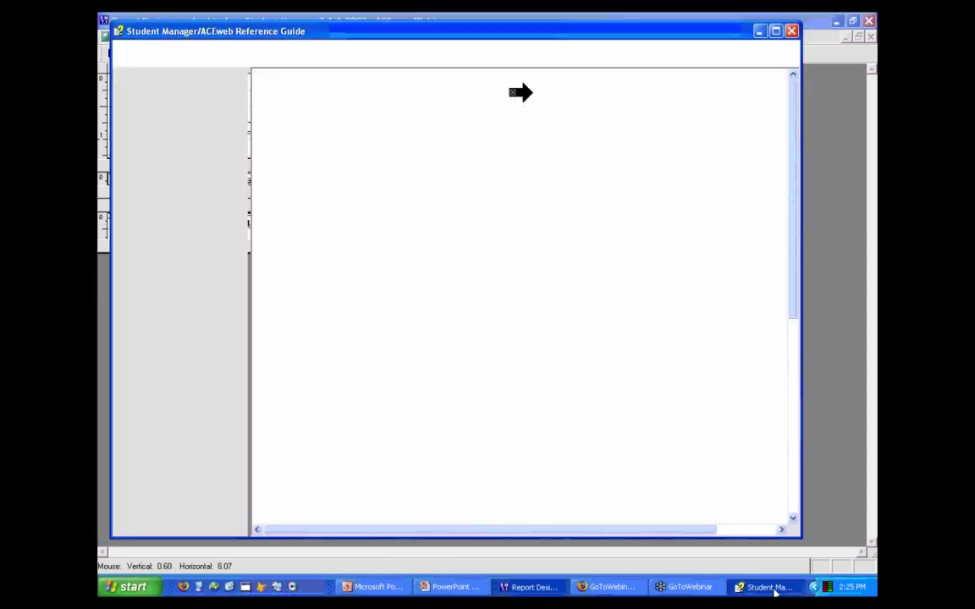
pyautogui.click(153, 205)
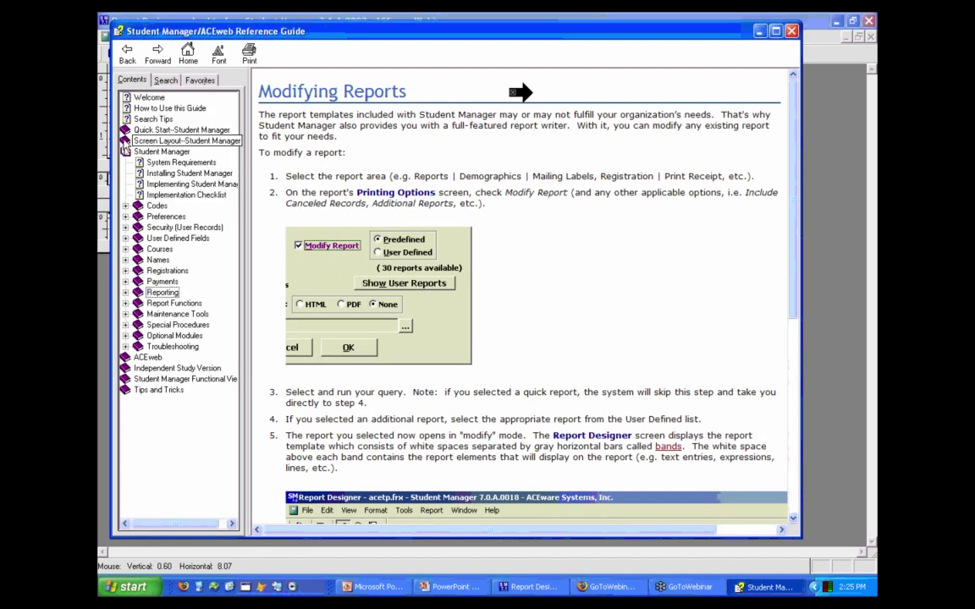
pyautogui.click(126, 141)
pyautogui.click(157, 152)
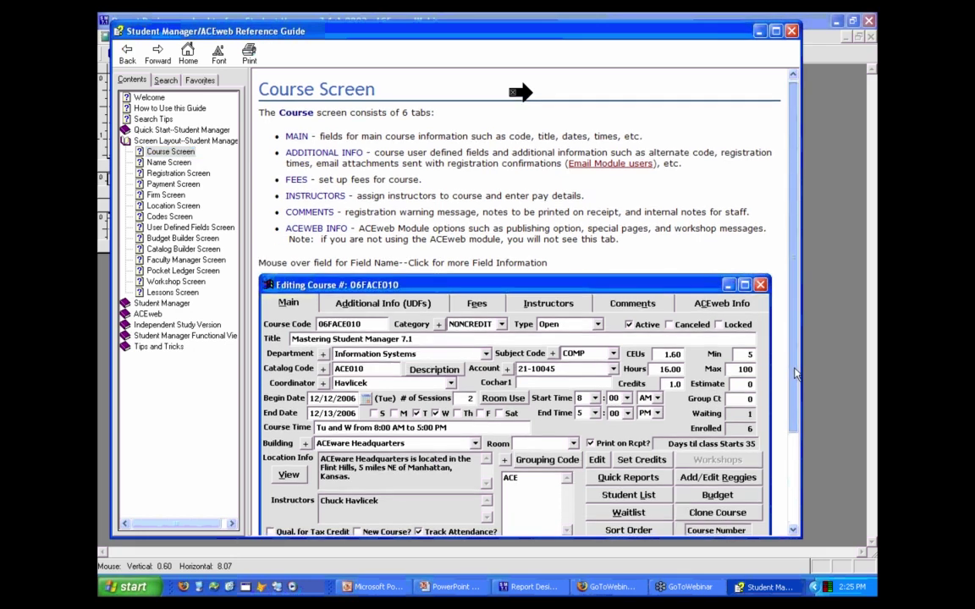
pyautogui.scroll(-3, 796, 370)
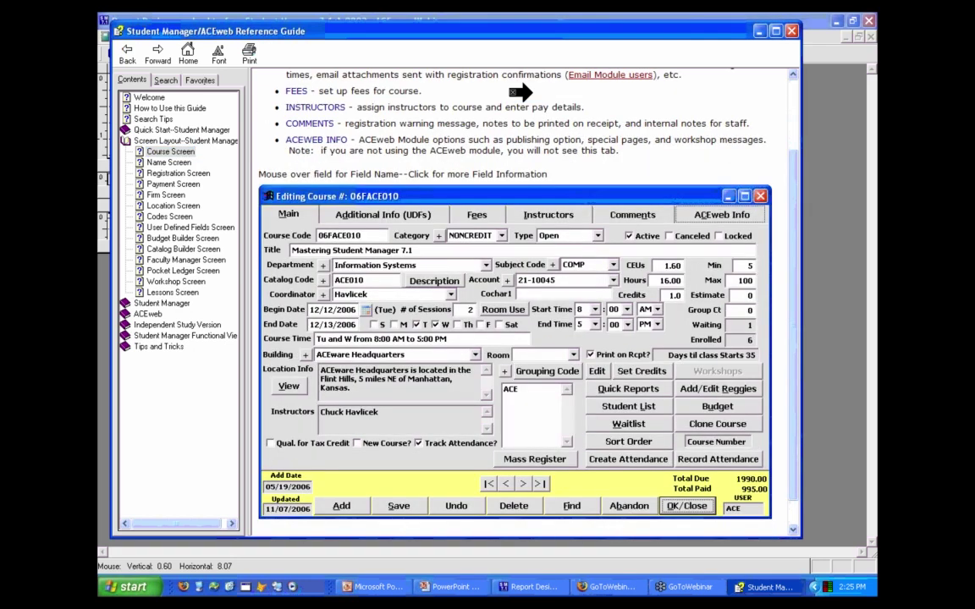
pyautogui.click(722, 215)
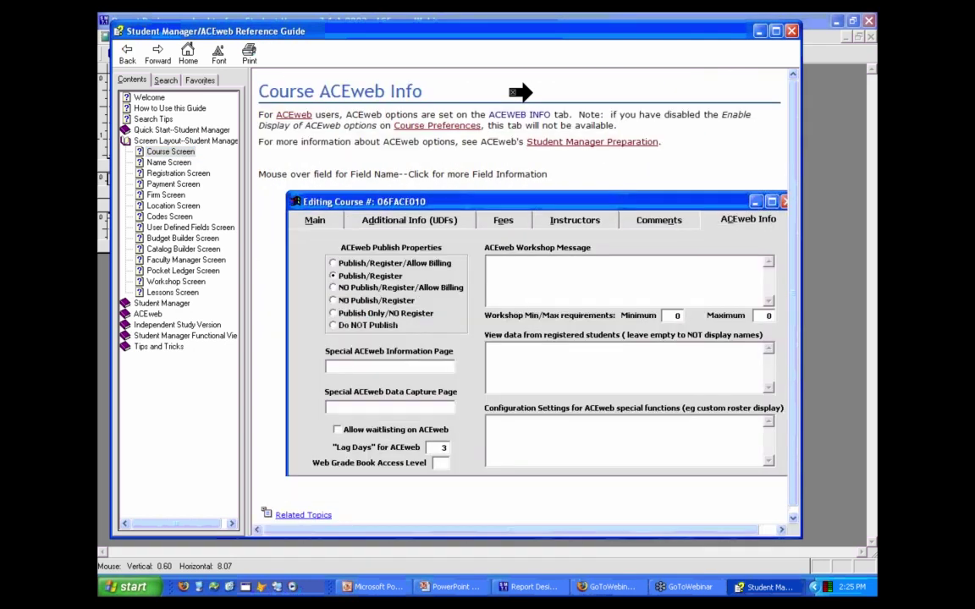
pyautogui.click(344, 292)
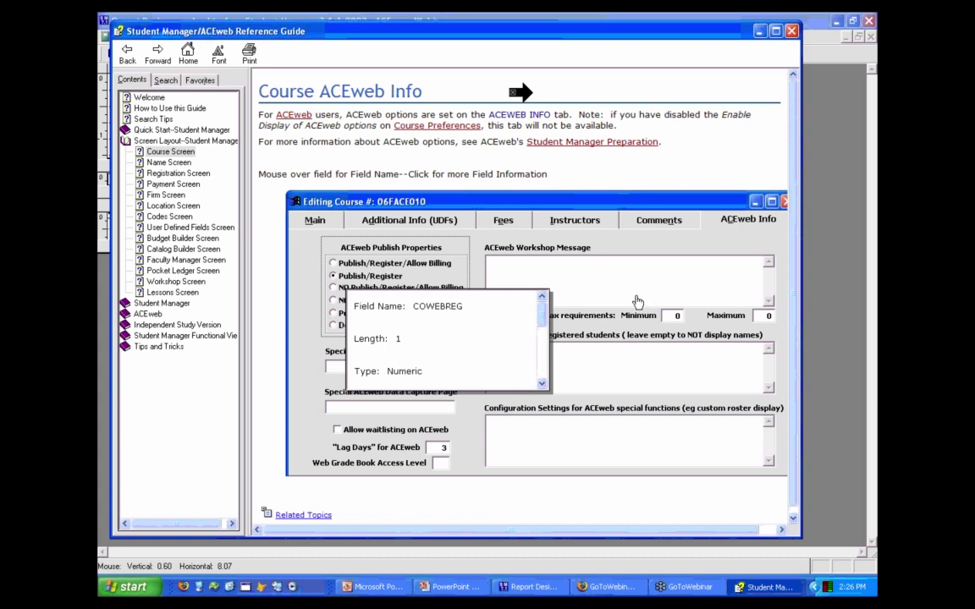
# Copy the field name COWEBREG from the field information and return to the Report Designer.
pyautogui.doubleClick(427, 306)
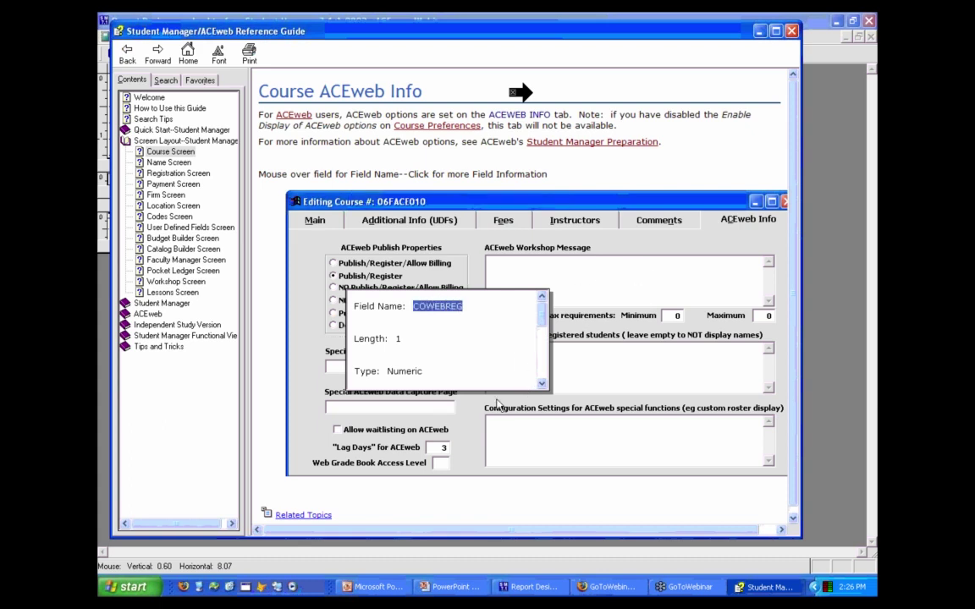
pyautogui.rightClick(446, 315)
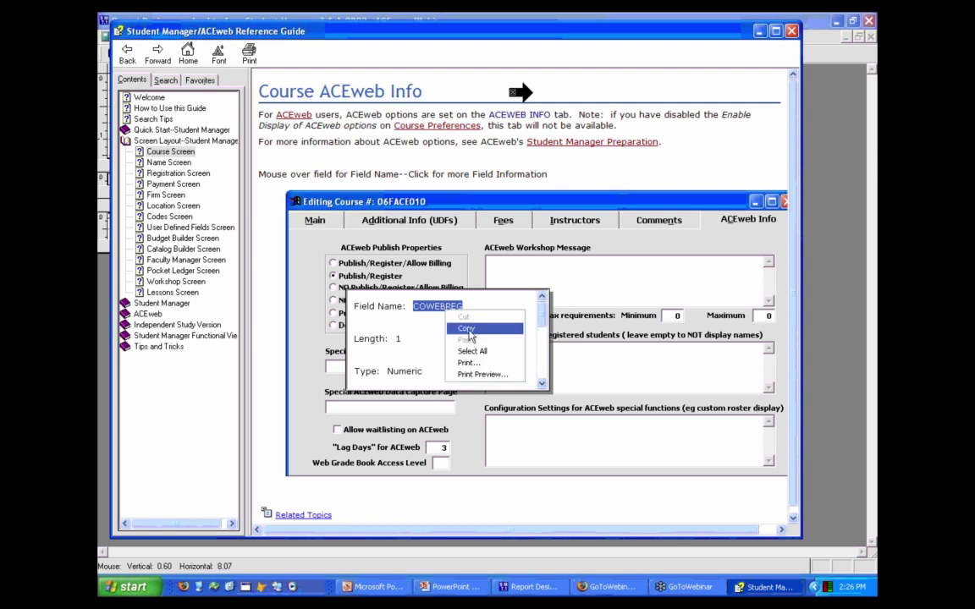
pyautogui.click(465, 336)
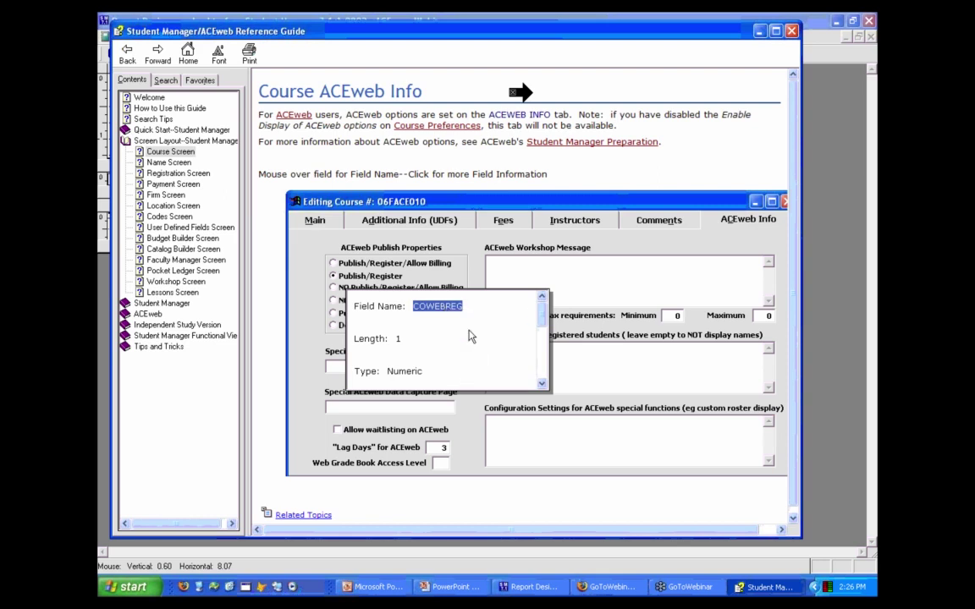
pyautogui.click(759, 32)
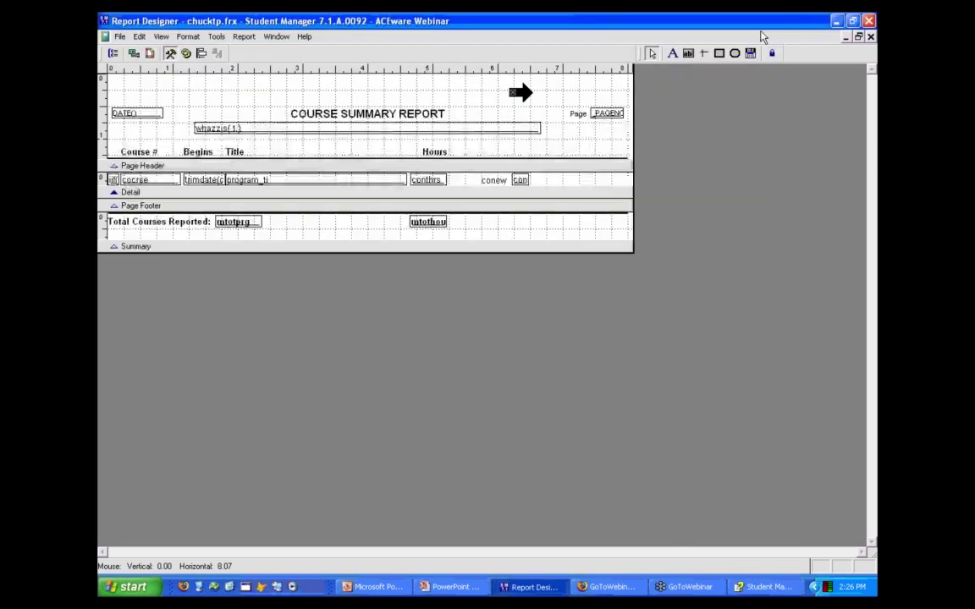
# Add a field with the expression COWEBREG to the Detail band after conew and preview the report.
pyautogui.click(687, 52)
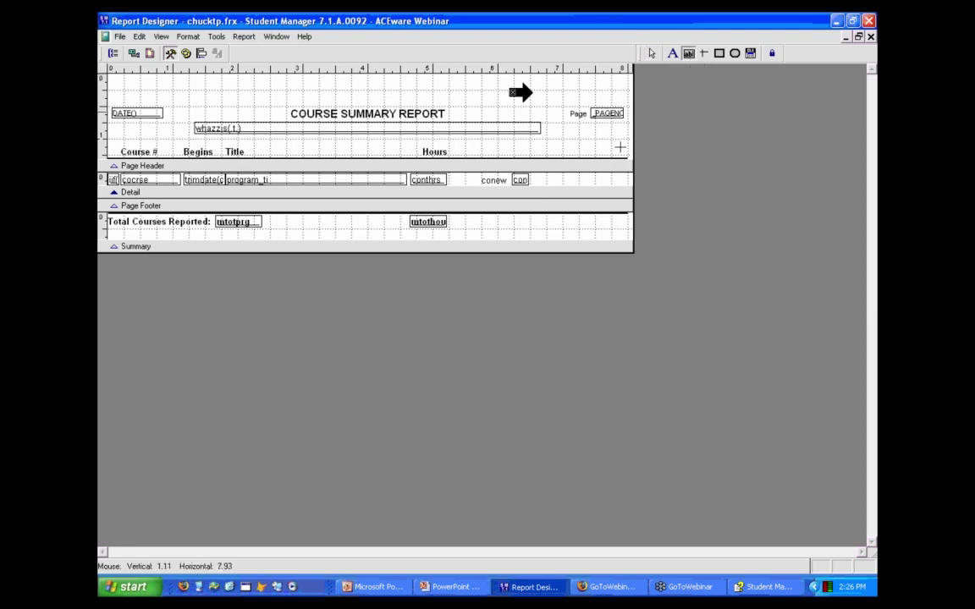
pyautogui.moveTo(550, 176); pyautogui.dragTo(615, 183)
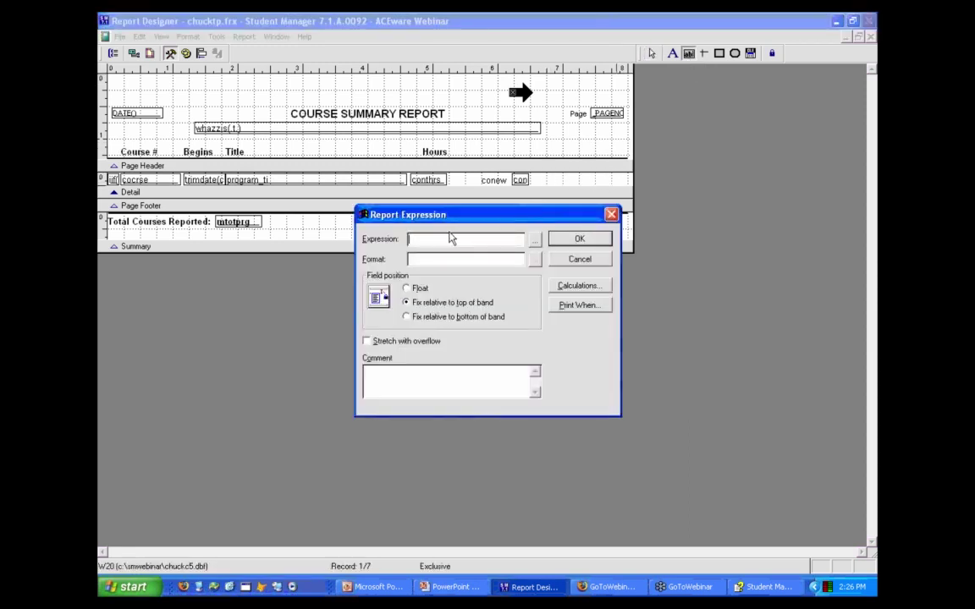
pyautogui.hotkey('ctrl', 'v')
pyautogui.click(578, 239)
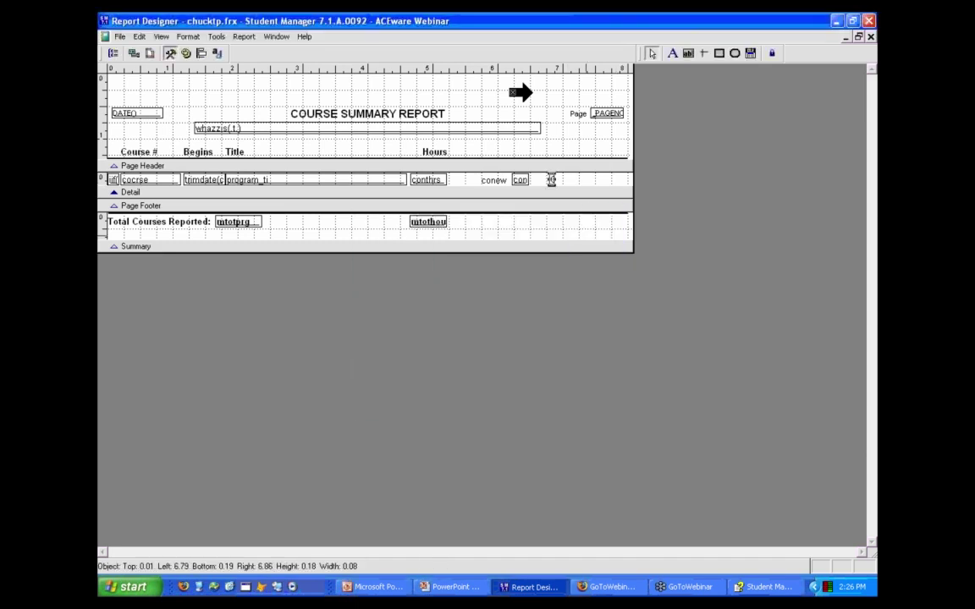
pyautogui.hotkey('ctrl', 'e')
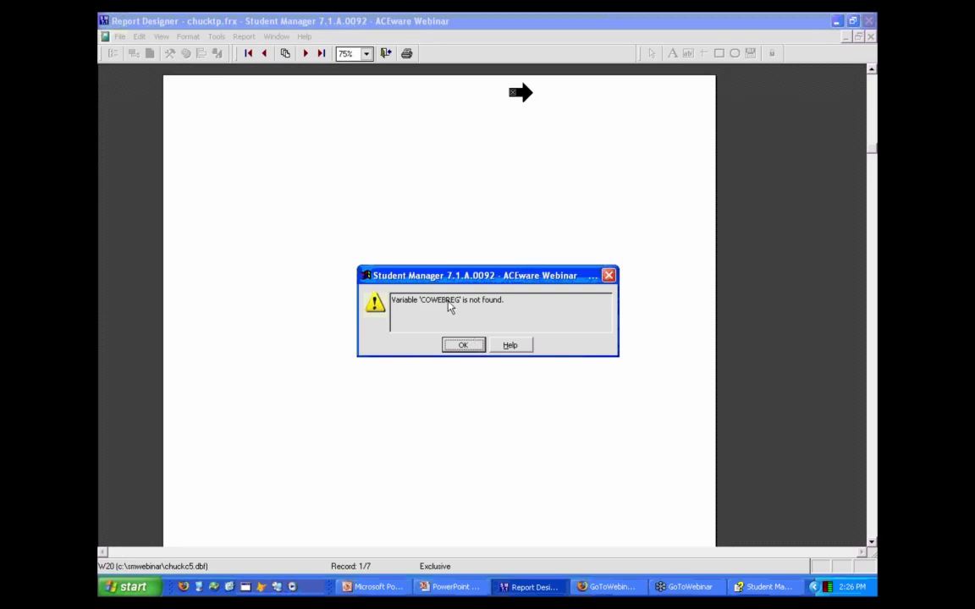
# Open the COWEBREG field's expression, and look up the ADDCRSE function under Report Functions in the Student Manager/ACEweb Reference Guide.
pyautogui.click(478, 349)
pyautogui.click(481, 242)
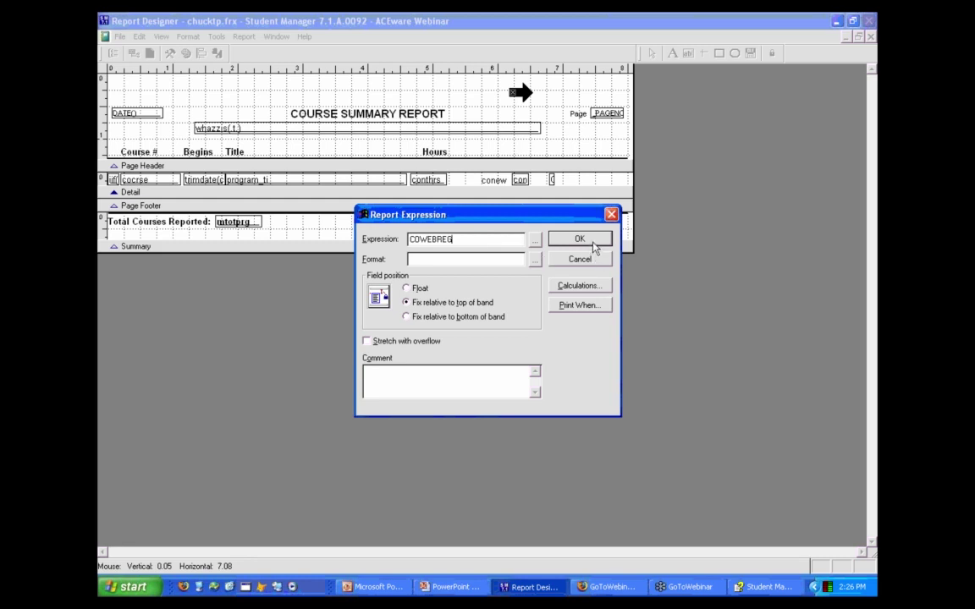
pyautogui.click(772, 590)
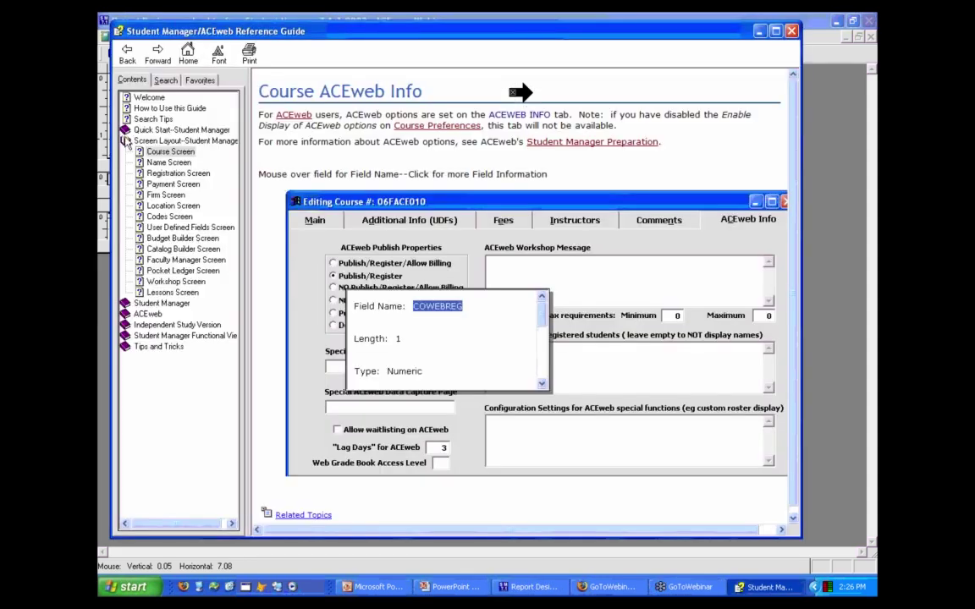
pyautogui.click(124, 142)
pyautogui.click(124, 151)
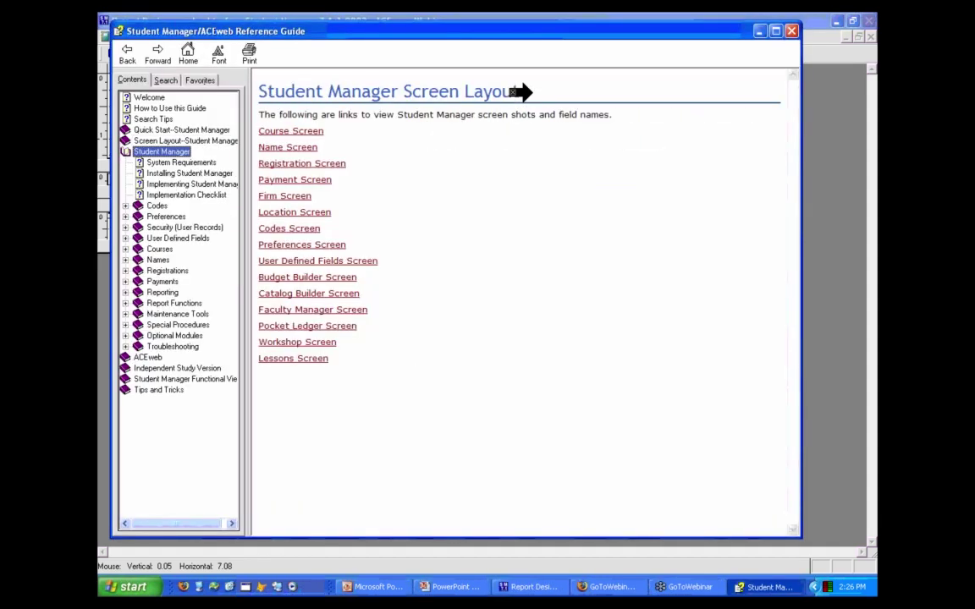
pyautogui.click(173, 303)
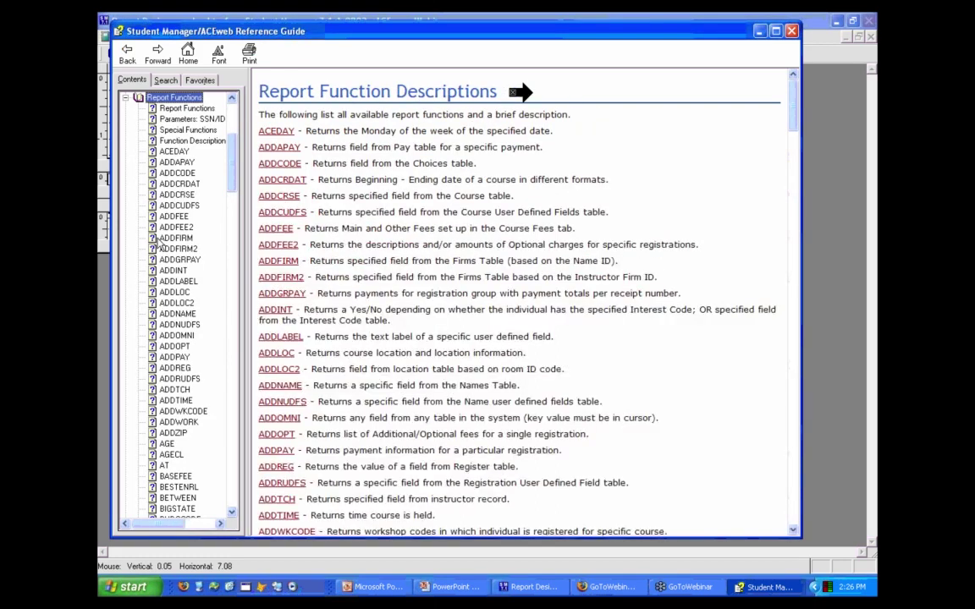
pyautogui.click(272, 192)
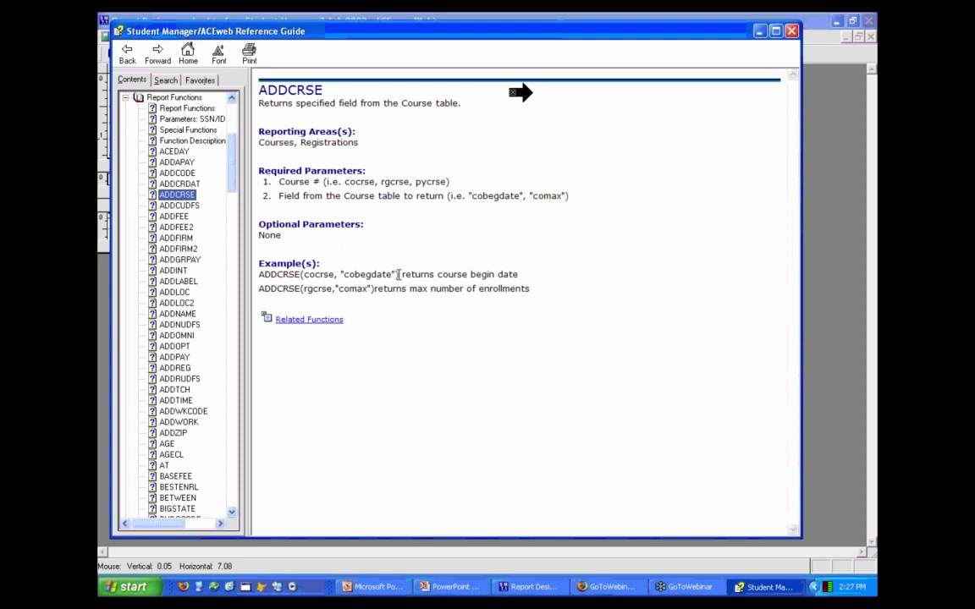
# Copy the example ADDCRSE(cocrse, "cobegdate") from the guide and paste it into the field's expression in the Report Designer.
pyautogui.moveTo(399, 274); pyautogui.dragTo(247, 276)
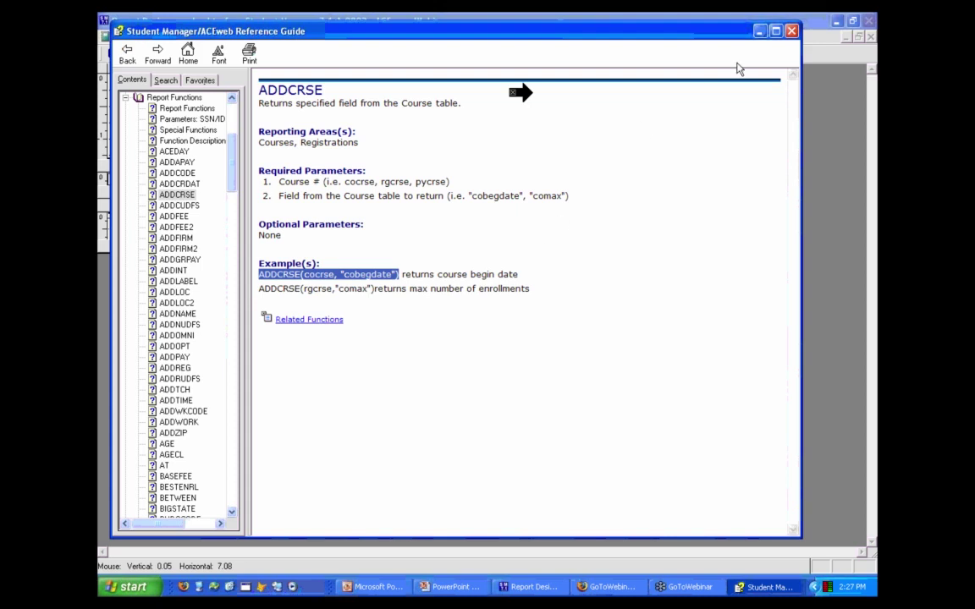
pyautogui.click(761, 32)
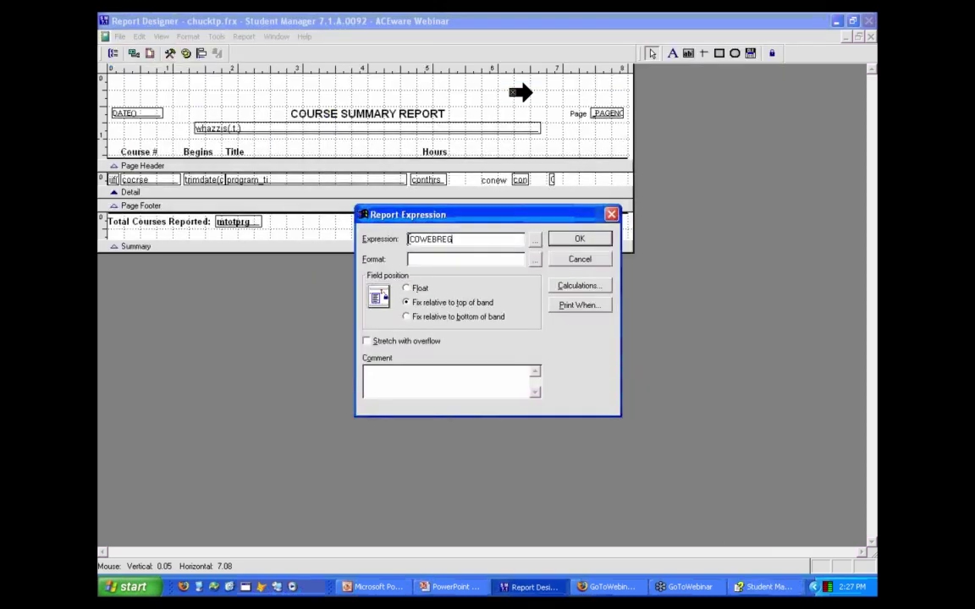
pyautogui.hotkey('ctrl', 'a')
pyautogui.hotkey('ctrl', 'v')
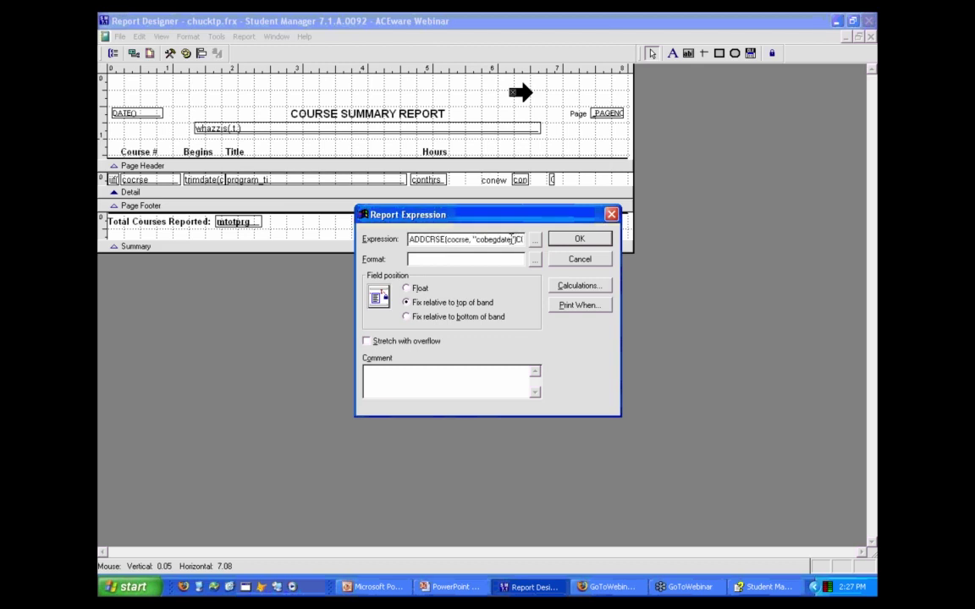
# Replace cobegdate with COWEBREG so the expression reads ADDCRSE(cocrse, "COWEBREG"), and preview the report.
pyautogui.moveTo(511, 240); pyautogui.dragTo(476, 234)
pyautogui.write('COWEBREG')
pyautogui.click(536, 240)
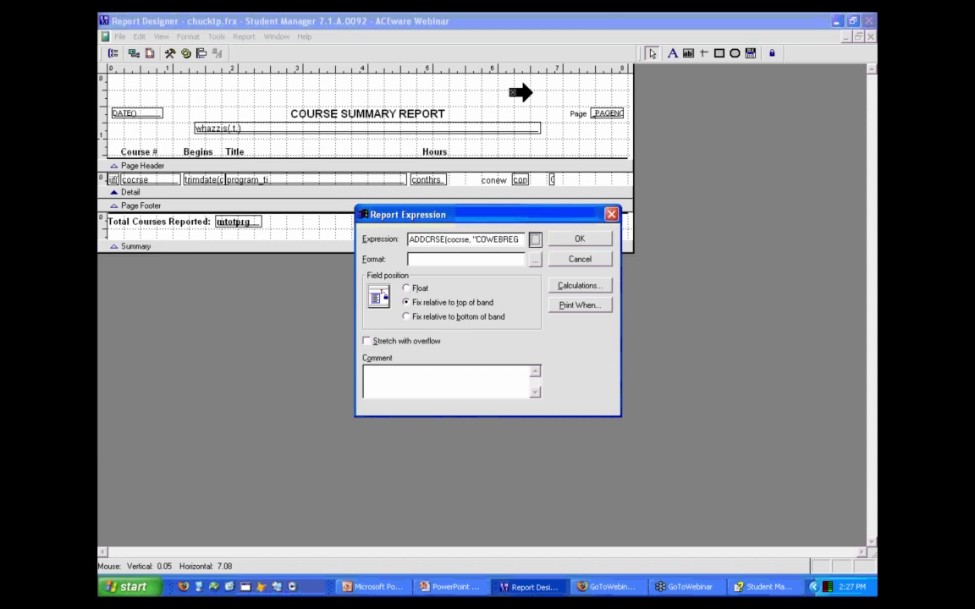
pyautogui.click(489, 211)
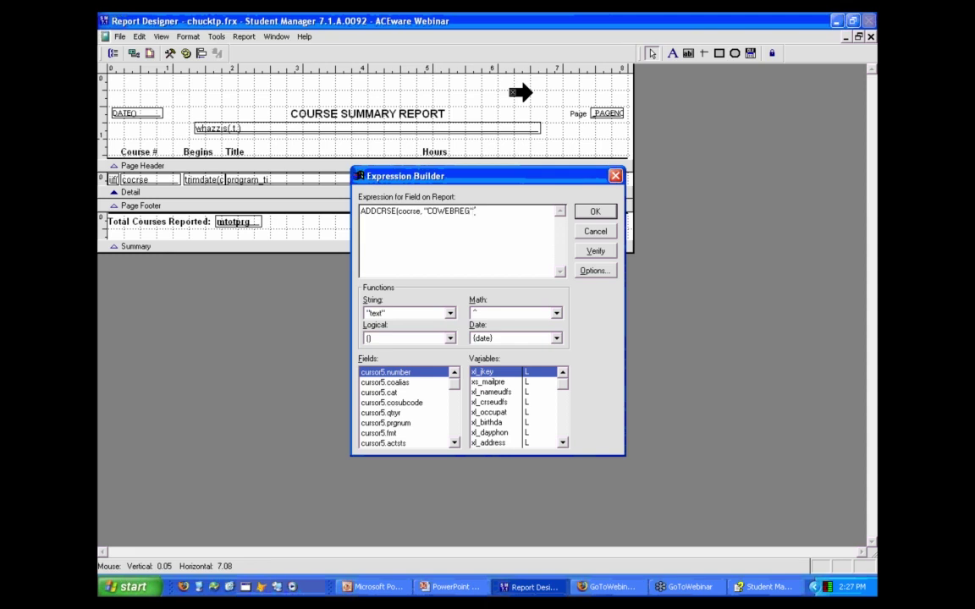
pyautogui.click(595, 212)
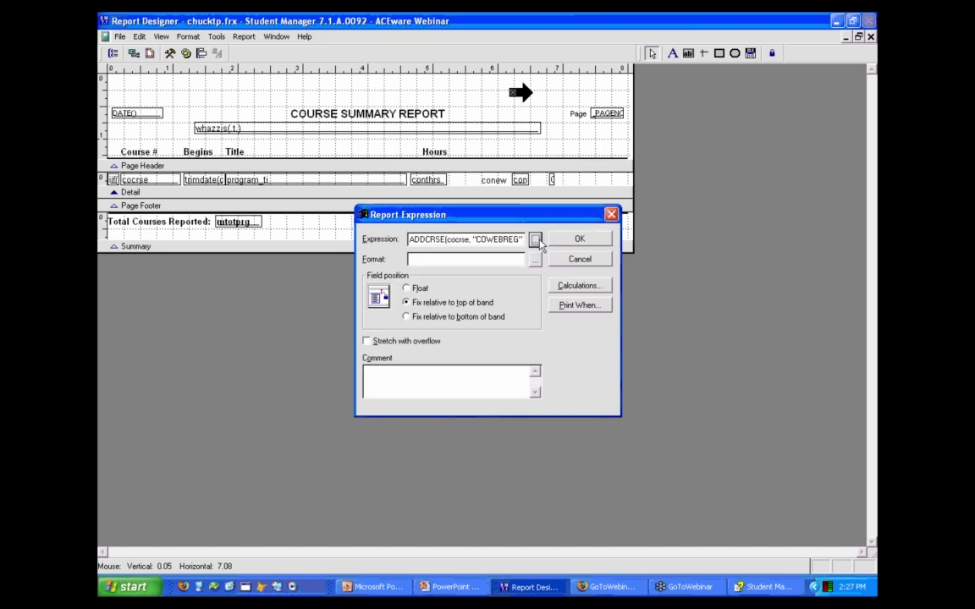
pyautogui.click(578, 239)
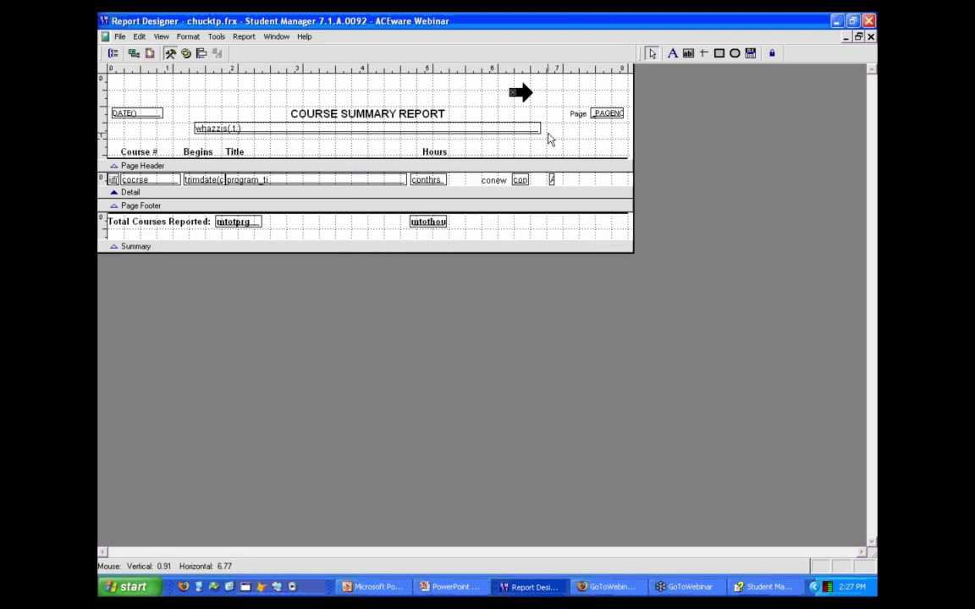
pyautogui.hotkey('ctrl', 'e')
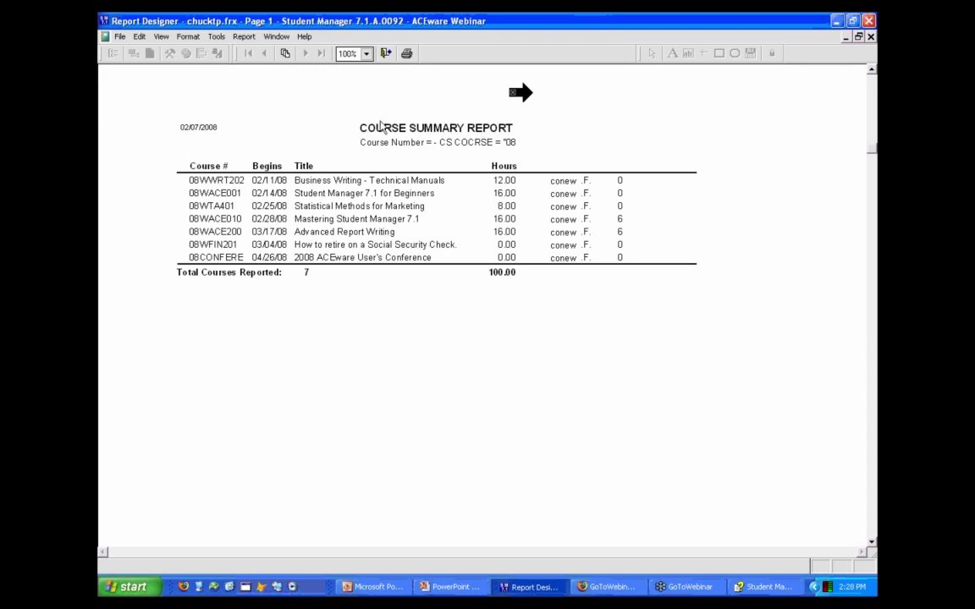
pyautogui.click(387, 55)
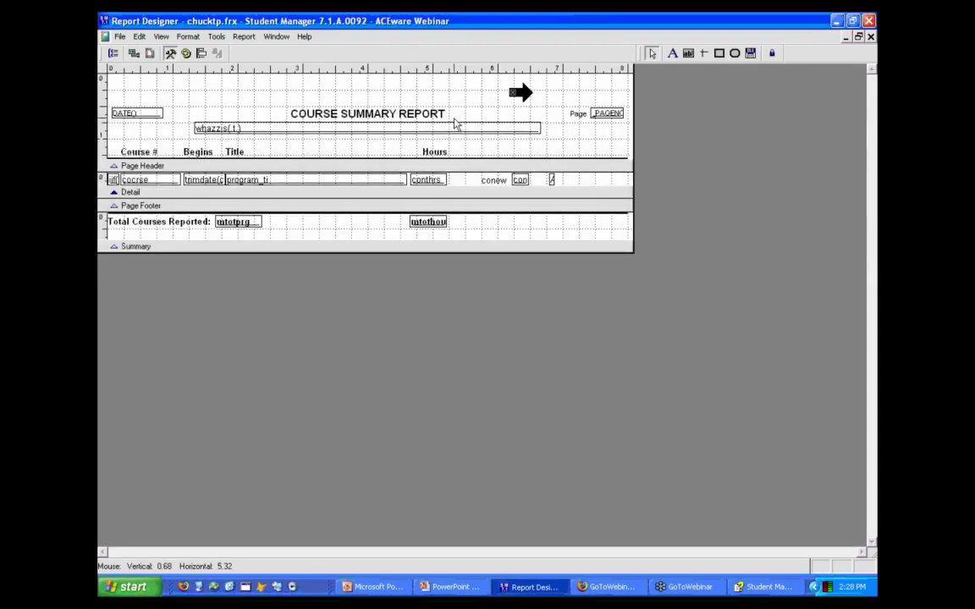
# Review the Report Case Study II slide in the presentation and return to the Report Designer.
pyautogui.hotkey('alt', 'Tab')
pyautogui.hotkey('alt', 'Tab')
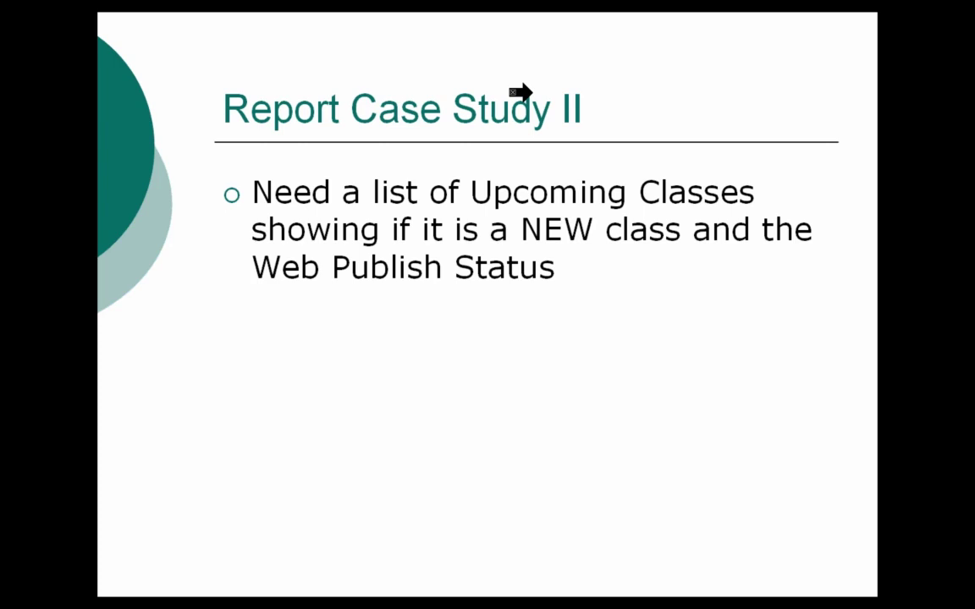
pyautogui.hotkey('alt', 'Tab')
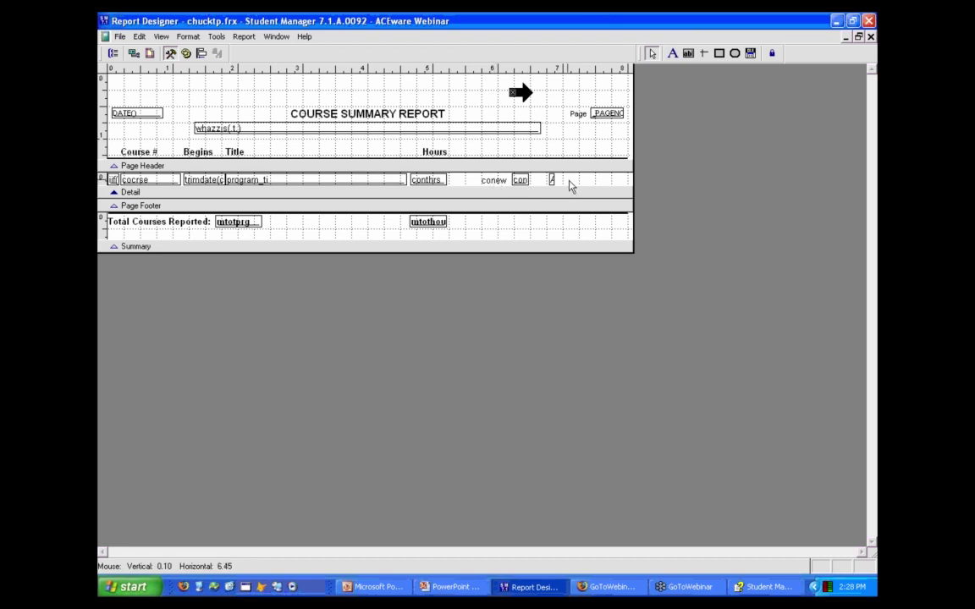
# Add the labels "New" above the conew field and "Web PUb" above the ADDCRSE field in the Page Header band.
pyautogui.click(674, 53)
pyautogui.click(508, 148)
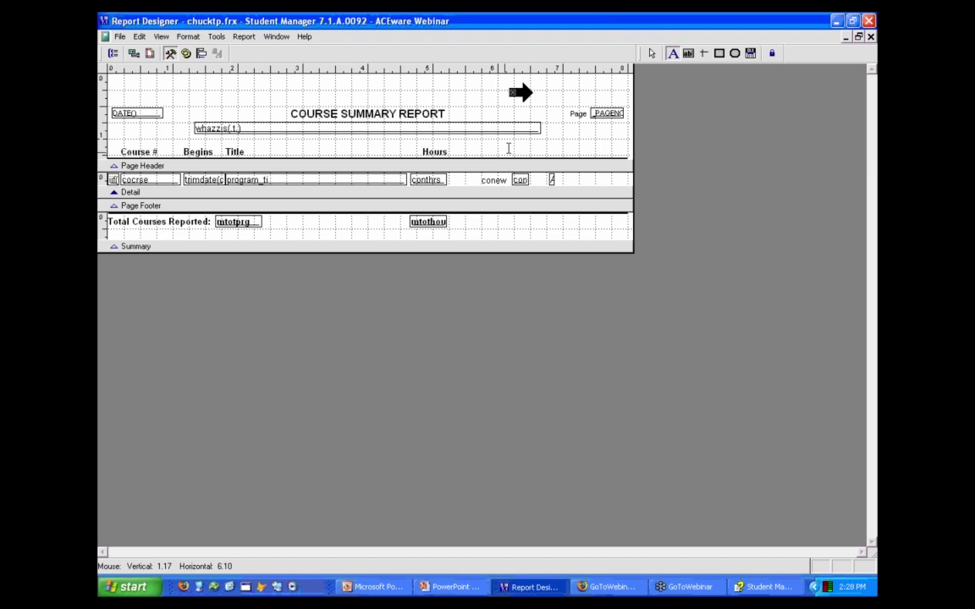
pyautogui.write('New')
pyautogui.click(599, 262)
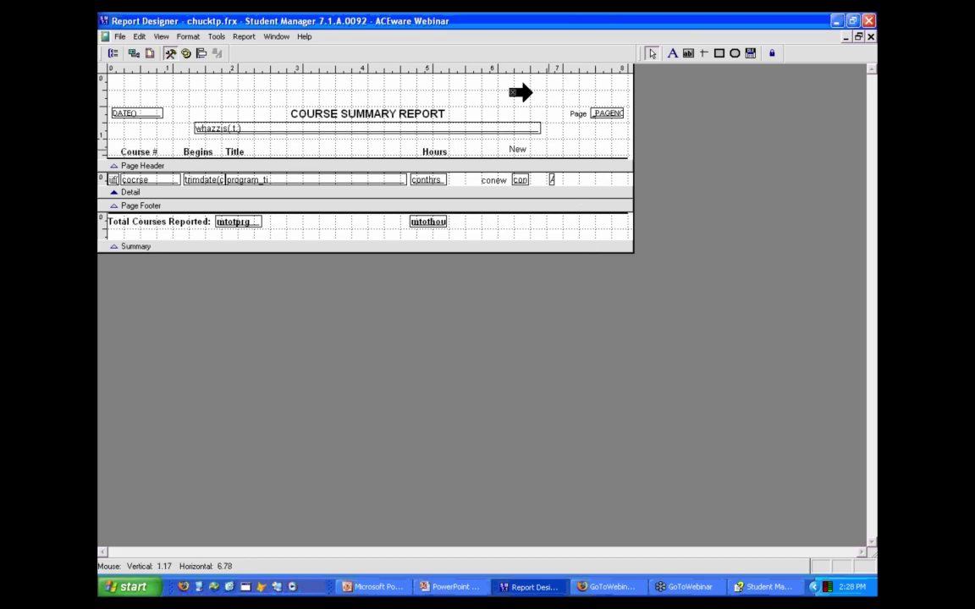
pyautogui.click(673, 55)
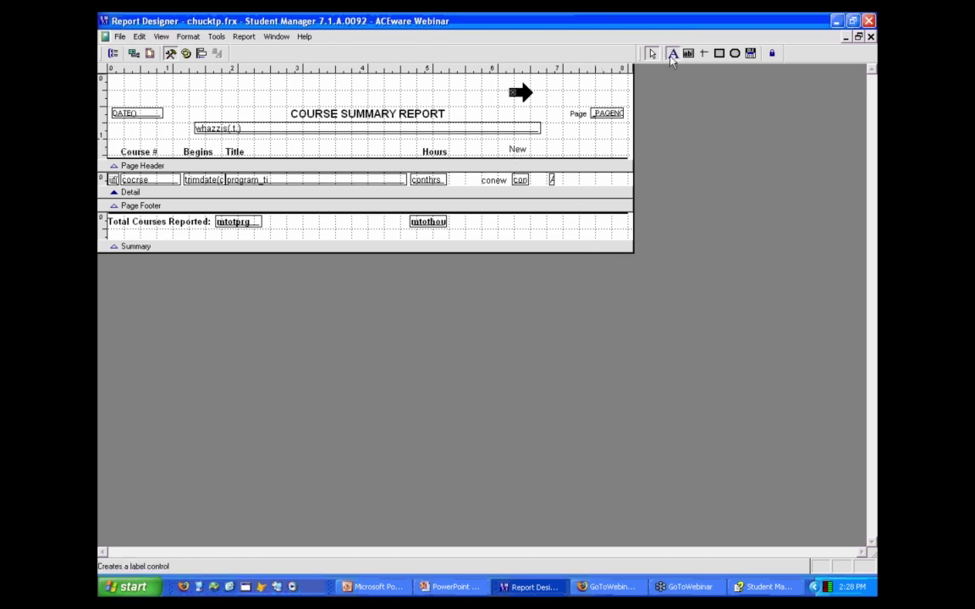
pyautogui.click(548, 150)
pyautogui.write('Web PUb')
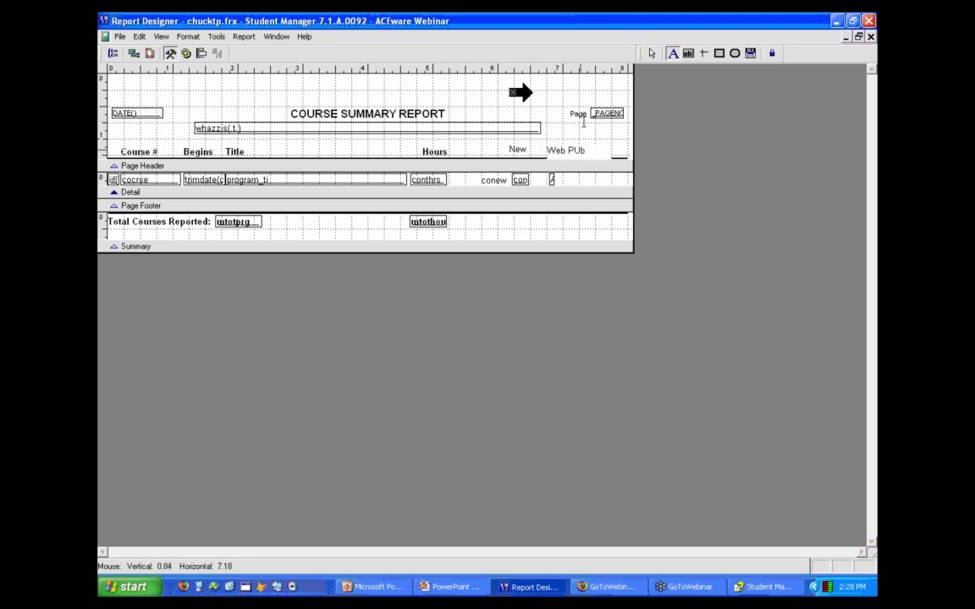
pyautogui.click(241, 151)
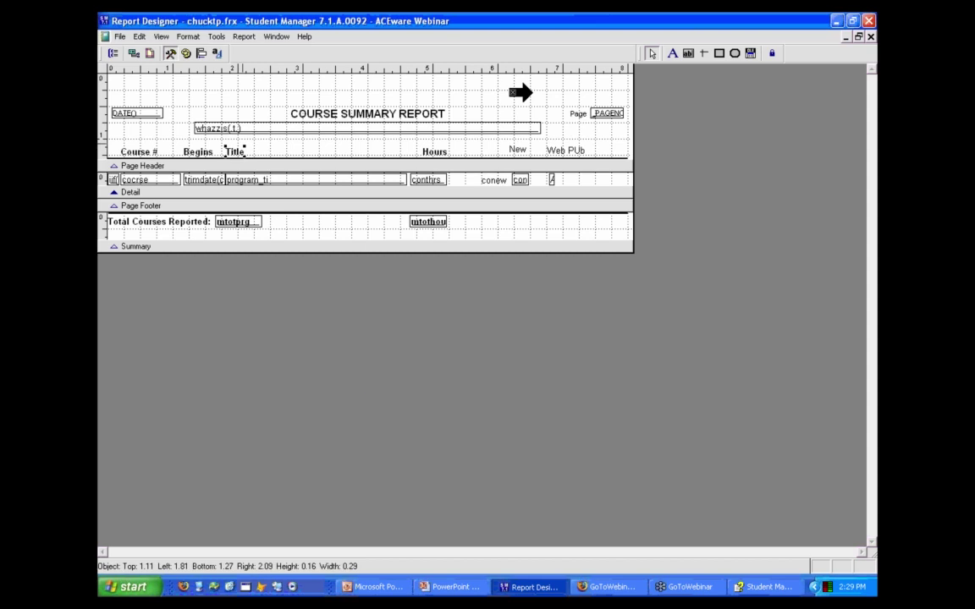
pyautogui.doubleClick(235, 152)
pyautogui.click(571, 339)
pyautogui.click(549, 270)
pyautogui.click(572, 285)
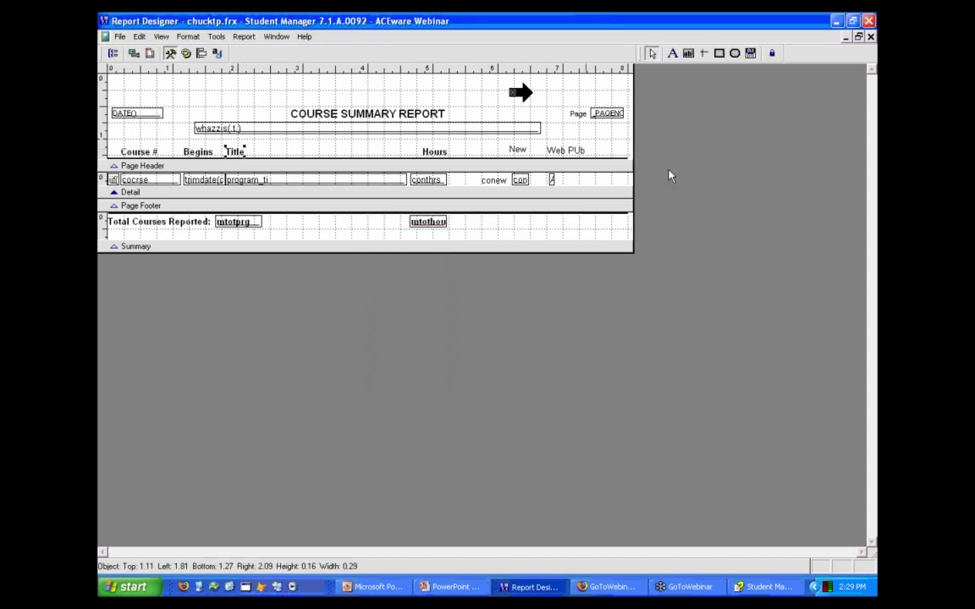
pyautogui.click(673, 53)
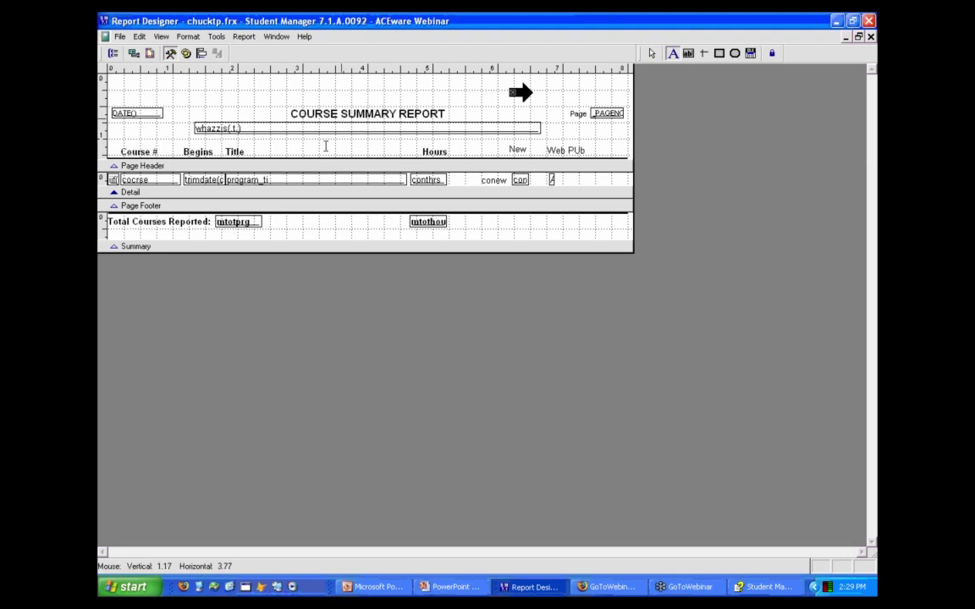
pyautogui.click(229, 151)
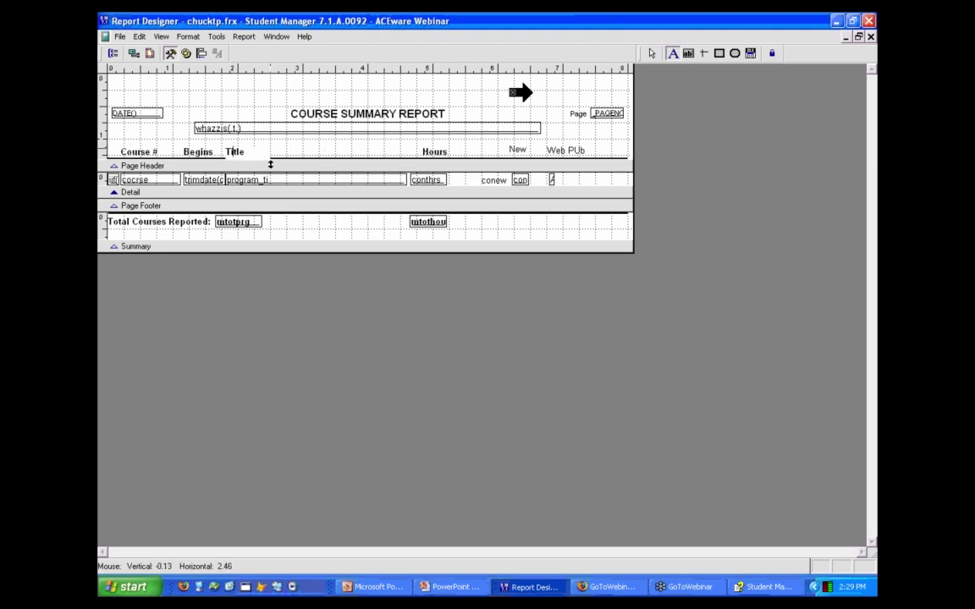
pyautogui.click(653, 54)
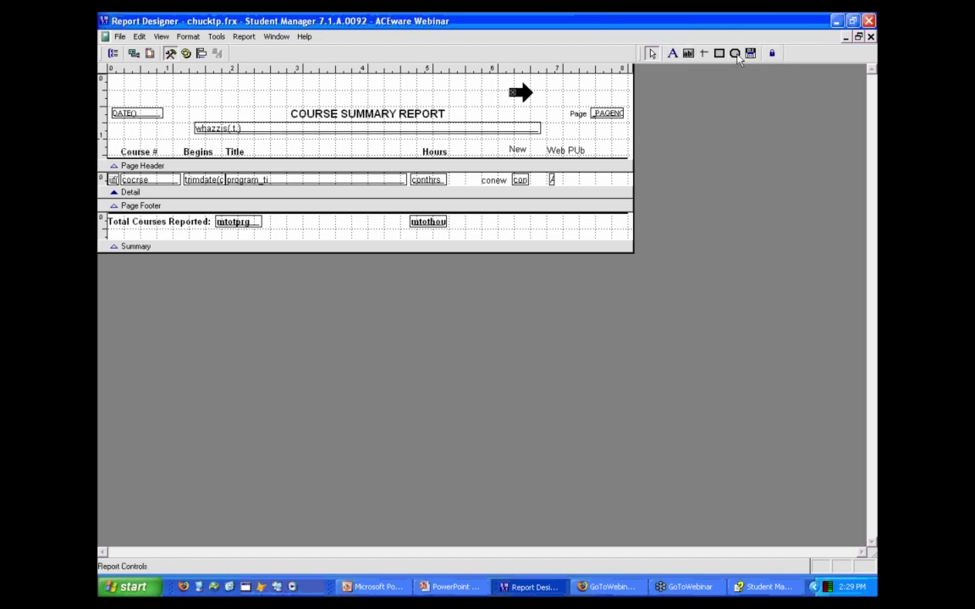
# Turn on Button Lock for the Label tool and add "Label 1" above Course # and "Label 2" above Hours.
pyautogui.click(672, 54)
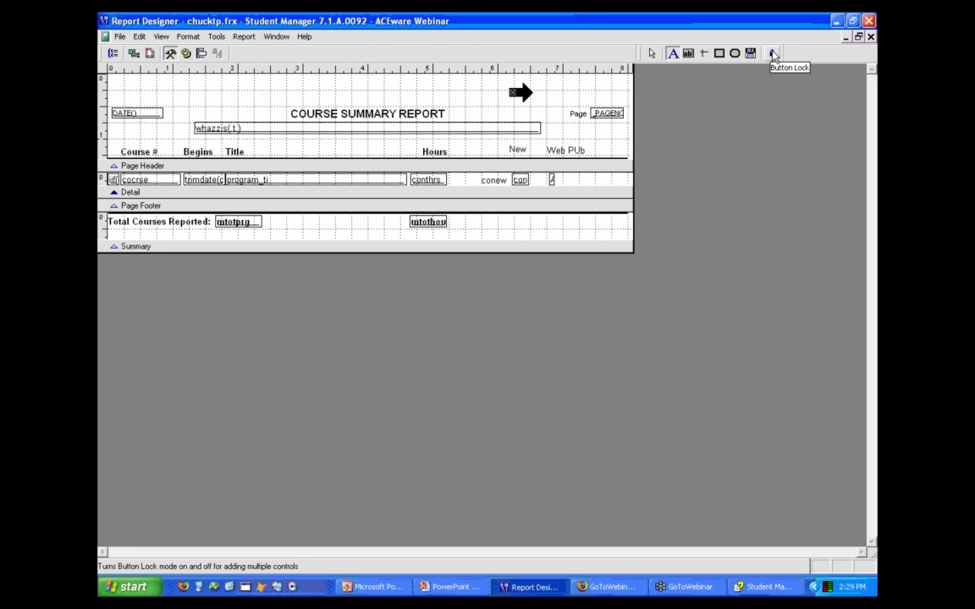
pyautogui.click(772, 54)
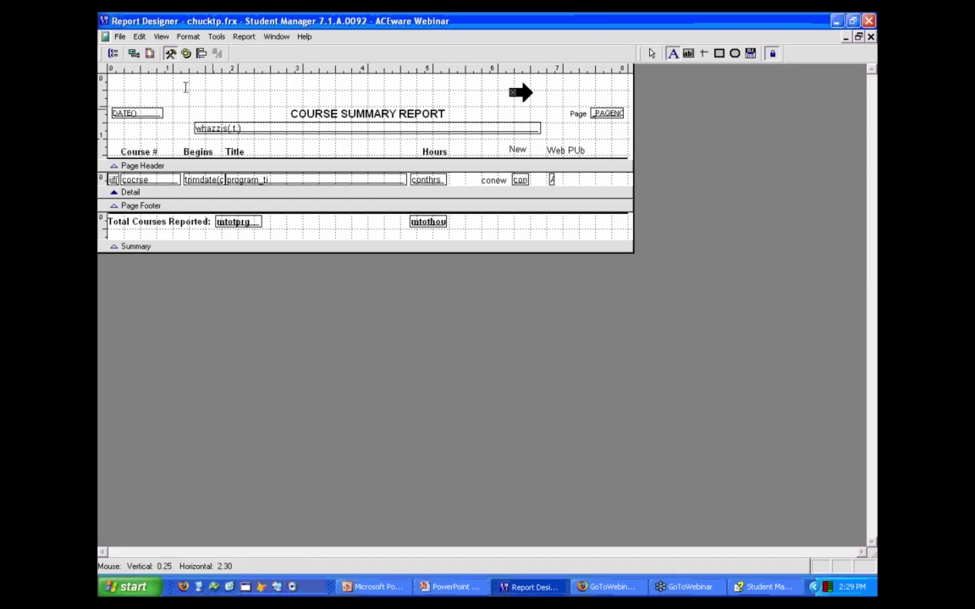
pyautogui.click(118, 137)
pyautogui.write('Labve')
pyautogui.press('BackSpace')
pyautogui.press('BackSpace')
pyautogui.click(420, 142)
pyautogui.write('Label 2')
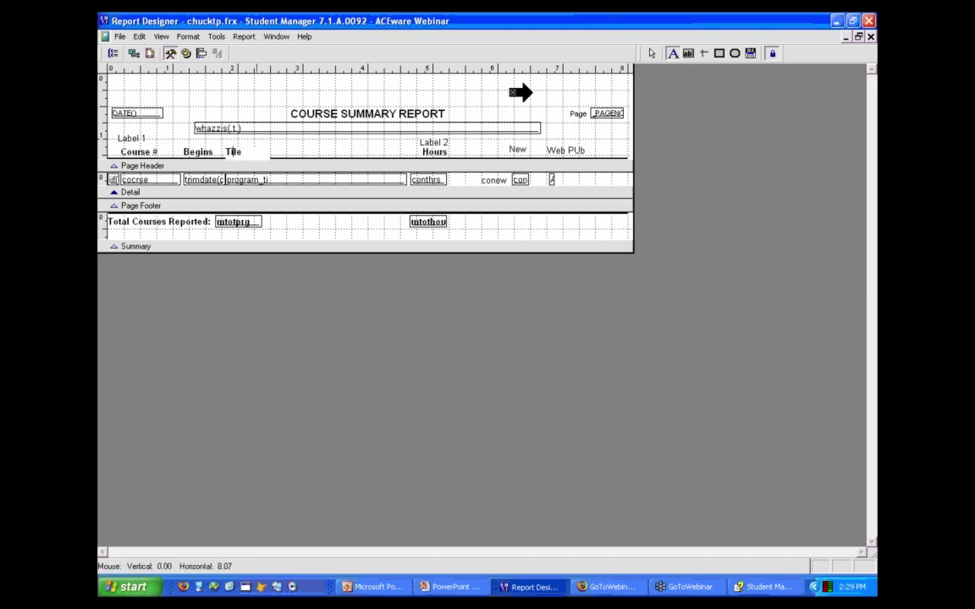
# Change the text of the Title column heading to "Edit Title".
pyautogui.write('Edit Title')
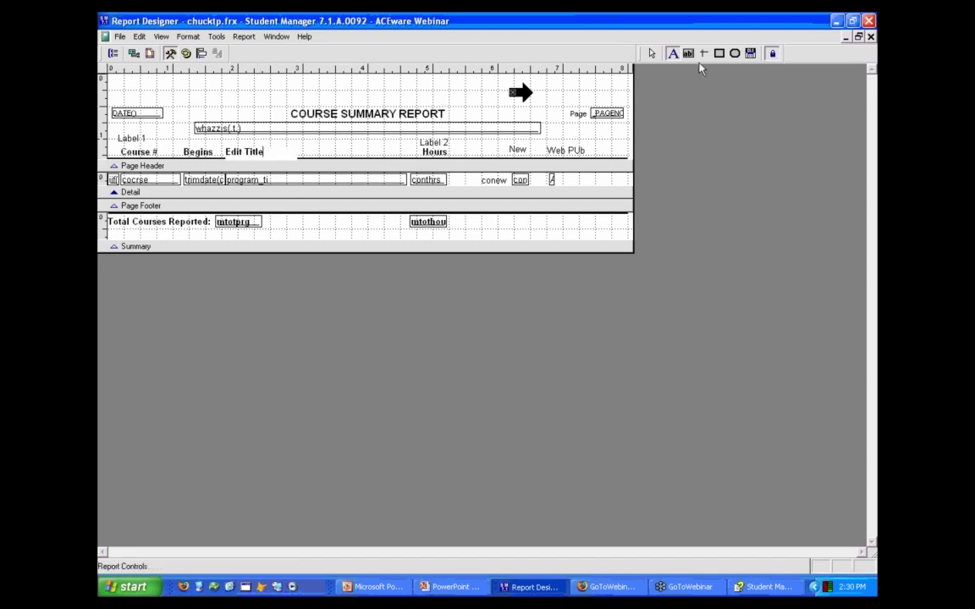
pyautogui.click(673, 54)
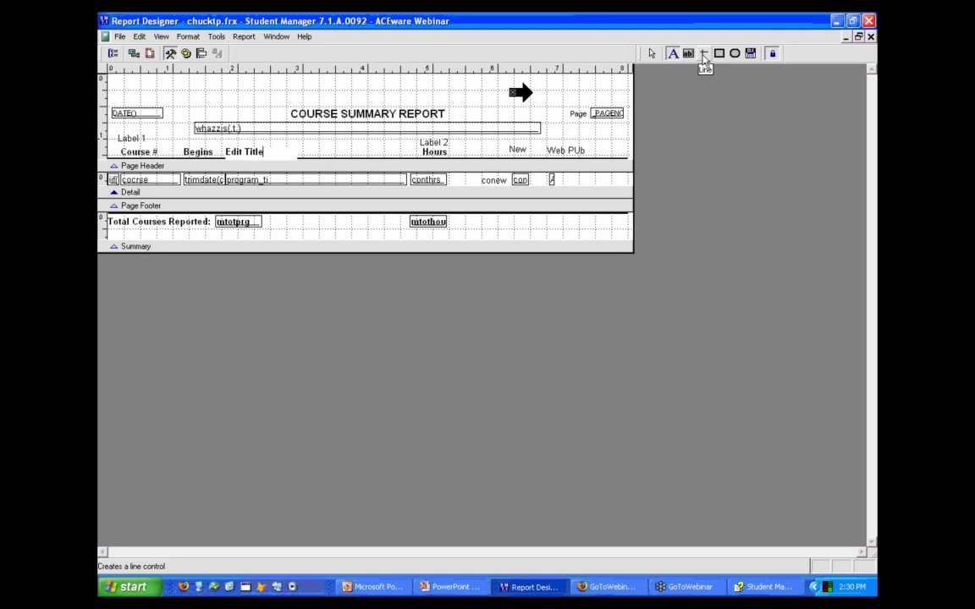
# Draw several horizontal and vertical lines across the Page Header and Summary bands with the locked Line tool, and release the tool.
pyautogui.click(703, 55)
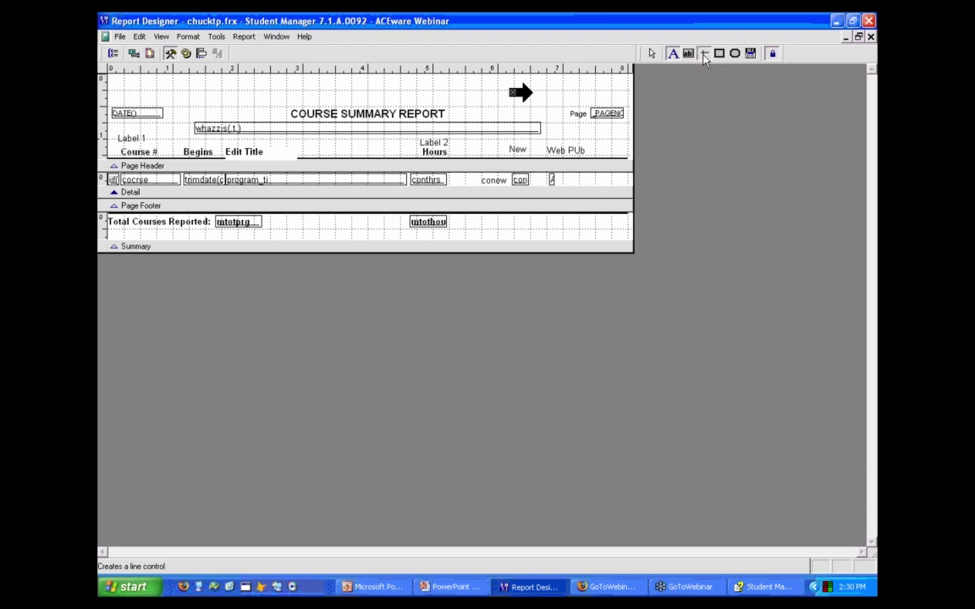
pyautogui.click(771, 54)
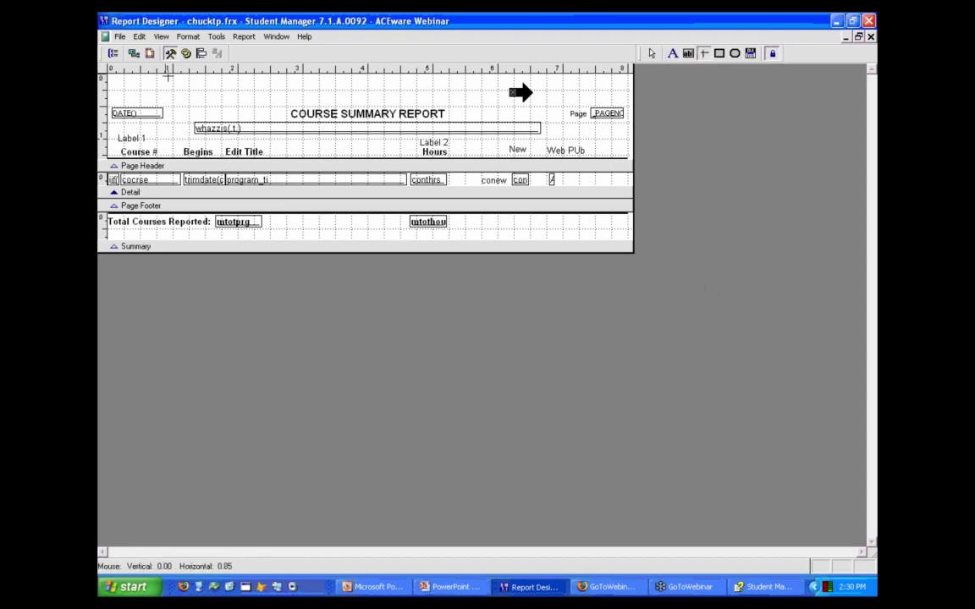
pyautogui.moveTo(175, 81); pyautogui.dragTo(176, 117)
pyautogui.moveTo(283, 90); pyautogui.dragTo(350, 91)
pyautogui.click(354, 146)
pyautogui.moveTo(341, 221); pyautogui.dragTo(402, 220)
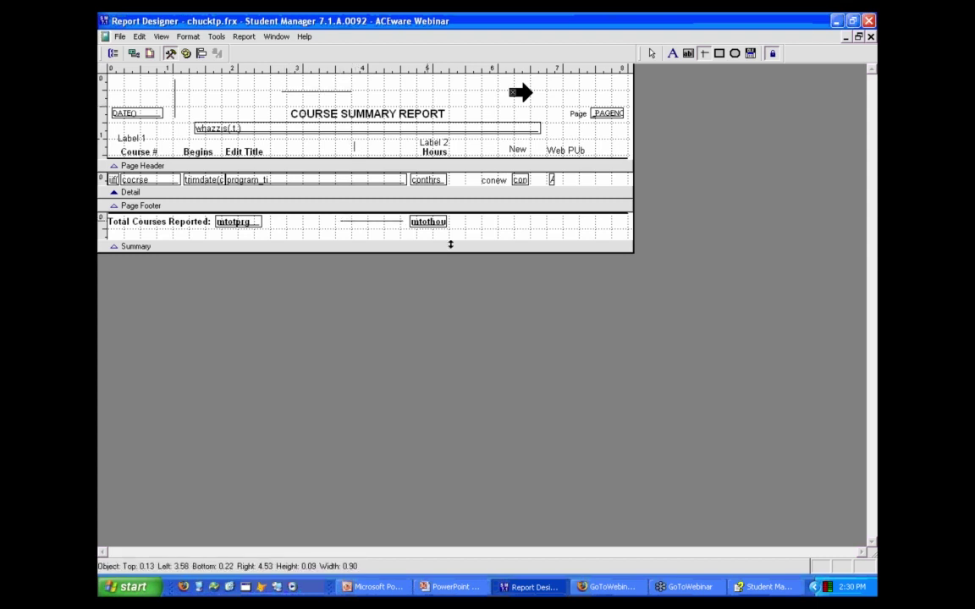
pyautogui.moveTo(522, 221)
pyautogui.mouseDown()
pyautogui.moveTo(522, 238)
pyautogui.moveTo(627, 228)
pyautogui.mouseUp()
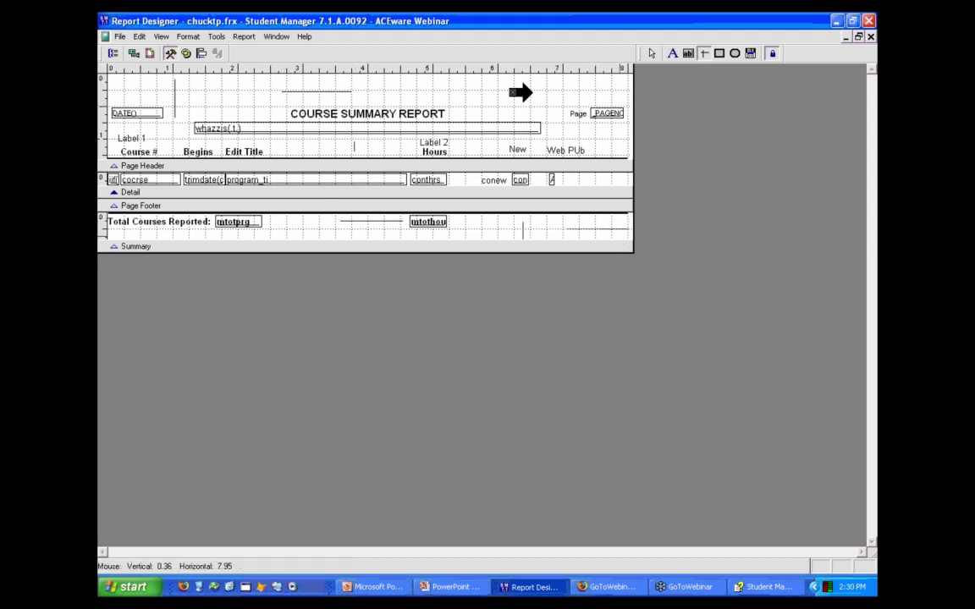
pyautogui.moveTo(562, 85); pyautogui.dragTo(563, 103)
pyautogui.click(650, 54)
pyautogui.click(510, 132)
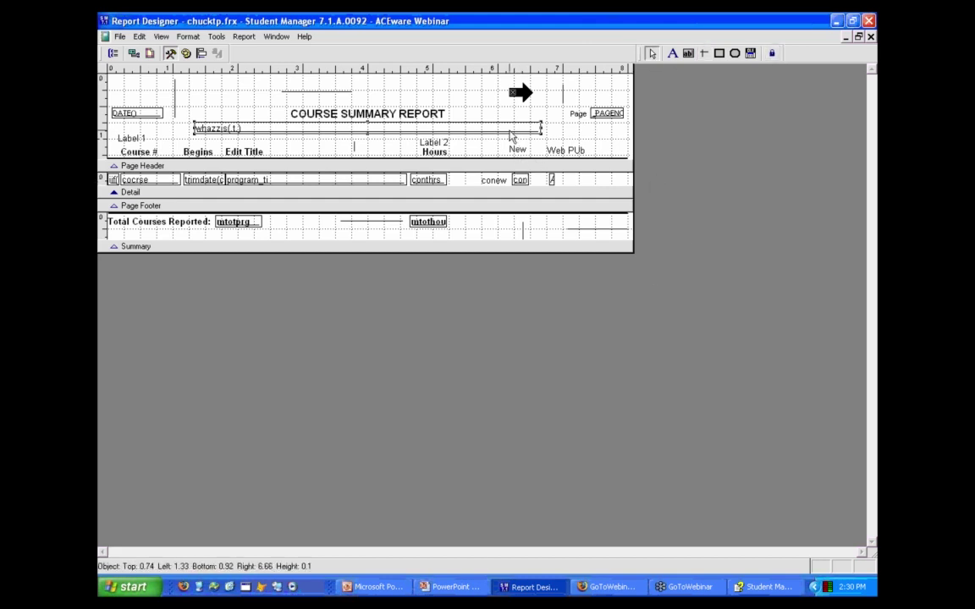
# Add a label "sdfas" over the page number field in the Page Header band.
pyautogui.click(673, 53)
pyautogui.click(604, 118)
pyautogui.write('sdfas')
pyautogui.click(651, 54)
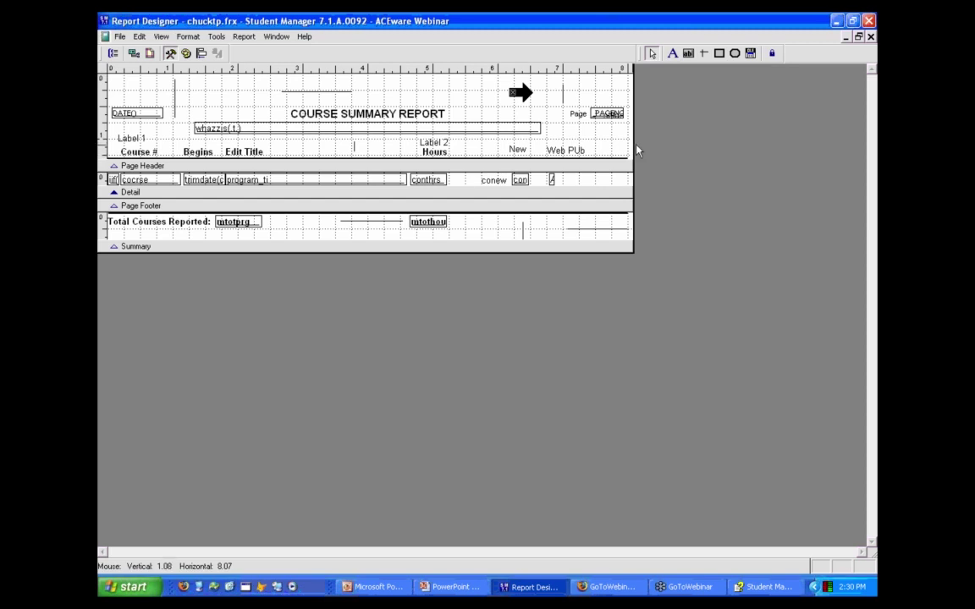
# Switch to the presentation and advance to the Fab Five Reports slide.
pyautogui.hotkey('alt', 'Tab')
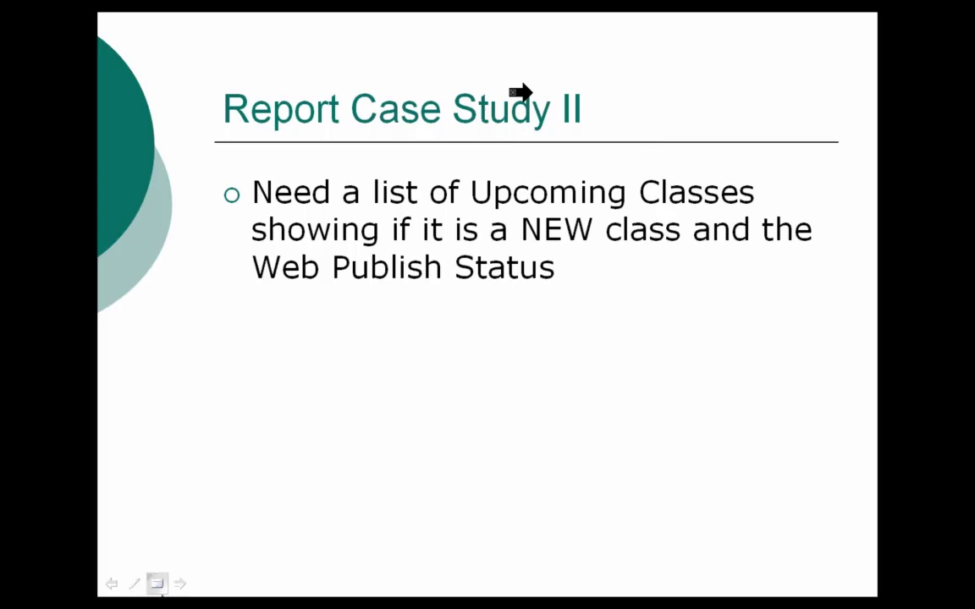
pyautogui.click(179, 583)
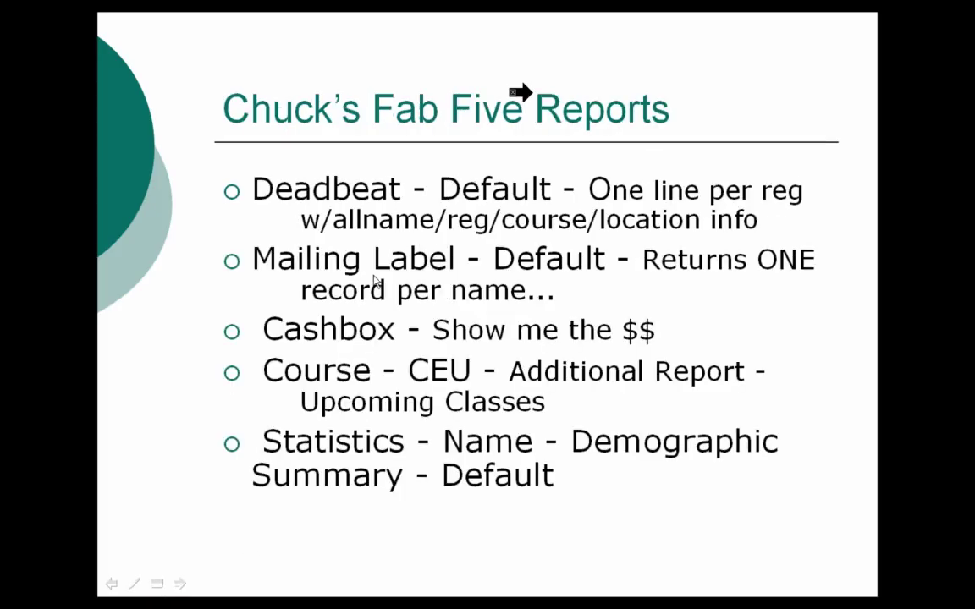